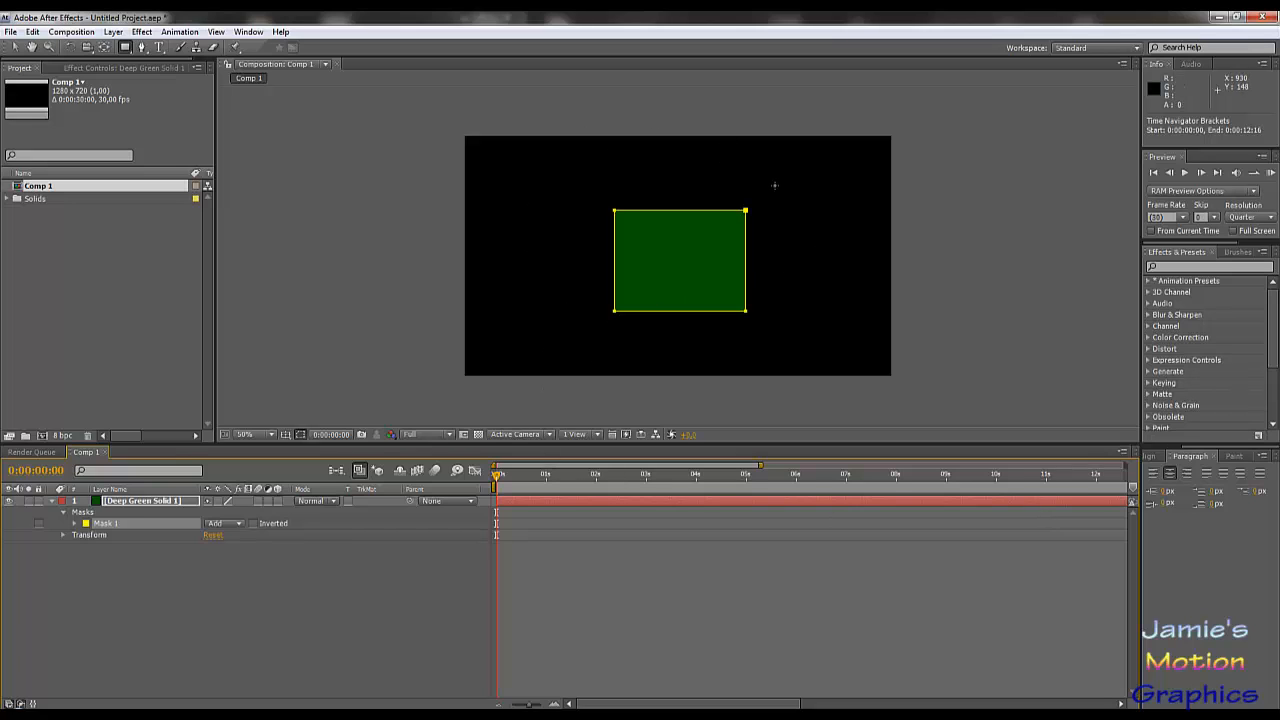
Expand the properties of Mask 1 and the Transform properties of the green solid layer.
left_click(73, 524)
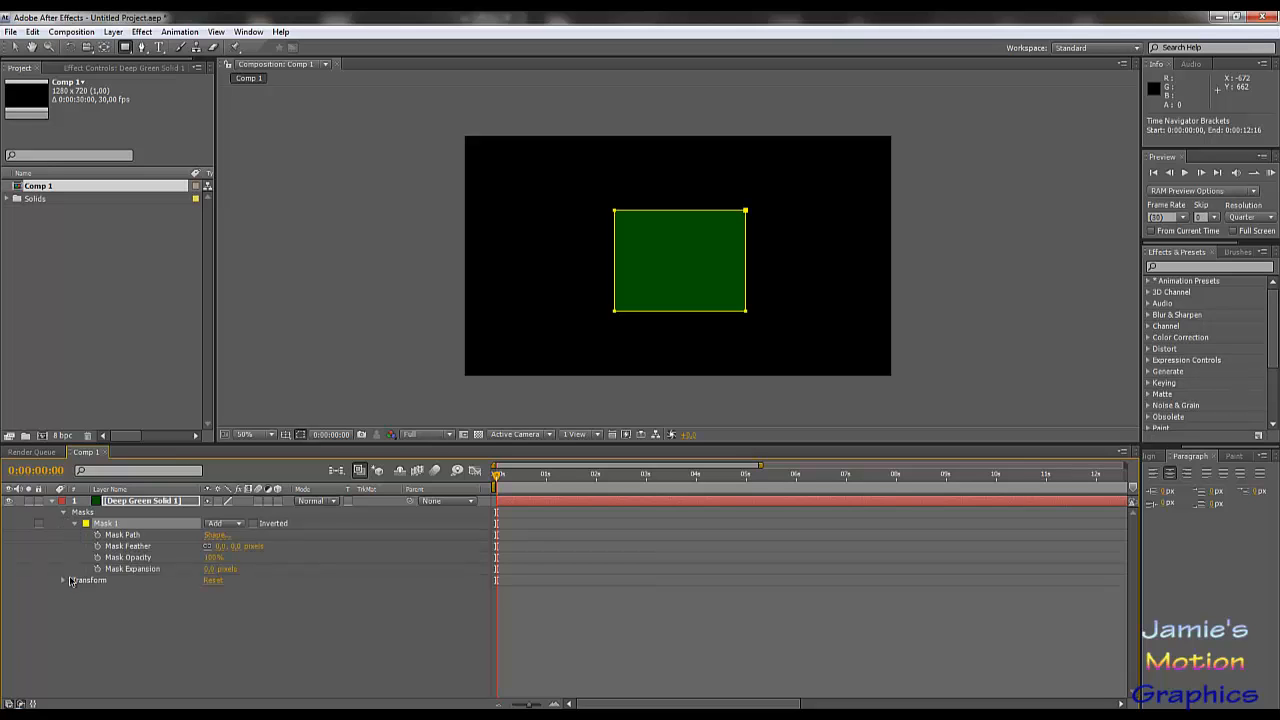
left_click(63, 580)
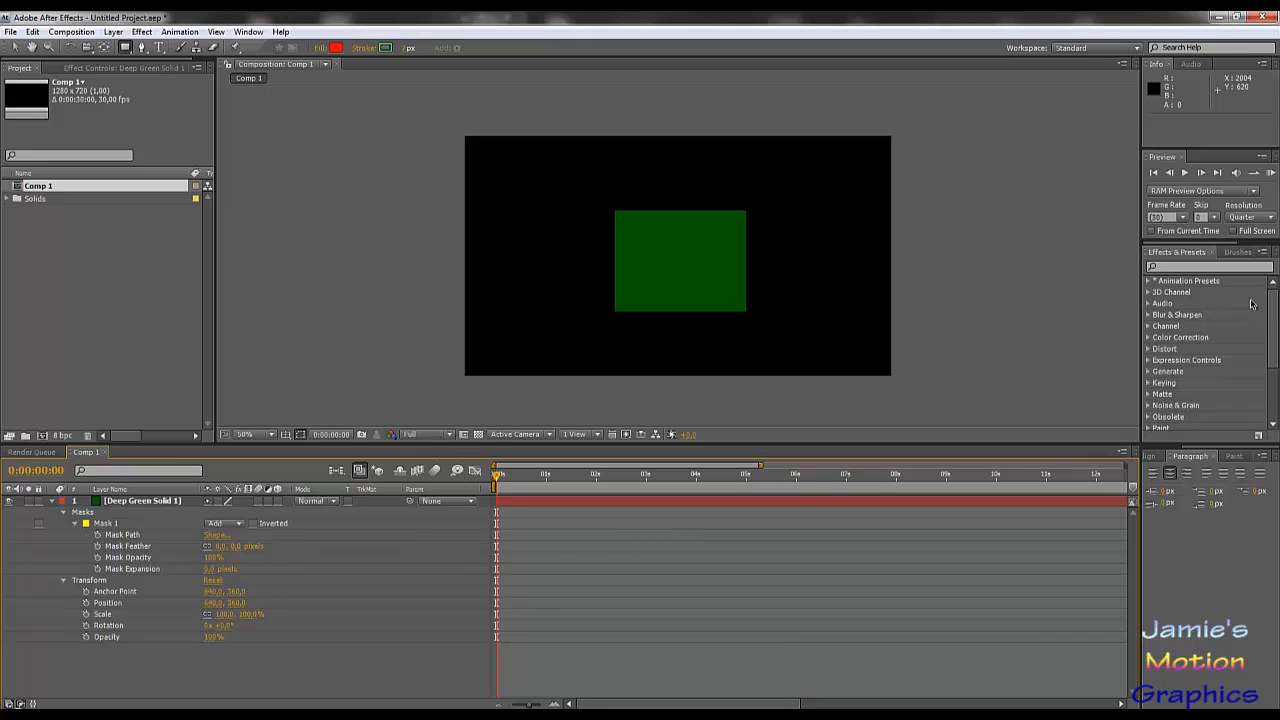
Find the Curves effect and apply it to the green solid layer.
left_click(1190, 268)
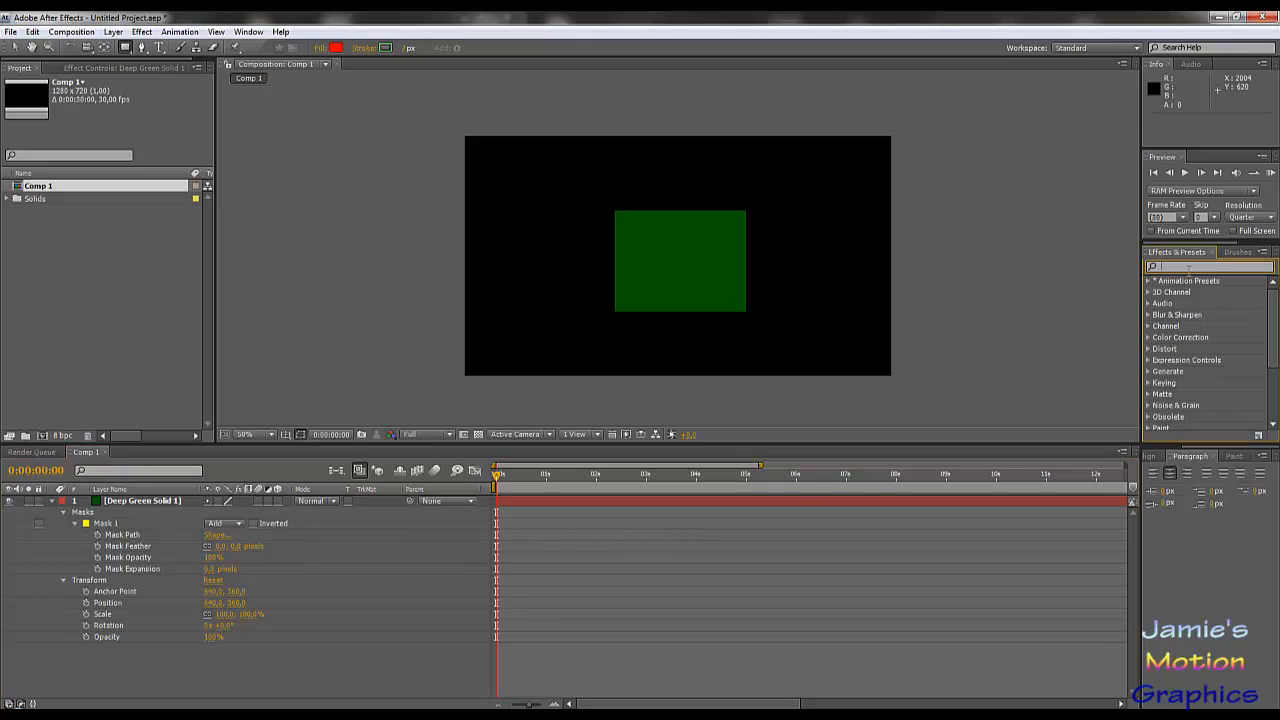
type("curves")
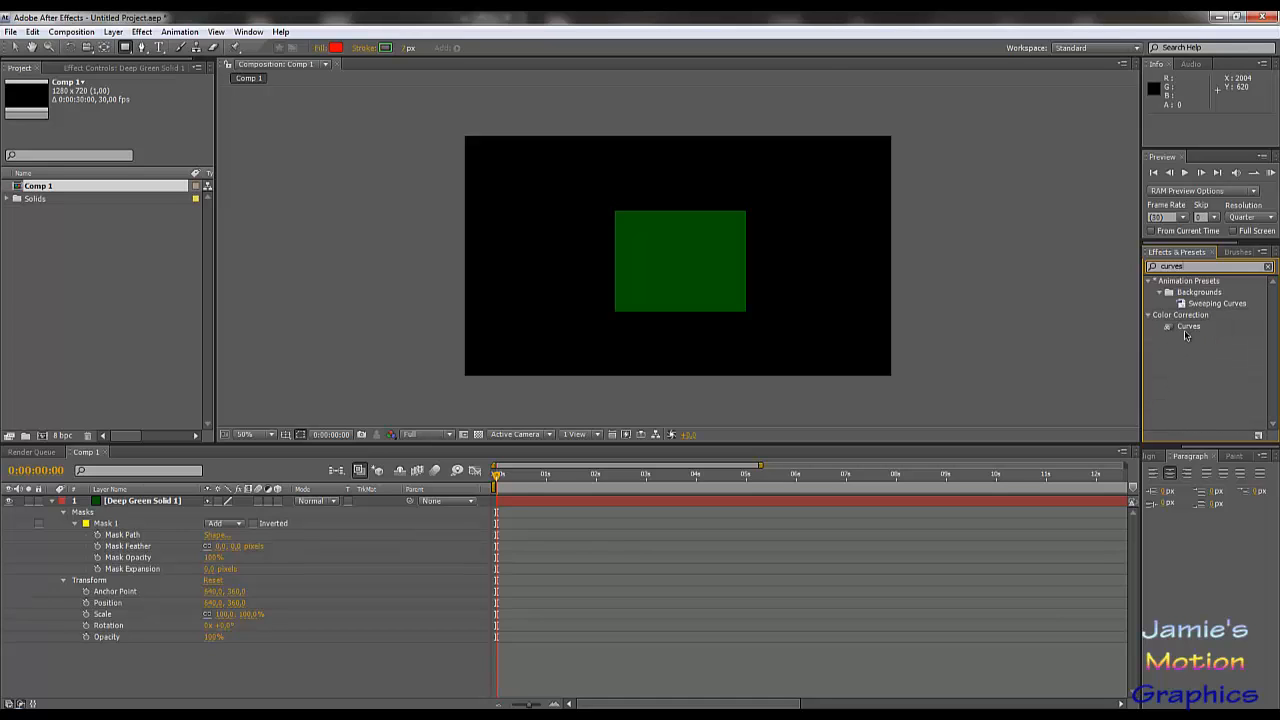
left_click_drag(1186, 327, 133, 503)
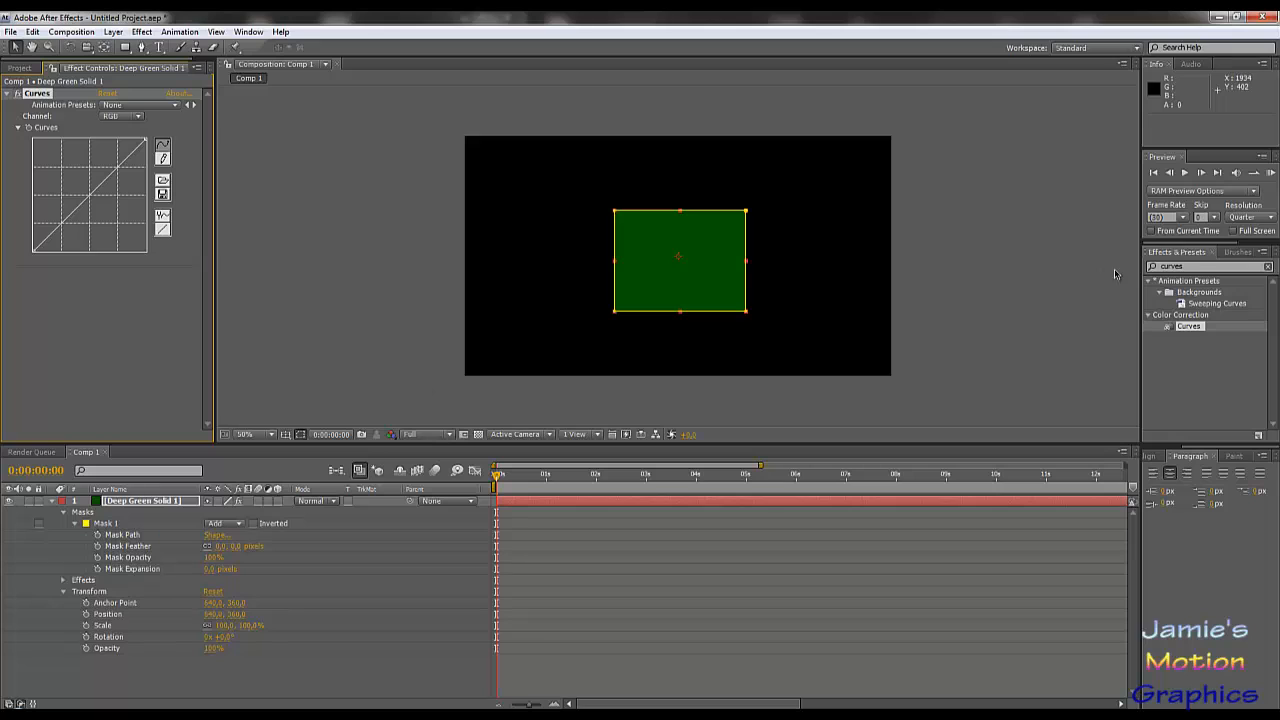
Apply the Tint effect to the green solid above Curves, and delete the Curves effect.
type("tint")
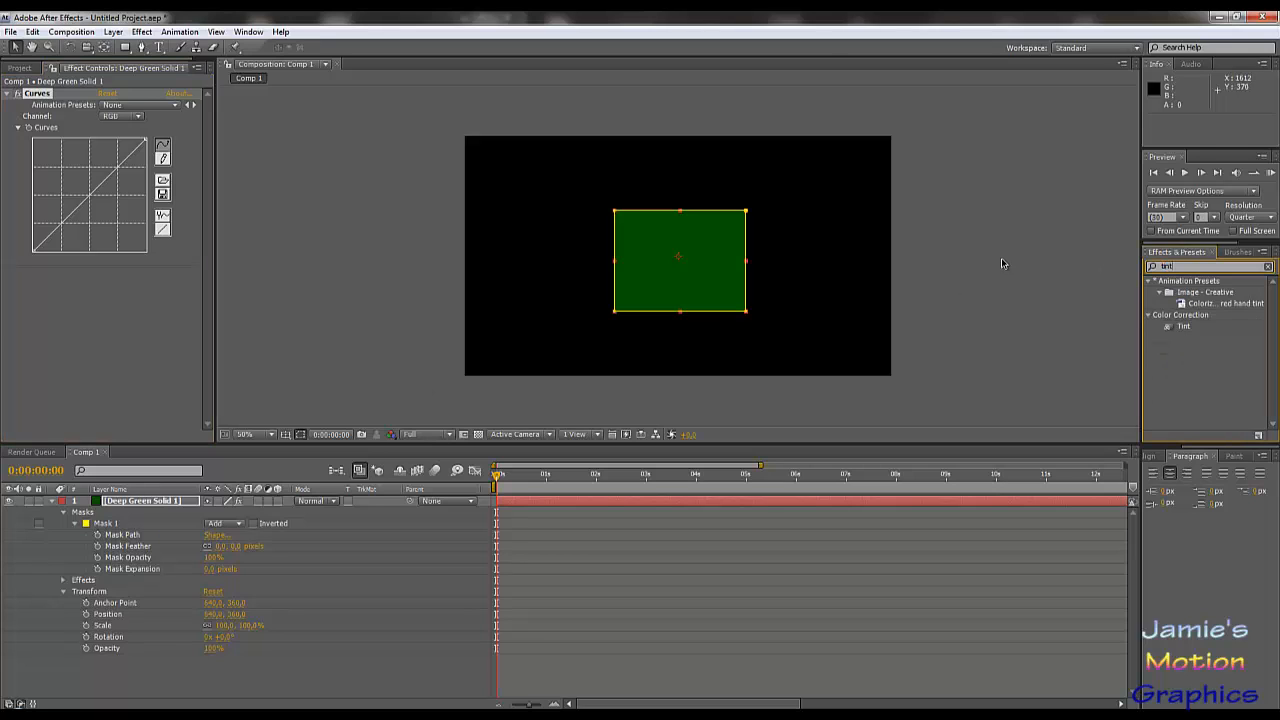
left_click_drag(1174, 326, 60, 96)
left_click(50, 157)
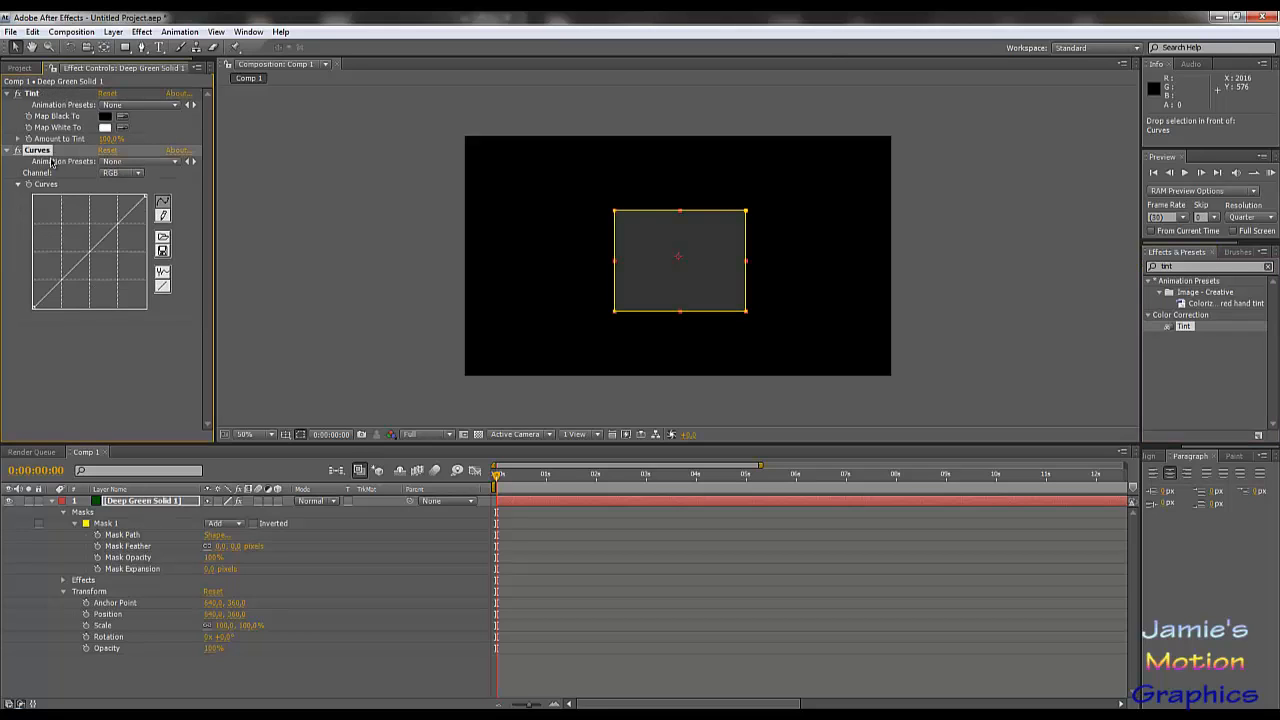
key("Delete")
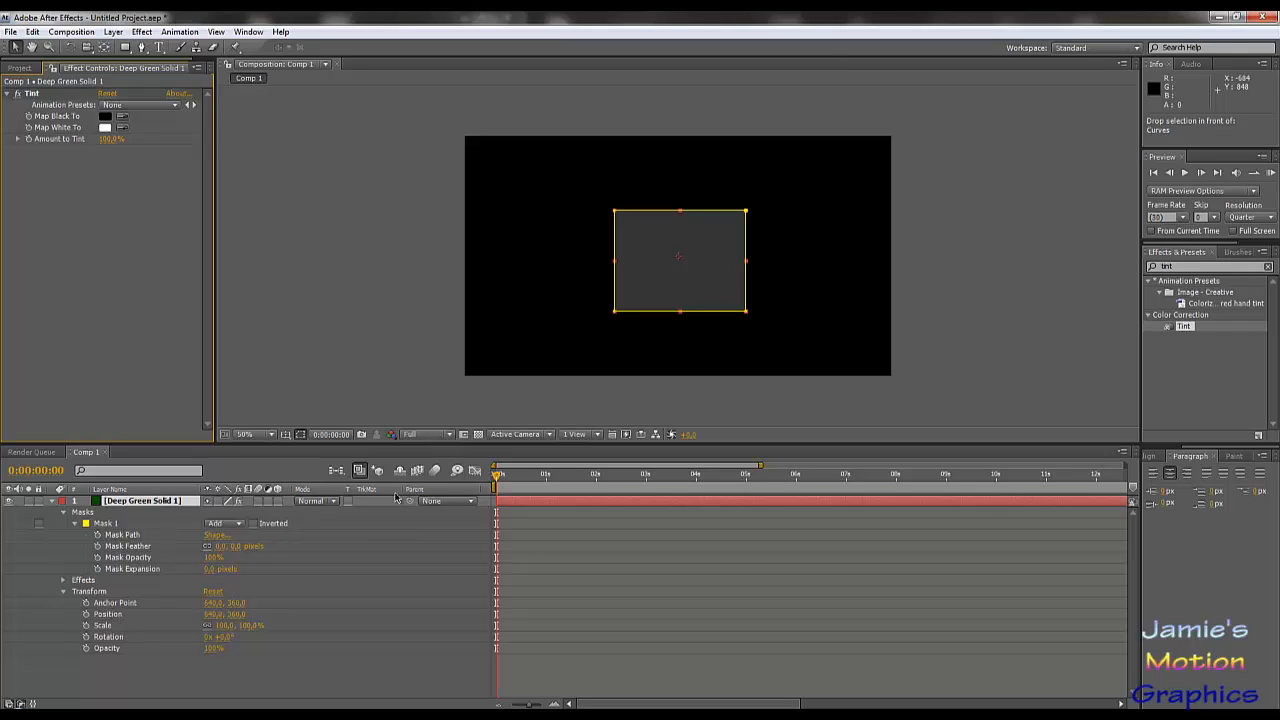
Enable Rotation keyframing for the green solid at 0:00:00:00 and turn off its Tint effect.
left_click(86, 637)
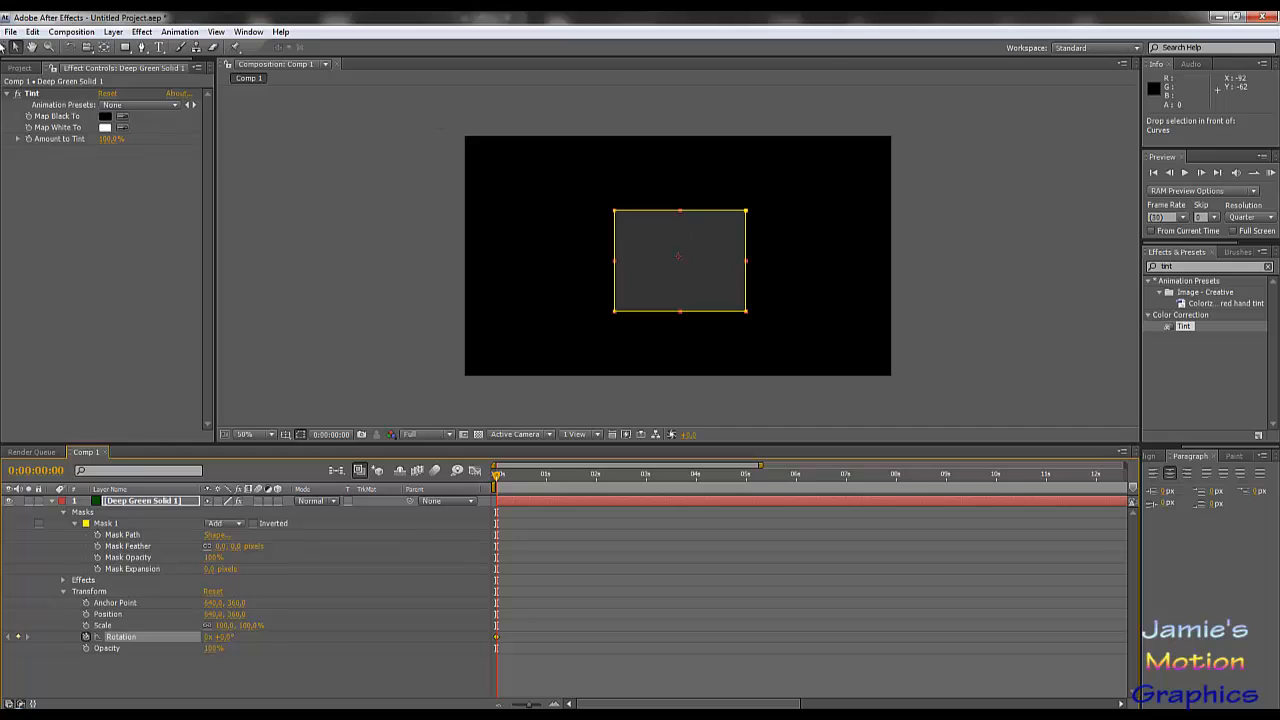
left_click(21, 108)
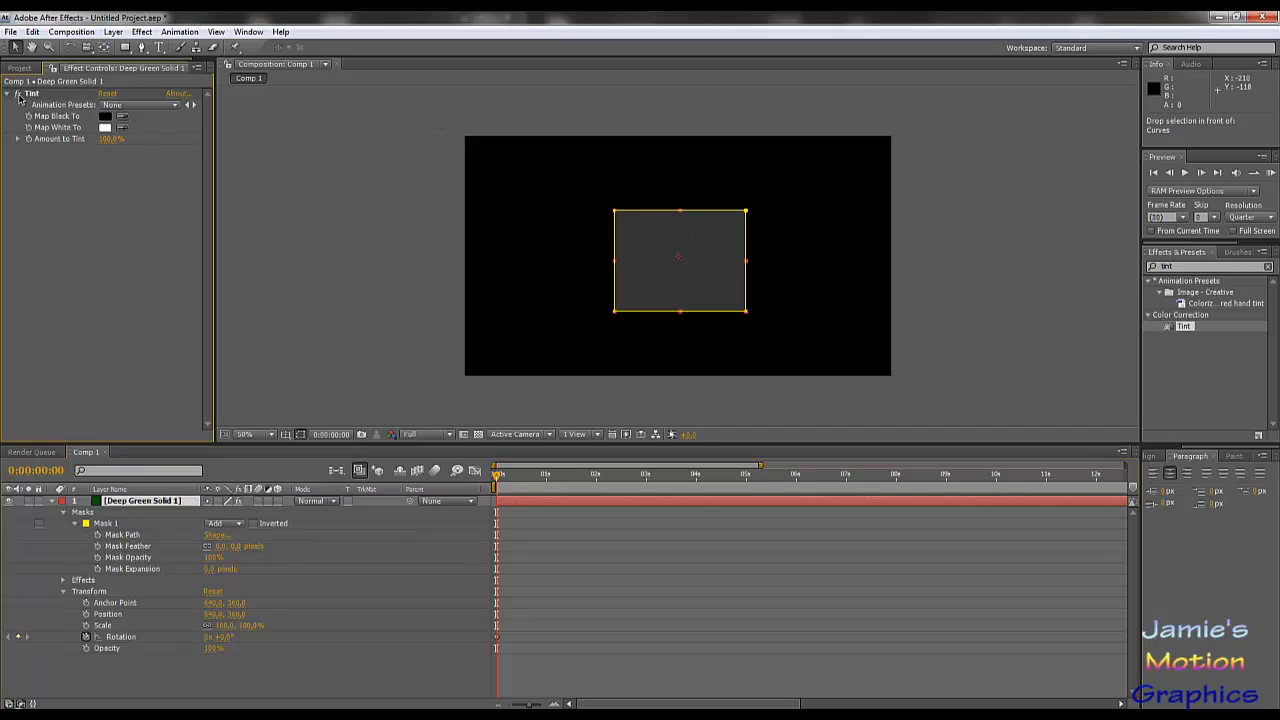
left_click(17, 94)
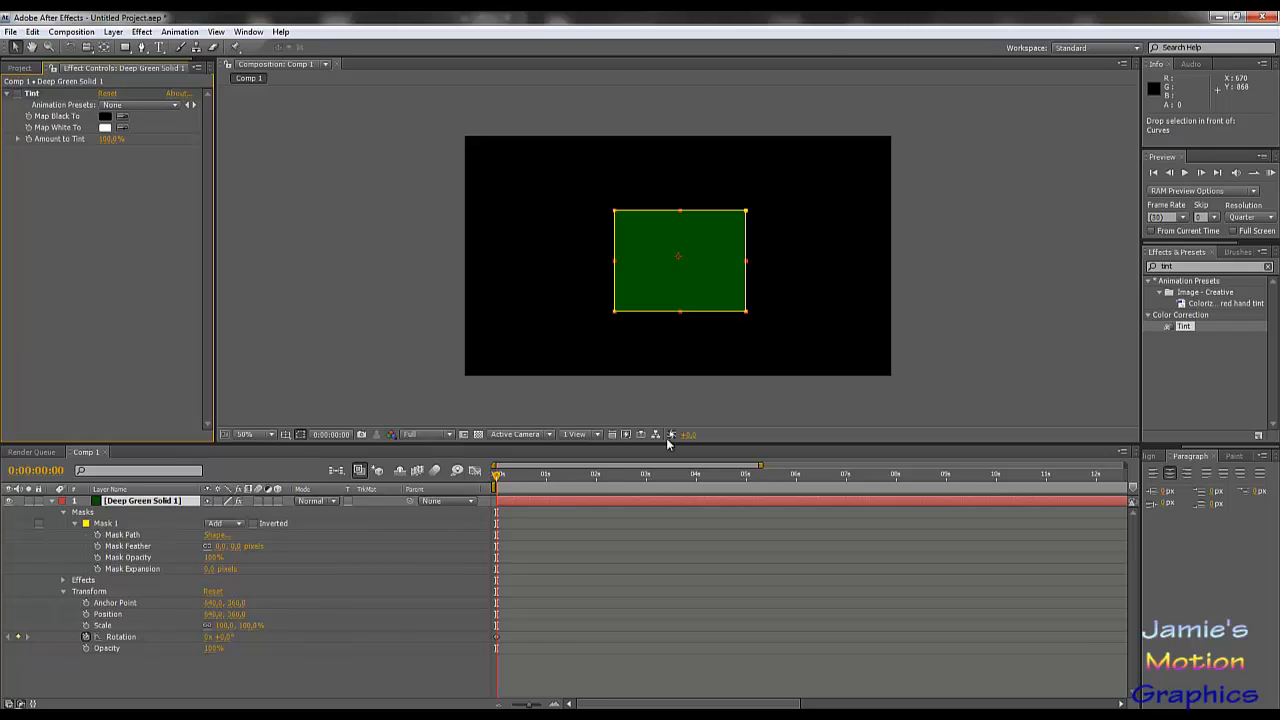
Enable keyframing for the green solid's Position, Scale and Opacity at 0:00:00:00.
left_click(87, 614)
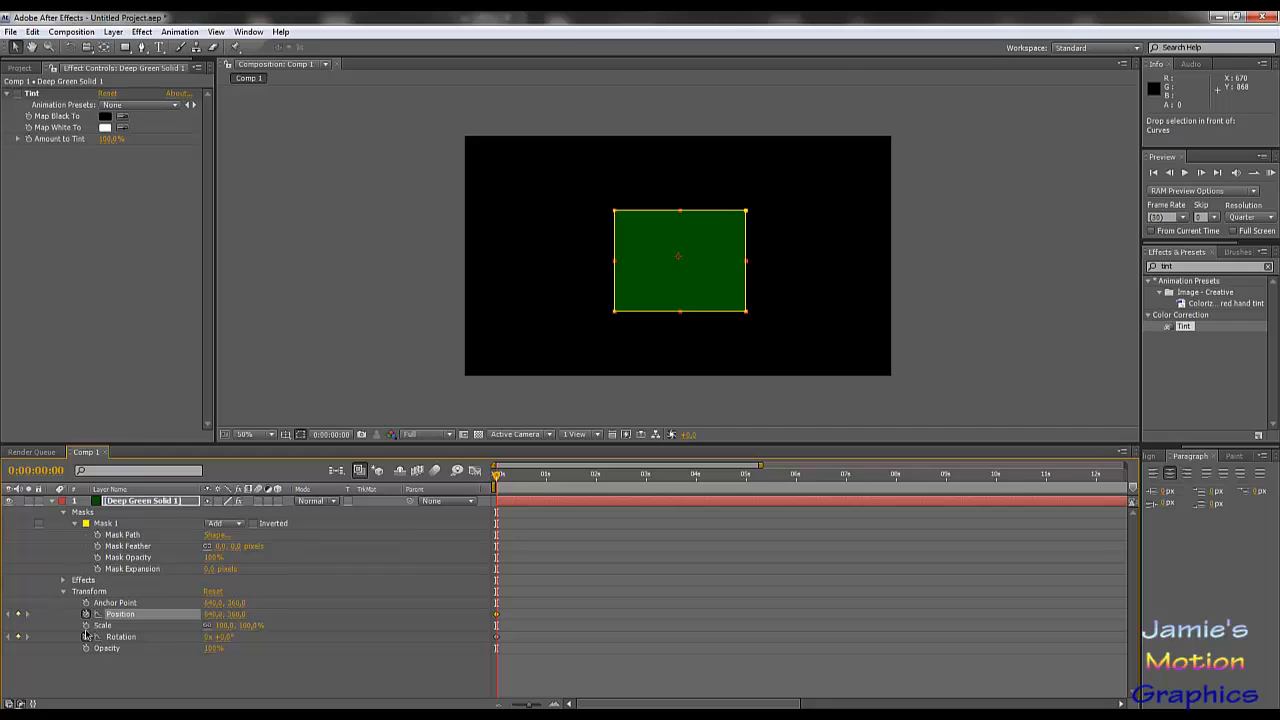
left_click(86, 625)
left_click(86, 648)
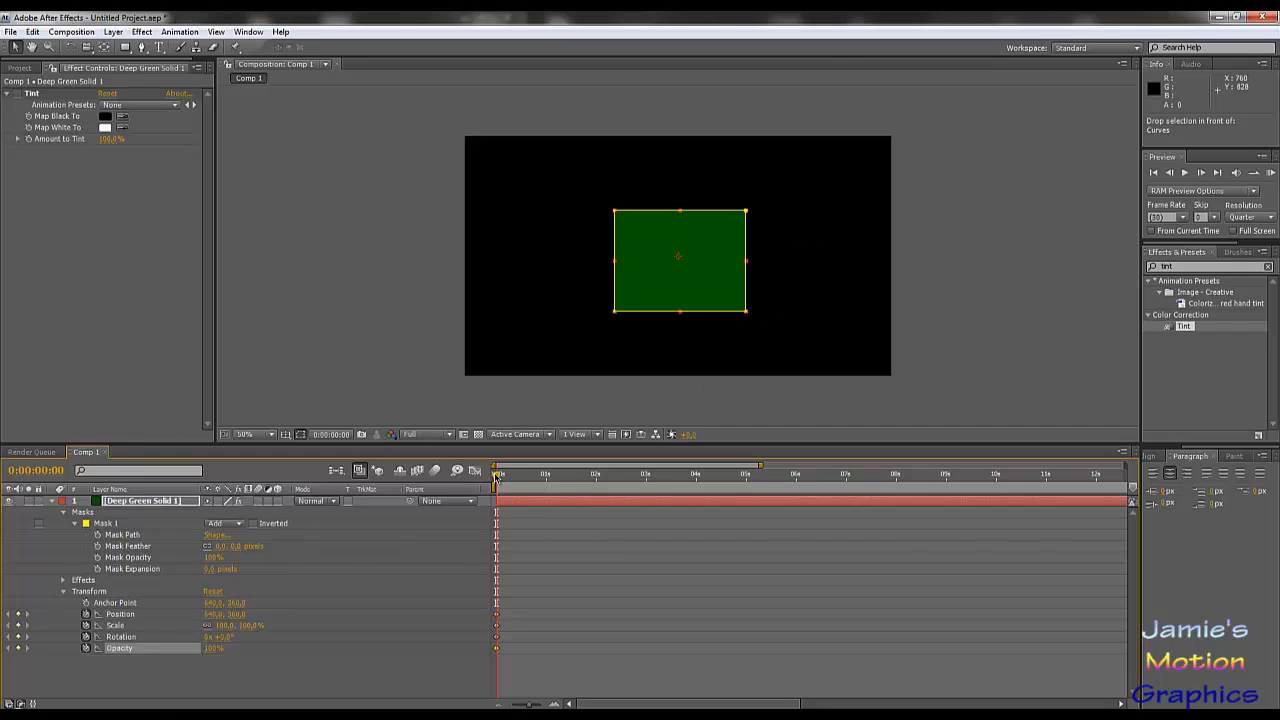
Keyframe the green solid with Position 912, 486 and Rotation 110° at 0:00:01:00, and Scale 47% at 0:00:02:05.
left_click_drag(499, 477, 546, 477)
left_click_drag(237, 619, 401, 624)
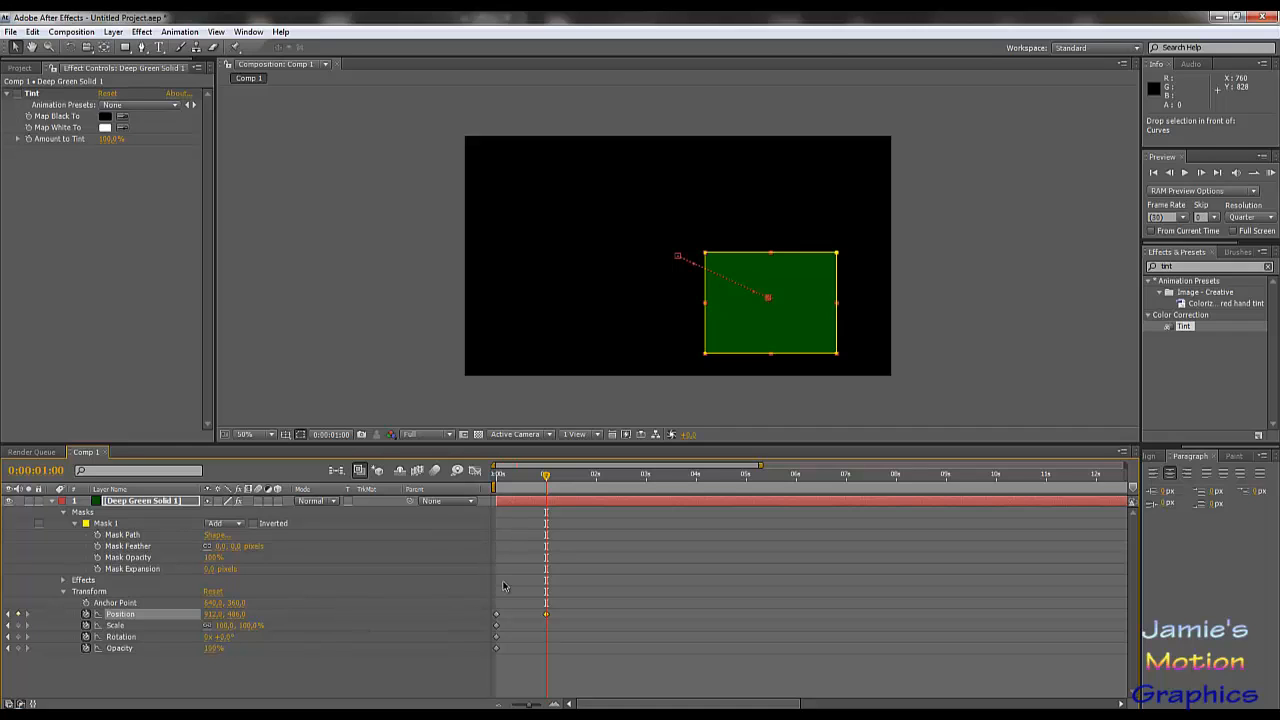
left_click_drag(219, 638, 297, 640)
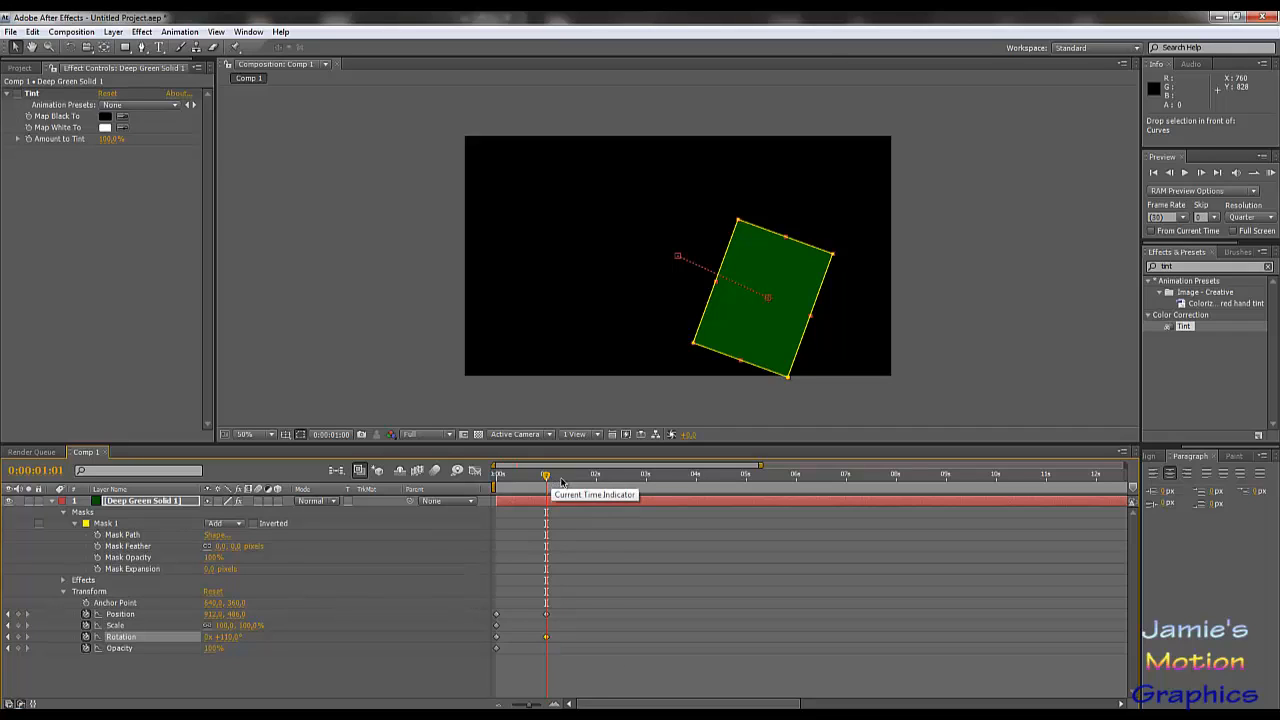
left_click_drag(547, 479, 605, 495)
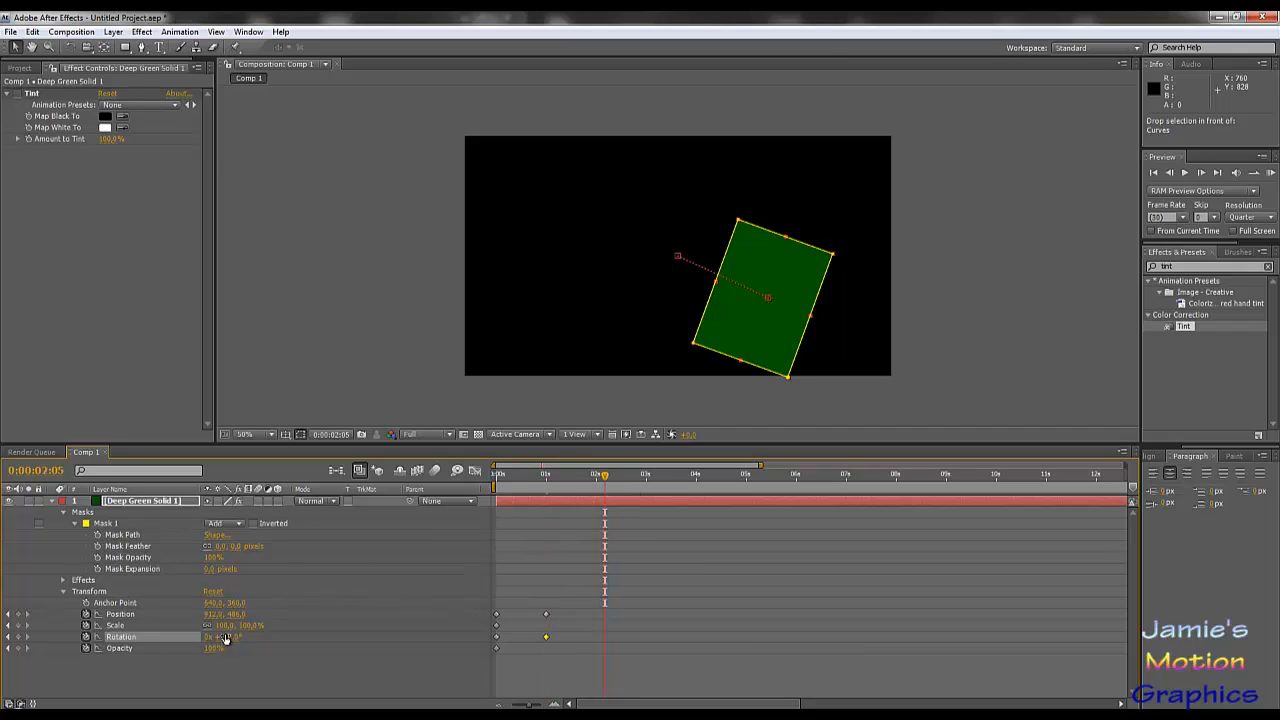
left_click_drag(229, 627, 200, 627)
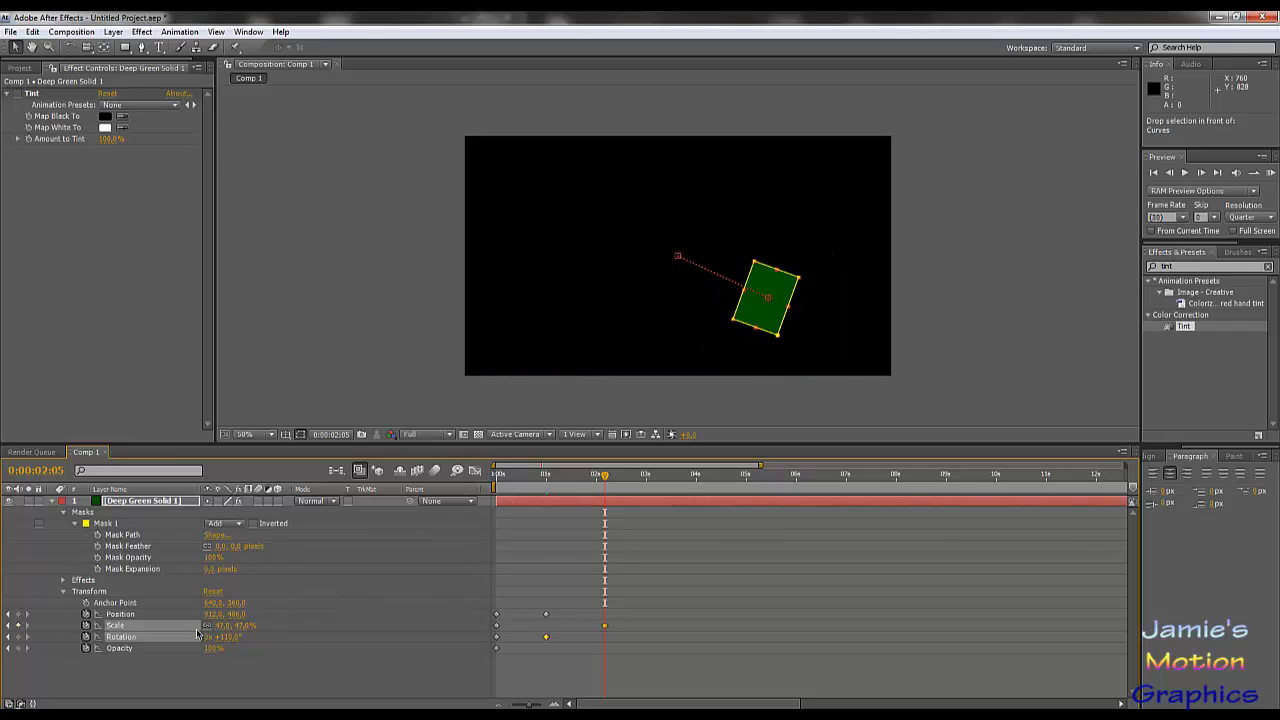
Preview the green solid's animation from the start of the timeline.
left_click_drag(553, 482, 497, 485)
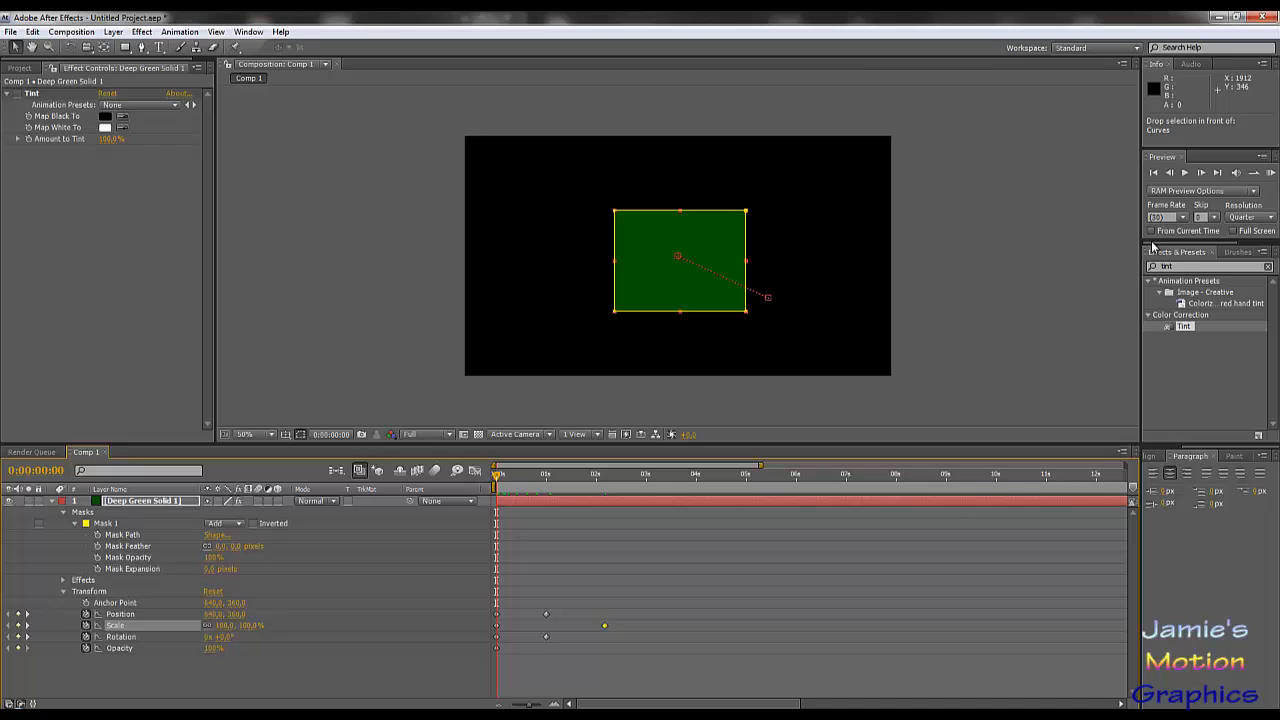
left_click(1185, 172)
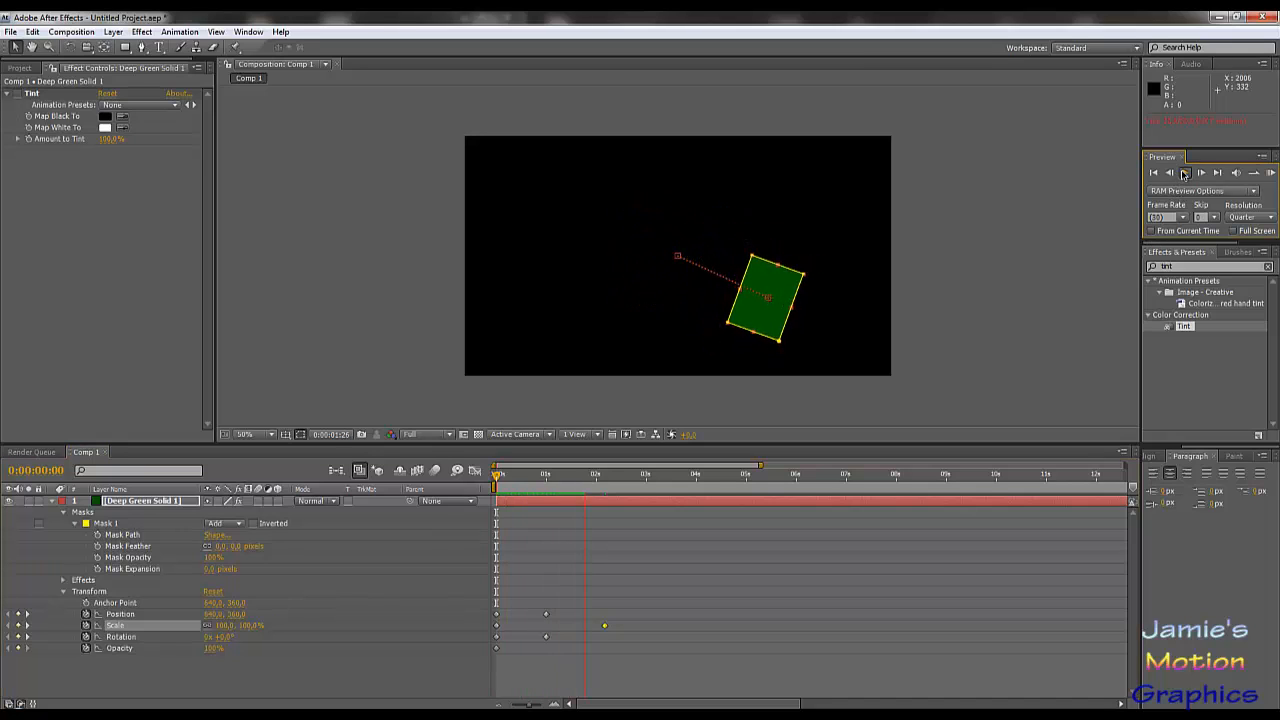
left_click(1185, 172)
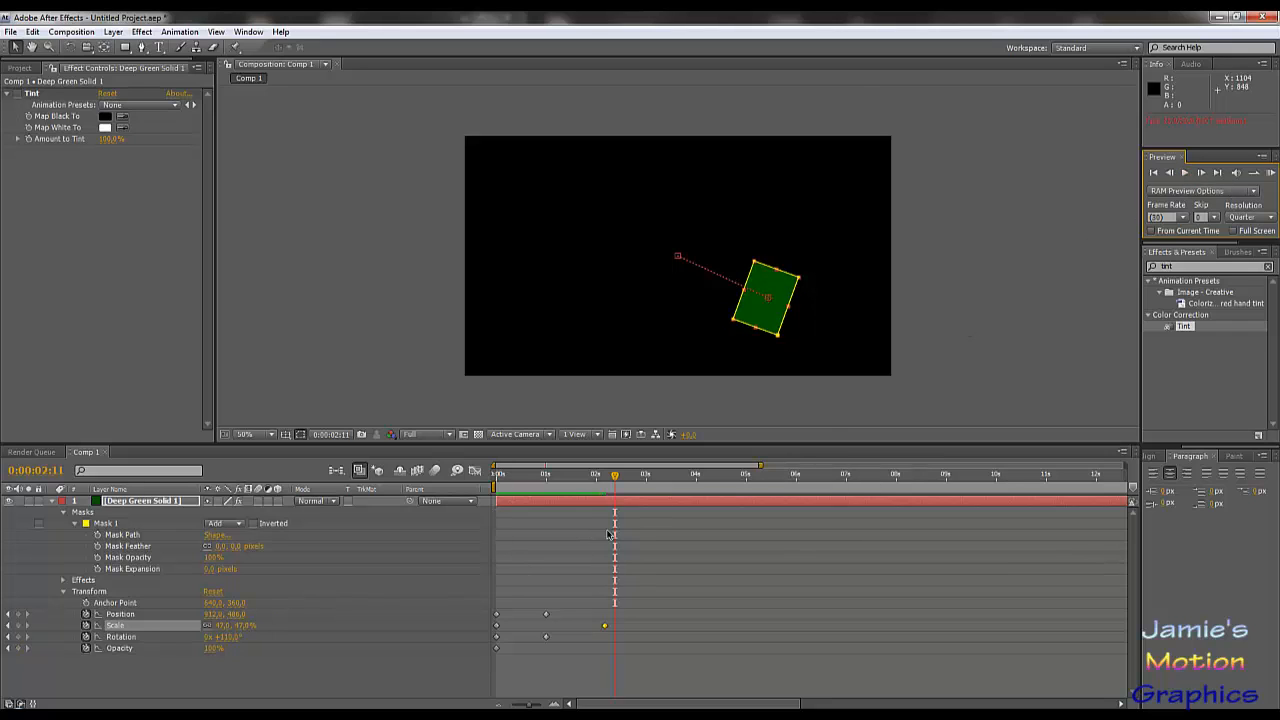
Return to 0:00:00:00 and delete all Position, Scale, Rotation and Opacity keyframes of the green solid.
left_click_drag(614, 475, 494, 500)
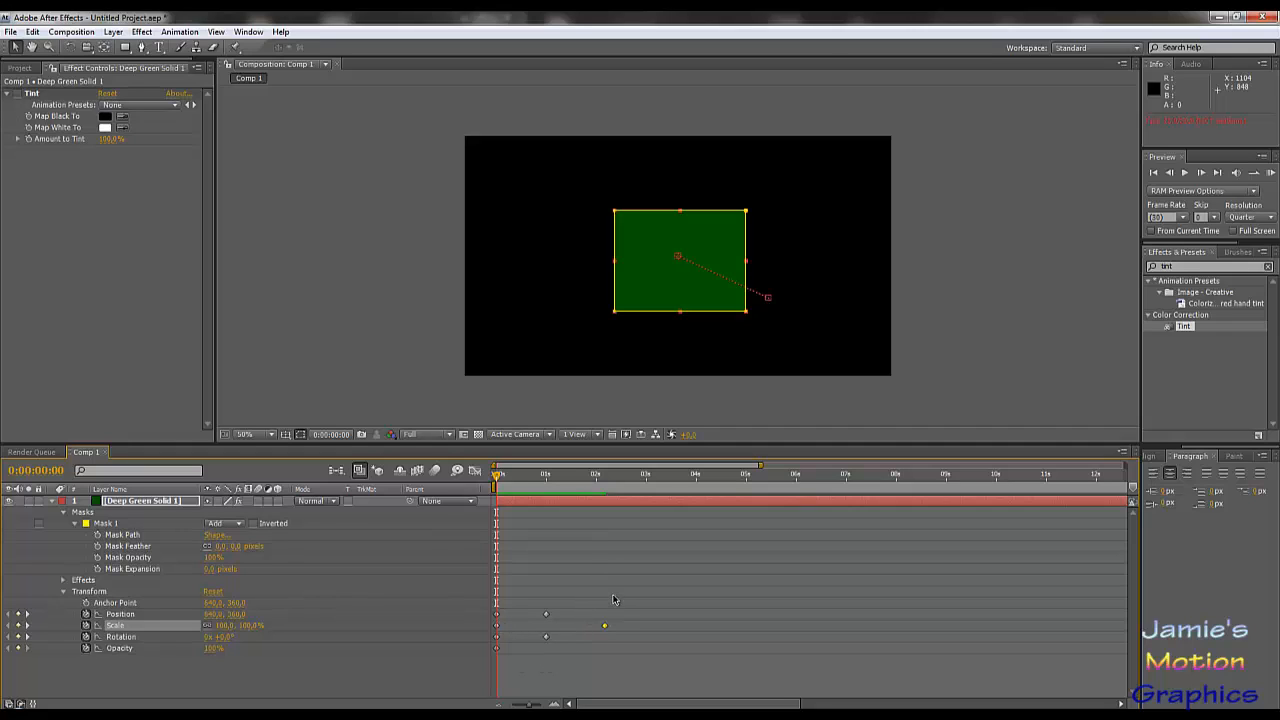
left_click_drag(617, 597, 486, 663)
key("Delete")
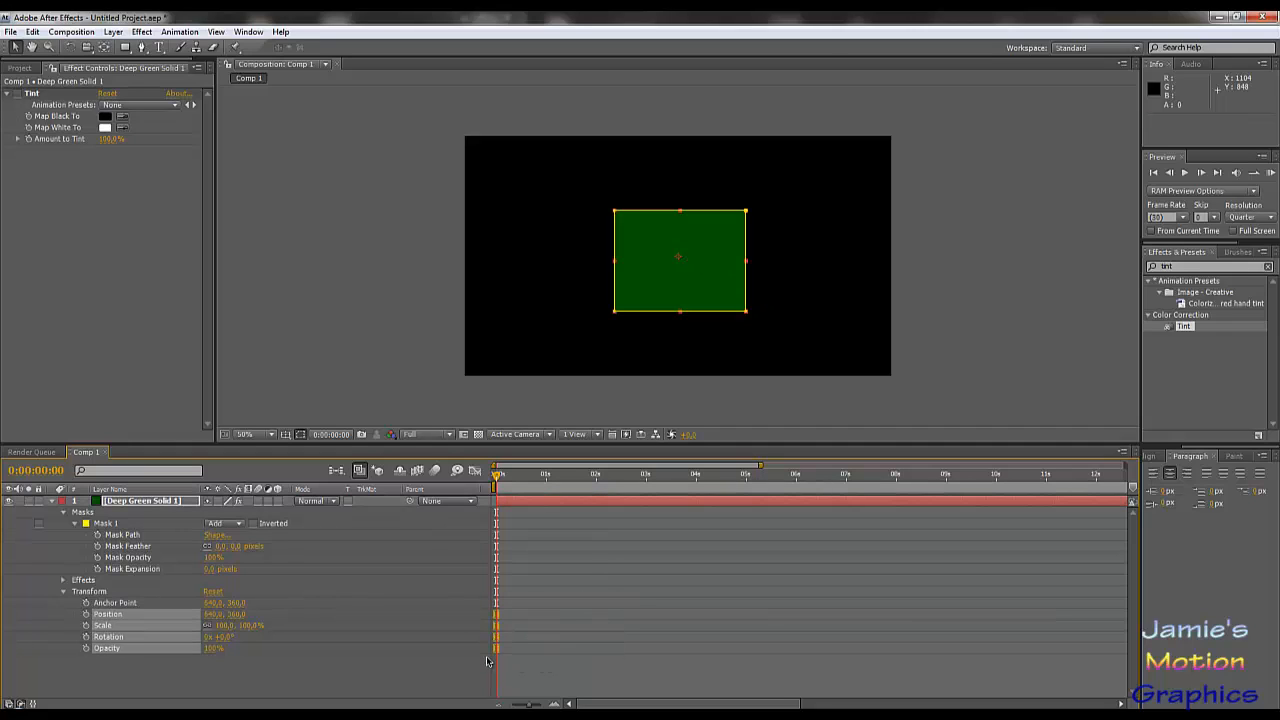
Enable keyframing again for Position, Scale, Rotation and Opacity at the start of the timeline.
left_click(86, 614)
left_click(86, 625)
left_click(86, 637)
left_click(86, 648)
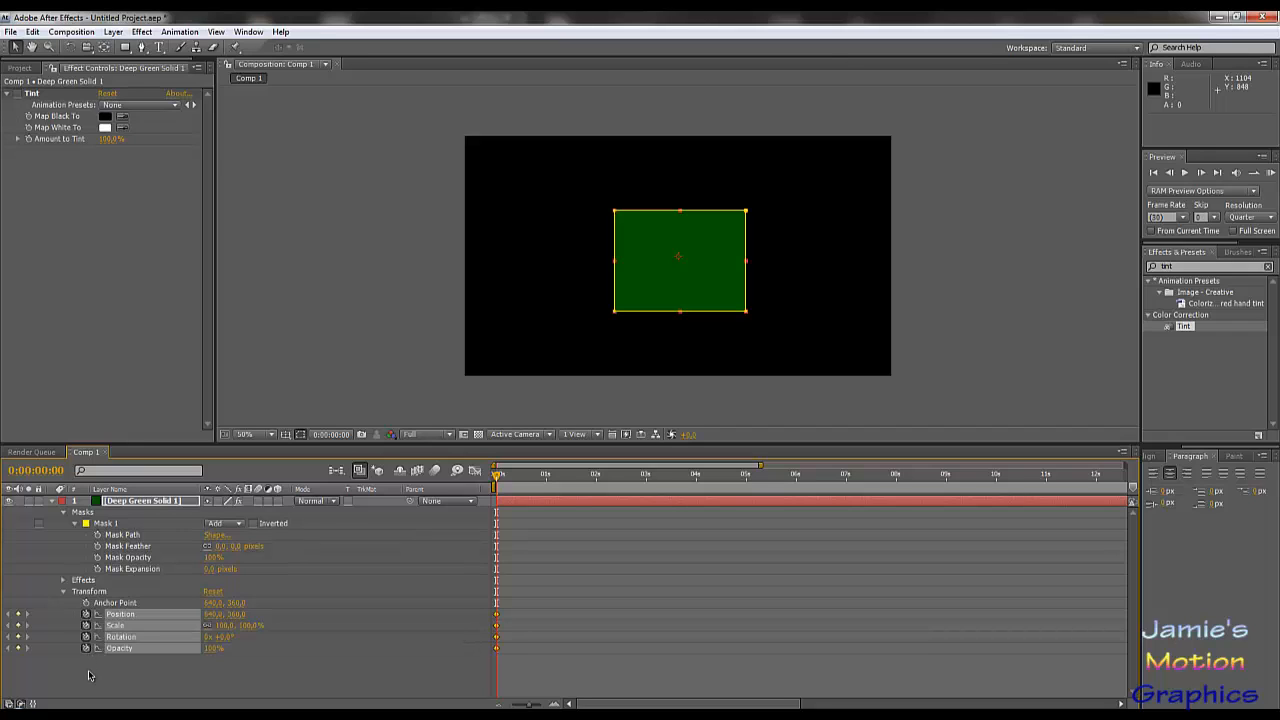
Disable keyframing for the green solid's Opacity, Rotation and Scale, leaving Position enabled.
left_click(90, 662)
left_click(86, 648)
left_click(86, 637)
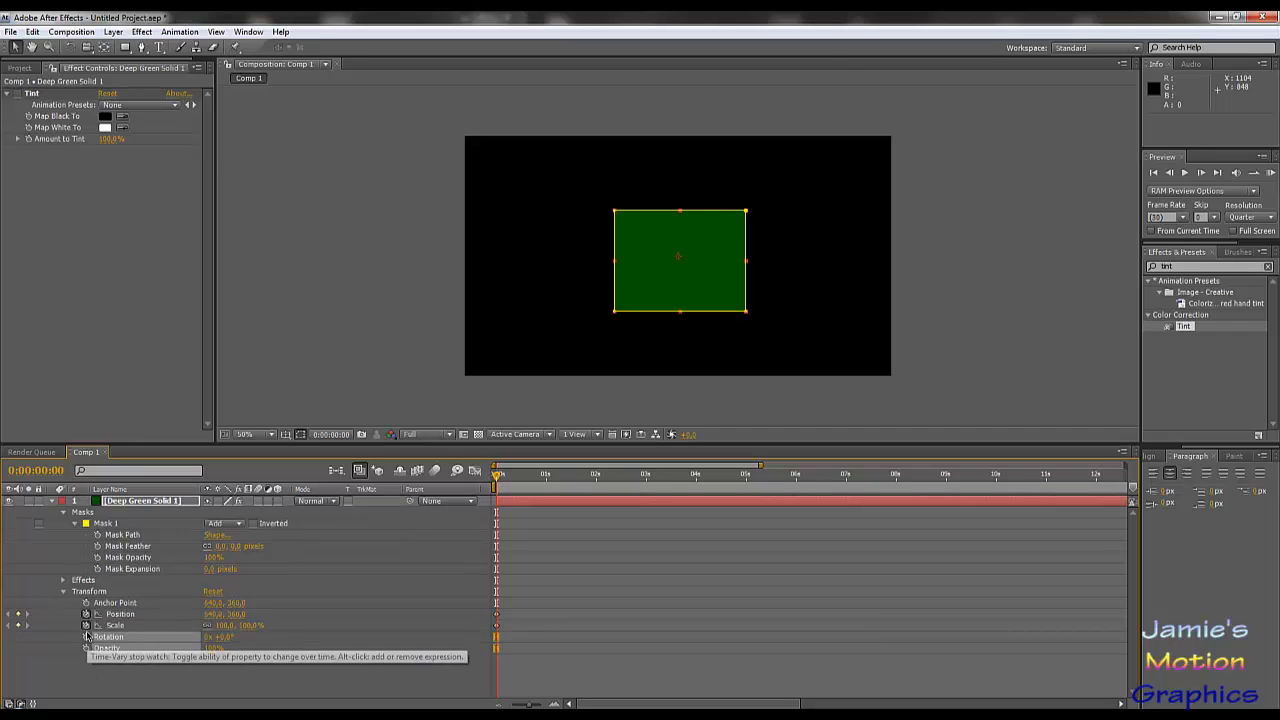
left_click(86, 625)
Re-enable keyframing for the green solid's Scale, Rotation and Opacity at 0:00:00:00.
left_click(497, 616)
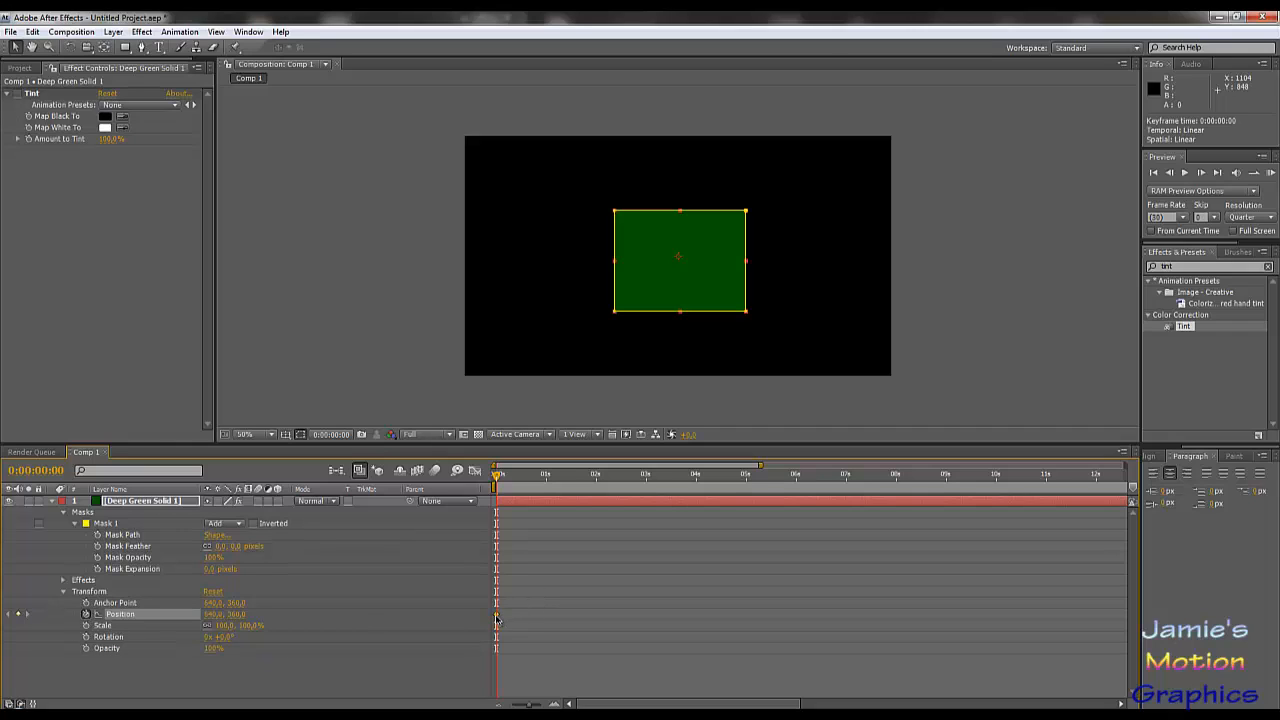
left_click(86, 625)
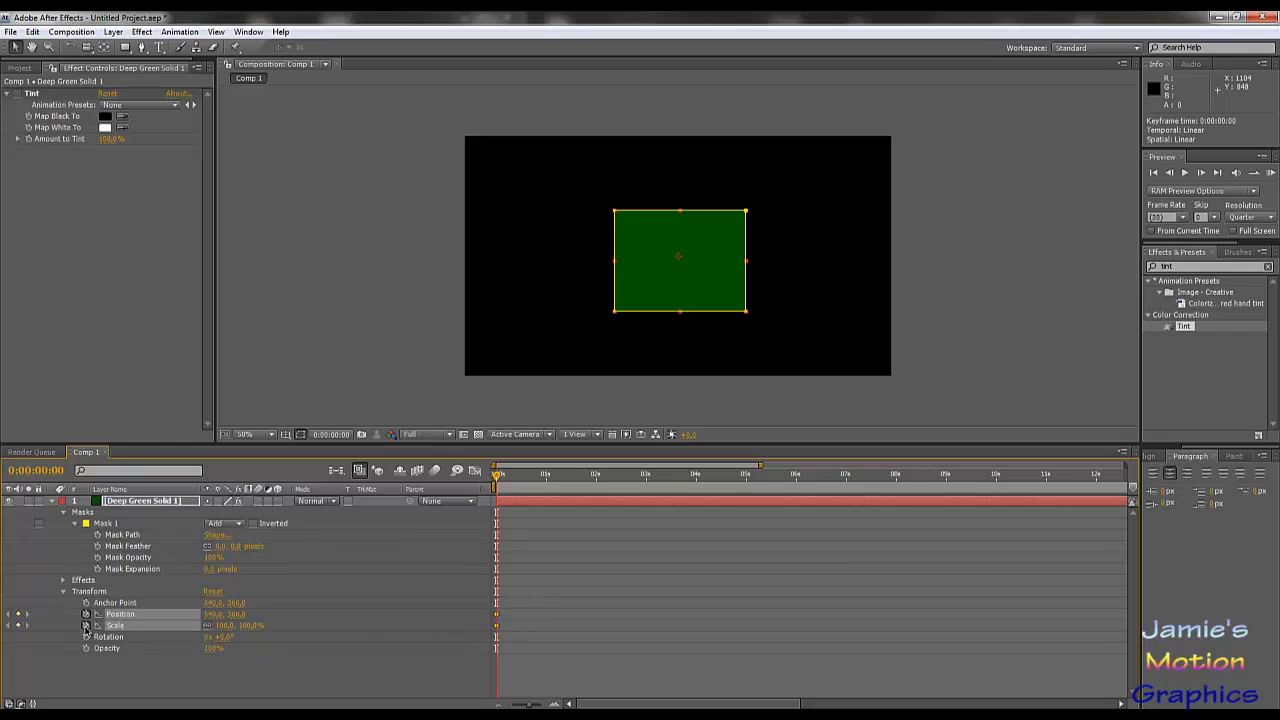
left_click(86, 637)
left_click(86, 648)
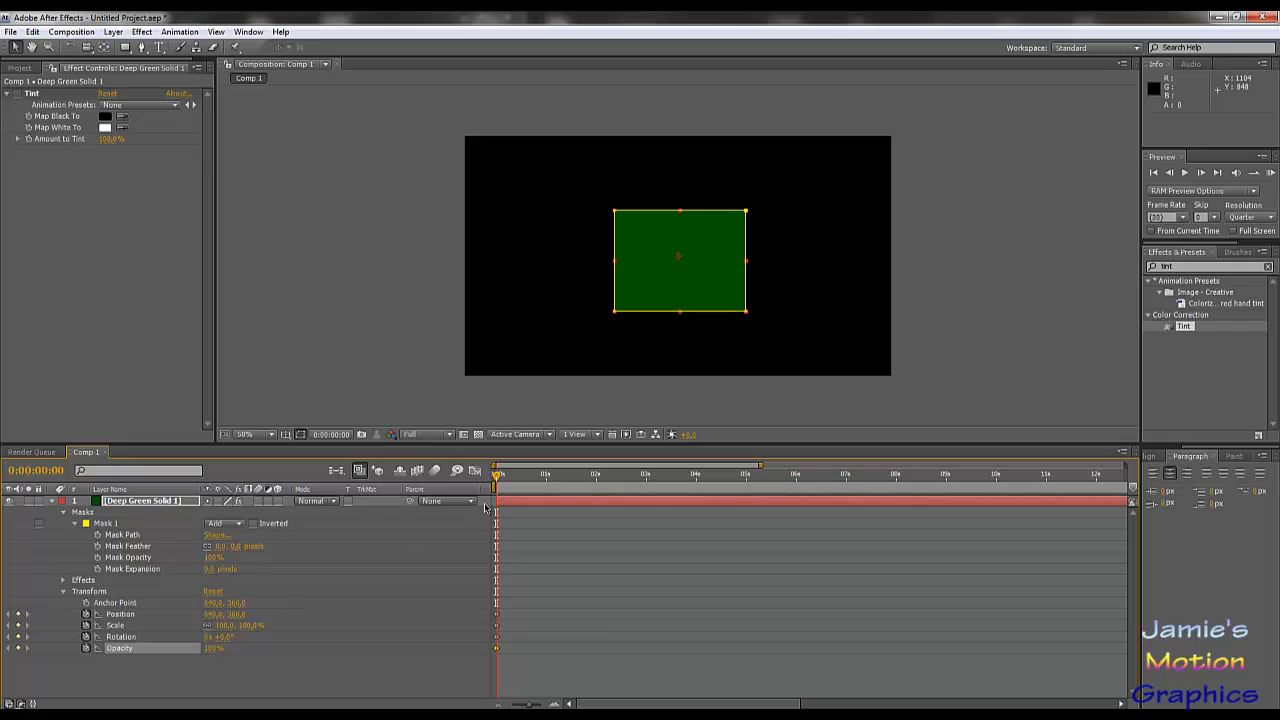
Go to 0:00:06:10 and disable keyframing for Position, Scale, Rotation and Opacity.
left_click_drag(499, 481, 548, 478)
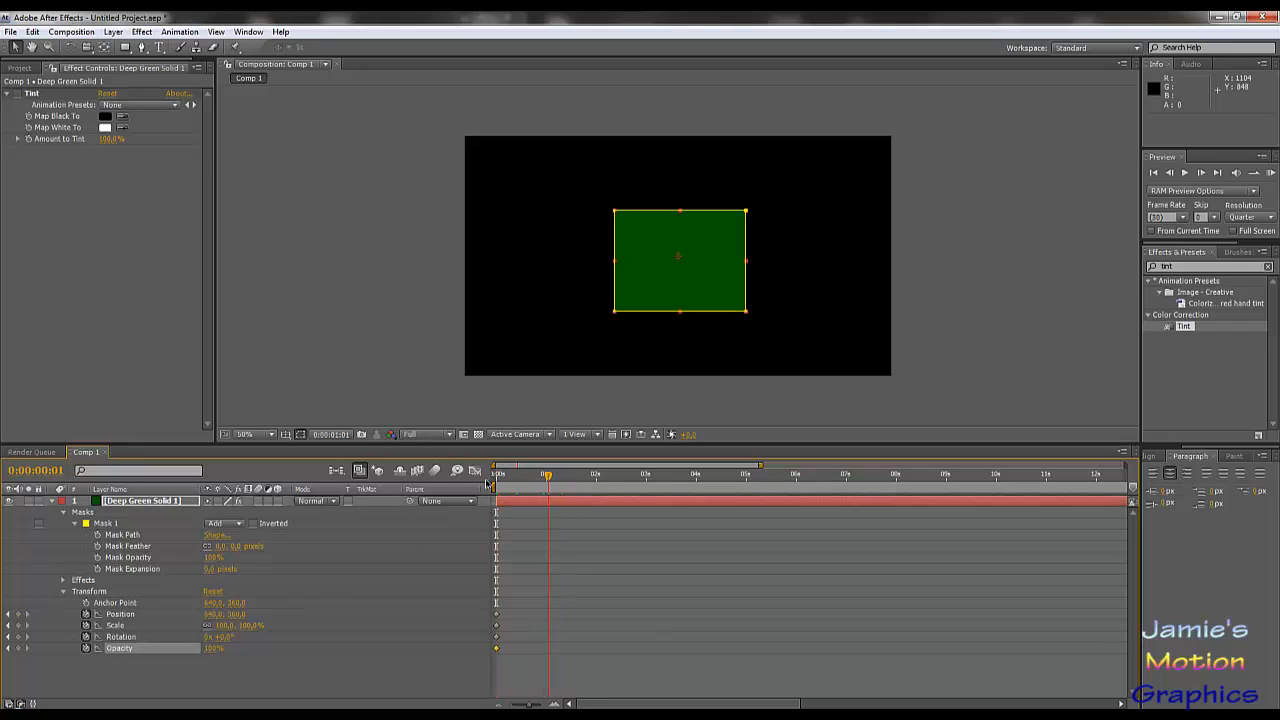
left_click_drag(622, 502, 813, 502)
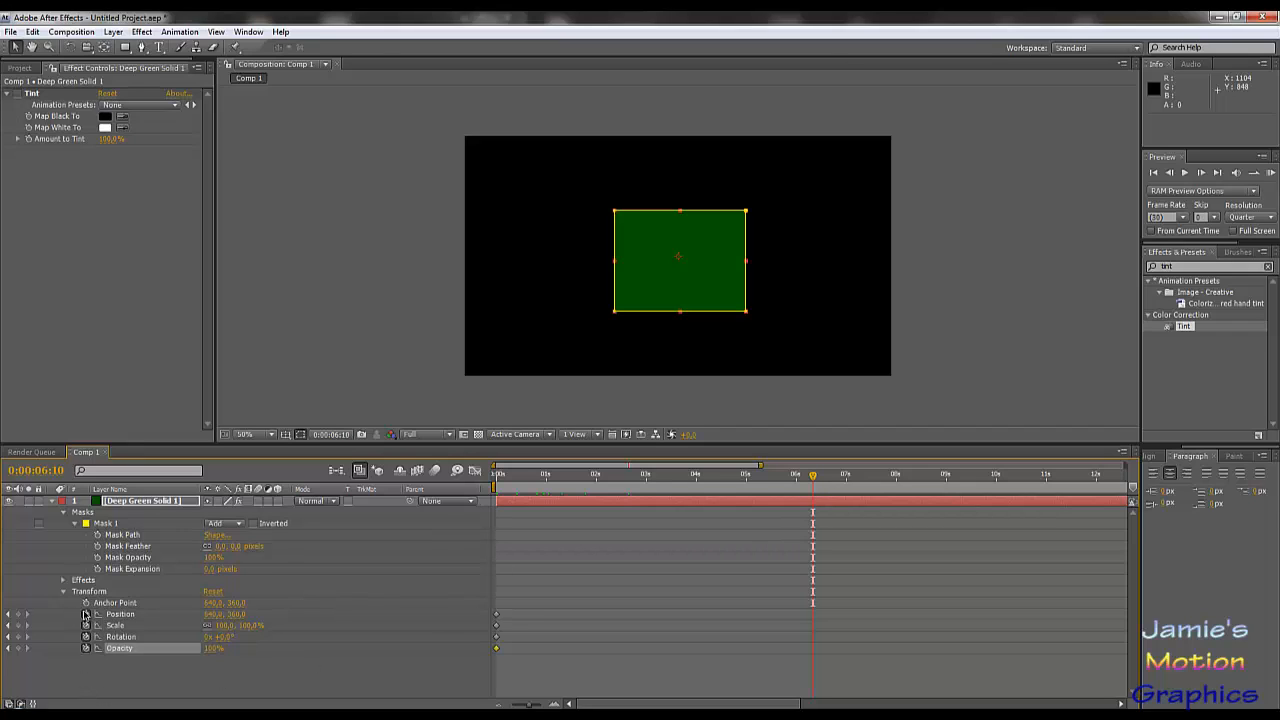
left_click_drag(85, 614, 85, 666)
left_click(71, 666)
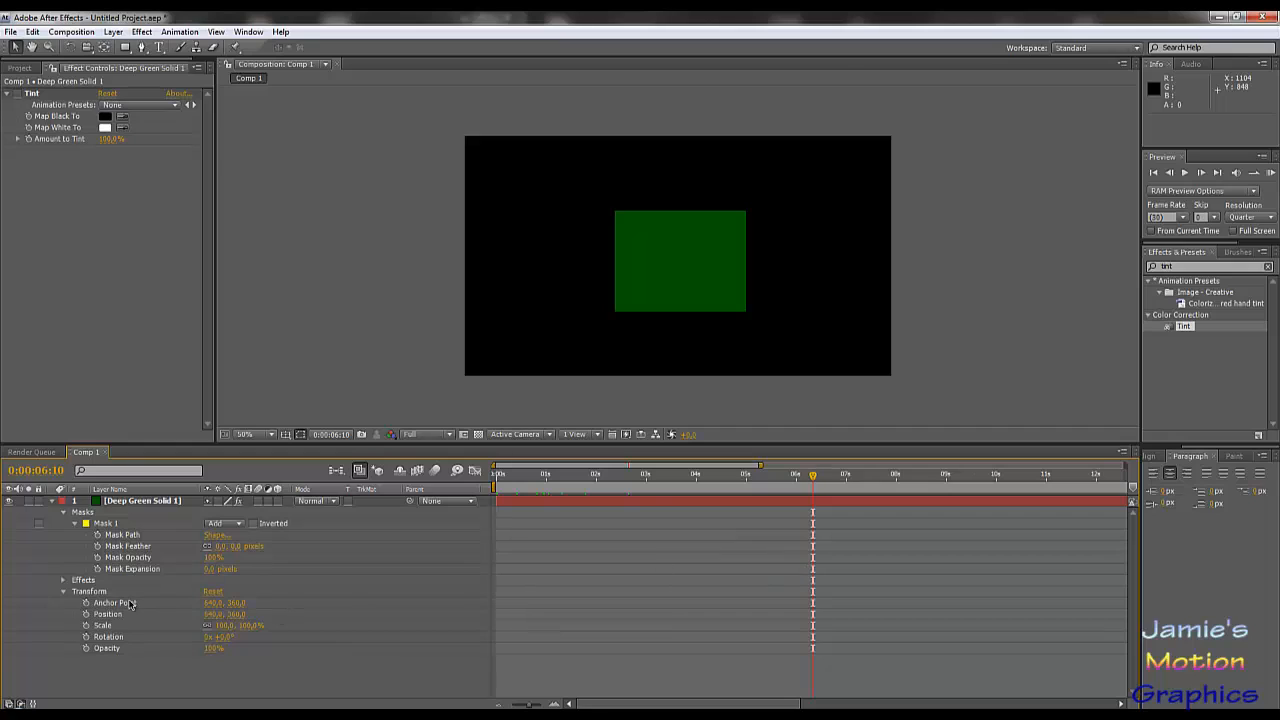
Add a Position keyframe for the green solid at 0:00:06:10 and shift that keyframe to 0:00:00:00.
left_click(86, 614)
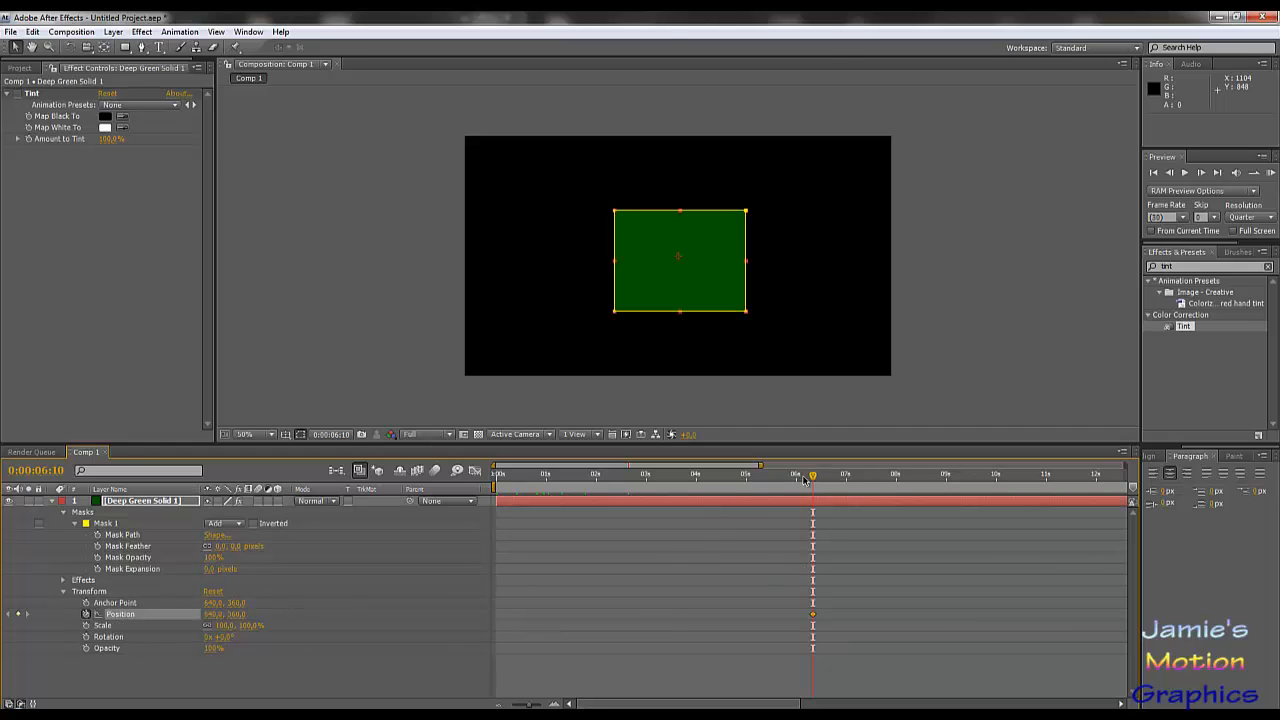
left_click_drag(813, 478, 579, 509)
key("Home")
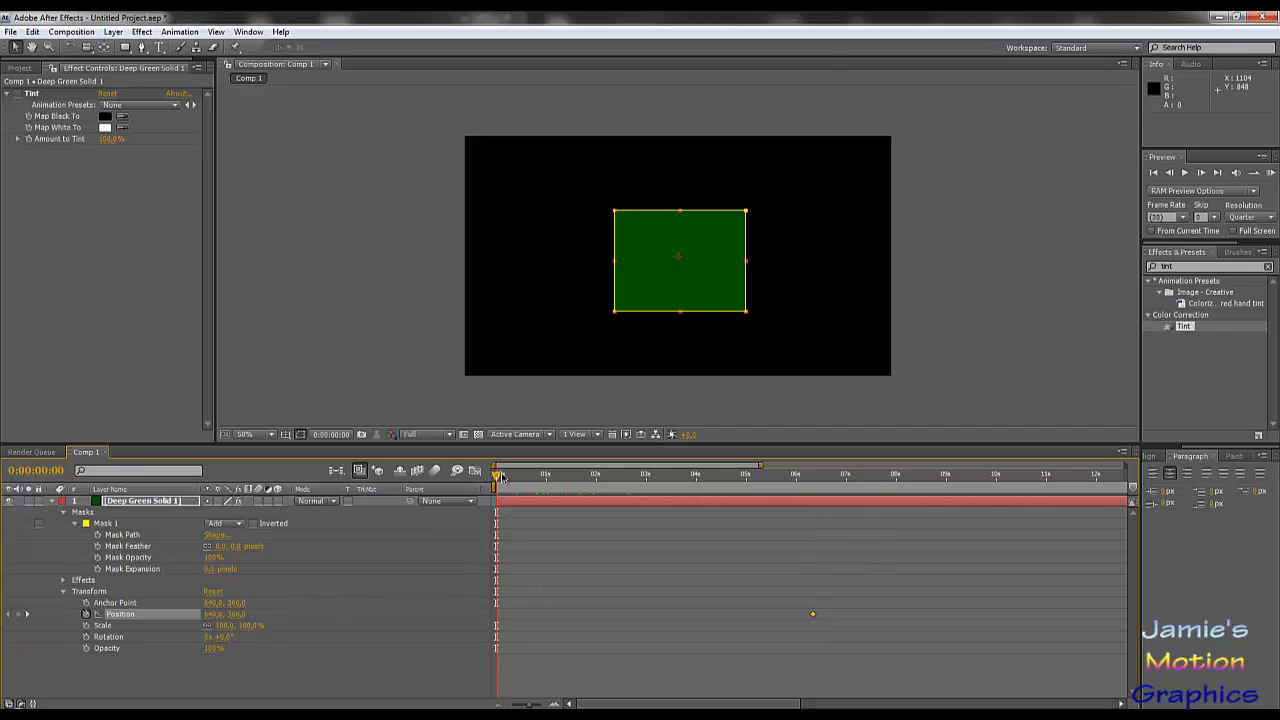
left_click_drag(503, 477, 637, 525)
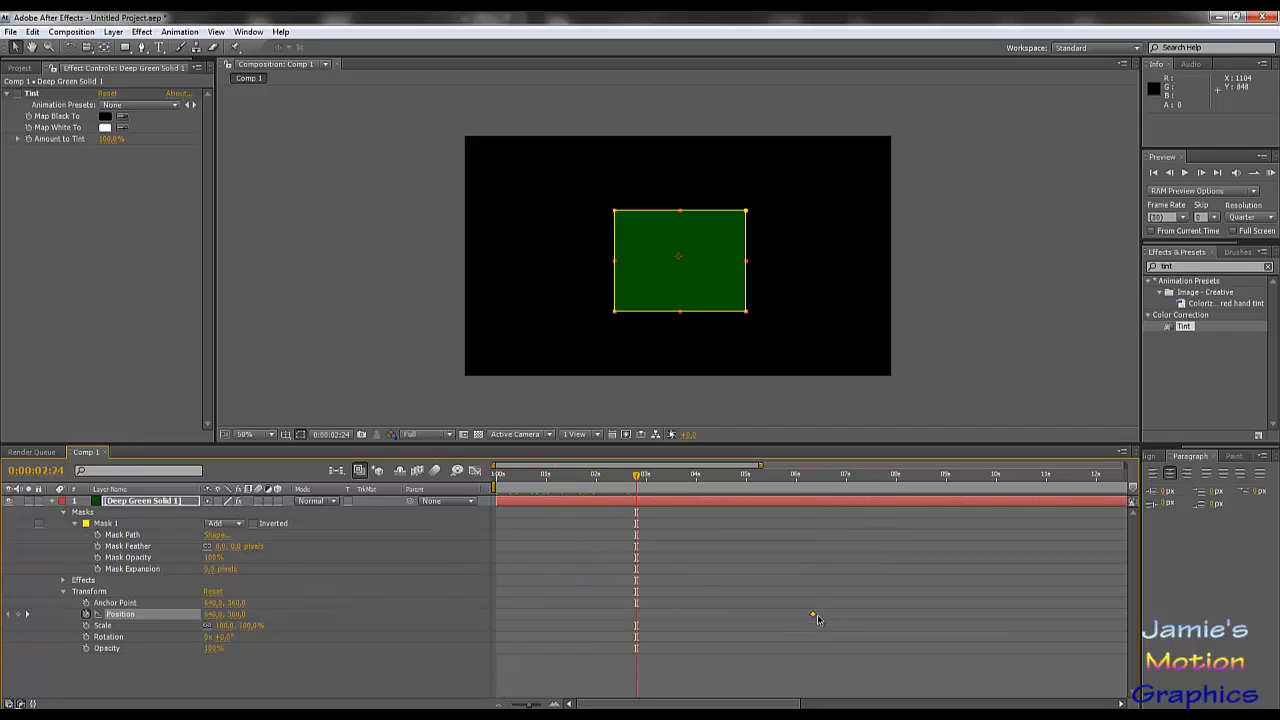
left_click_drag(817, 619, 498, 620)
At 0:00:04:00, move the green solid toward the composition's upper right, to about 1002, 182.
left_click_drag(562, 476, 697, 522)
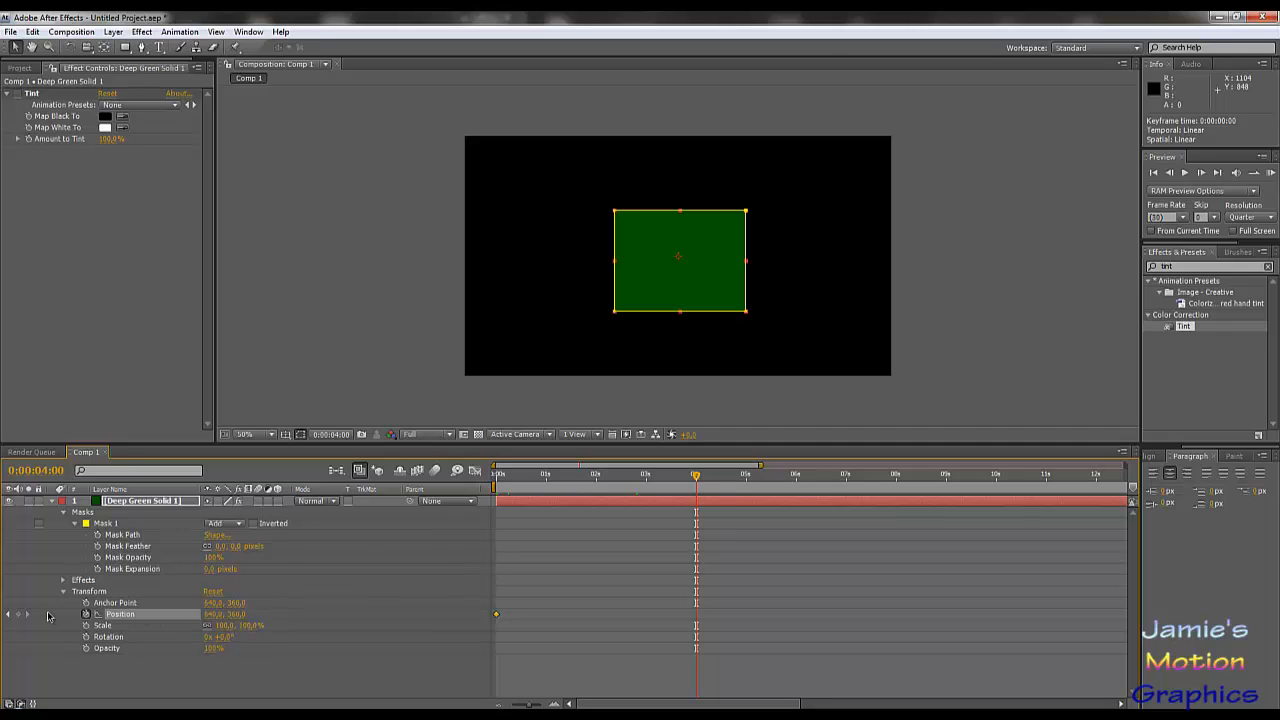
left_click_drag(686, 277, 805, 222)
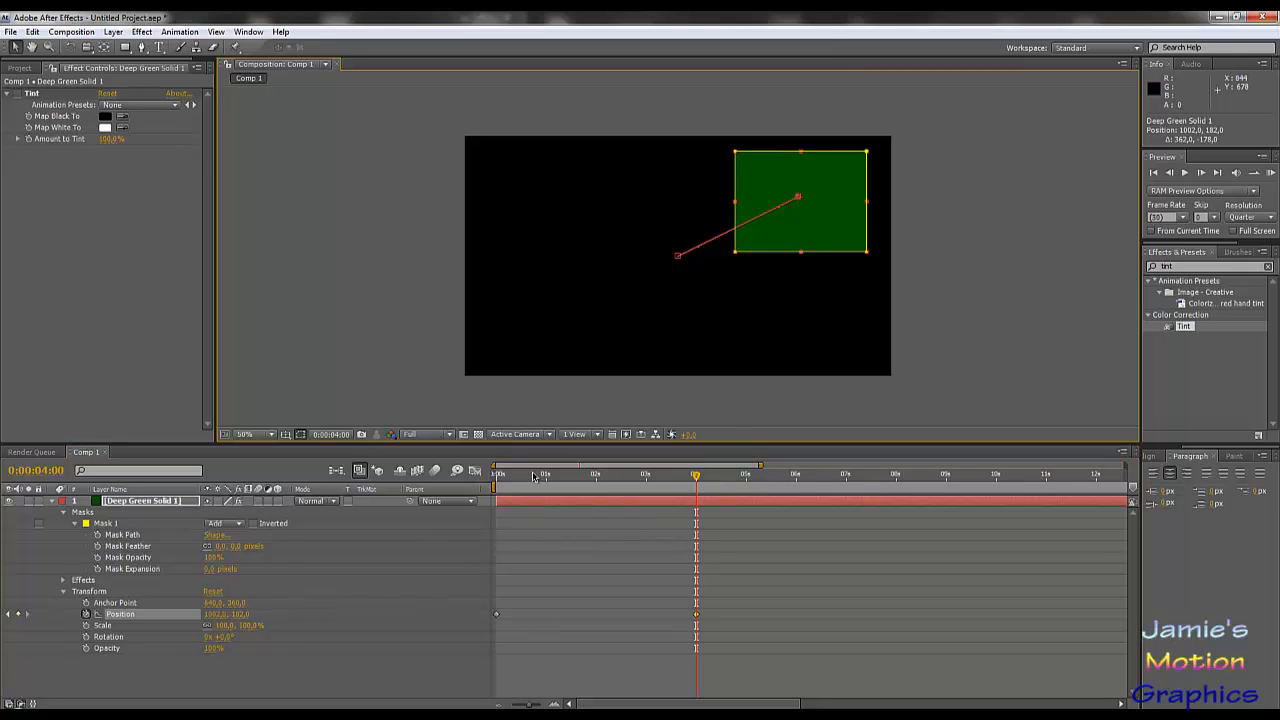
At 0:00:00:00, move the green solid to the composition's lower left, to about 220, 524.
left_click_drag(531, 475, 492, 480)
left_click_drag(698, 283, 563, 338)
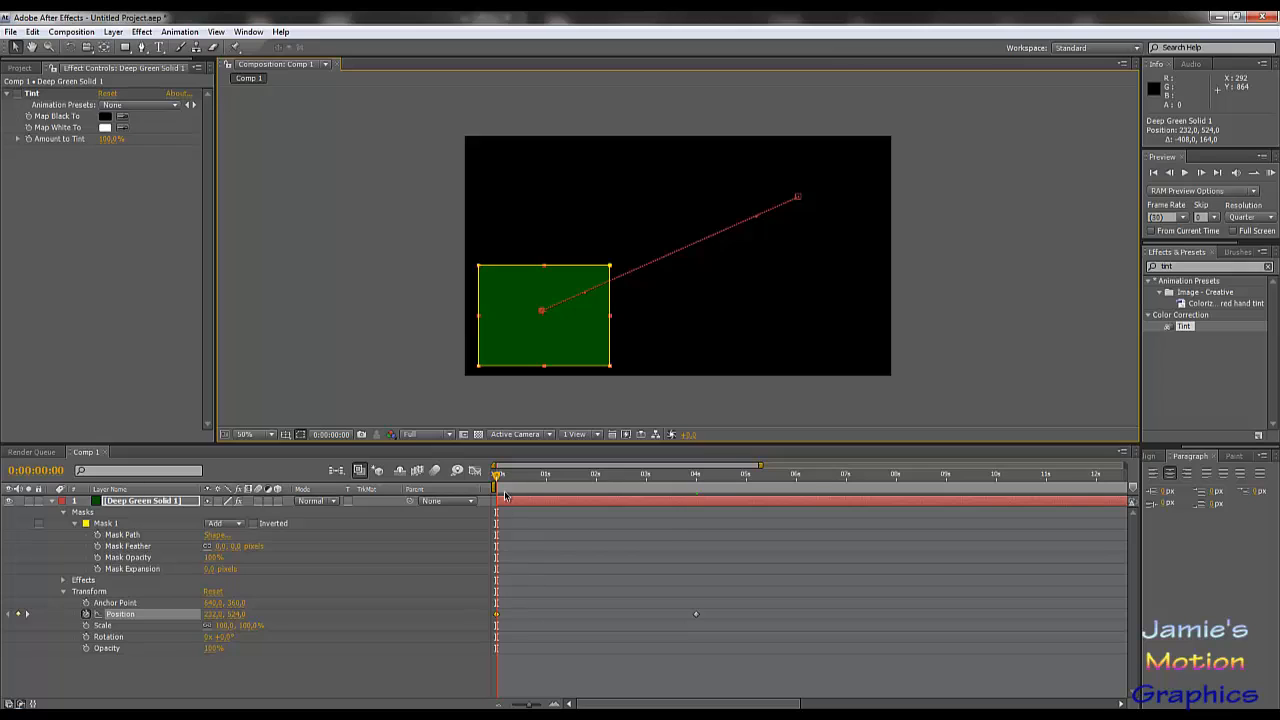
left_click_drag(518, 477, 493, 481)
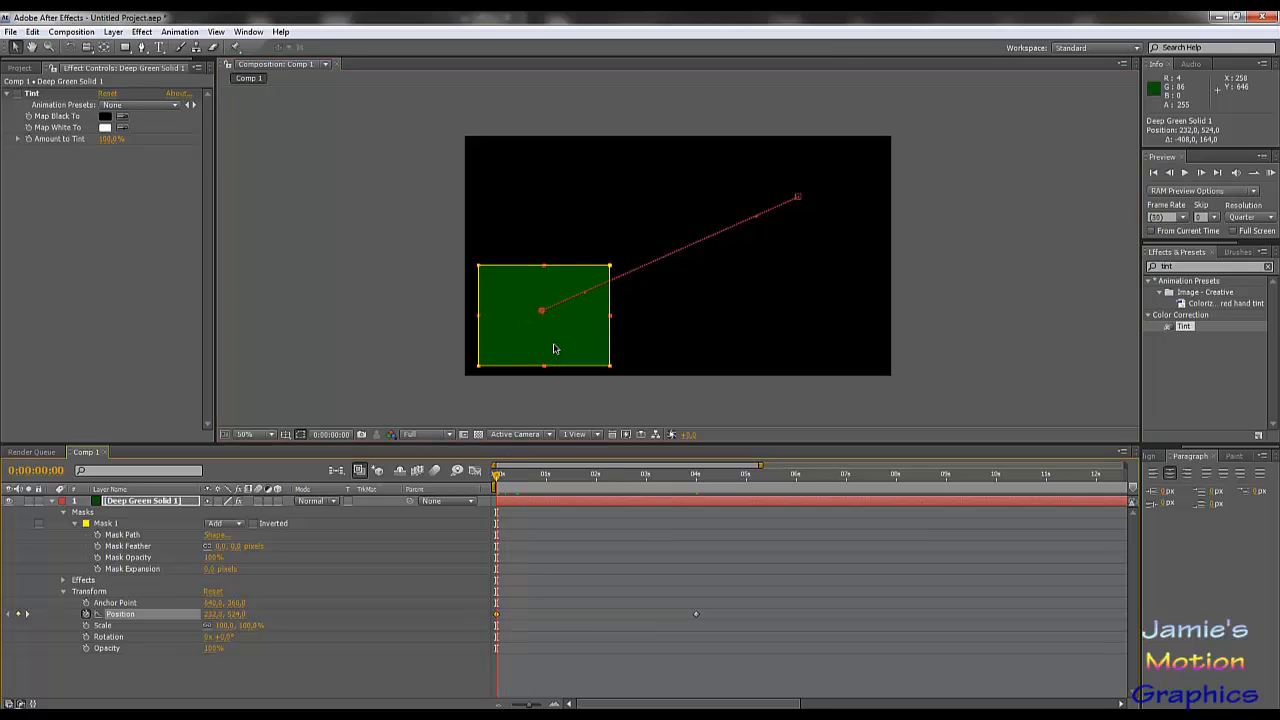
left_click_drag(554, 343, 548, 345)
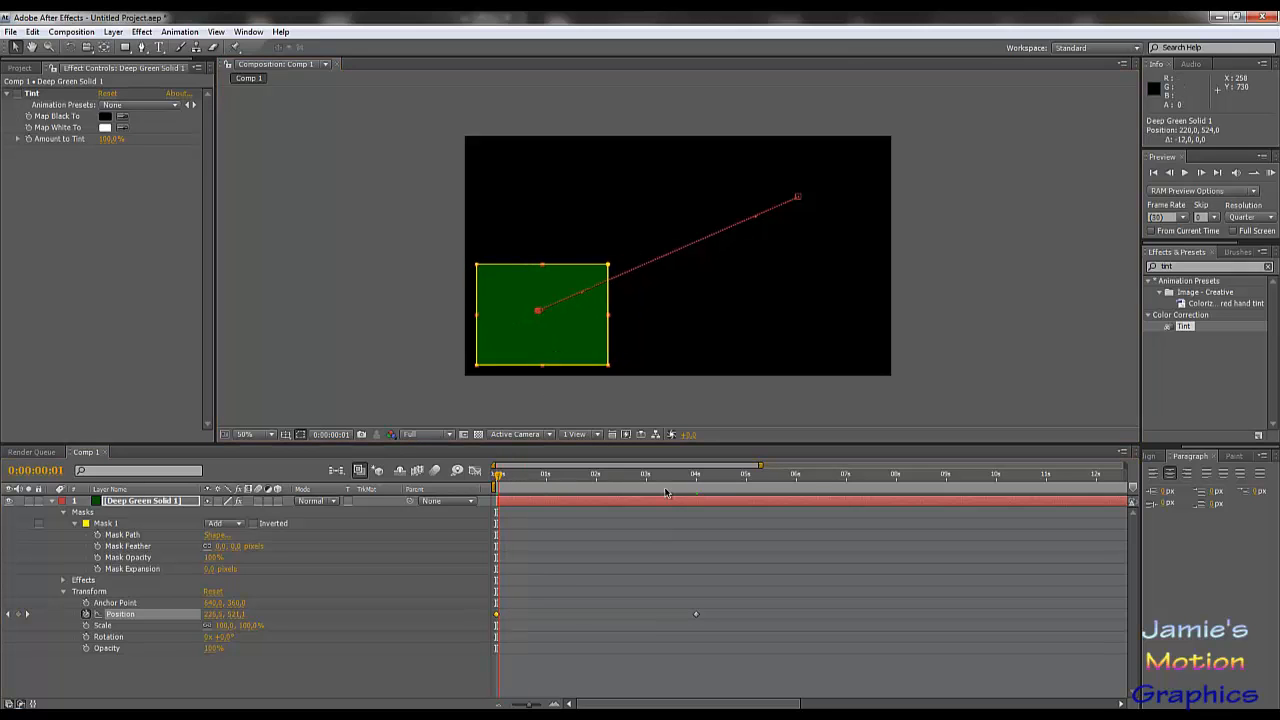
At 0:00:04:00, move the green solid to about 1040, 172 and jump between its two Position keyframes.
left_click_drag(498, 477, 698, 503)
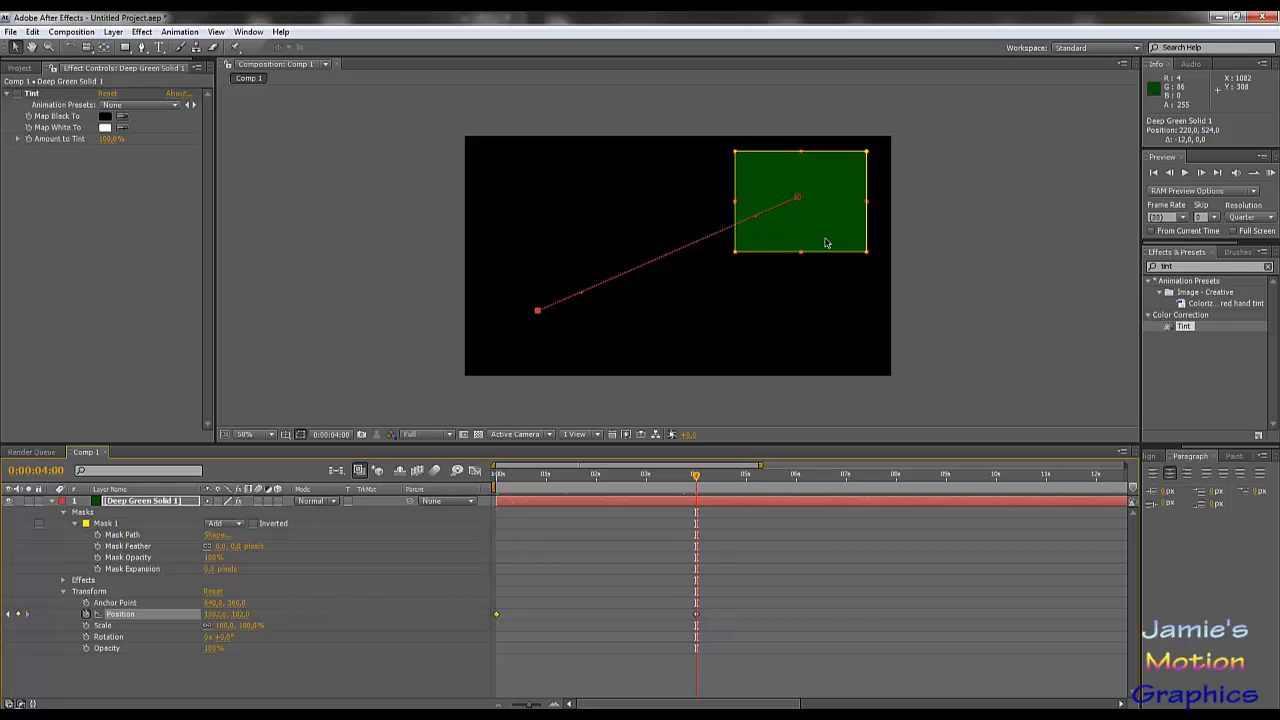
left_click_drag(840, 220, 838, 235)
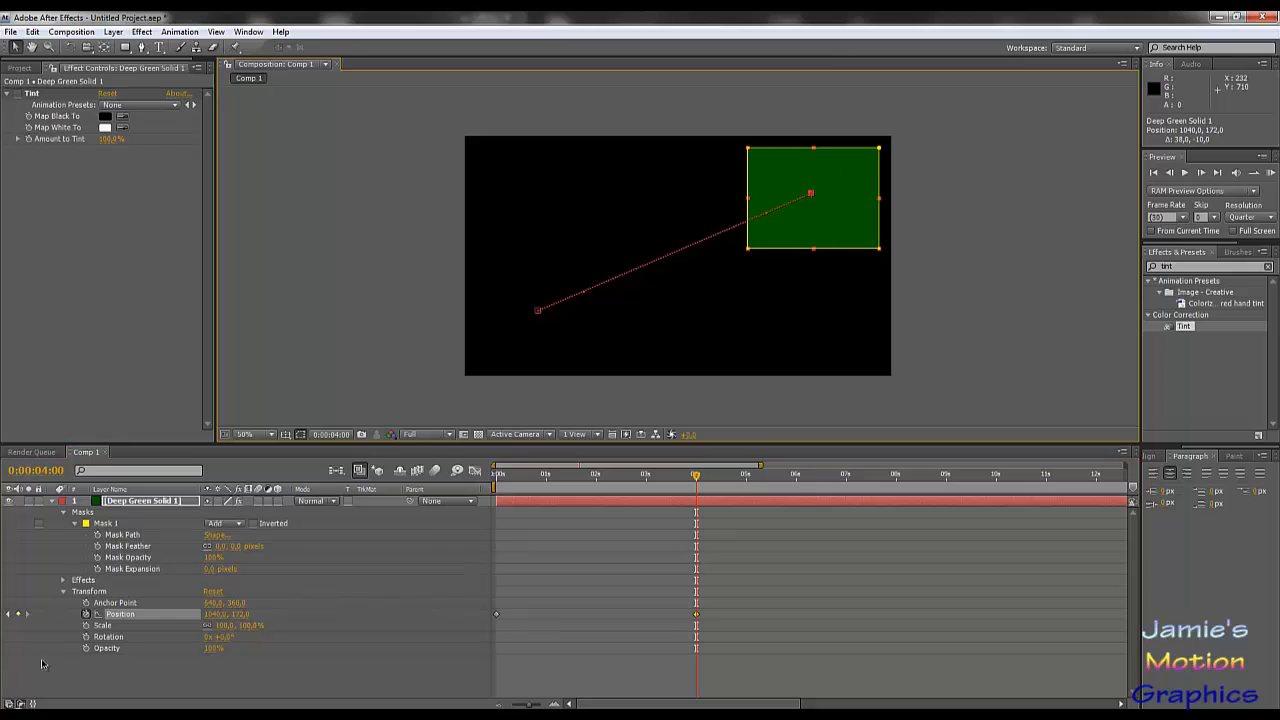
left_click(9, 614)
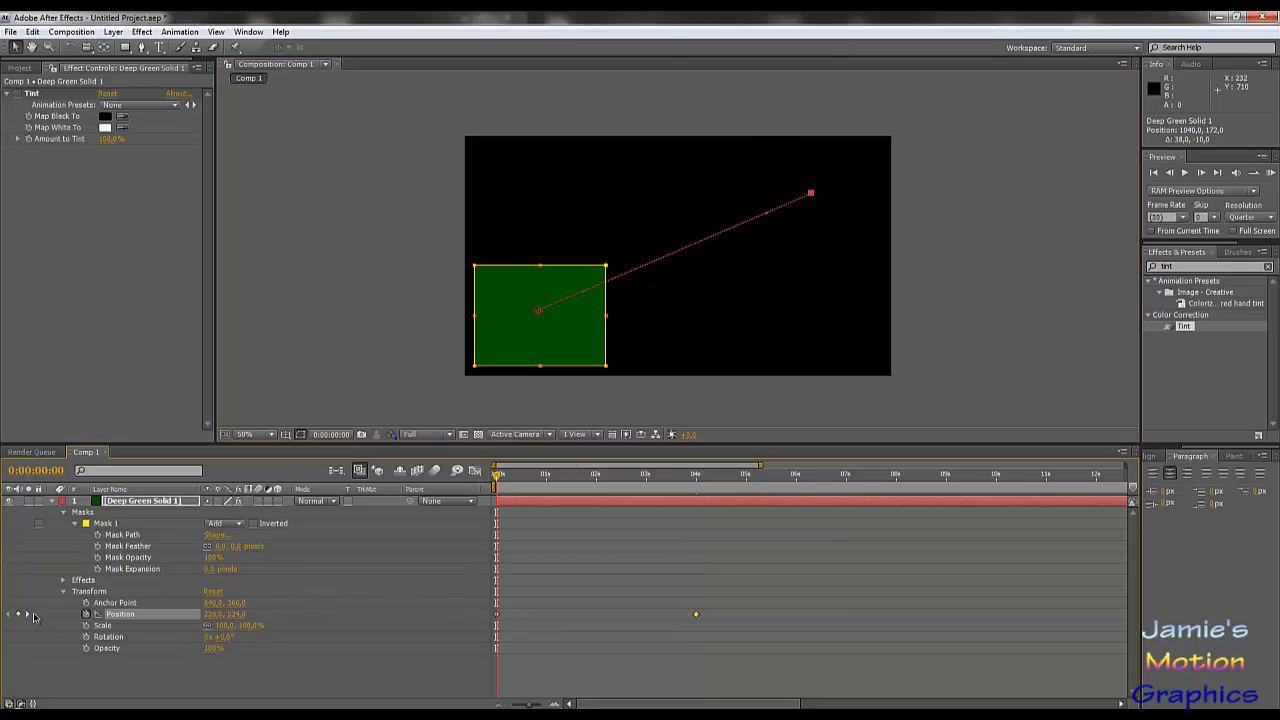
left_click(27, 615)
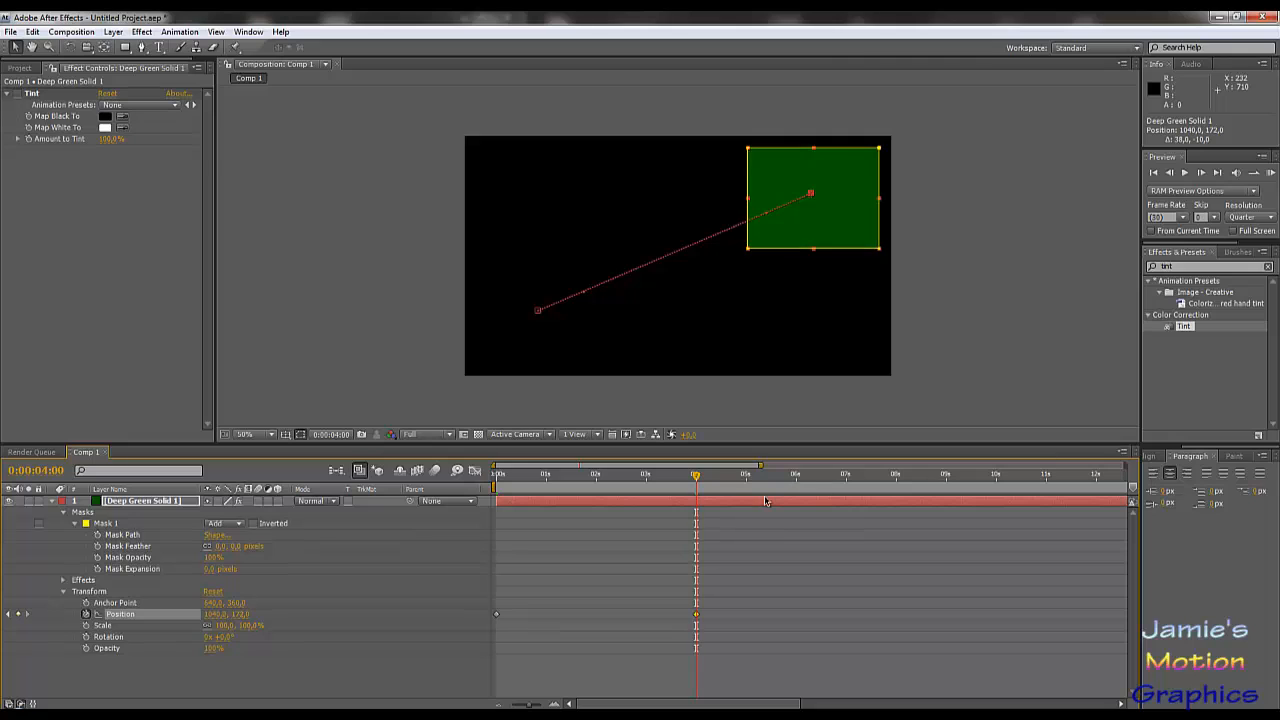
Zoom the timeline to roughly the first five seconds and go one frame forward and back around 0:00:04:00.
left_click_drag(760, 466, 608, 467)
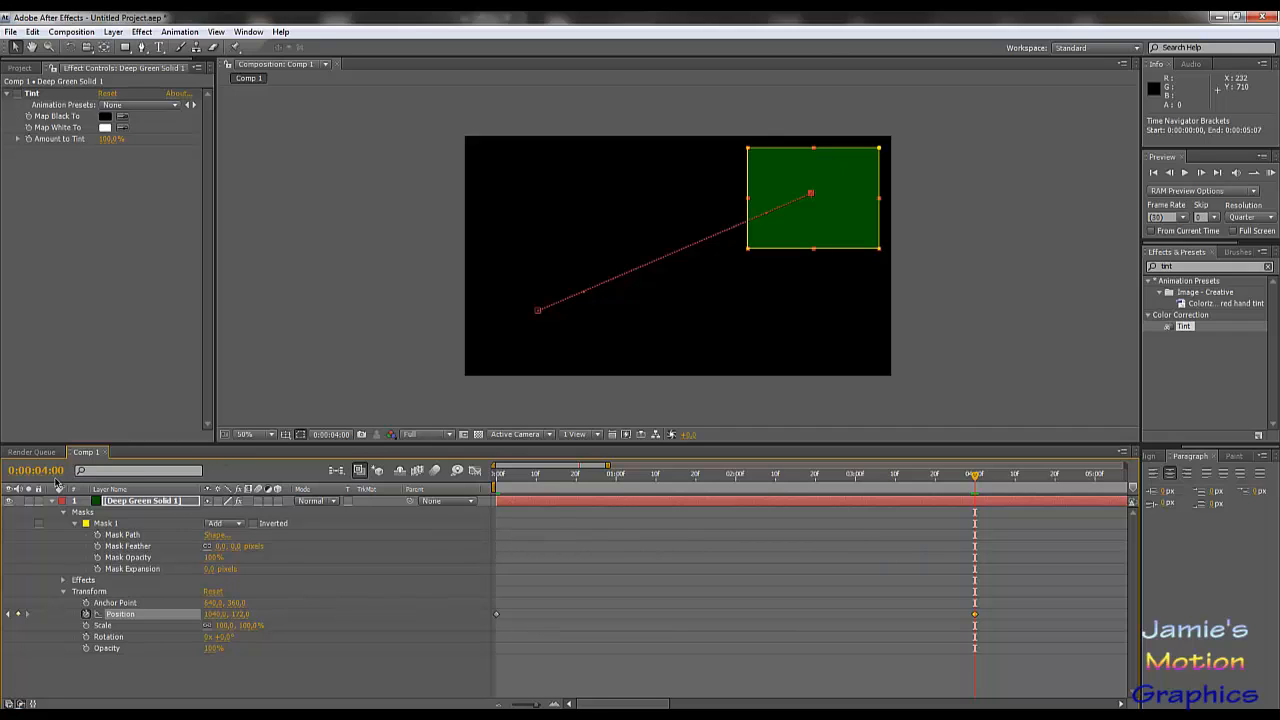
key("Page_Down")
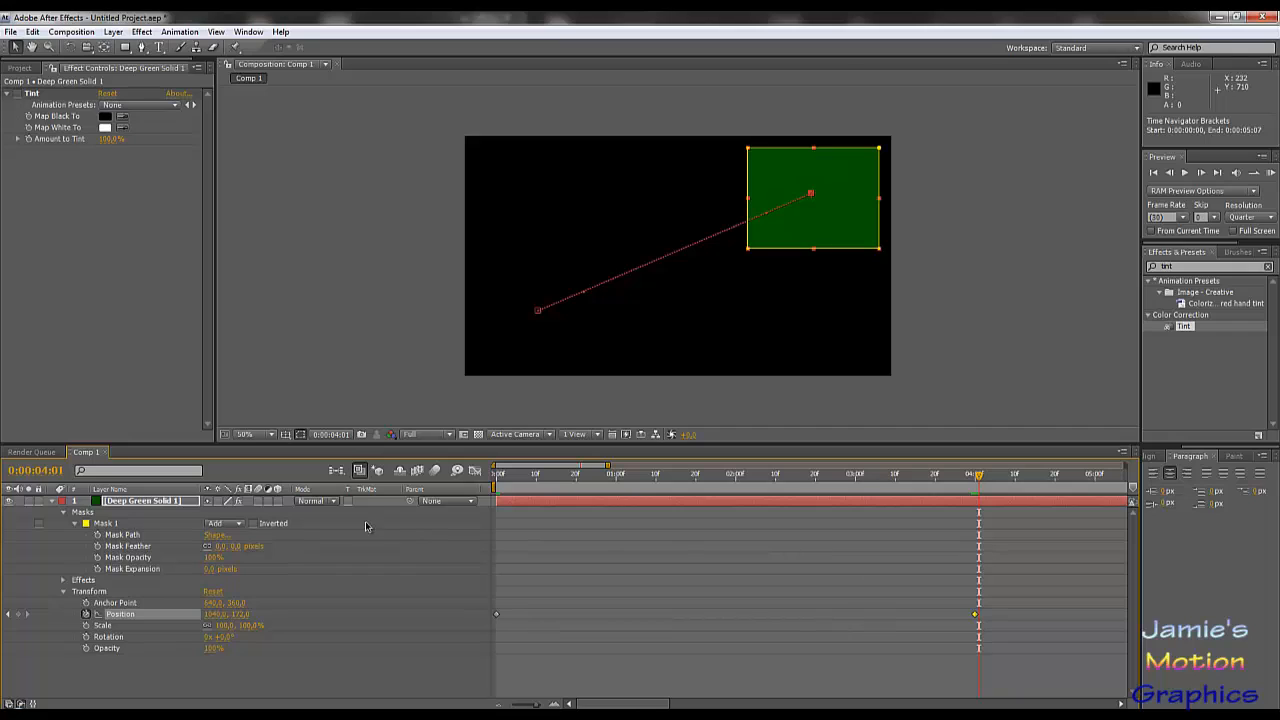
key("Page_Up")
key("Page_Up")
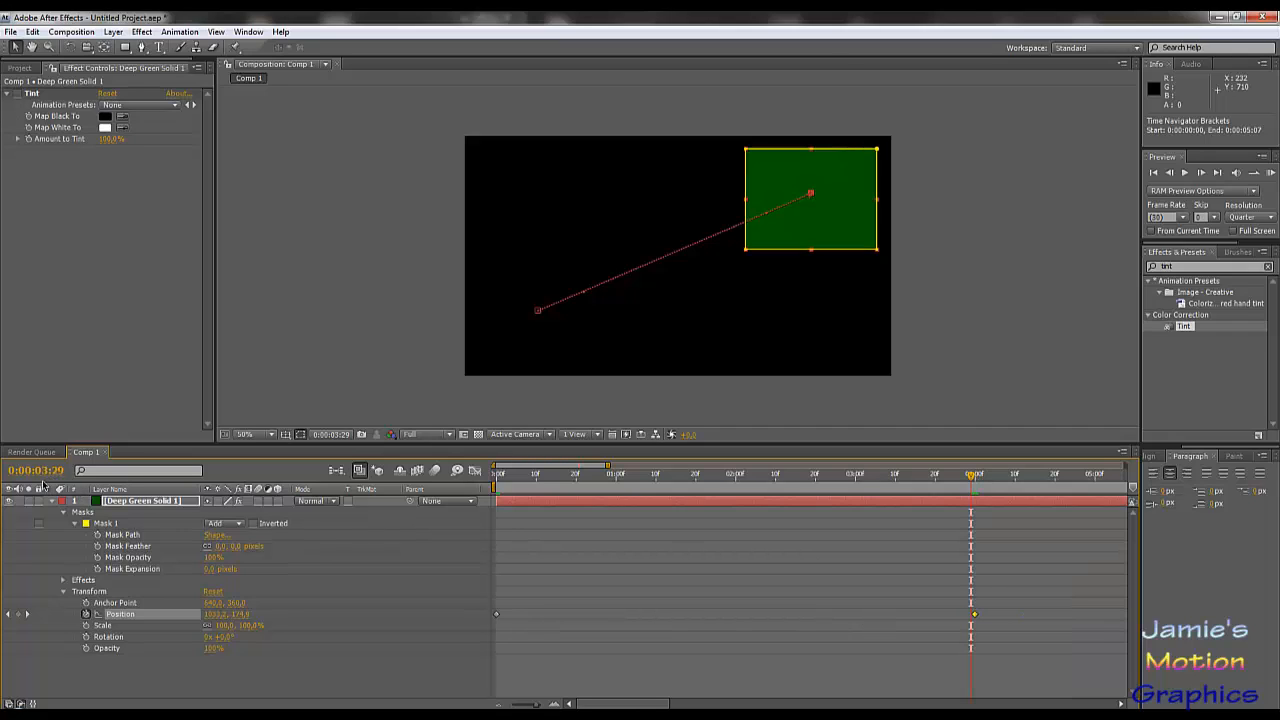
key("Page_Down")
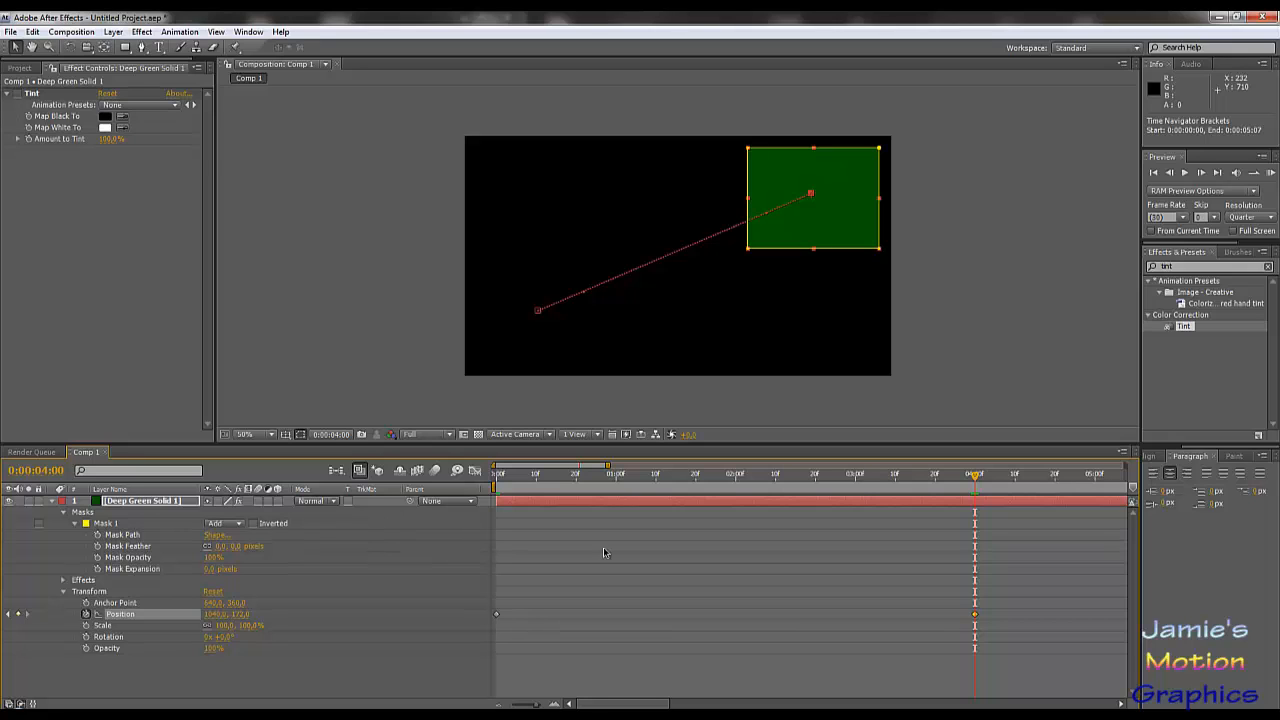
Add a Position keyframe for the green solid at 0:00:02:20 and shift that keyframe to 0:00:01:10.
left_click_drag(900, 474, 527, 514)
left_click_drag(630, 516, 815, 537)
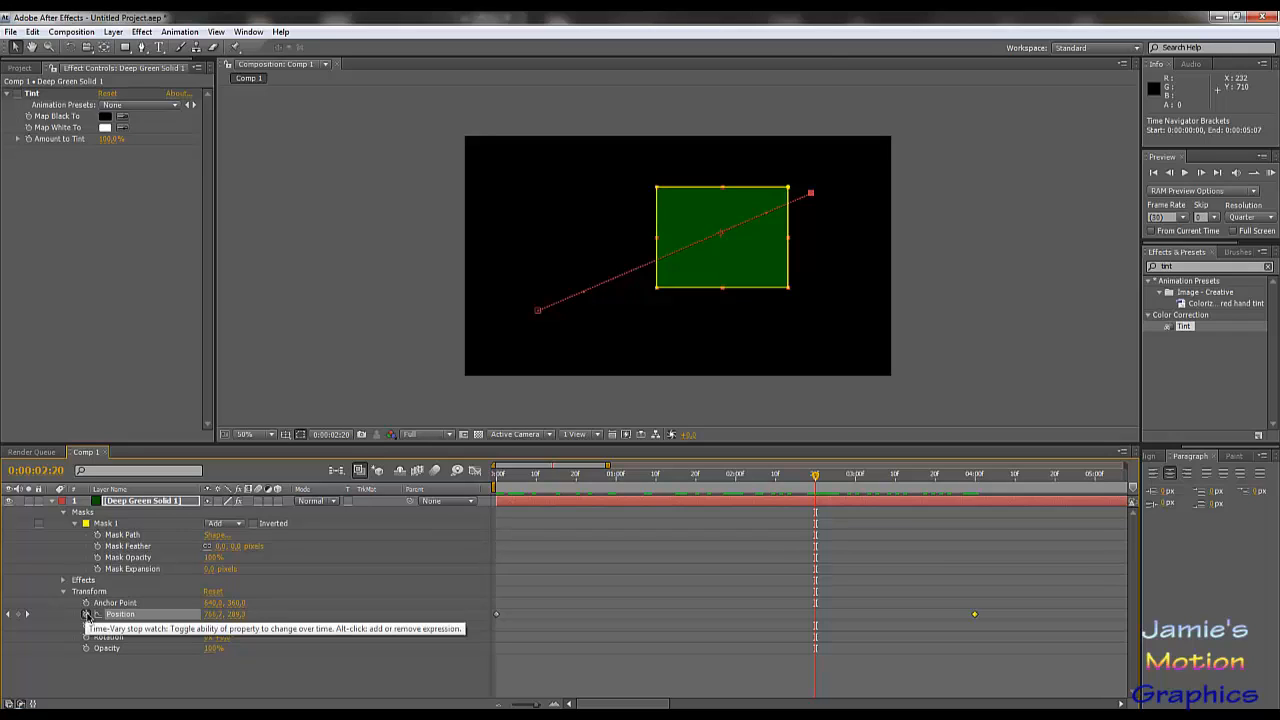
left_click(19, 616)
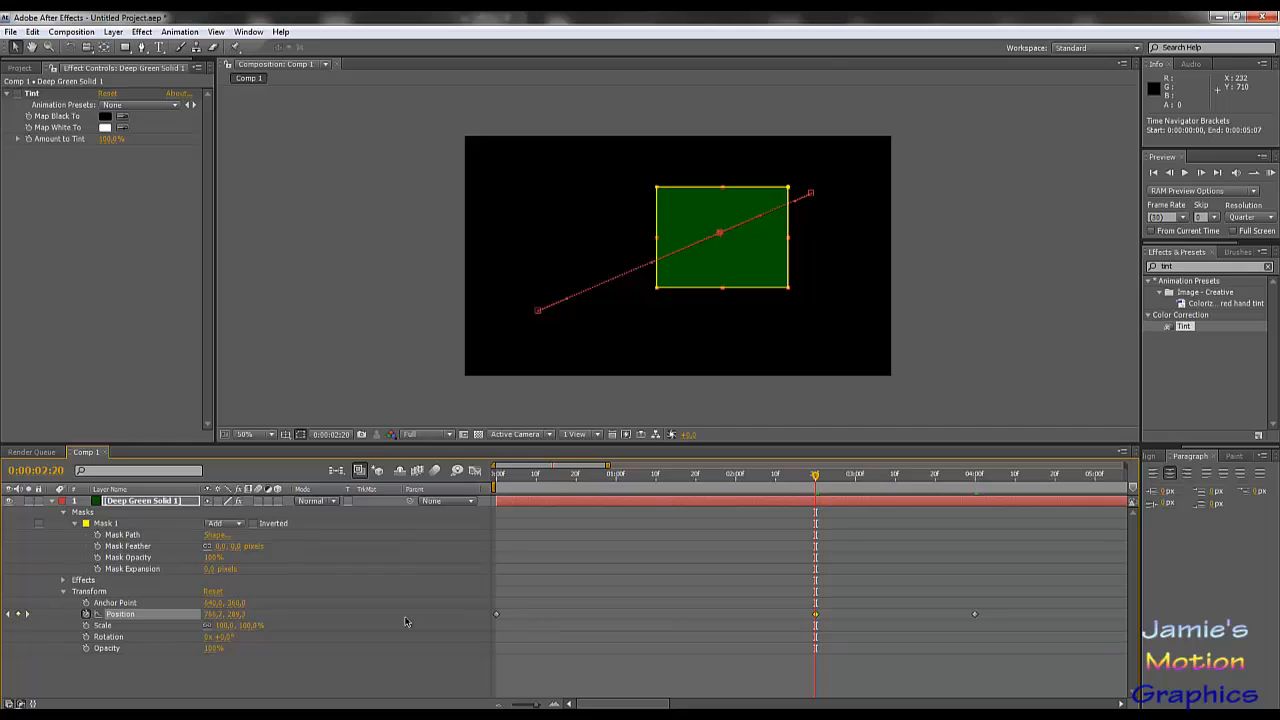
left_click_drag(828, 609, 799, 625)
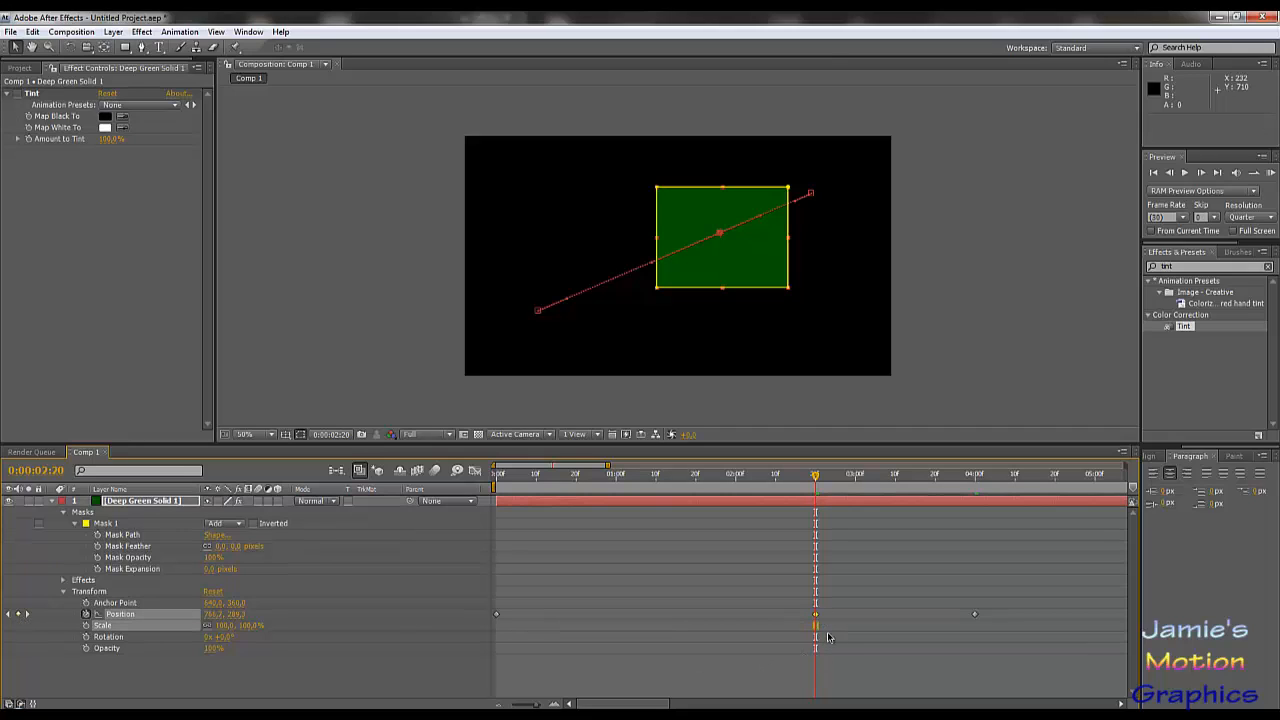
left_click(814, 614)
left_click_drag(816, 615, 655, 617)
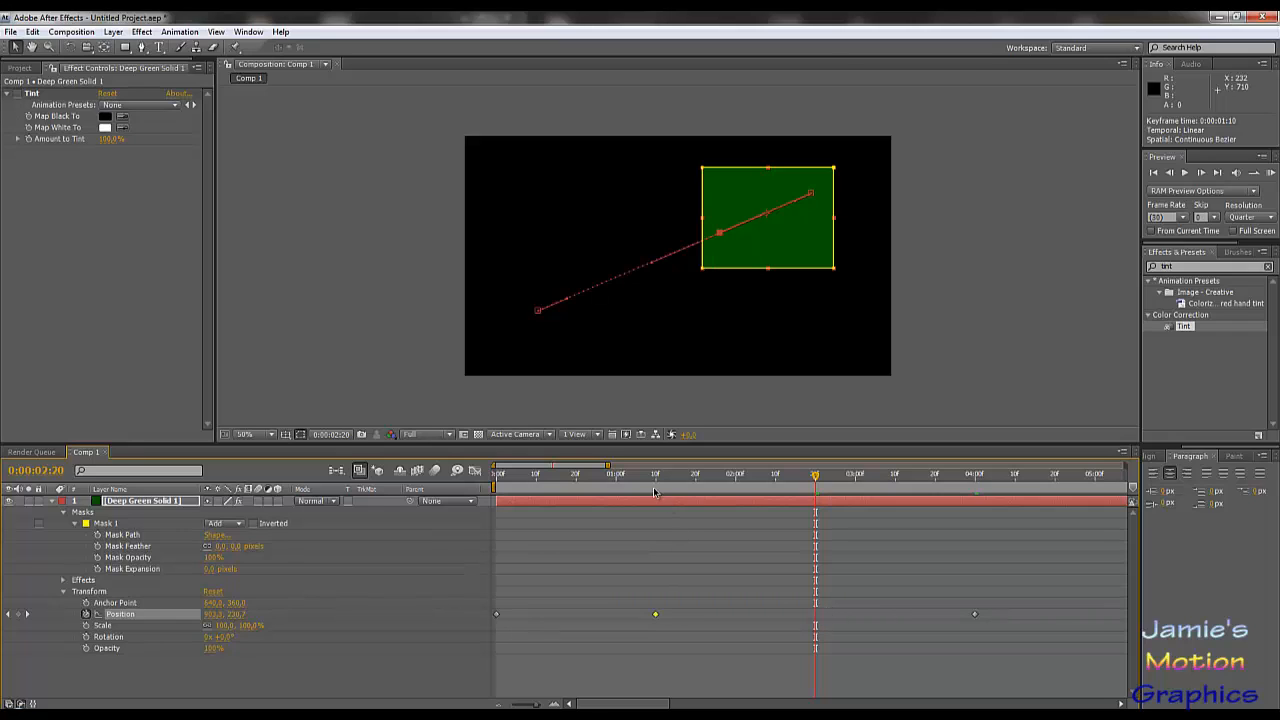
Scrub through and preview the green solid's position animation to compare its speed before and after the middle keyframe.
left_click_drag(645, 478, 500, 504)
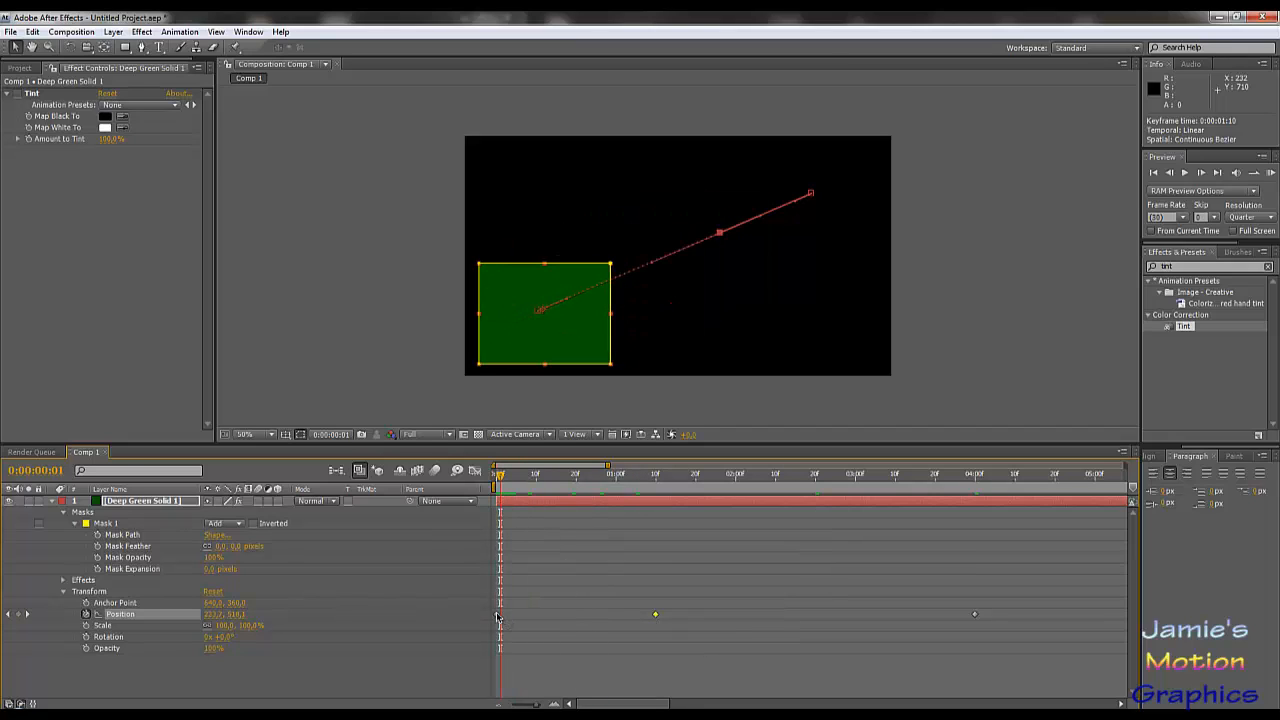
left_click(497, 615)
left_click(656, 615)
left_click_drag(501, 478, 580, 569)
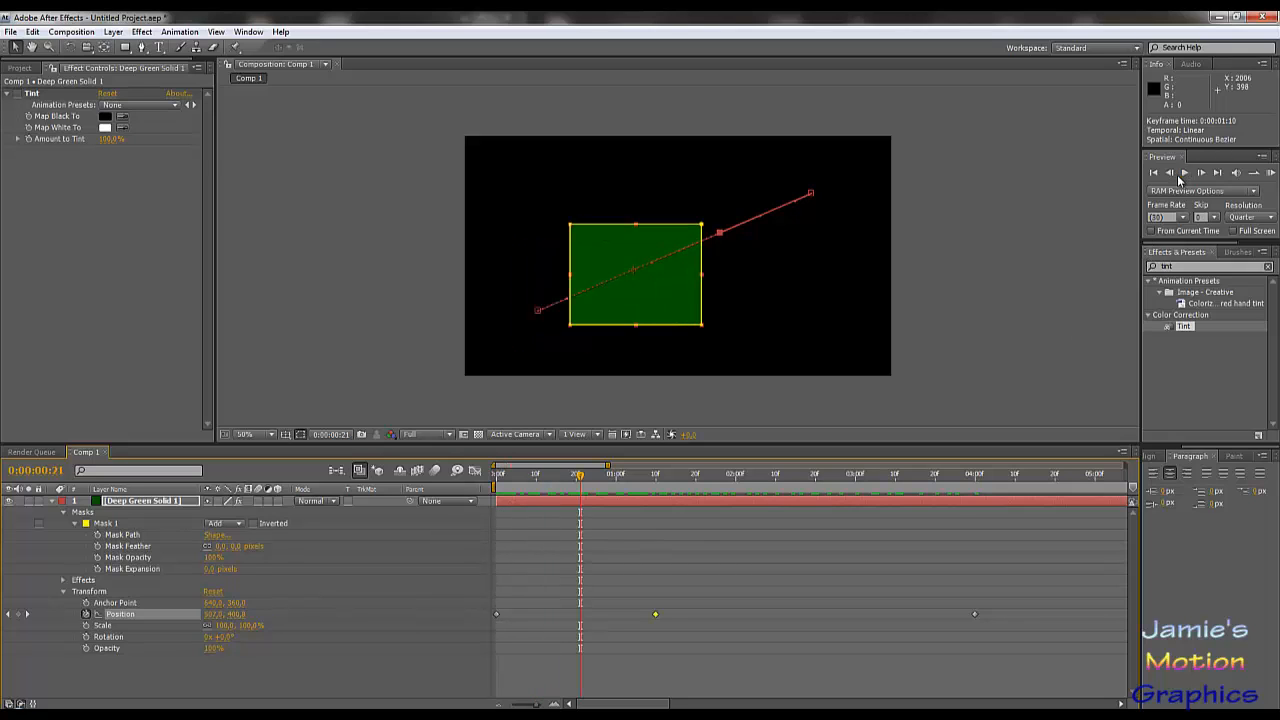
left_click(1185, 175)
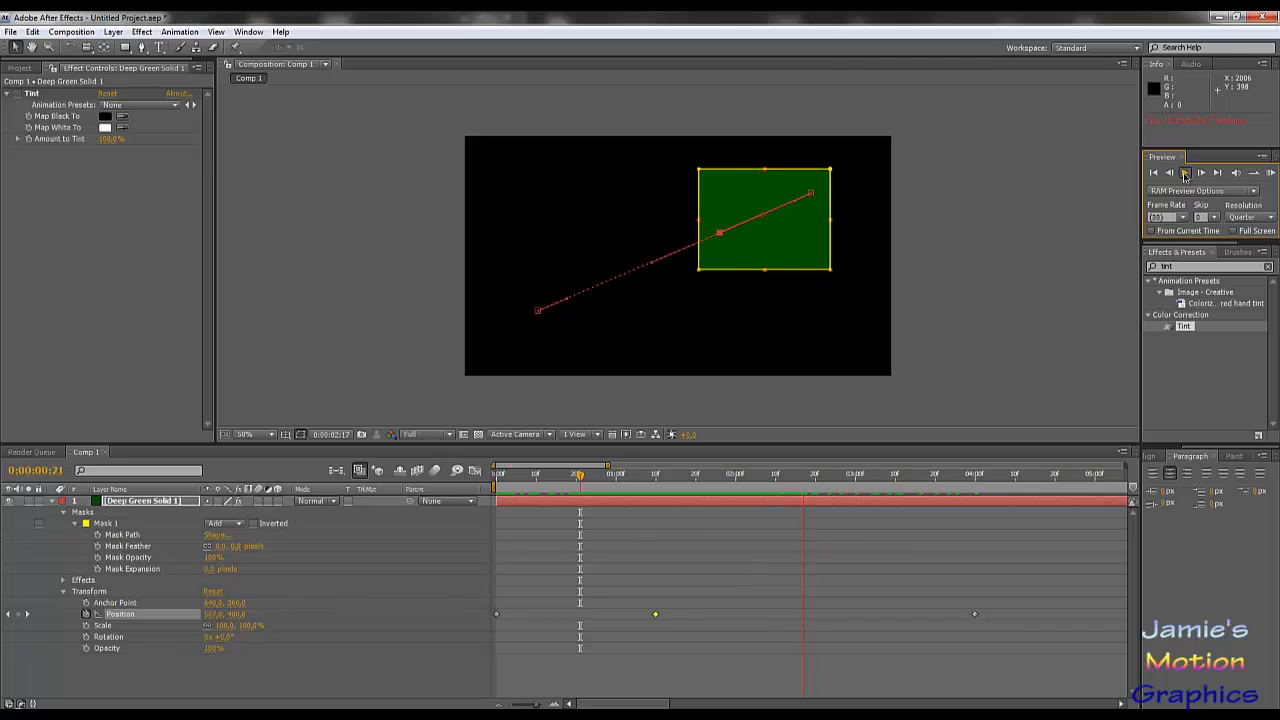
left_click(1185, 175)
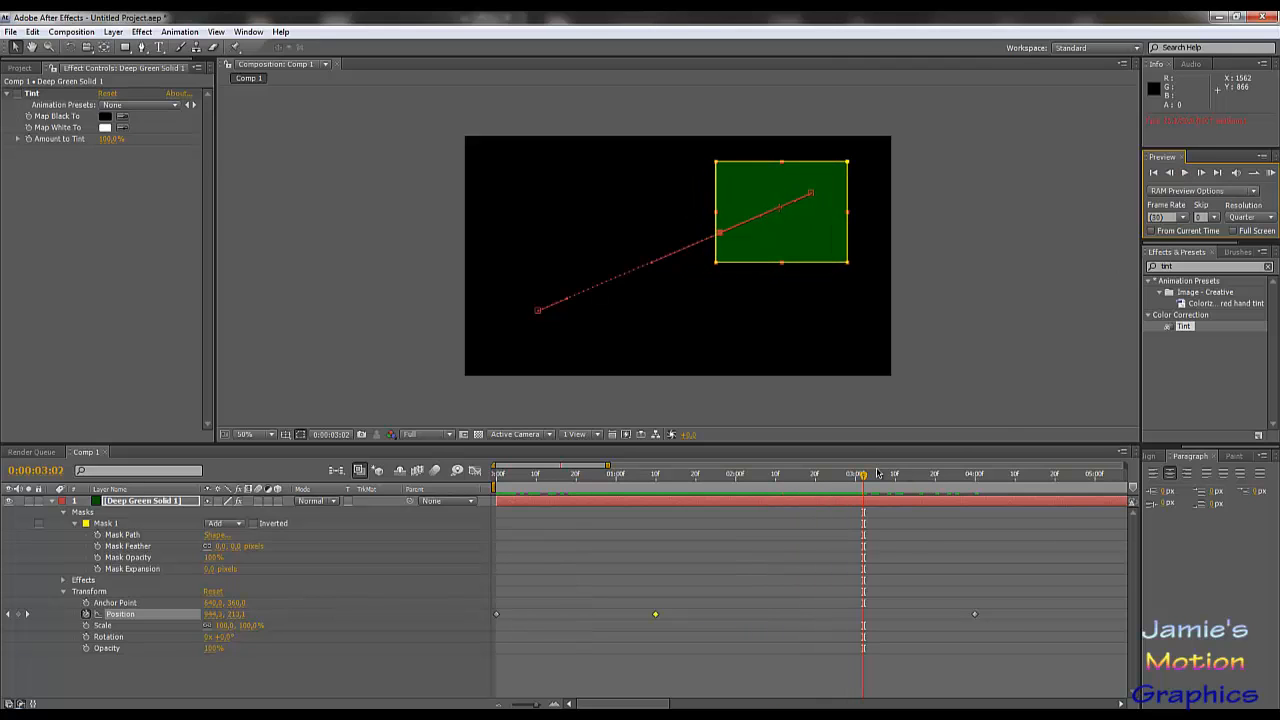
left_click_drag(864, 478, 799, 500)
left_click_drag(856, 547, 855, 550)
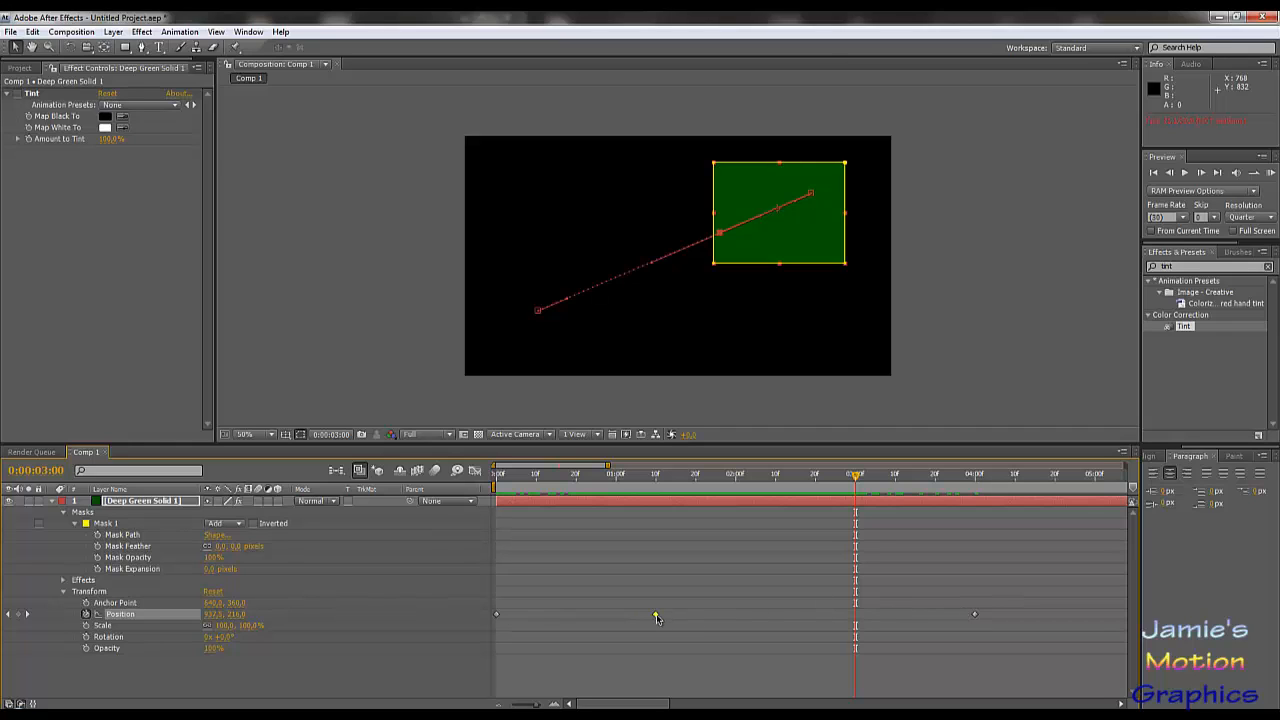
Delete the Position keyframes at 0:00:01:10 and 0:00:04:00 and disable keyframing for Position.
key("Delete")
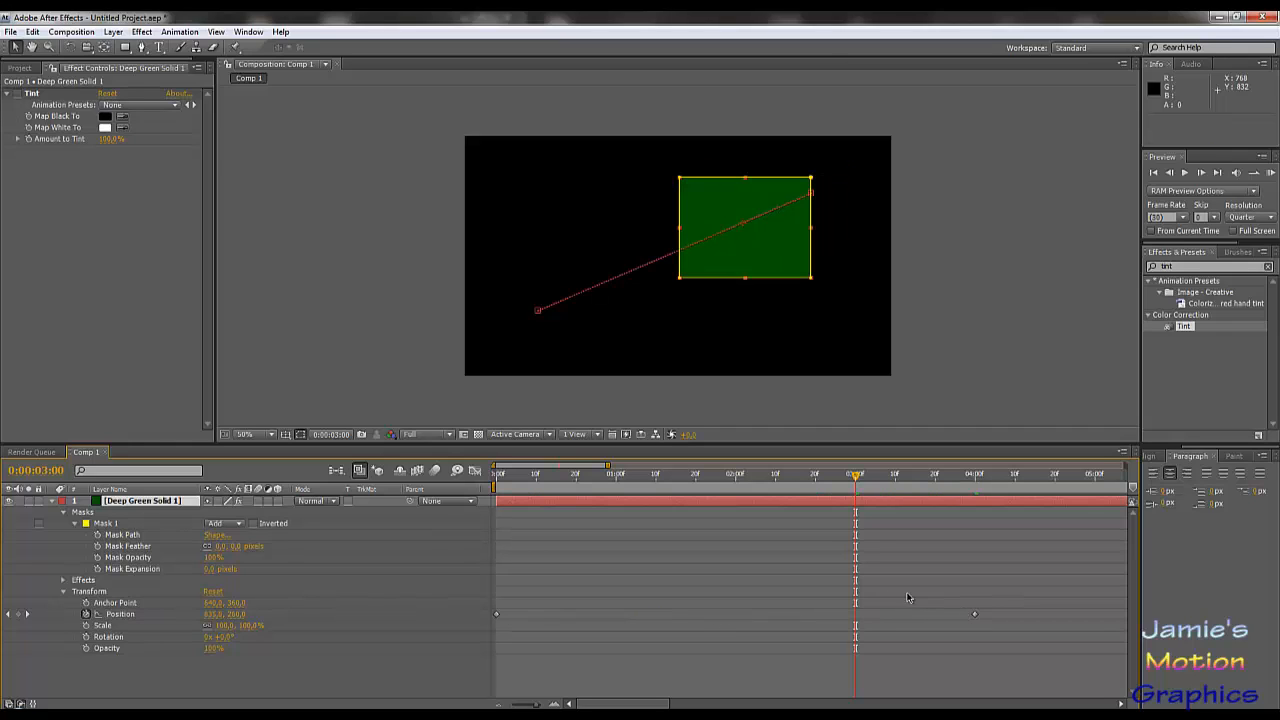
left_click(975, 613)
key("Delete")
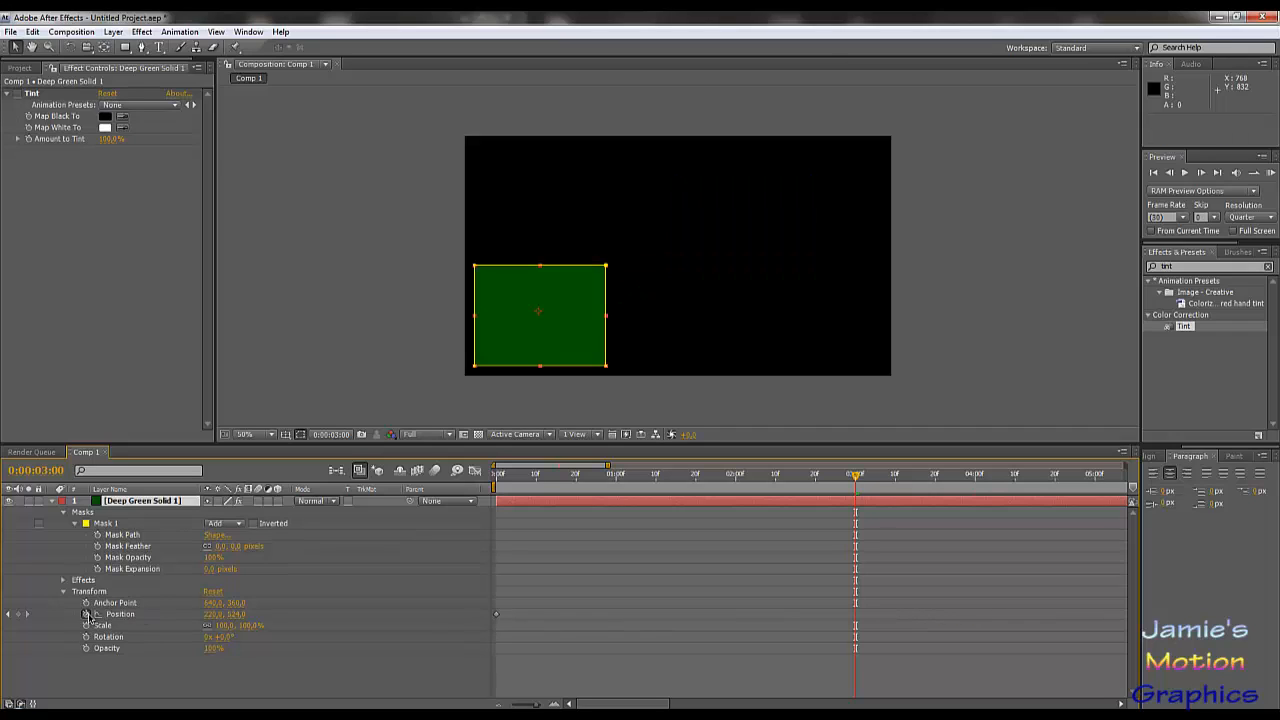
double_click(87, 614)
Enable keyframing for the green solid's Rotation at 0:00:00:00 and set Rotation to 222° at 0:00:01:00.
left_click(620, 476)
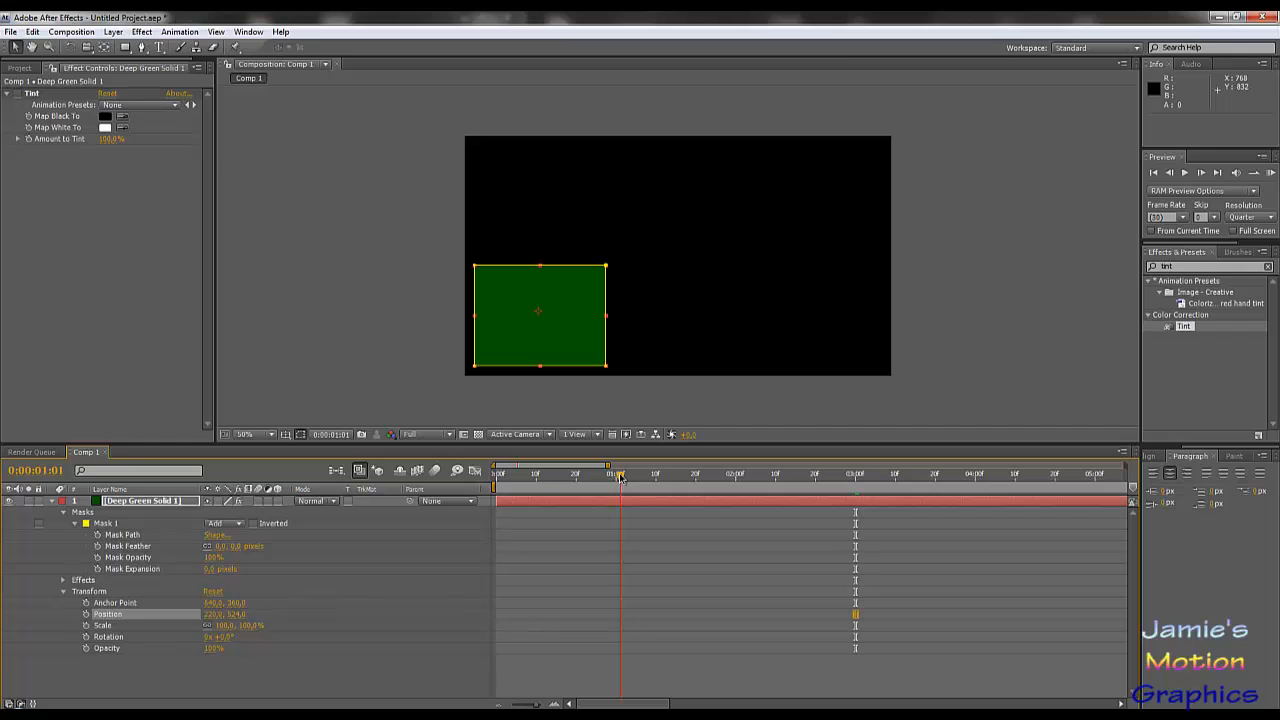
left_click_drag(620, 476, 616, 505)
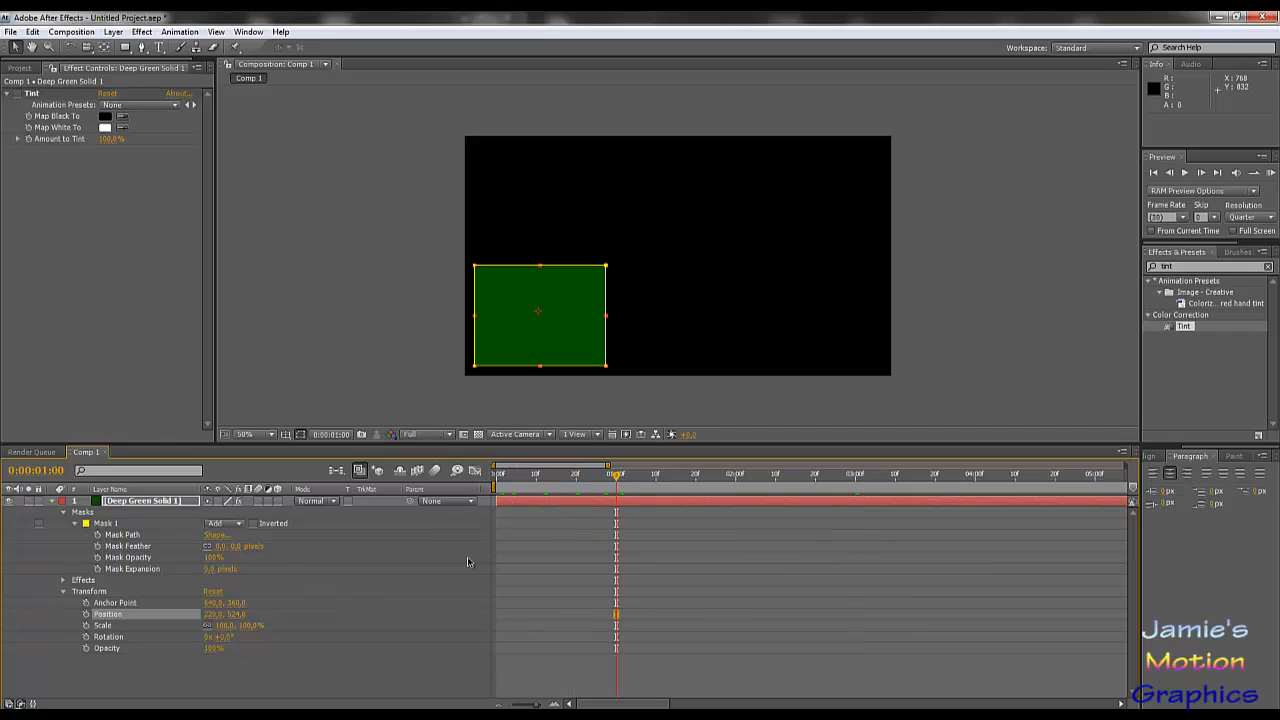
left_click(497, 476)
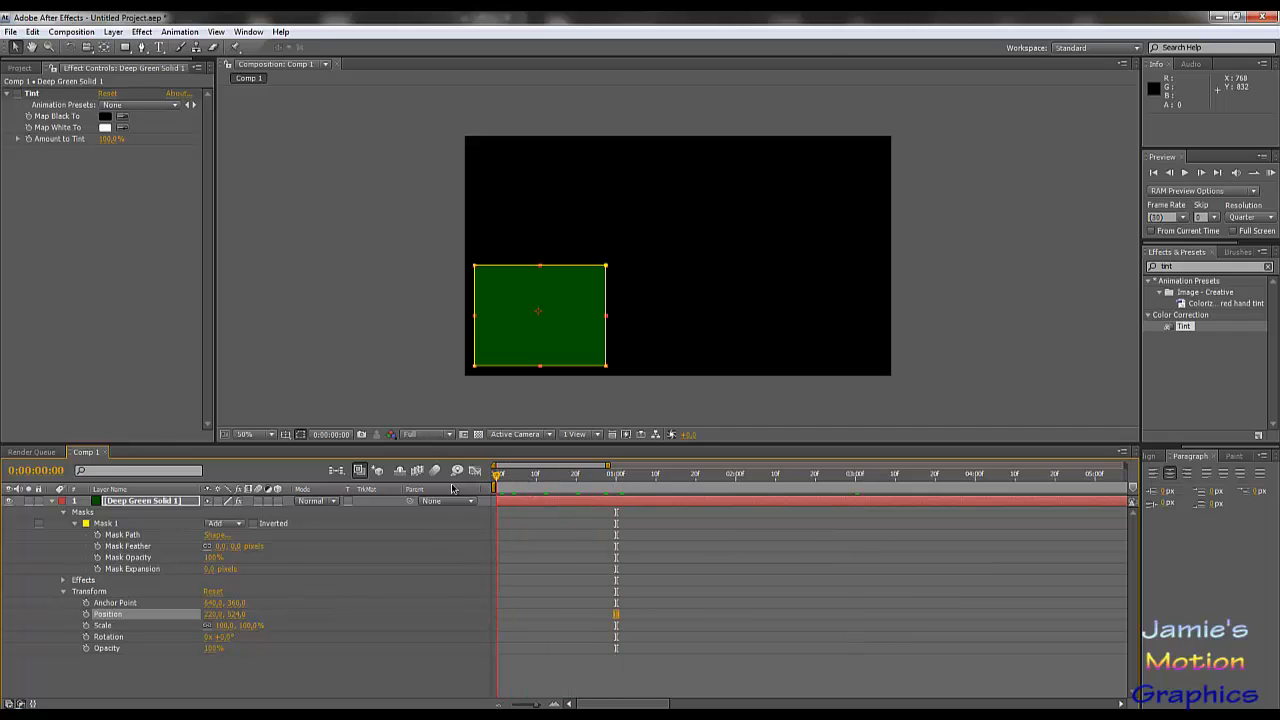
left_click(86, 637)
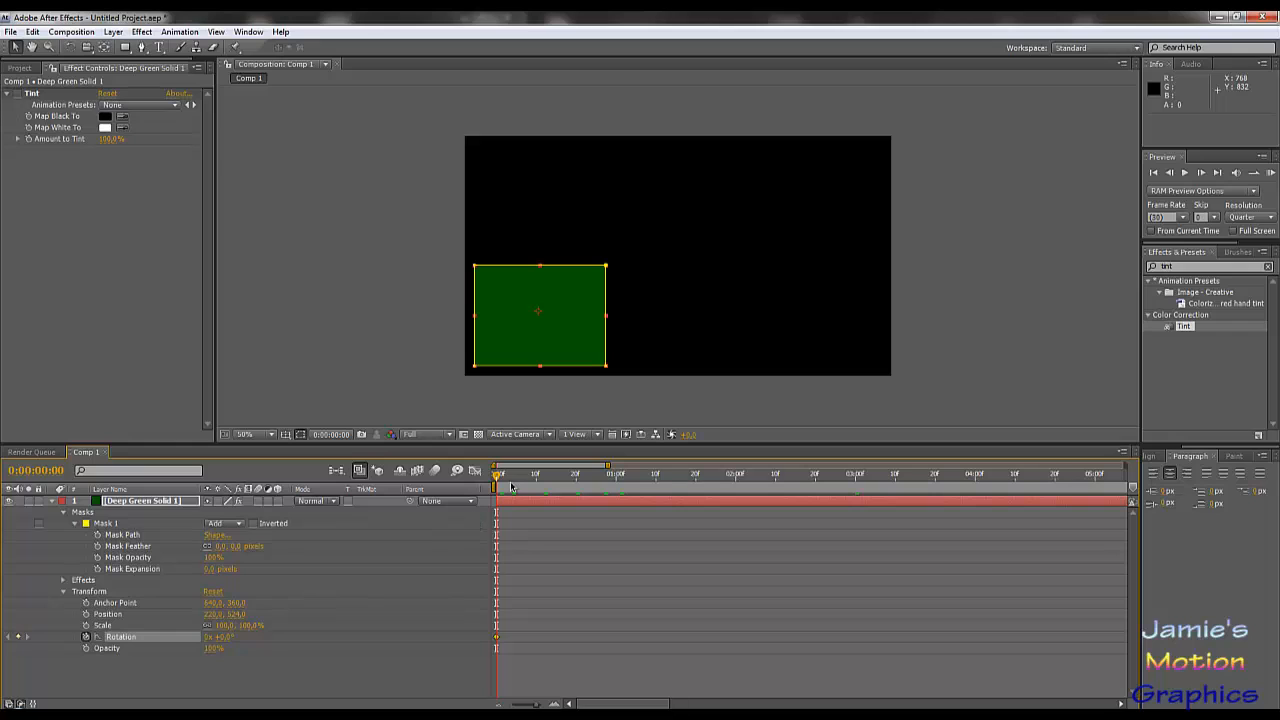
left_click_drag(497, 480, 616, 478)
left_click_drag(223, 637, 373, 635)
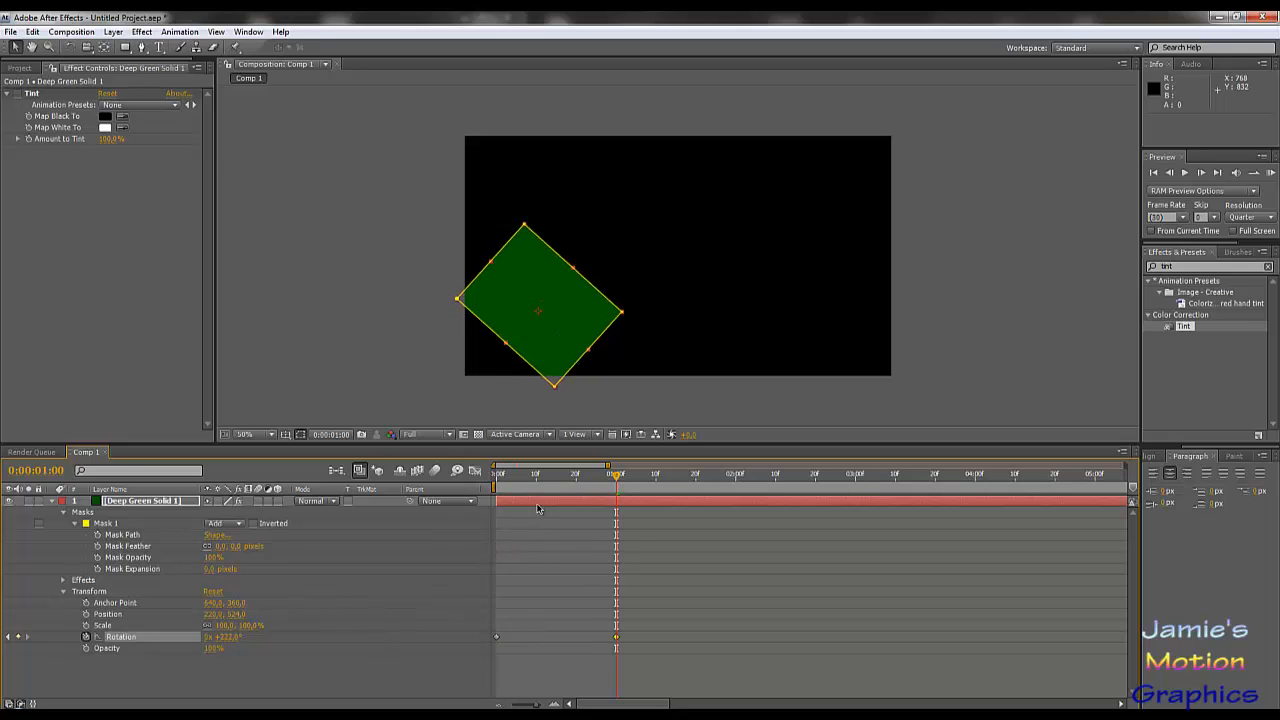
Scrub through the first second of the rotation and set Rotation at 0:00:01:00 to 231°.
left_click_drag(538, 478, 495, 480)
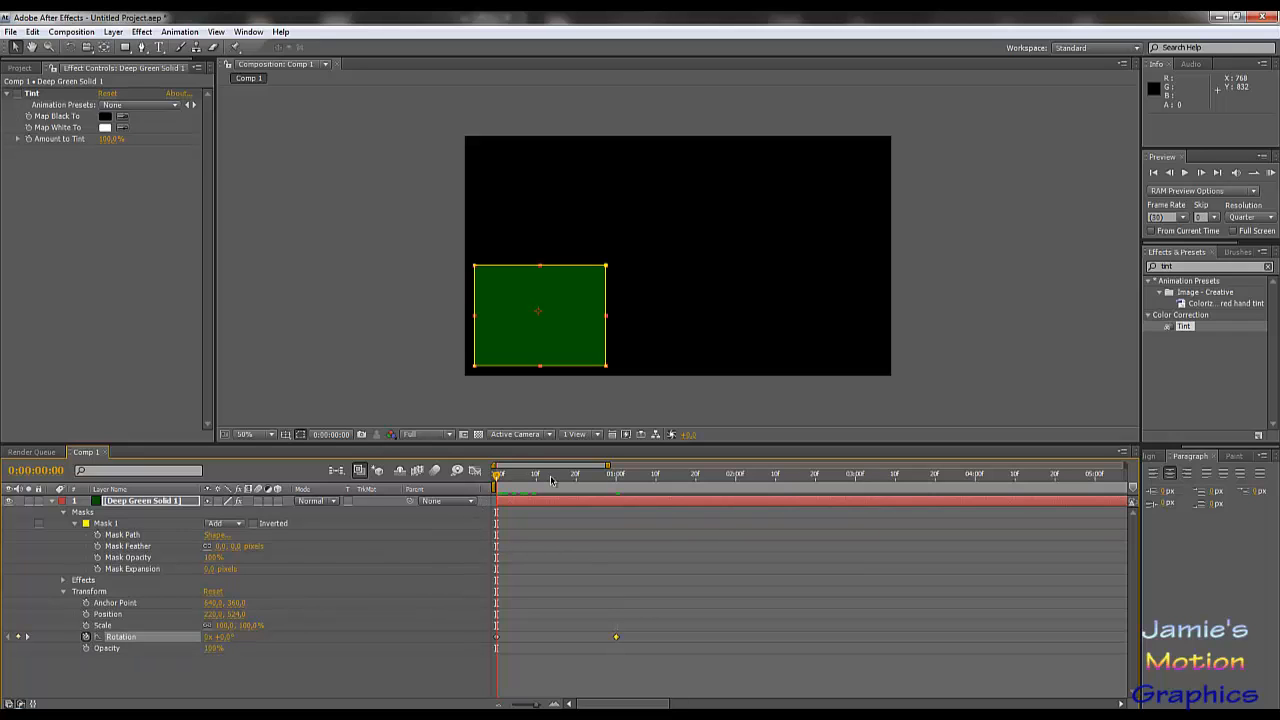
left_click_drag(551, 481, 617, 496)
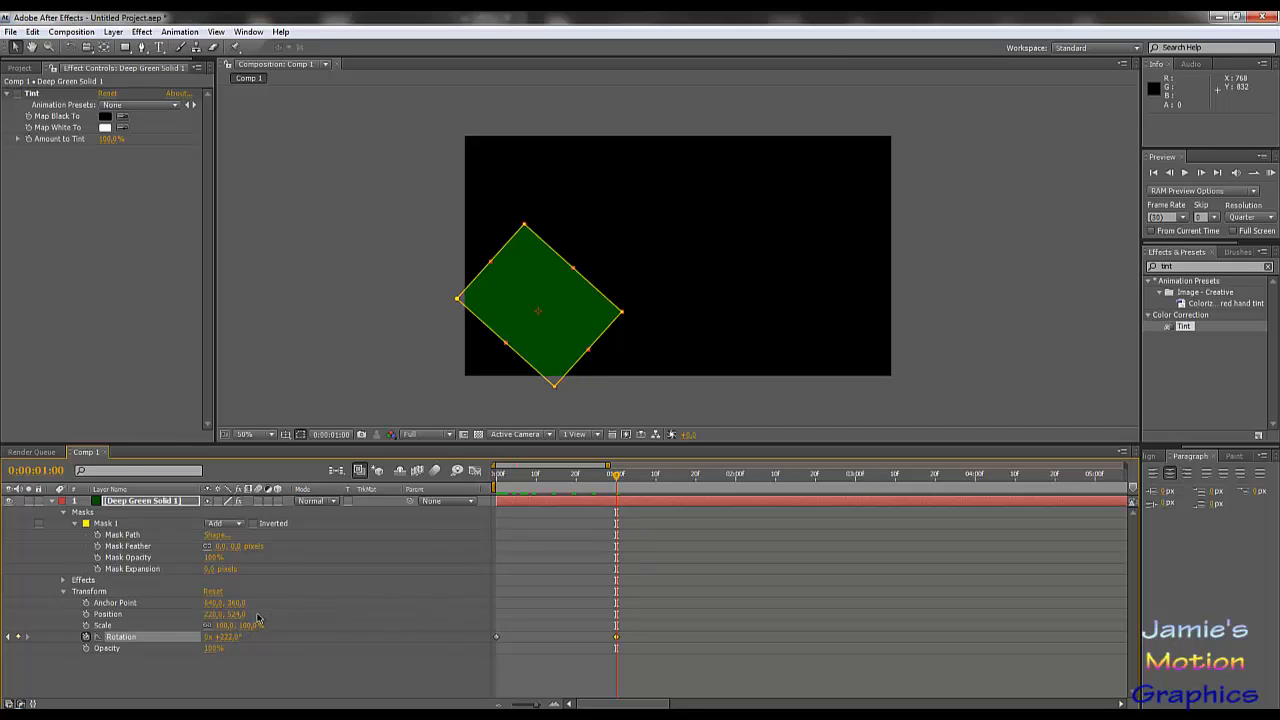
mouse_move(225, 634)
left_mouse_down()
mouse_move(241, 636)
mouse_move(226, 636)
left_mouse_up()
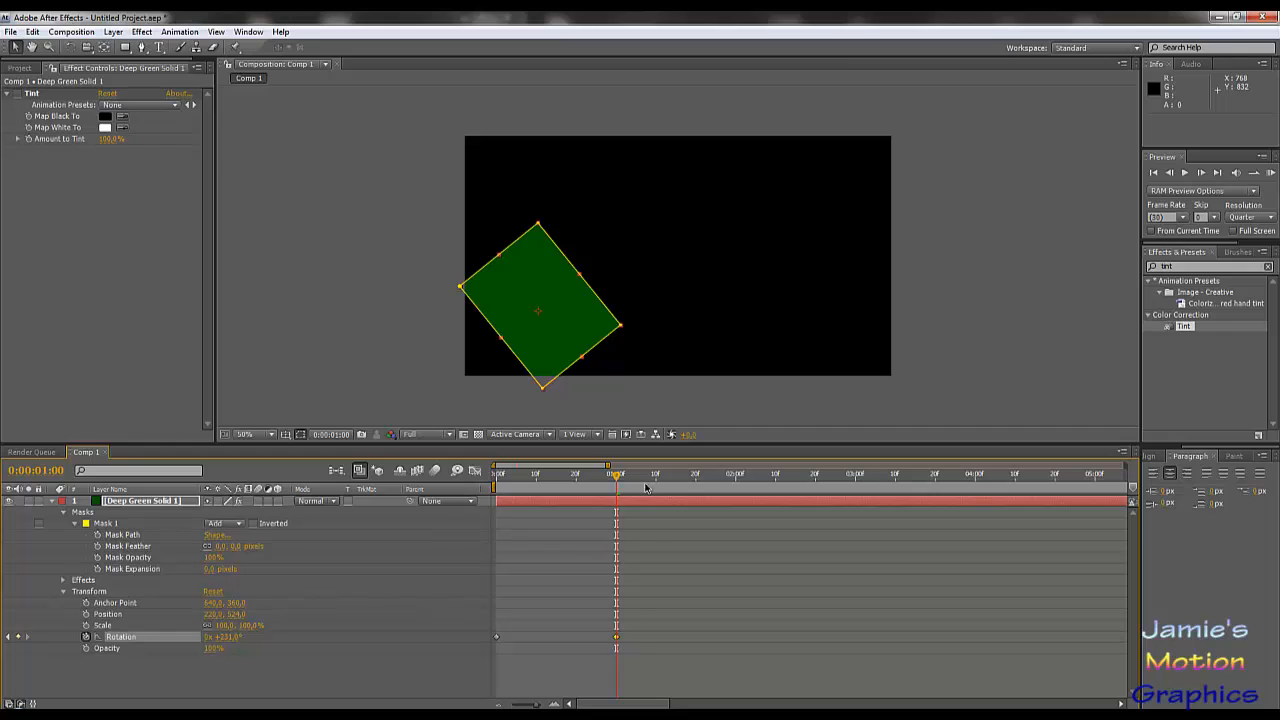
Go to 0:00:02:17, undo the accidental layer time change, and set the green solid's Rotation to 339°.
left_click_drag(617, 476, 803, 549)
left_click(801, 503)
key("ctrl+z")
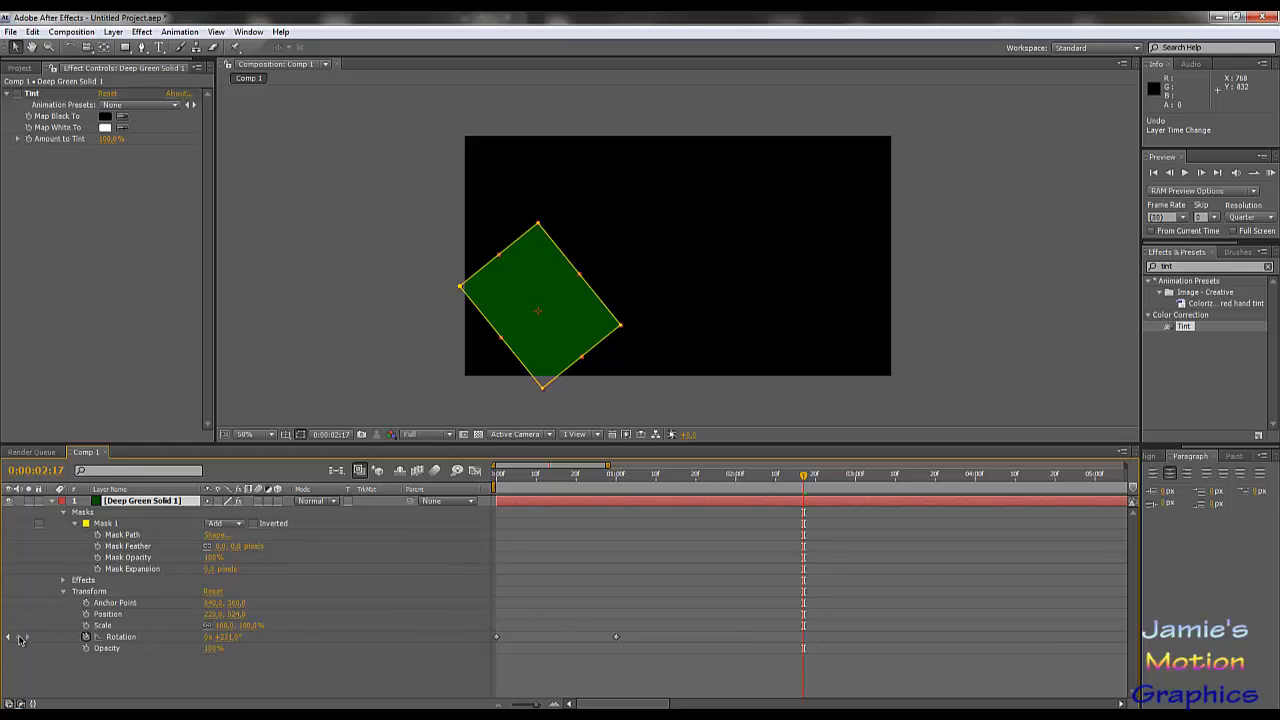
left_click_drag(224, 637, 306, 636)
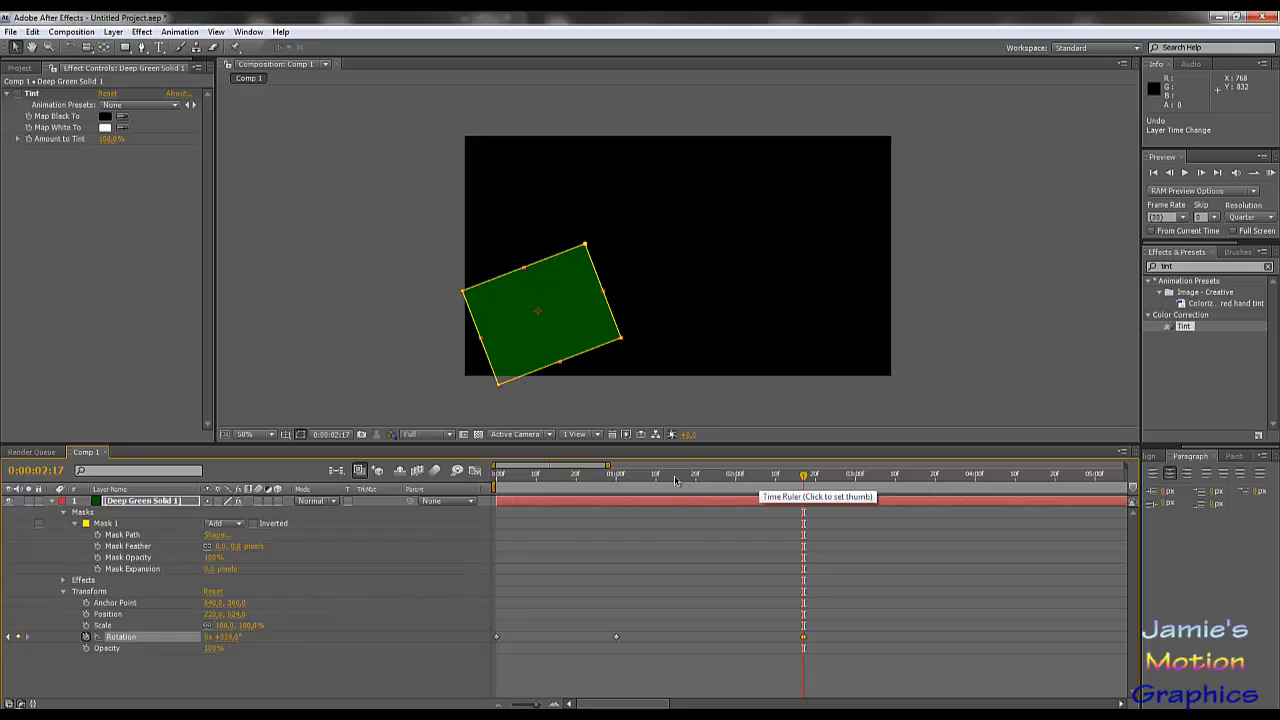
Check the green solid's rotation between the keyframes at 0:00:01:00 and 0:00:02:17.
left_click(641, 476)
left_click(616, 477)
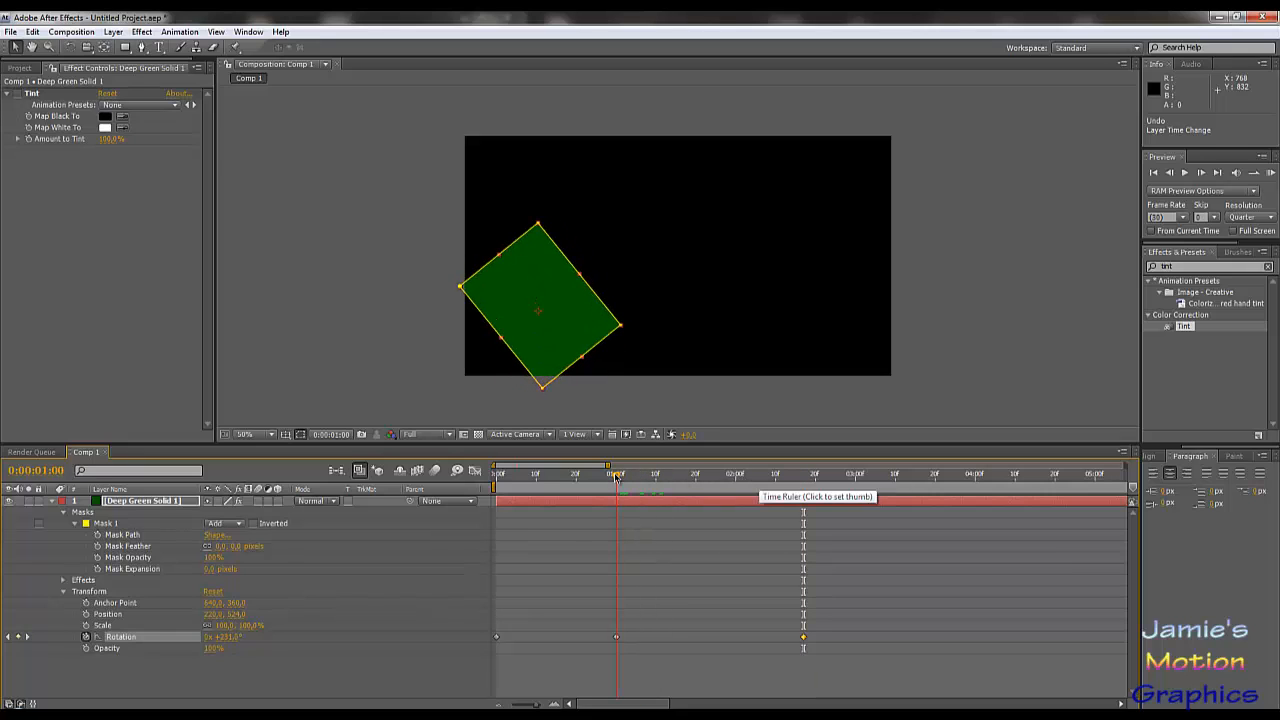
left_click(796, 478)
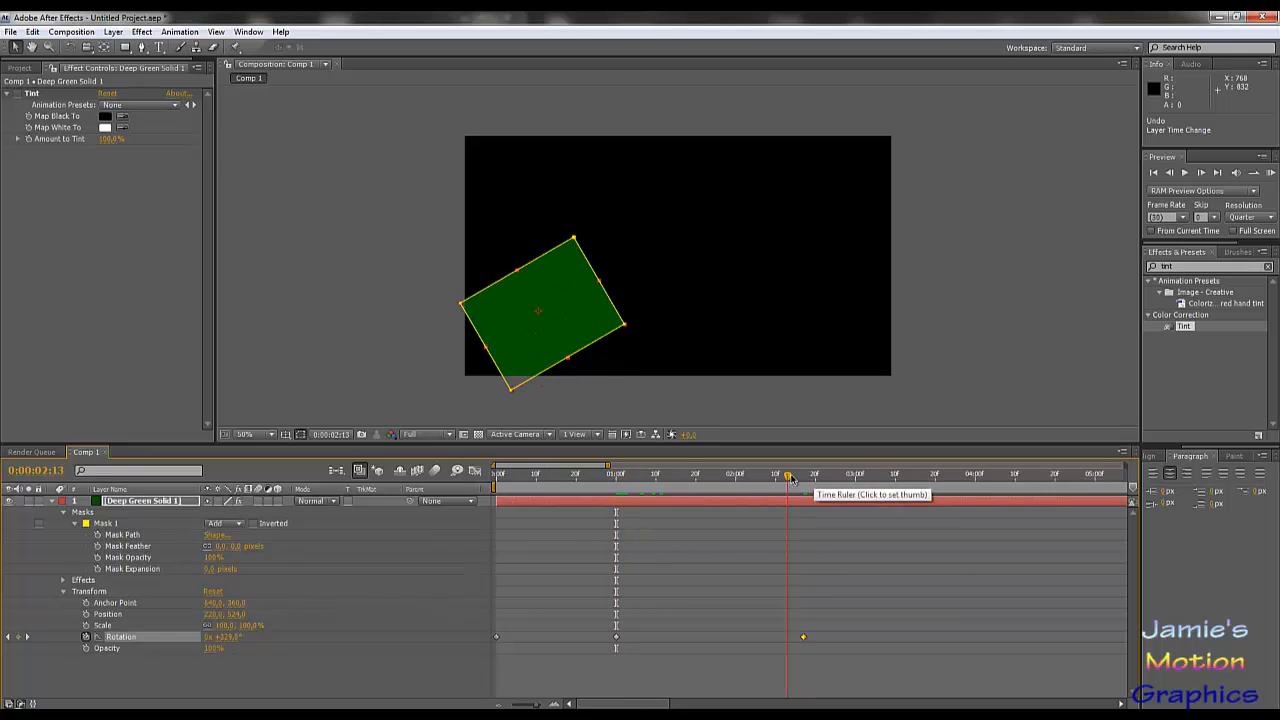
left_click(802, 477)
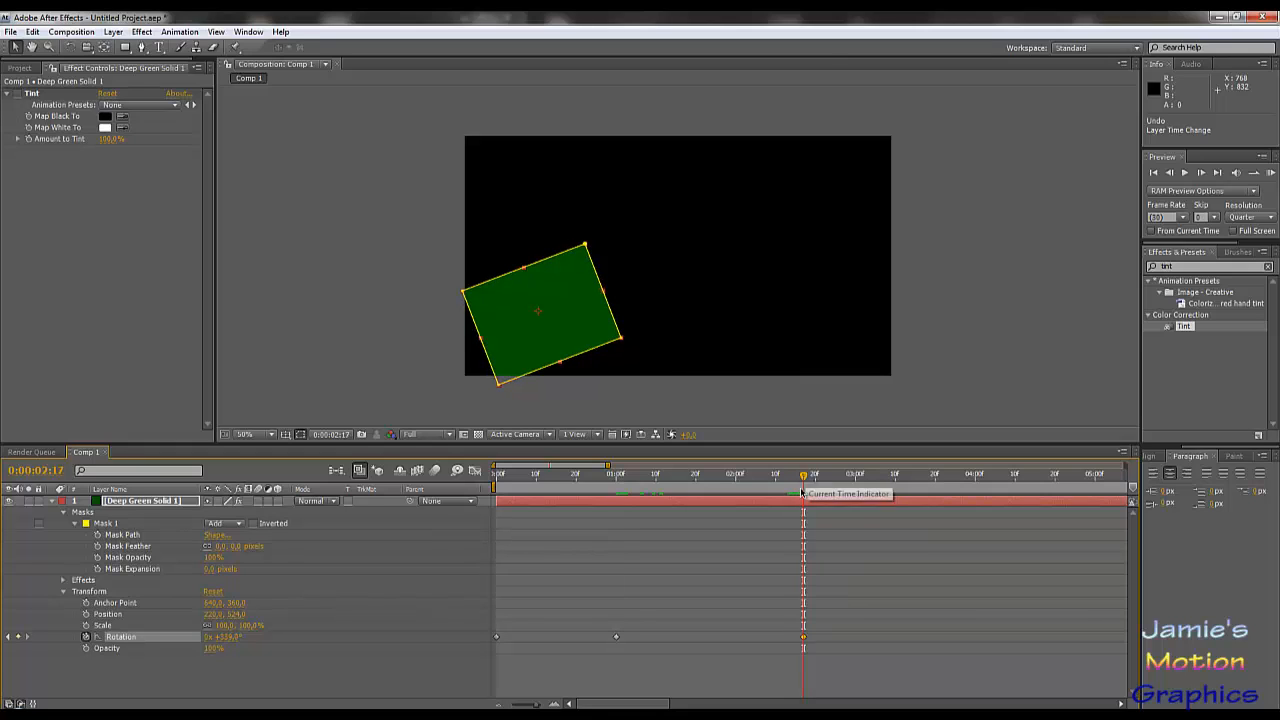
Enable keyframing for the green solid's Position at 0:00:01:00 and scrub back toward the start to check its position.
left_click(617, 486)
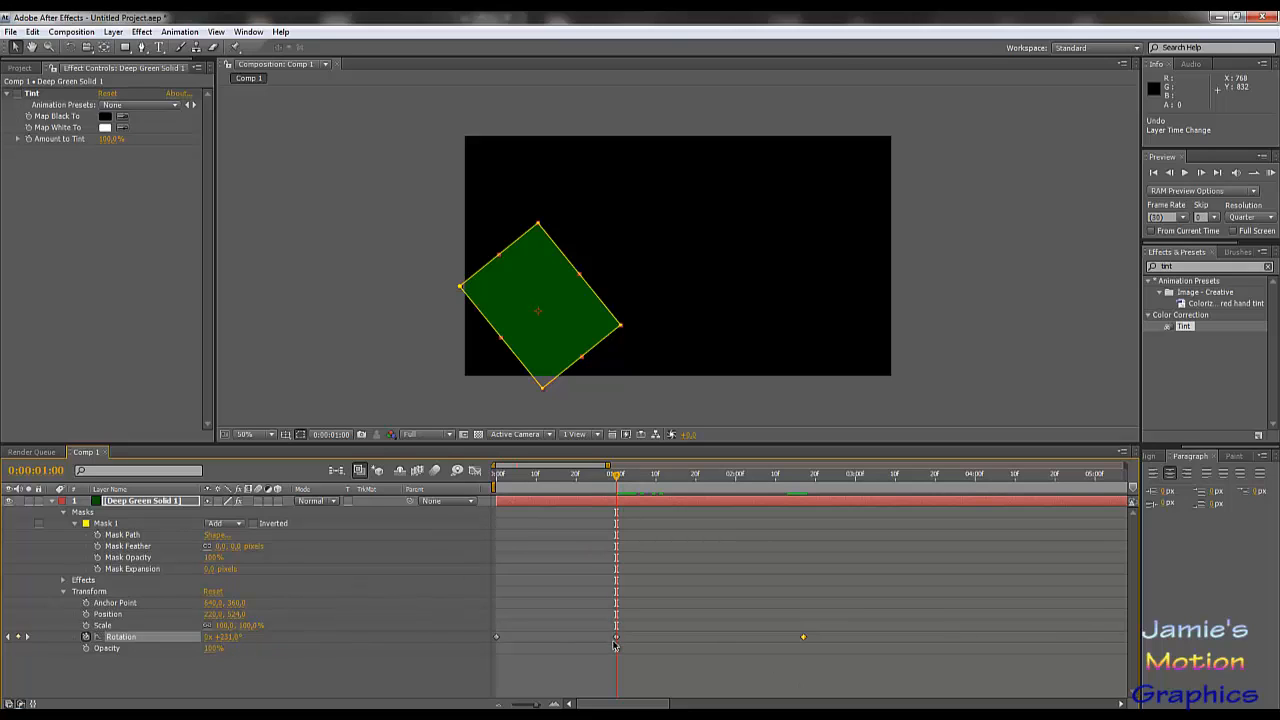
left_click(86, 614)
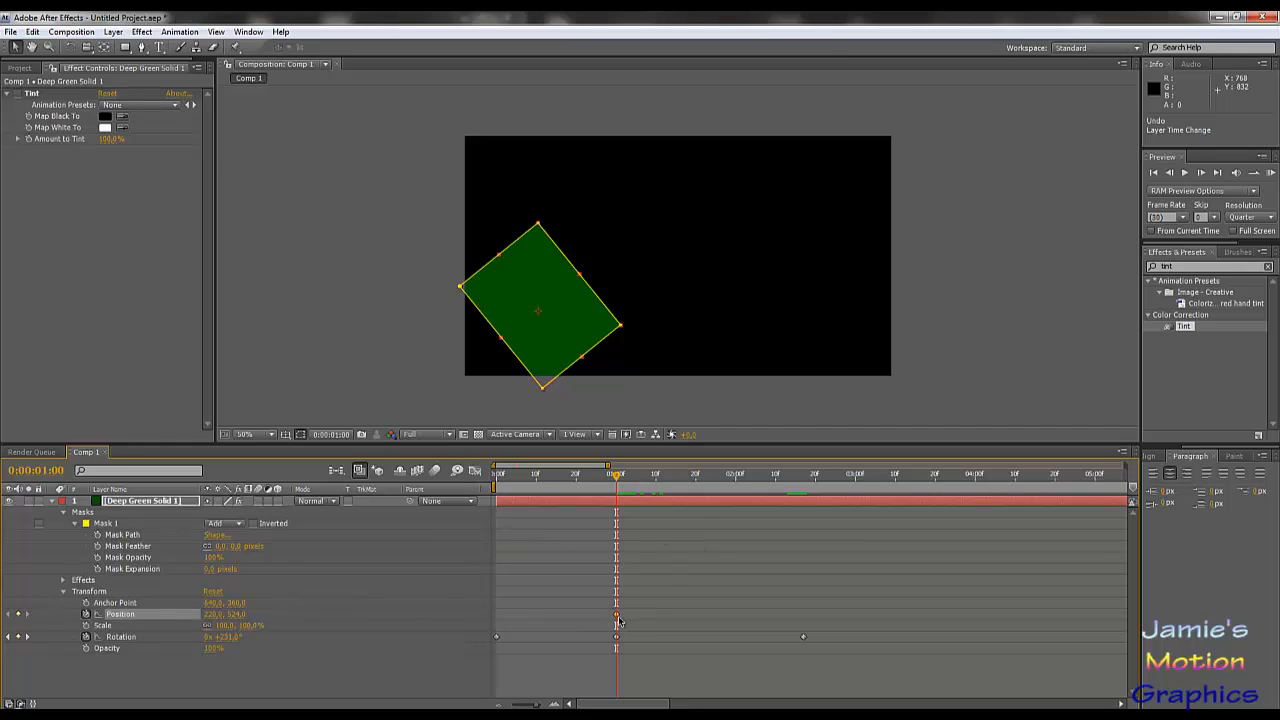
left_click_drag(556, 488, 509, 512)
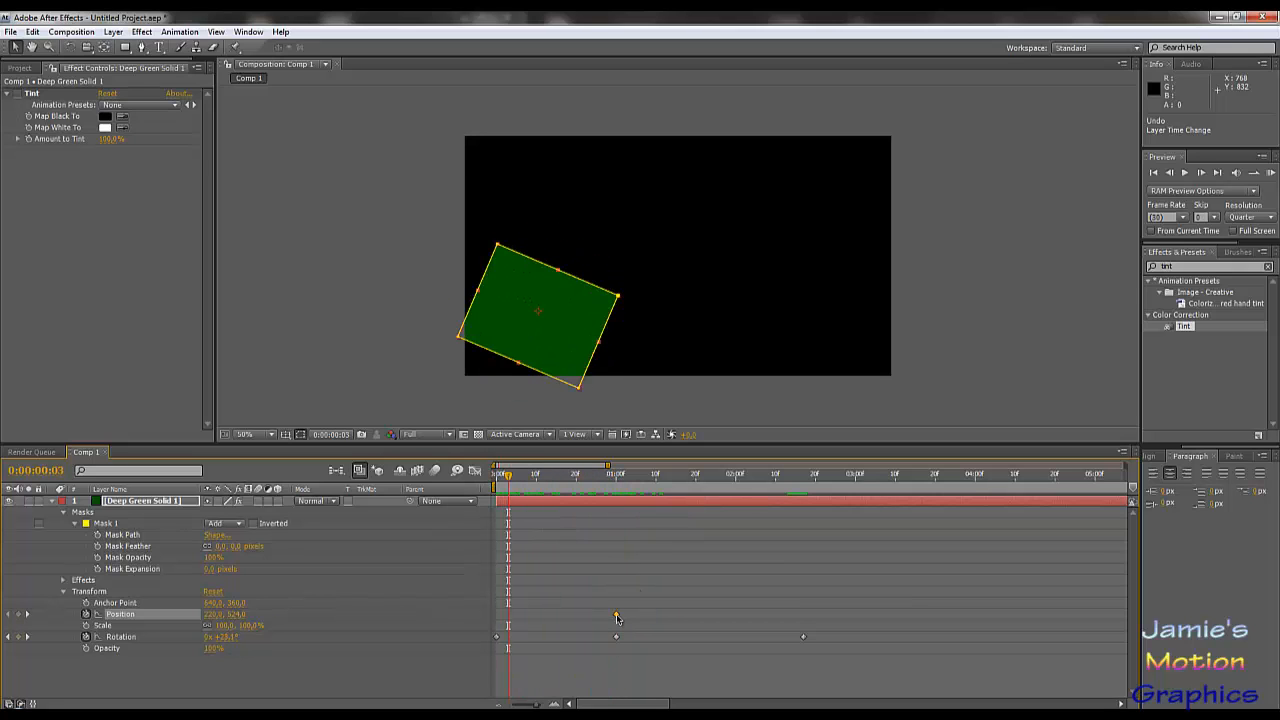
Set the green solid's Position to 1012, 201 at 0:00:02:17.
left_click(501, 481)
left_click_drag(501, 485, 806, 546)
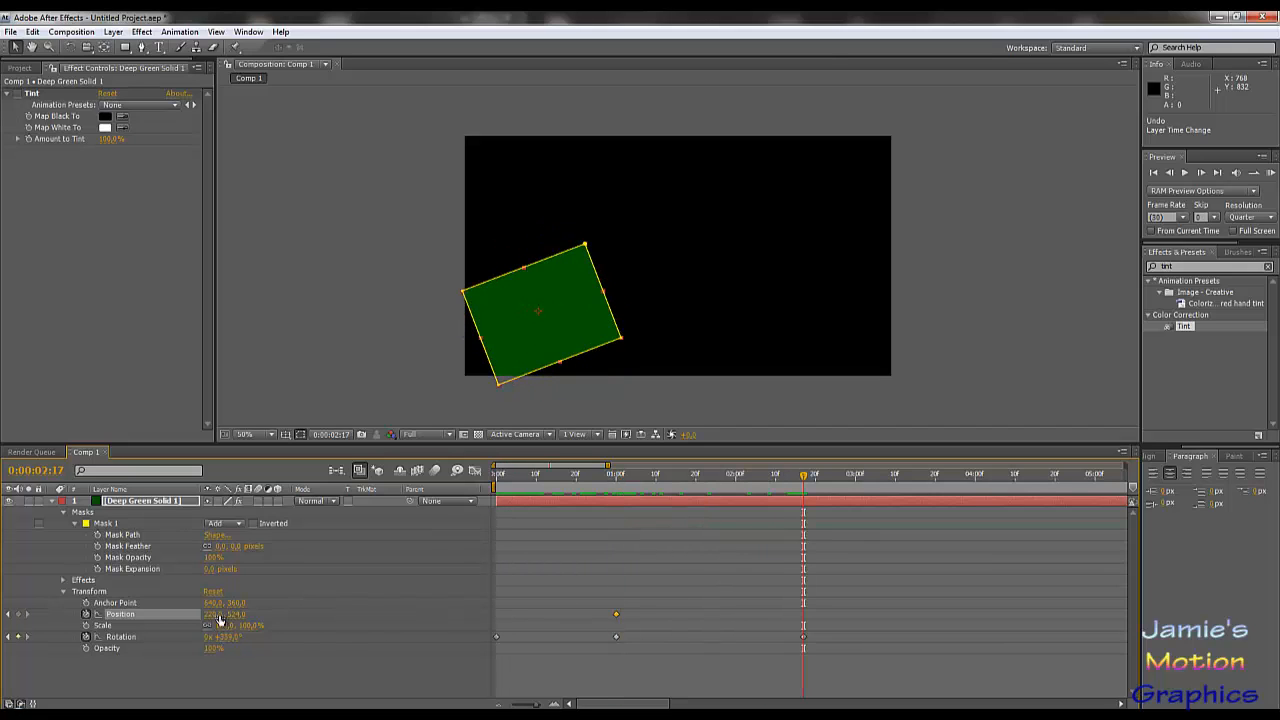
left_click_drag(217, 613, 752, 599)
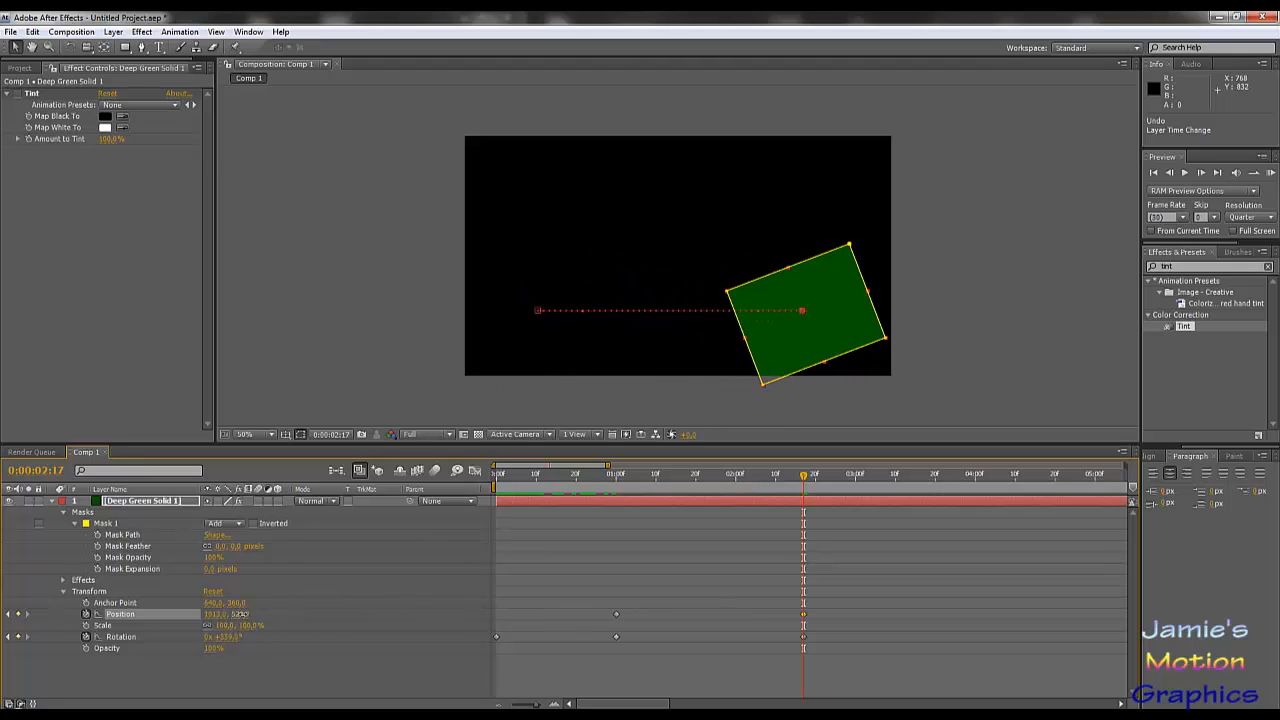
left_click_drag(236, 614, 30, 584)
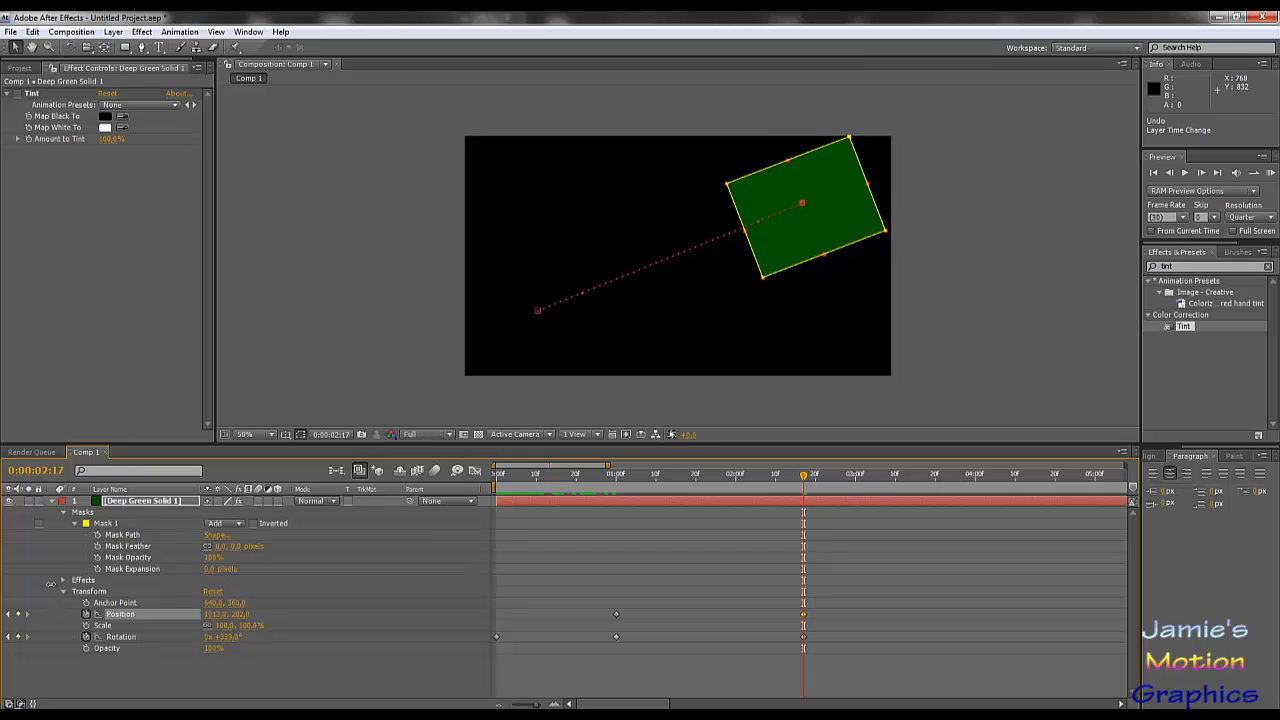
Preview the movement, then copy the Position keyframe at 0:00:01:00 and paste it at 0:00:04:00.
left_click_drag(777, 481, 804, 577)
left_click_drag(806, 481, 859, 498)
left_click_drag(858, 498, 976, 515)
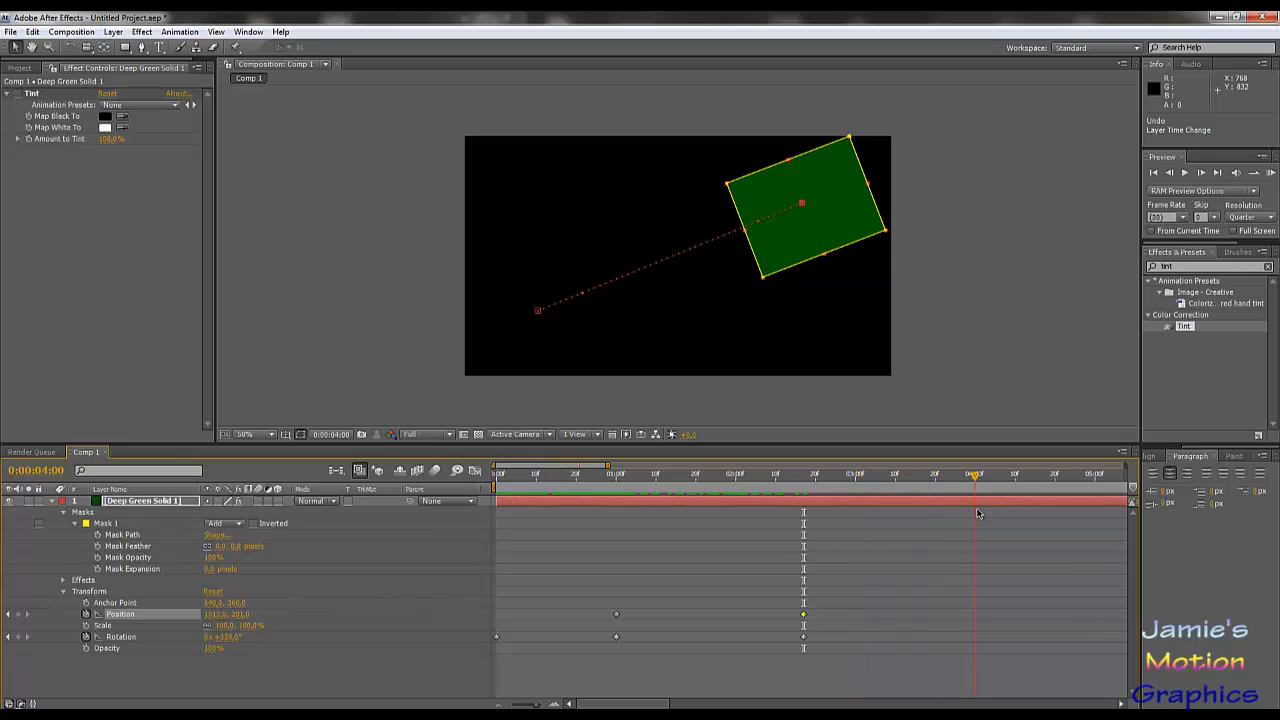
left_click(616, 615)
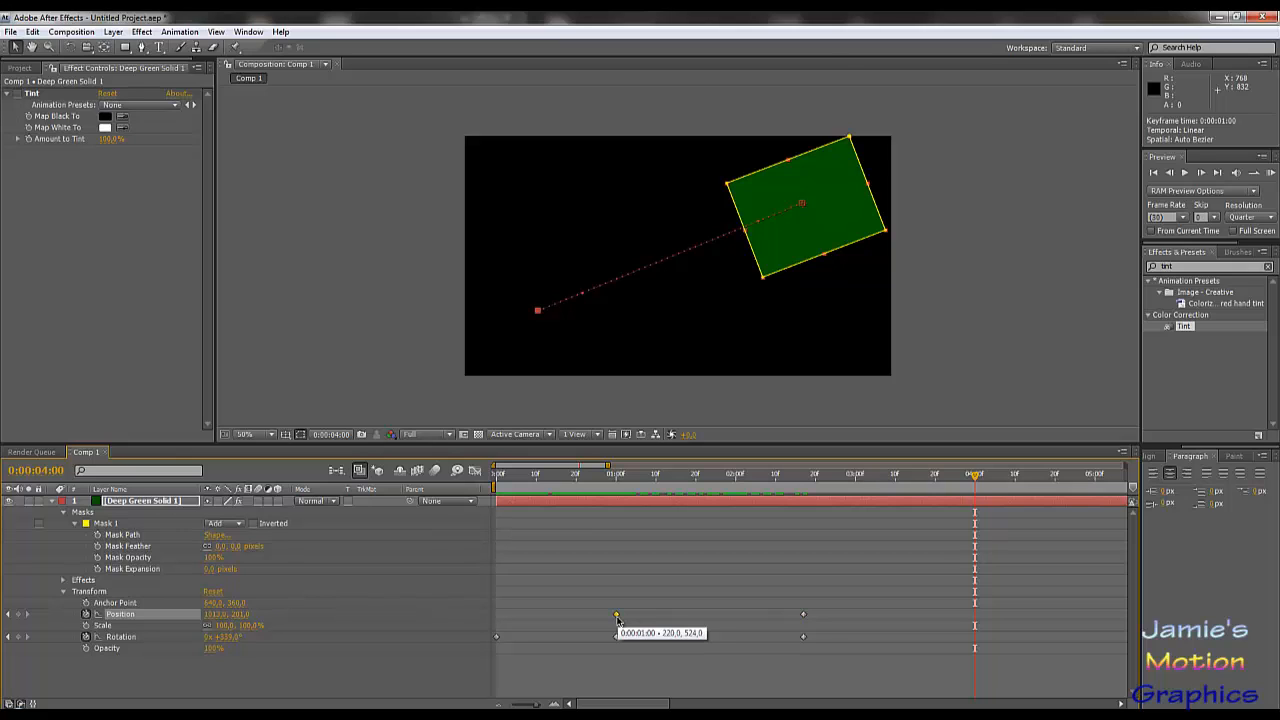
key("ctrl+c")
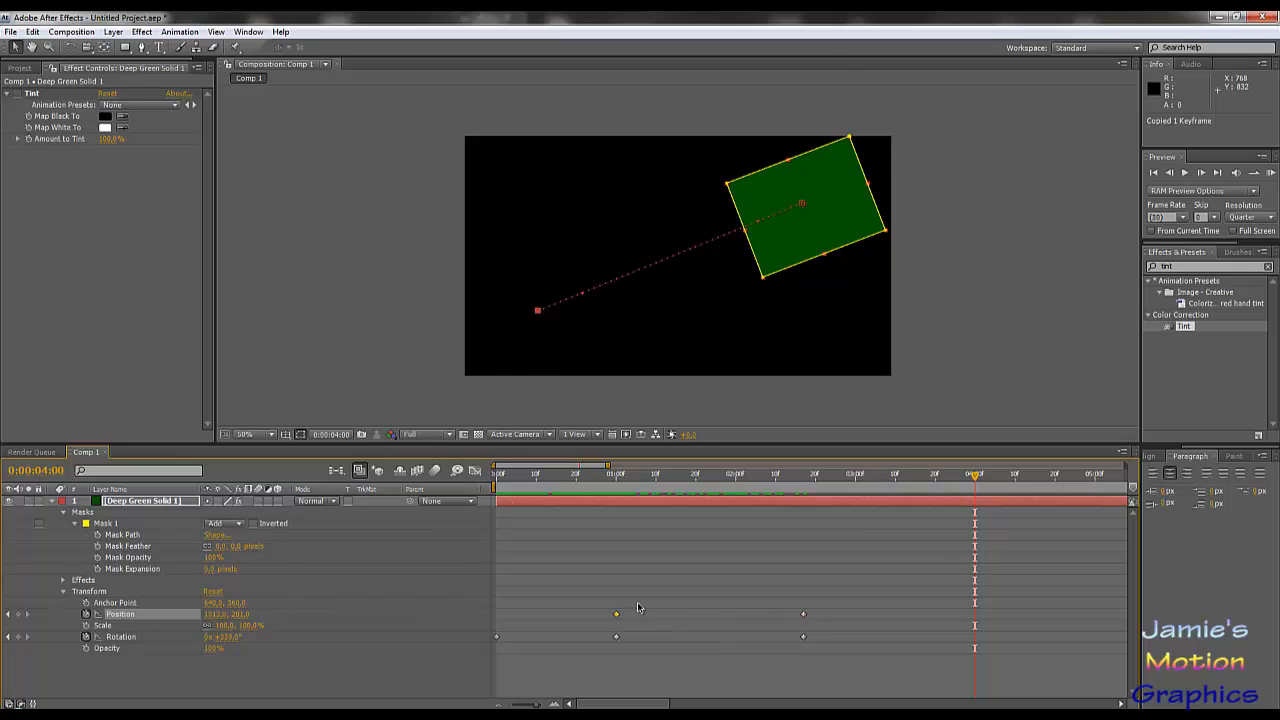
key("ctrl+v")
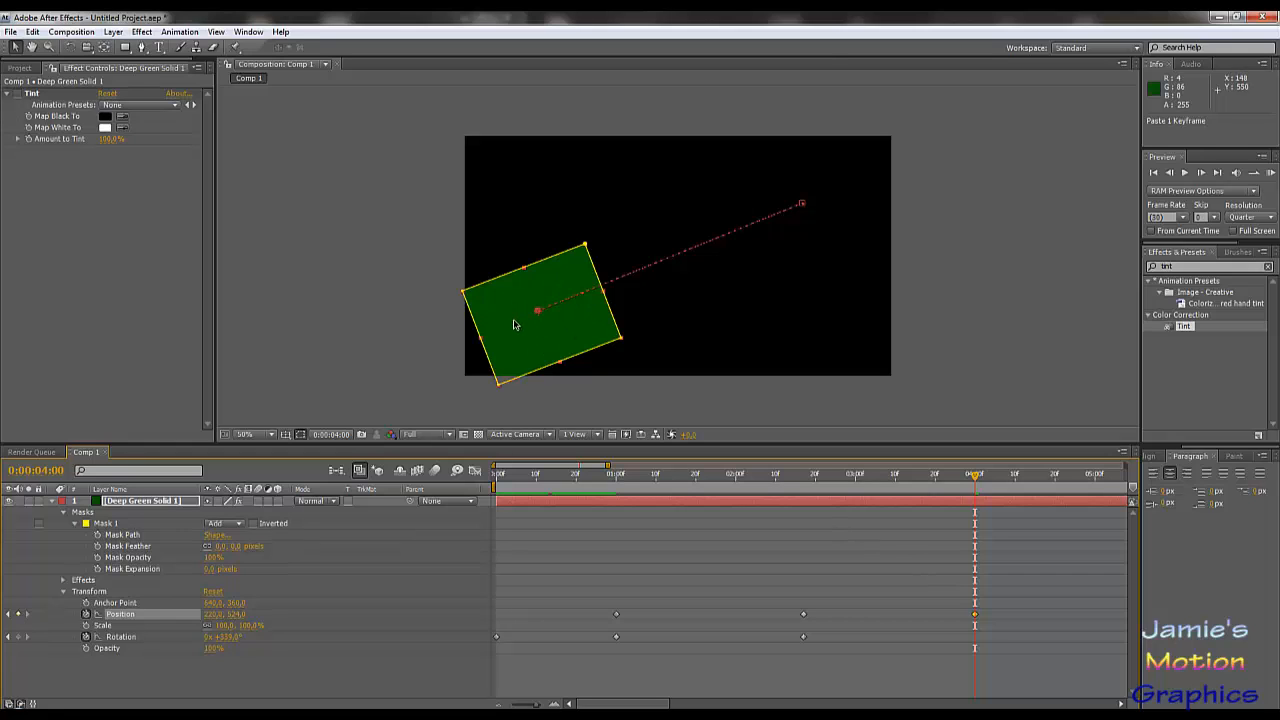
Scrub through the return movement, then copy the Position keyframe at 0:00:02:17 and paste it at 0:00:03:00.
left_click_drag(882, 481, 855, 531)
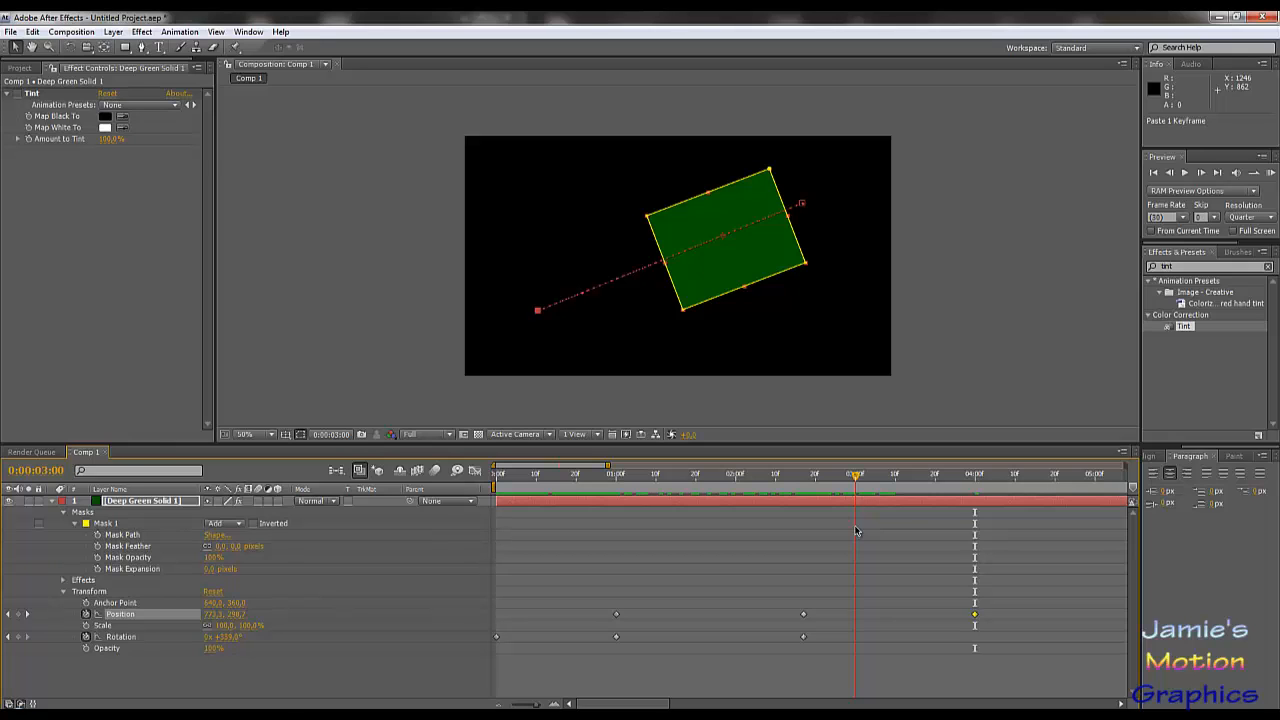
left_click_drag(855, 531, 804, 550)
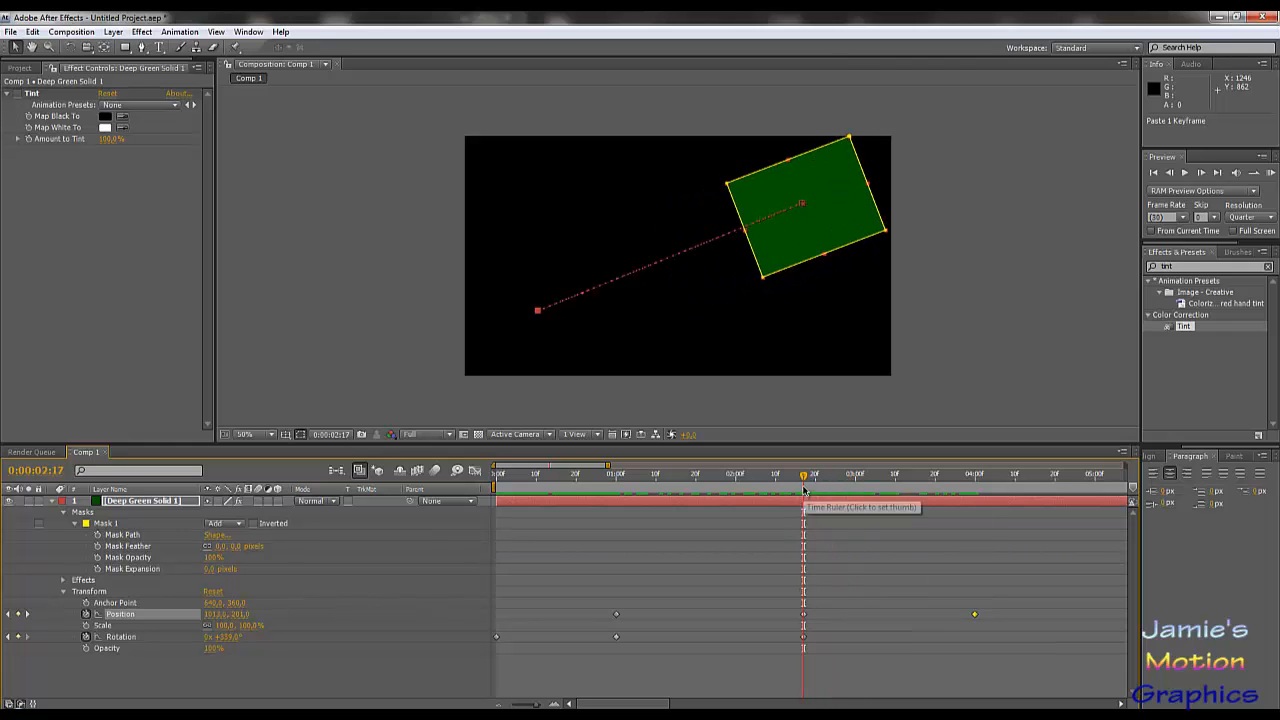
left_click(845, 480)
left_click_drag(847, 492, 857, 495)
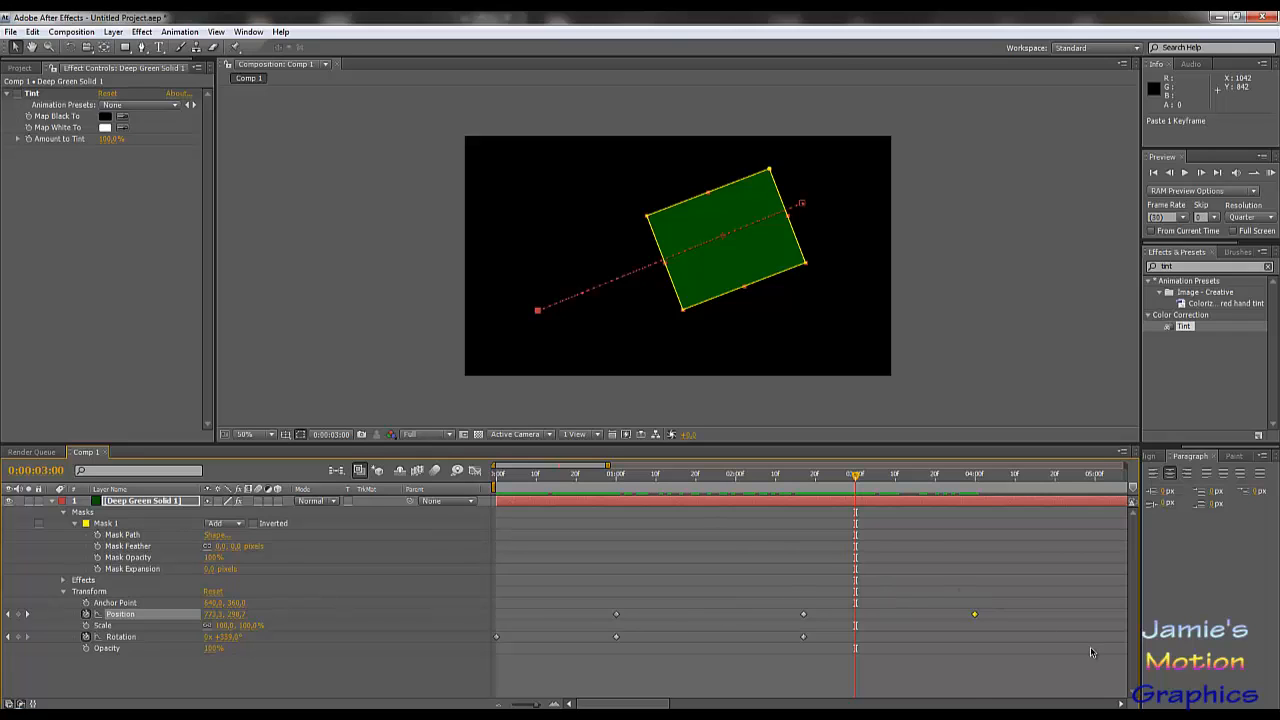
left_click(804, 615)
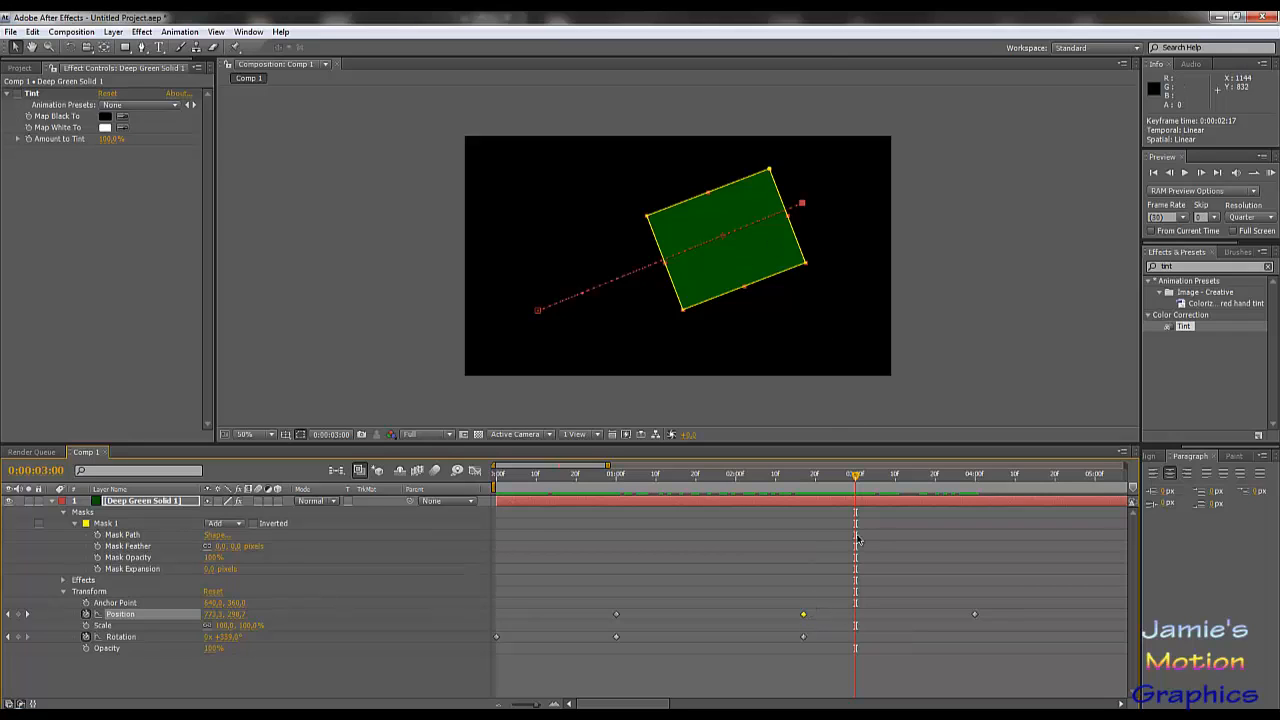
key("ctrl+v")
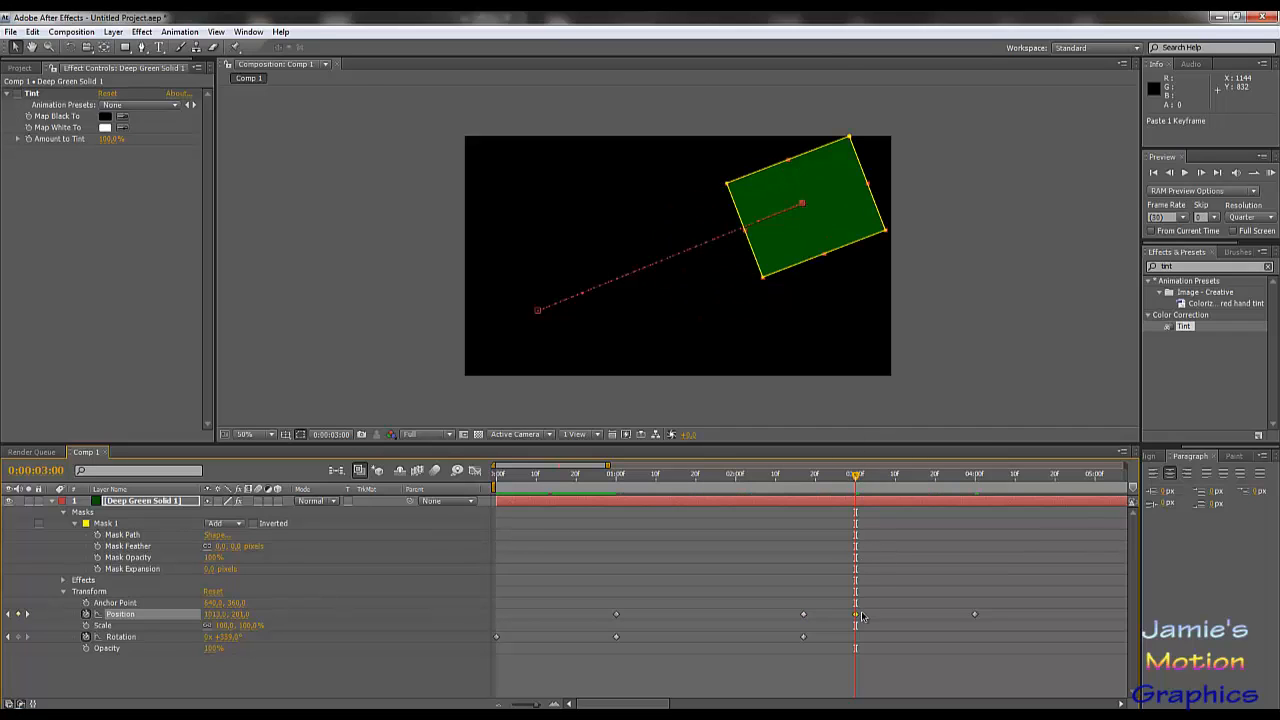
left_click(803, 615)
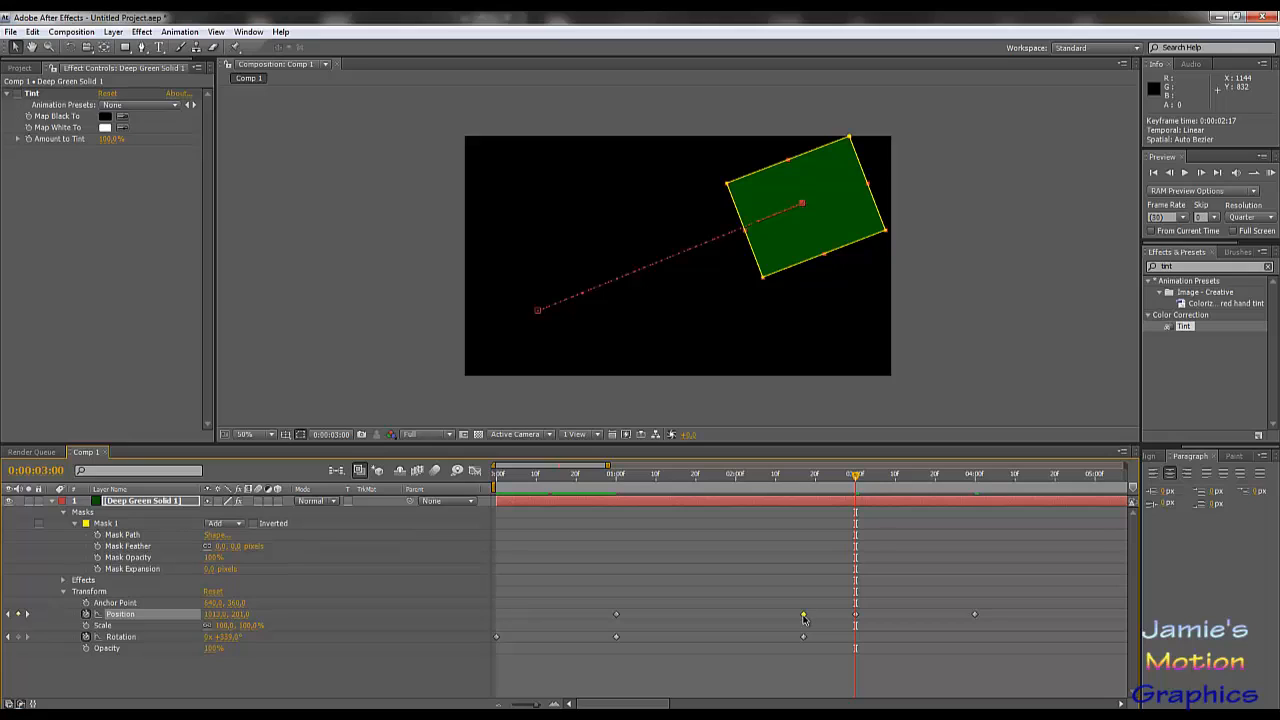
key("ctrl+v")
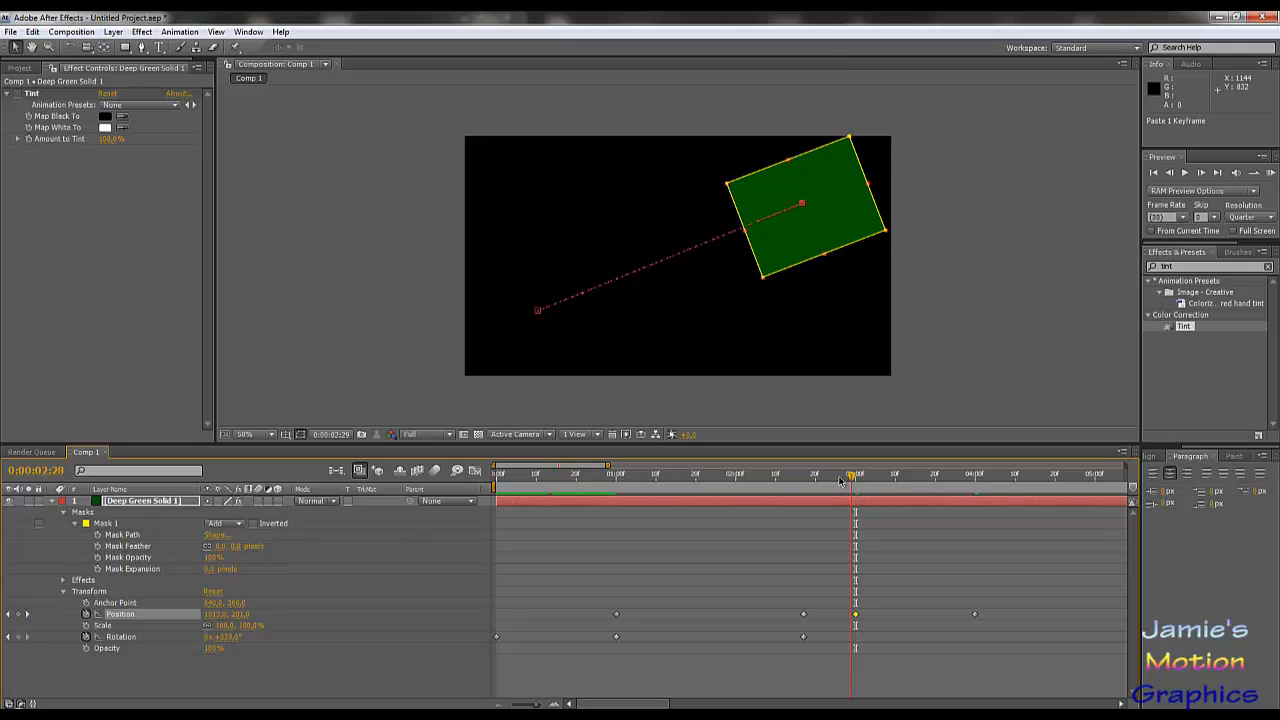
Select all Position keyframes, make the motion path vertices linear with the Convert Vertex tool, and return to the Selection tool.
mouse_move(845, 480)
left_mouse_down()
mouse_move(807, 485)
mouse_move(845, 492)
mouse_move(809, 500)
mouse_move(856, 511)
mouse_move(813, 483)
mouse_move(836, 487)
left_mouse_up()
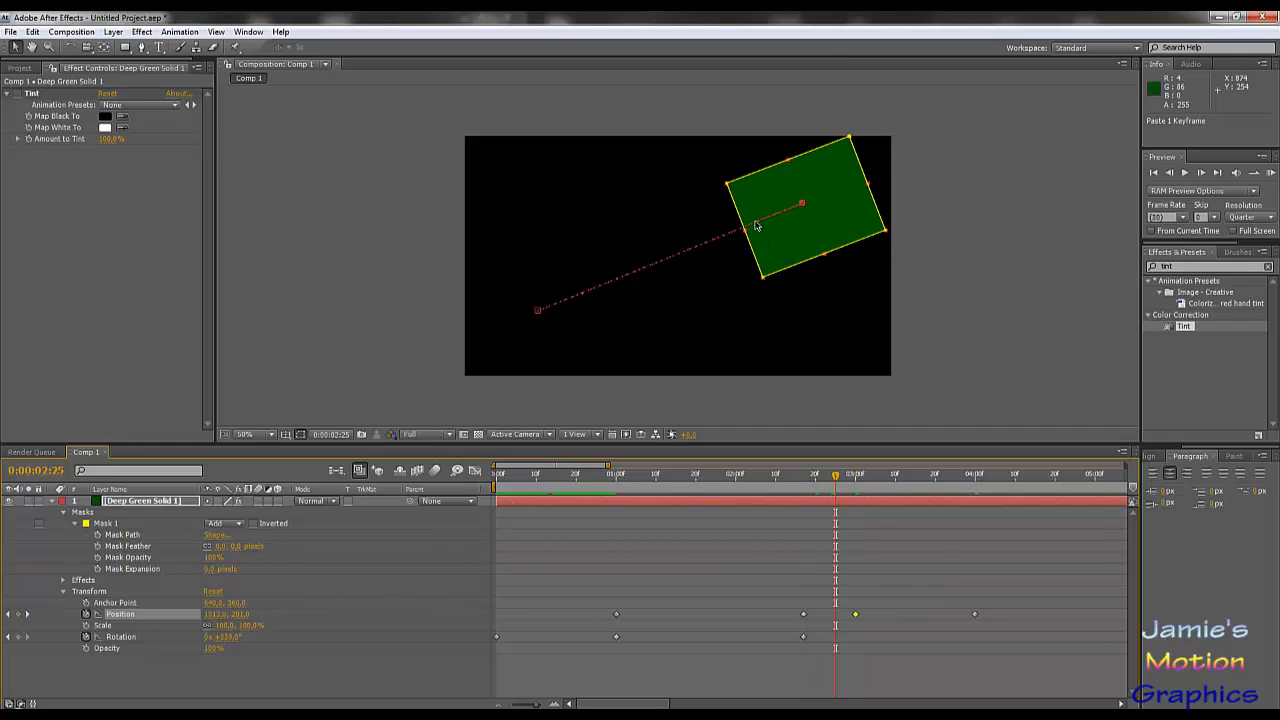
left_click(141, 49)
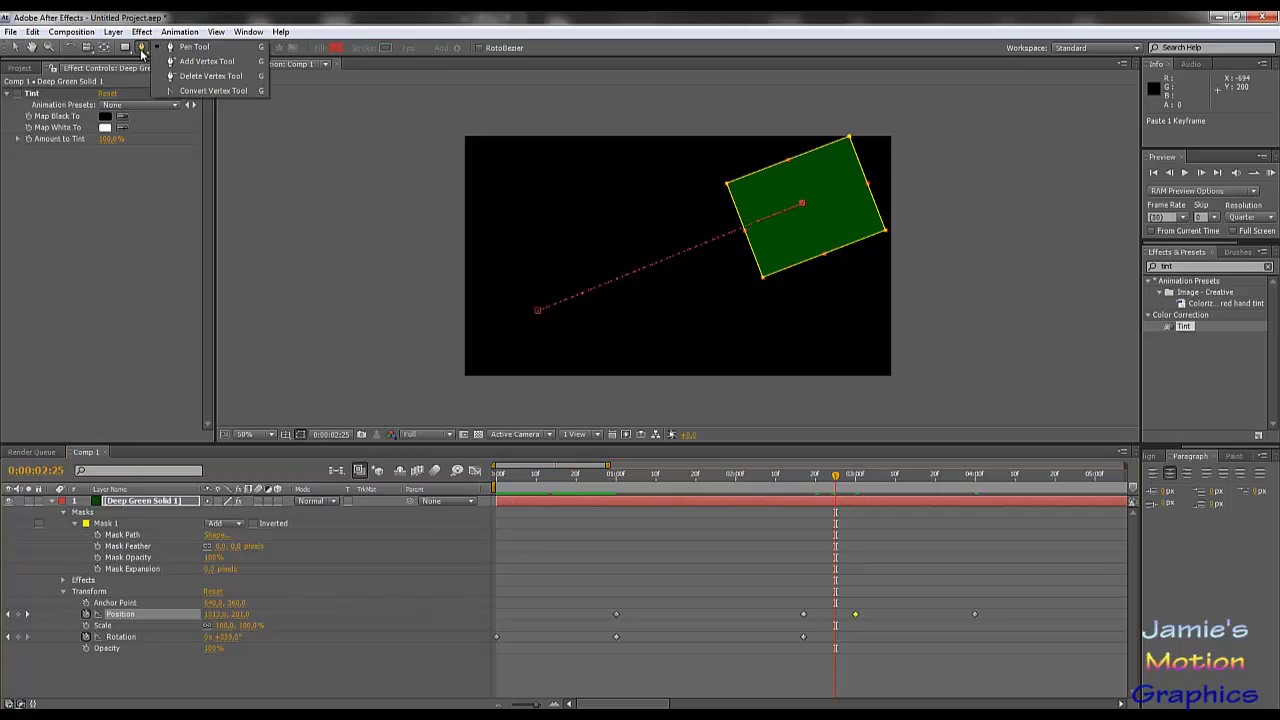
left_click(184, 94)
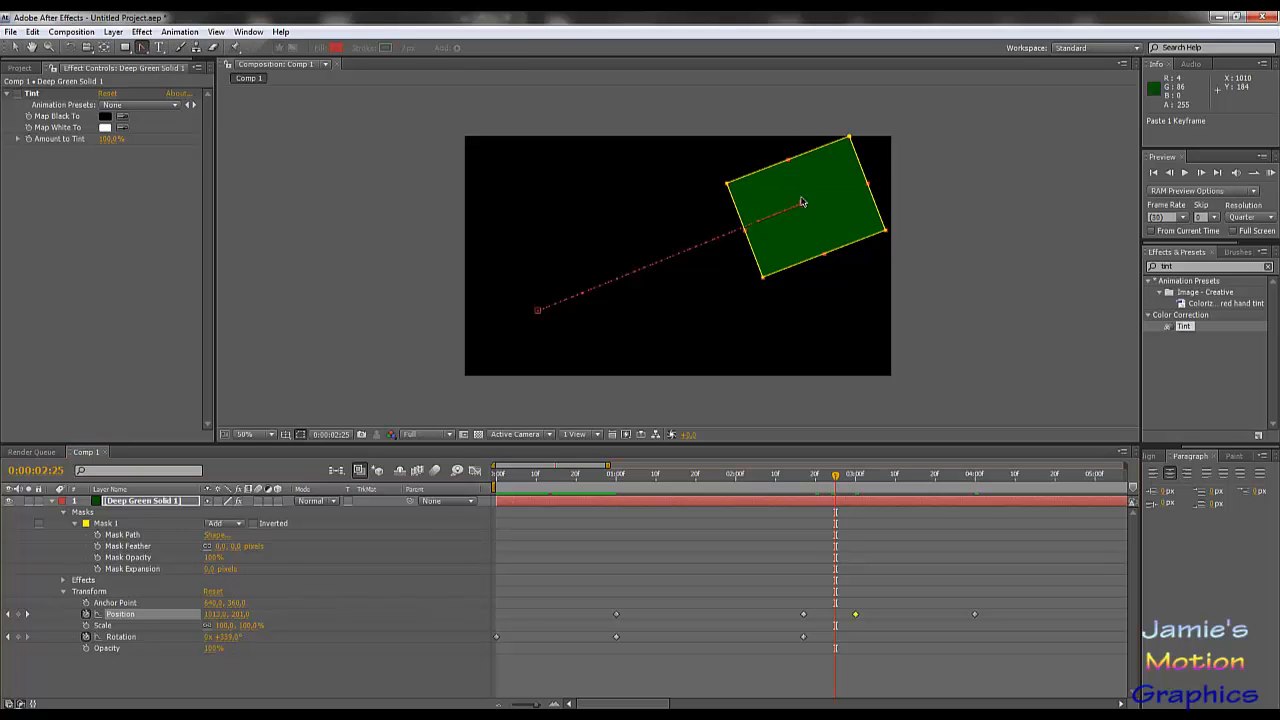
left_click(132, 618)
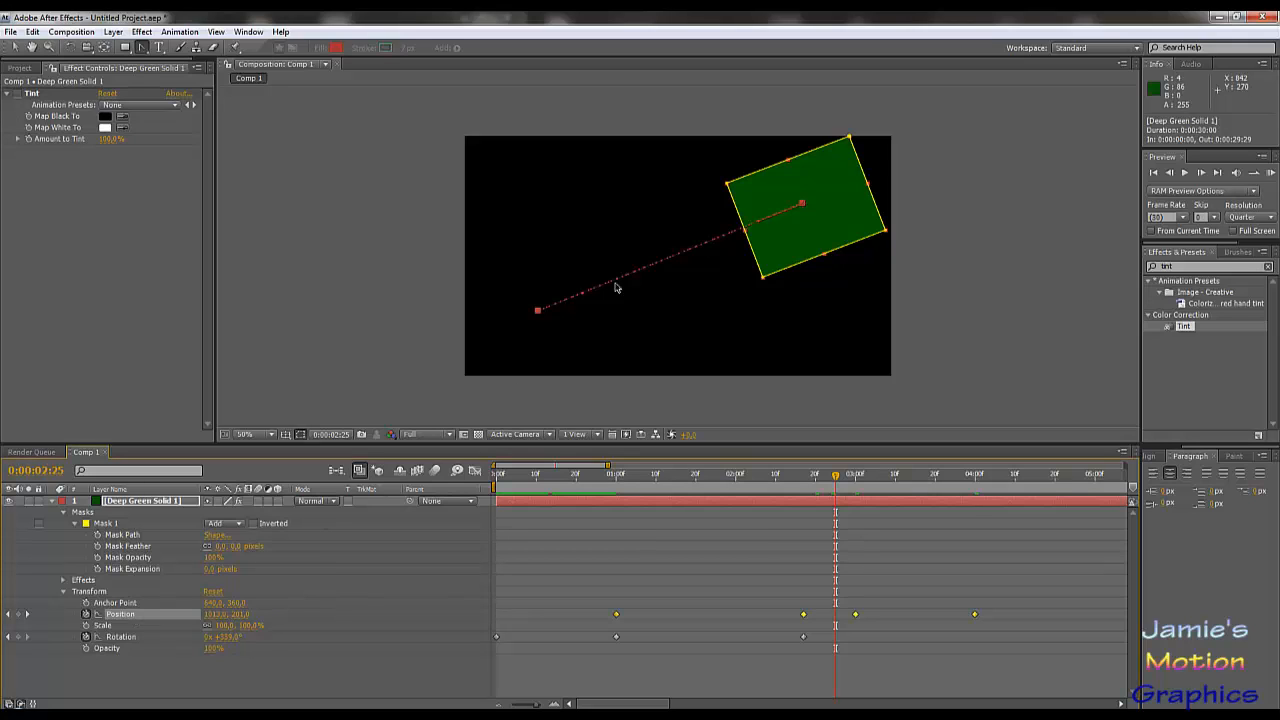
left_click(804, 206)
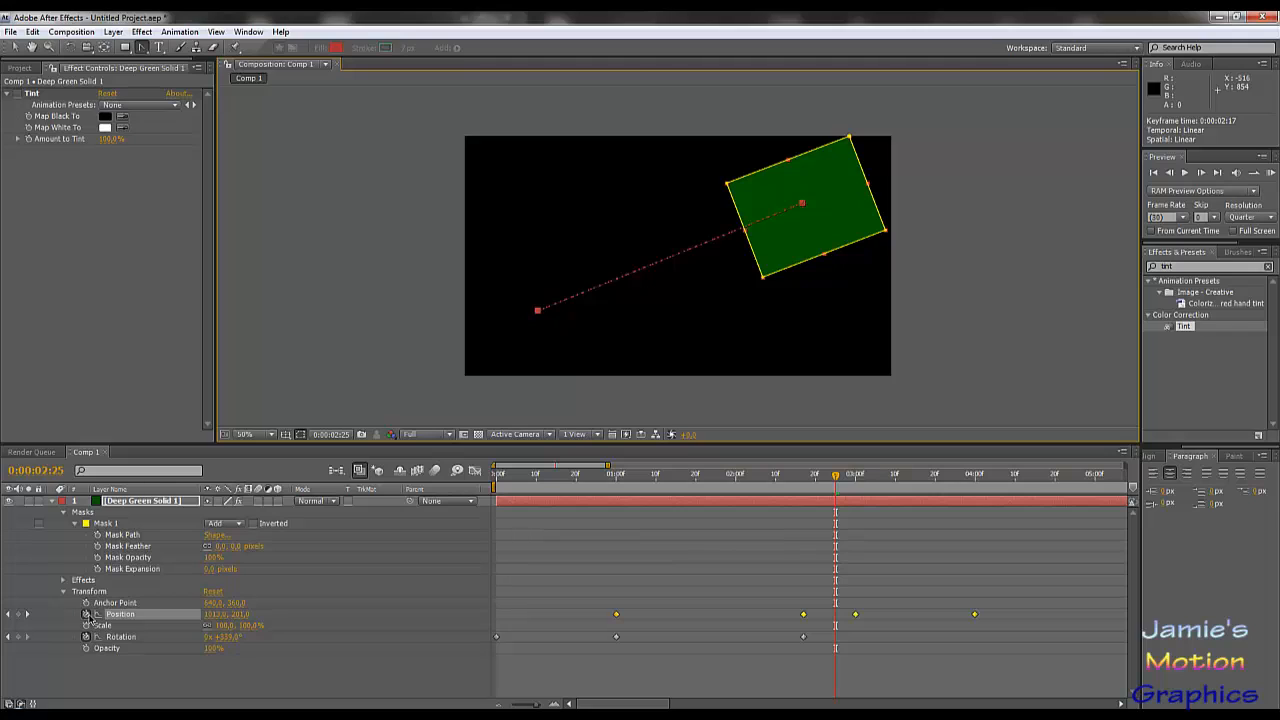
left_click_drag(141, 47, 166, 53)
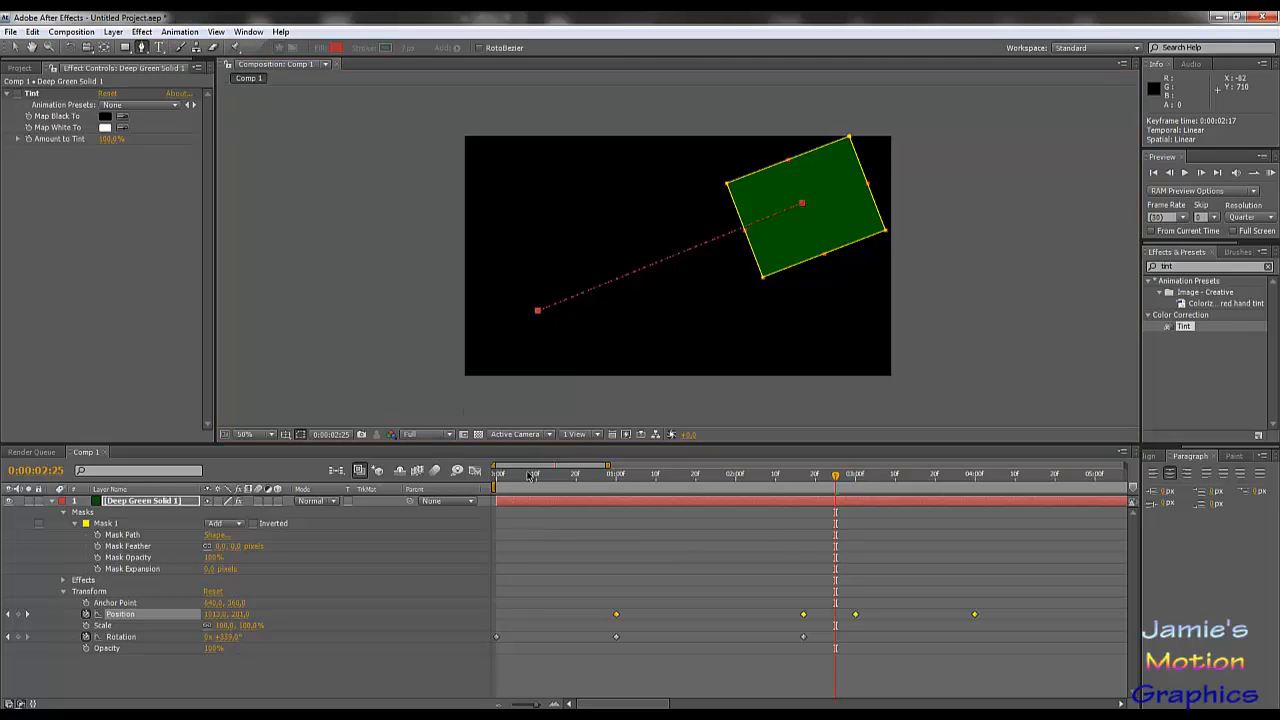
left_click(22, 50)
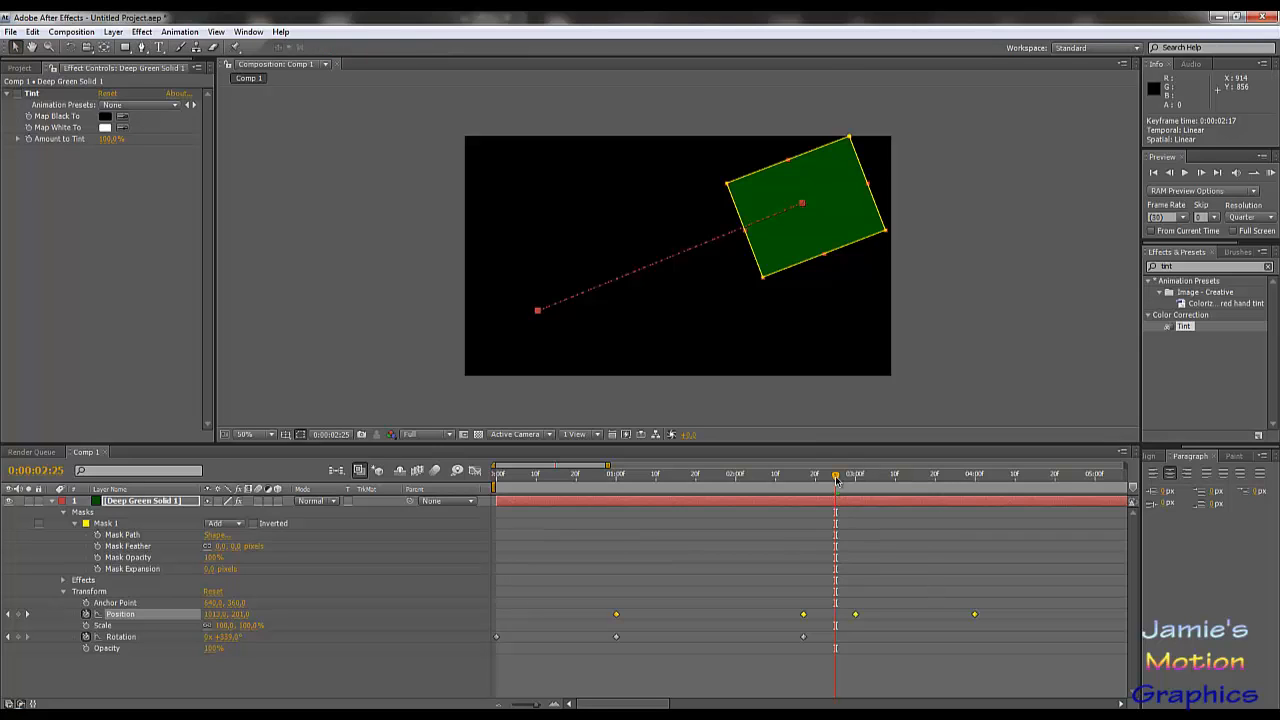
Delete the green solid's Position keyframes at 0:00:03:00 and 0:00:04:00.
left_click_drag(837, 480, 855, 531)
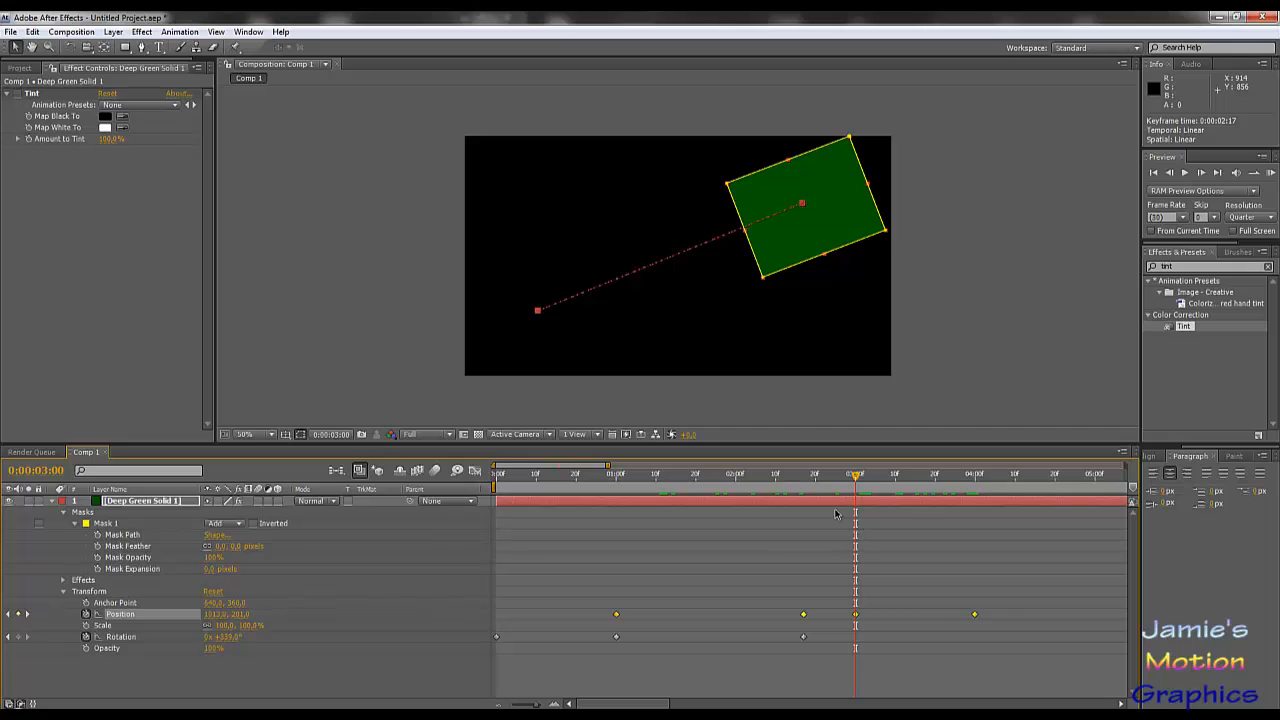
left_click_drag(1006, 618, 852, 622)
key("Delete")
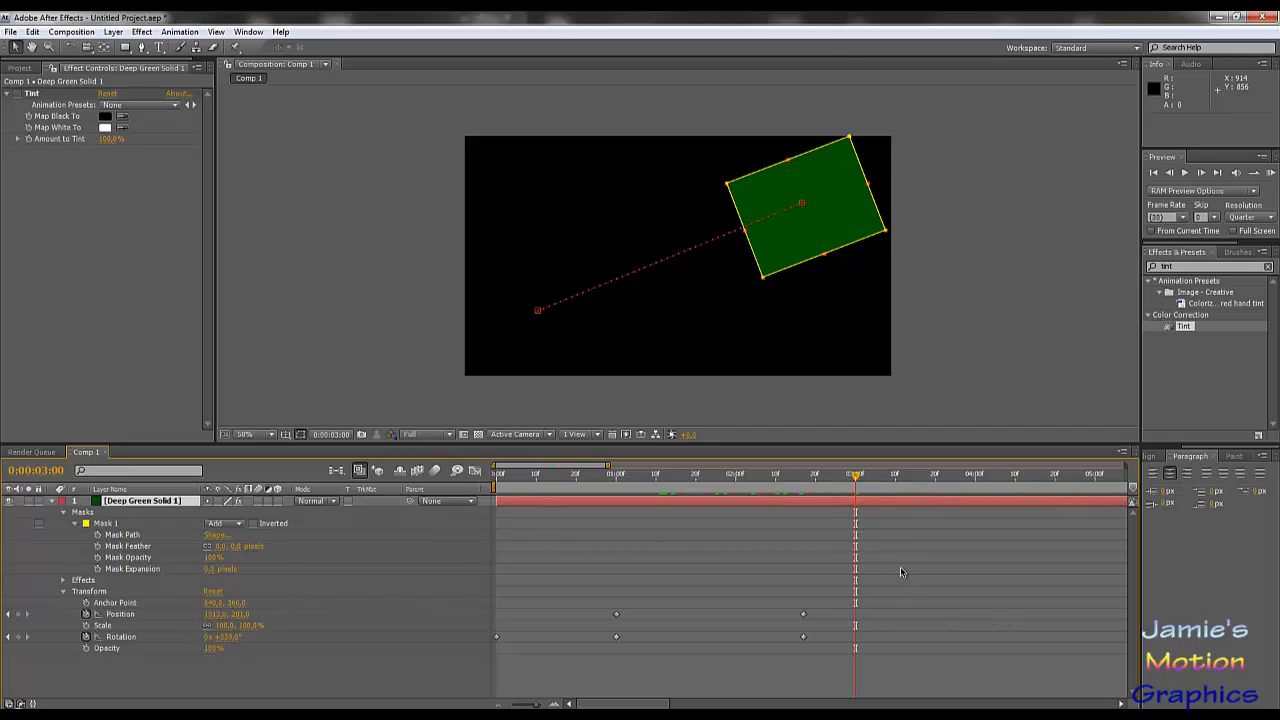
Add a Position keyframe with the current value at 0:00:03:00 and paste a copy of the 0:00:01:00 Position keyframe at 0:00:04:00.
mouse_move(852, 479)
left_mouse_down()
mouse_move(806, 496)
mouse_move(856, 499)
left_mouse_up()
left_click(19, 614)
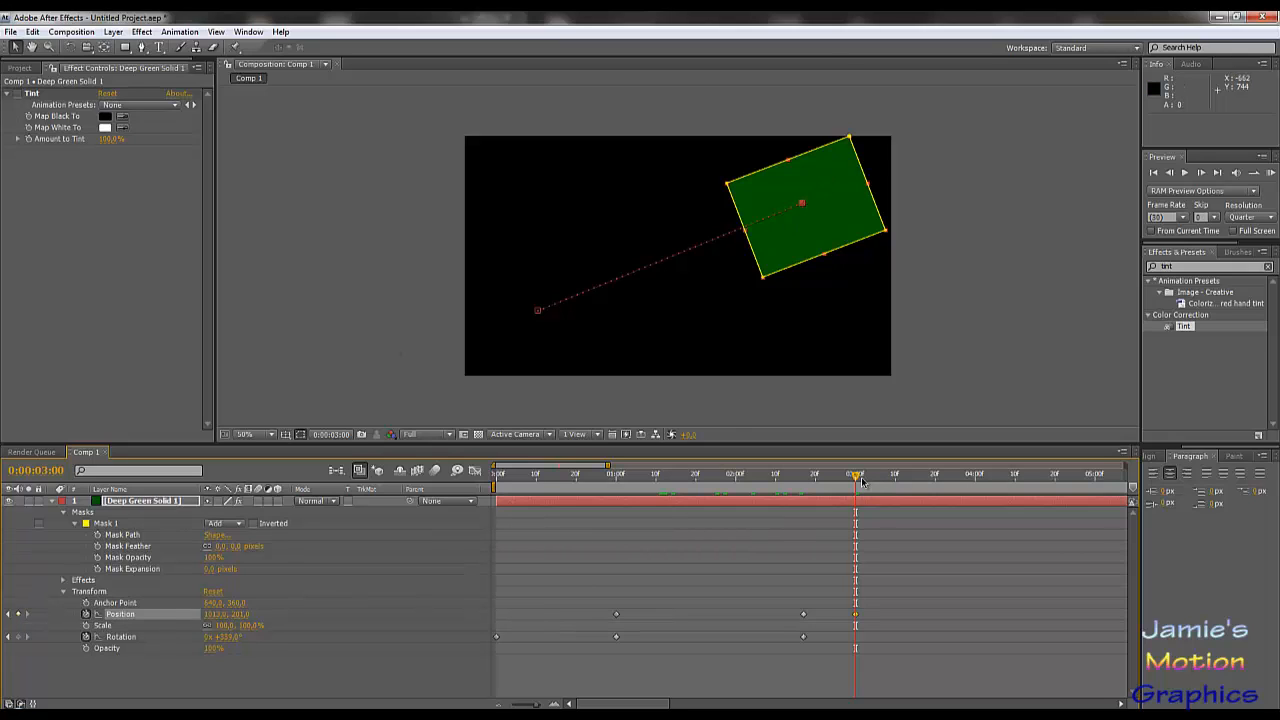
left_click_drag(857, 481, 975, 481)
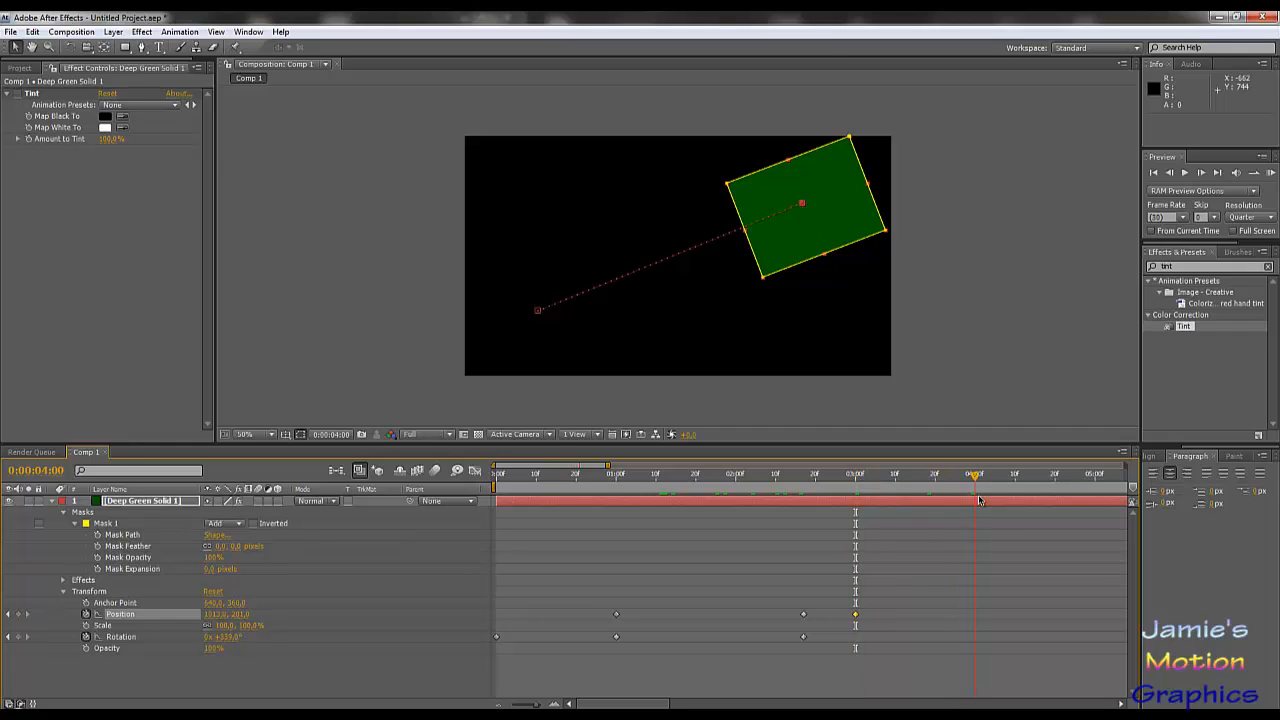
left_click(498, 637)
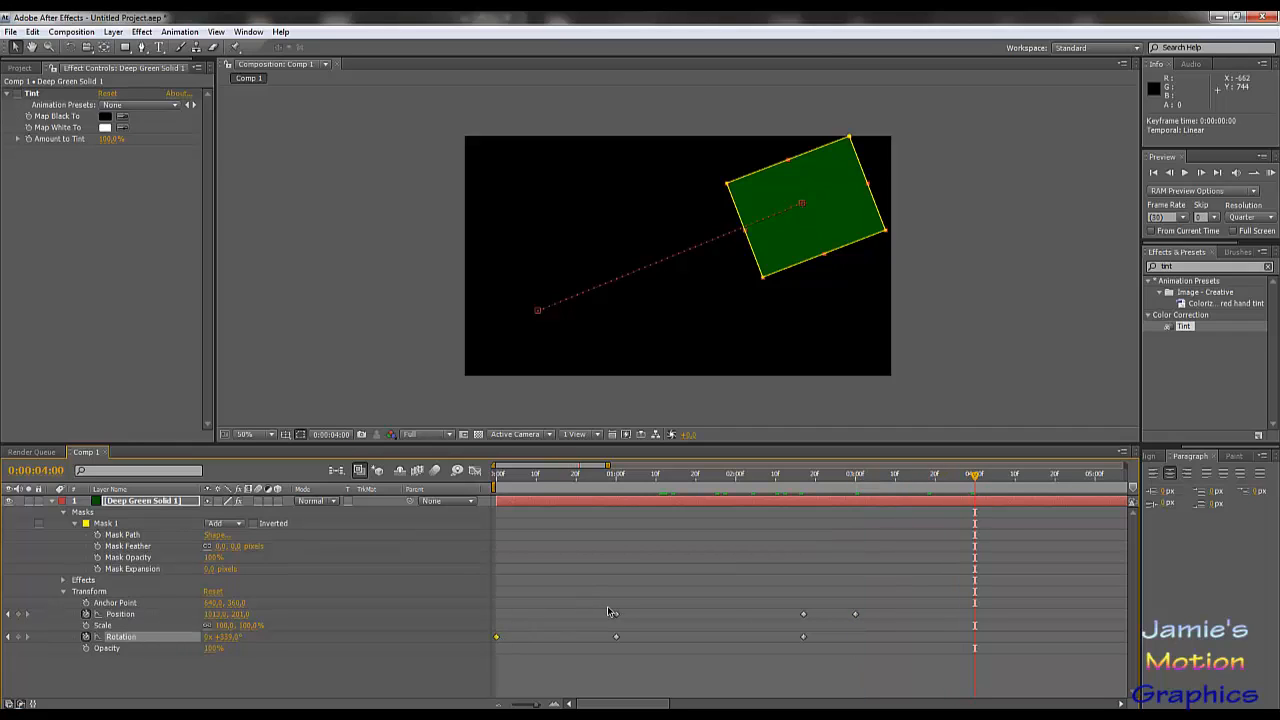
left_click(614, 614)
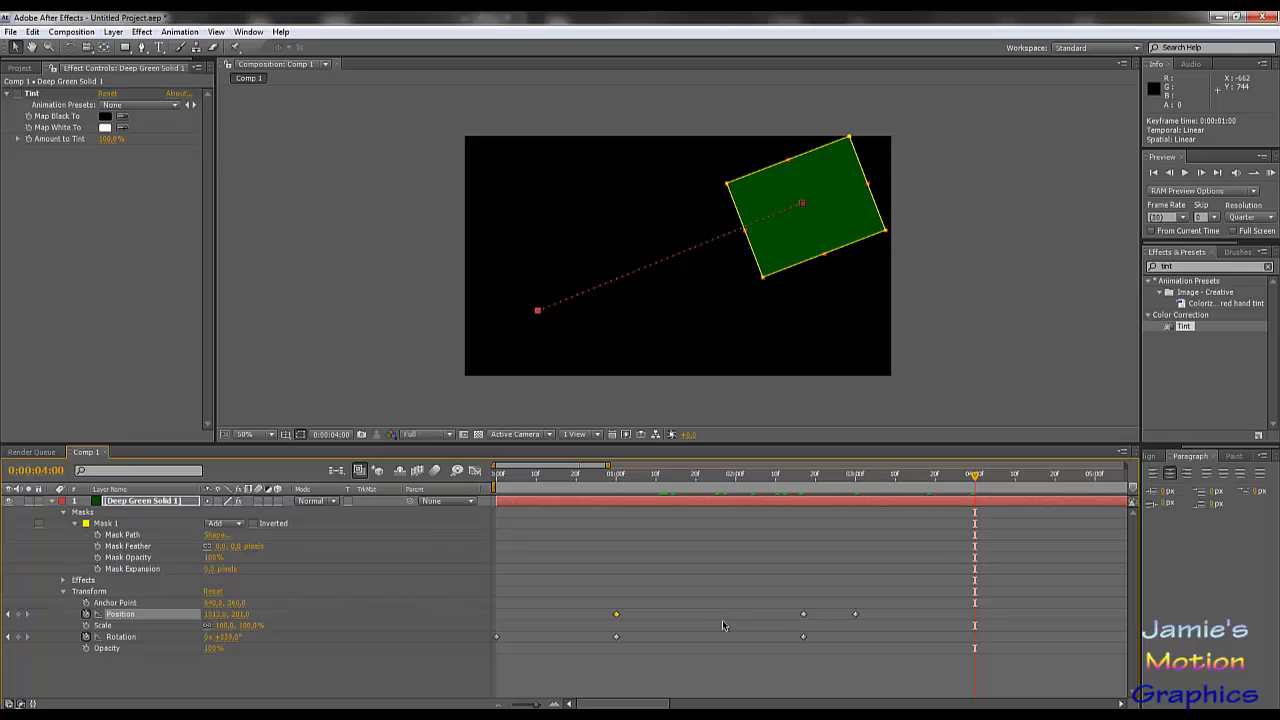
key("ctrl+v")
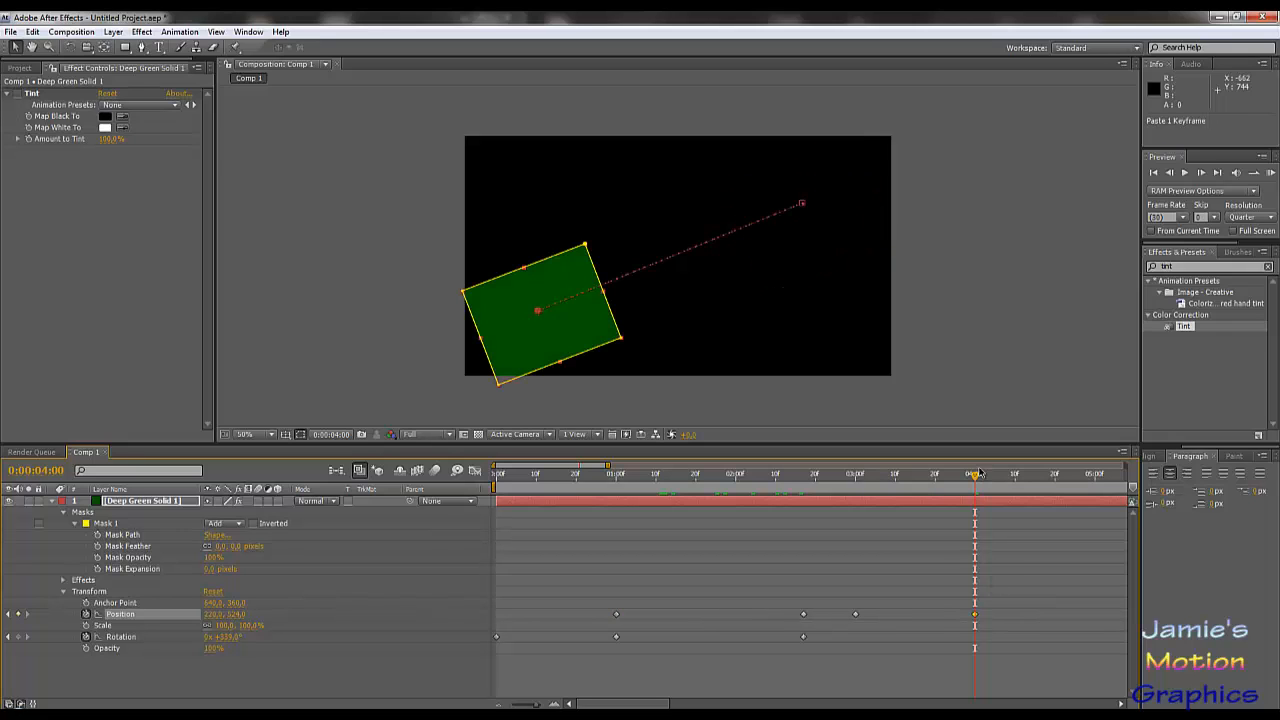
Scrub back from 0:00:04:00 and check the green solid's position on the frames around 0:00:03:00.
left_click_drag(975, 476, 854, 553)
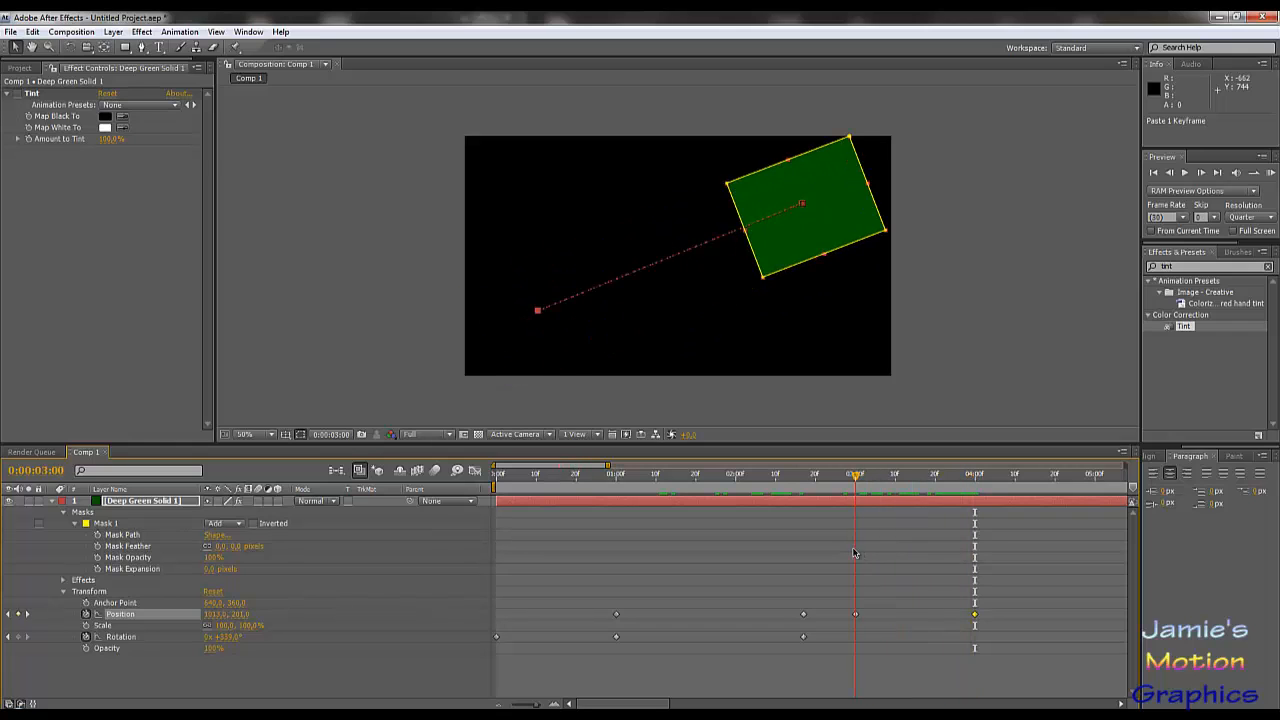
key("Page_Up")
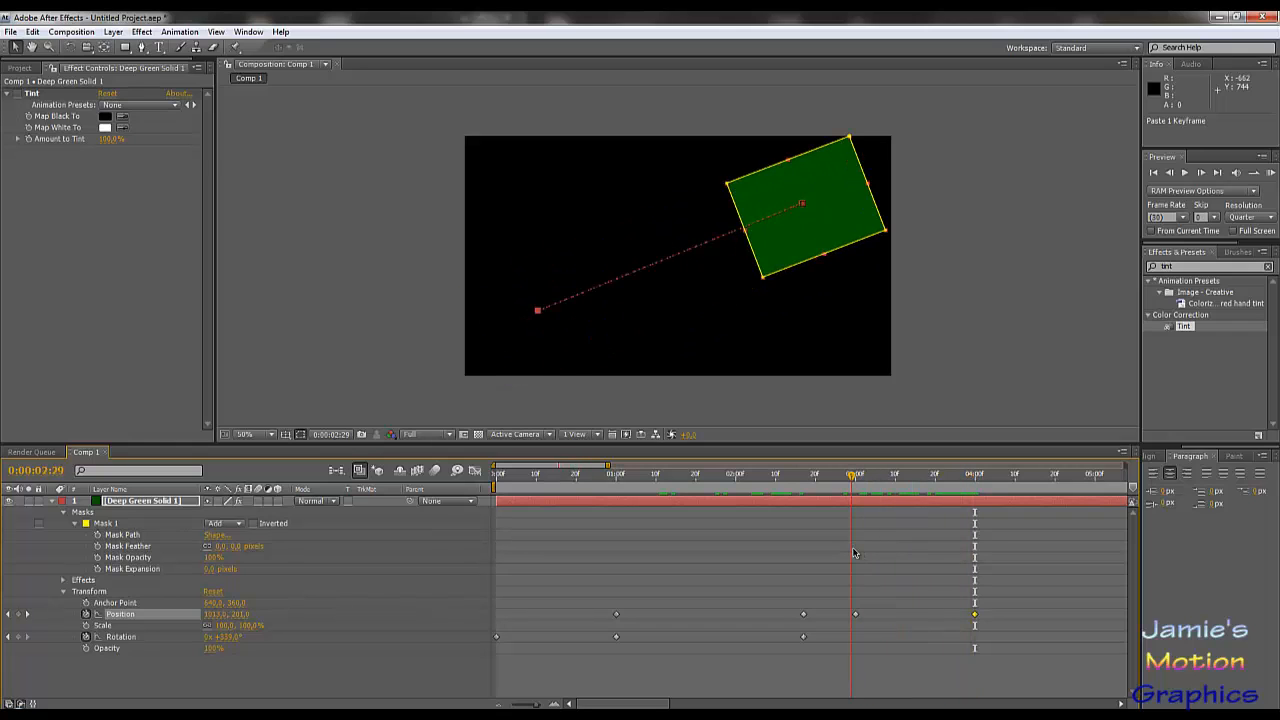
left_click_drag(854, 553, 855, 553)
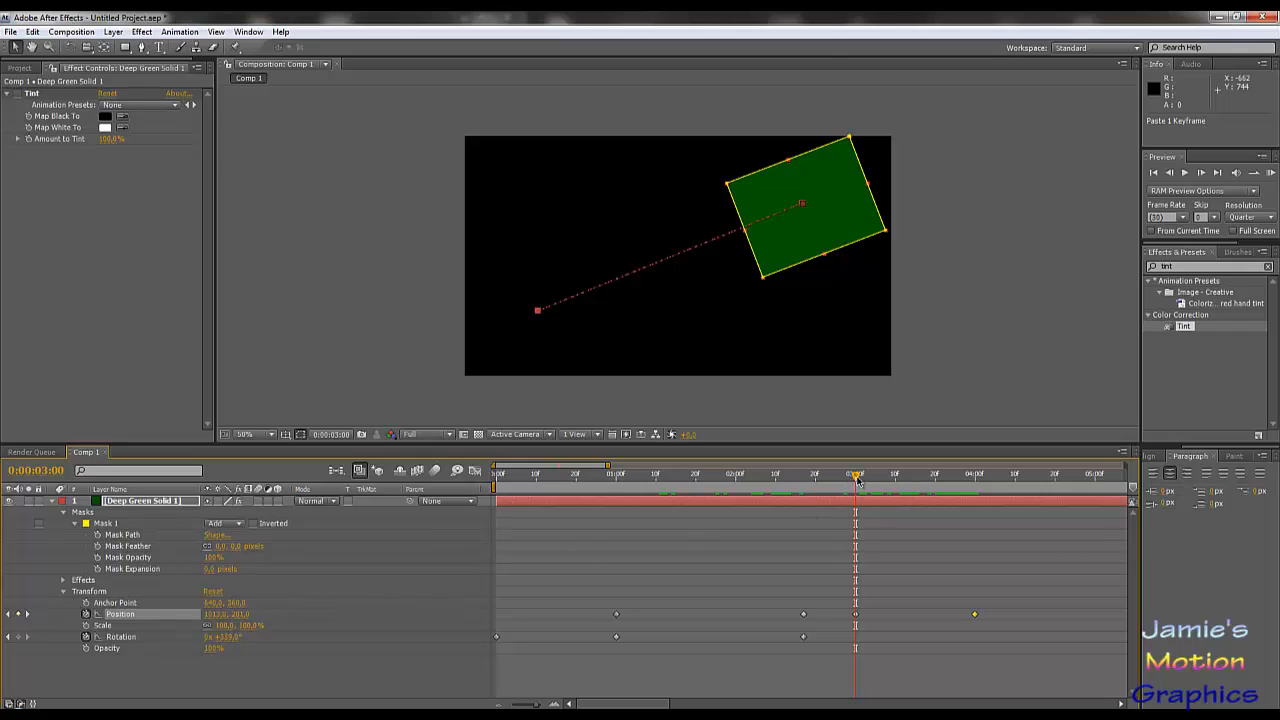
key("Page_Up")
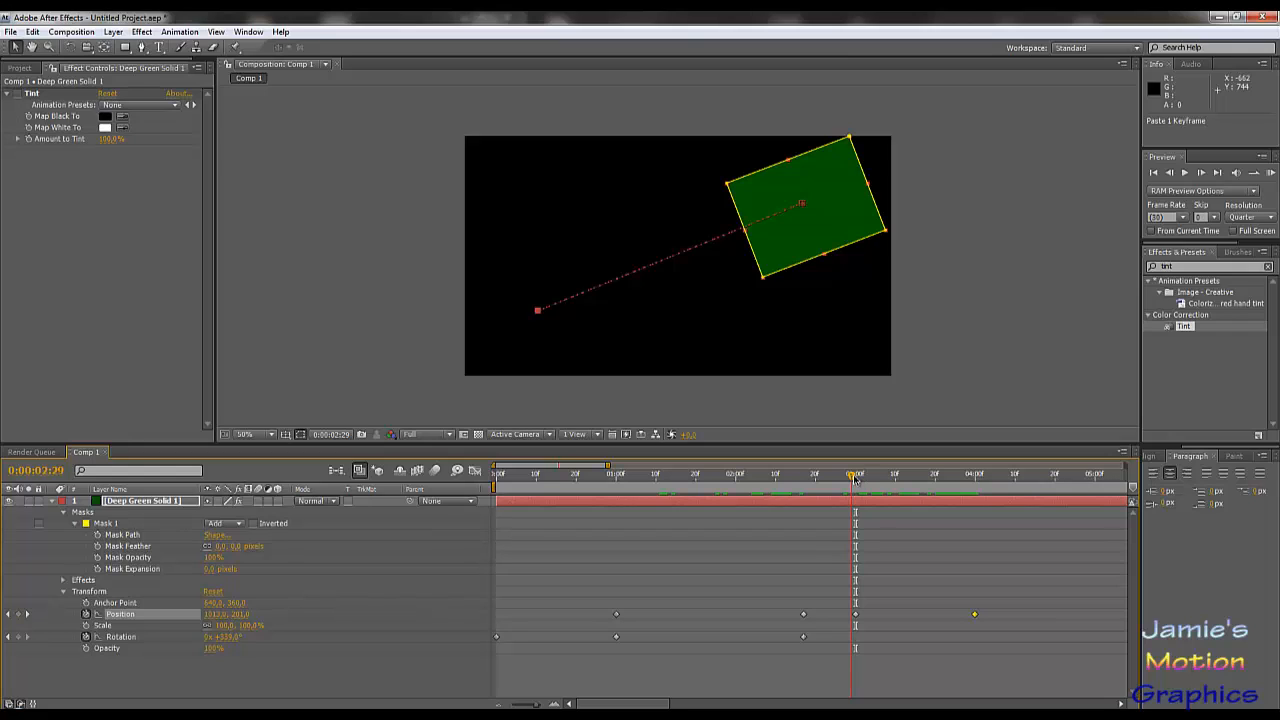
Add a Position keyframe with the current value at 0:00:04:29, one frame before 0:00:05:00.
key("Page_Down")
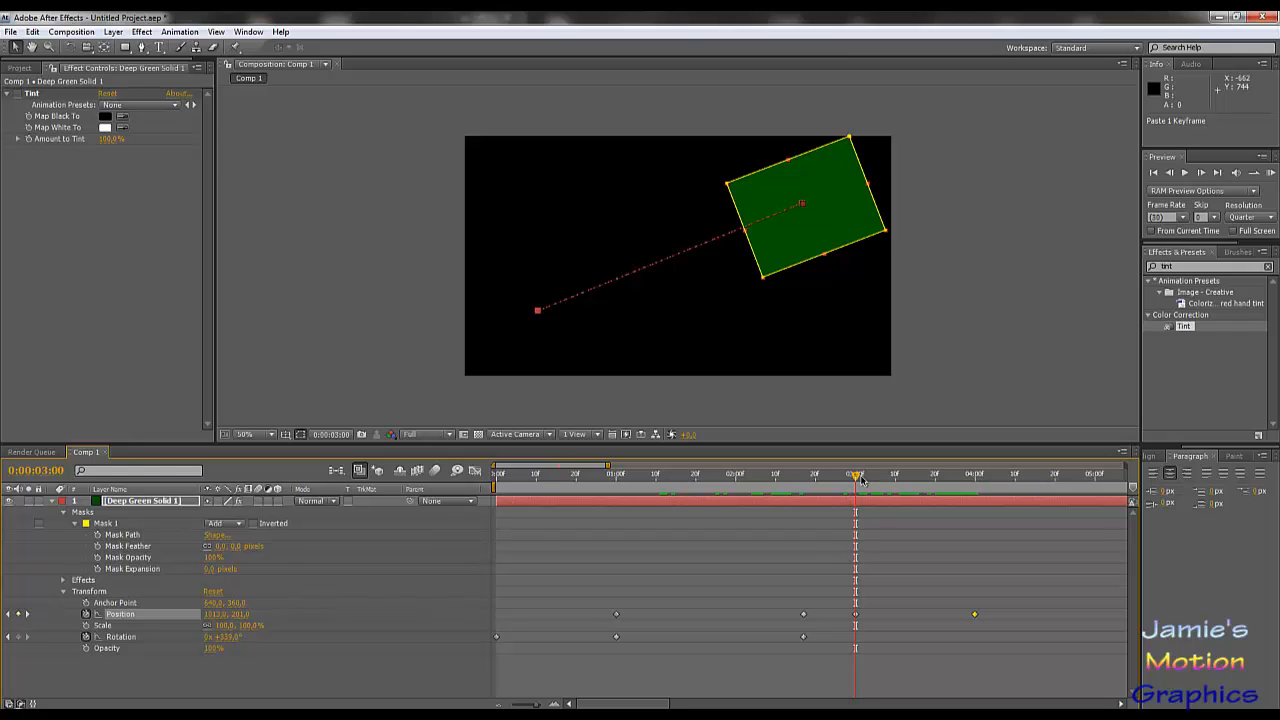
left_click_drag(858, 480, 978, 525)
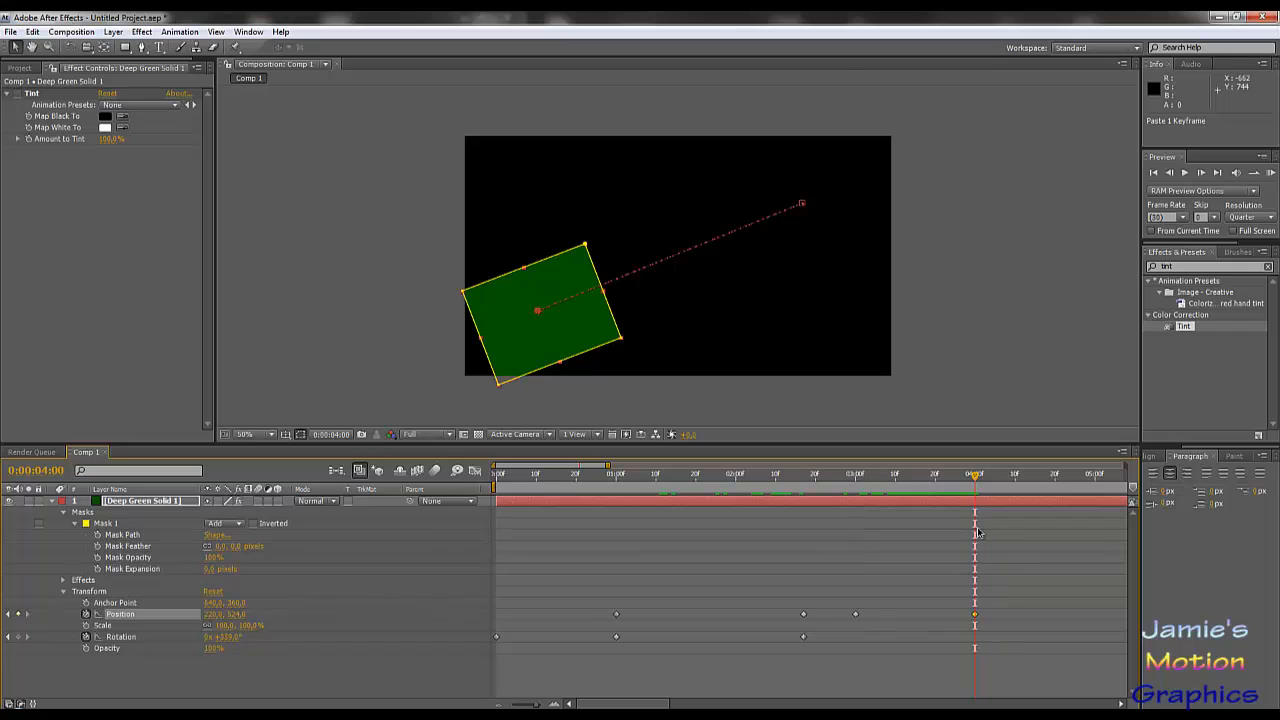
left_click(975, 615)
left_click_drag(975, 478, 1051, 478)
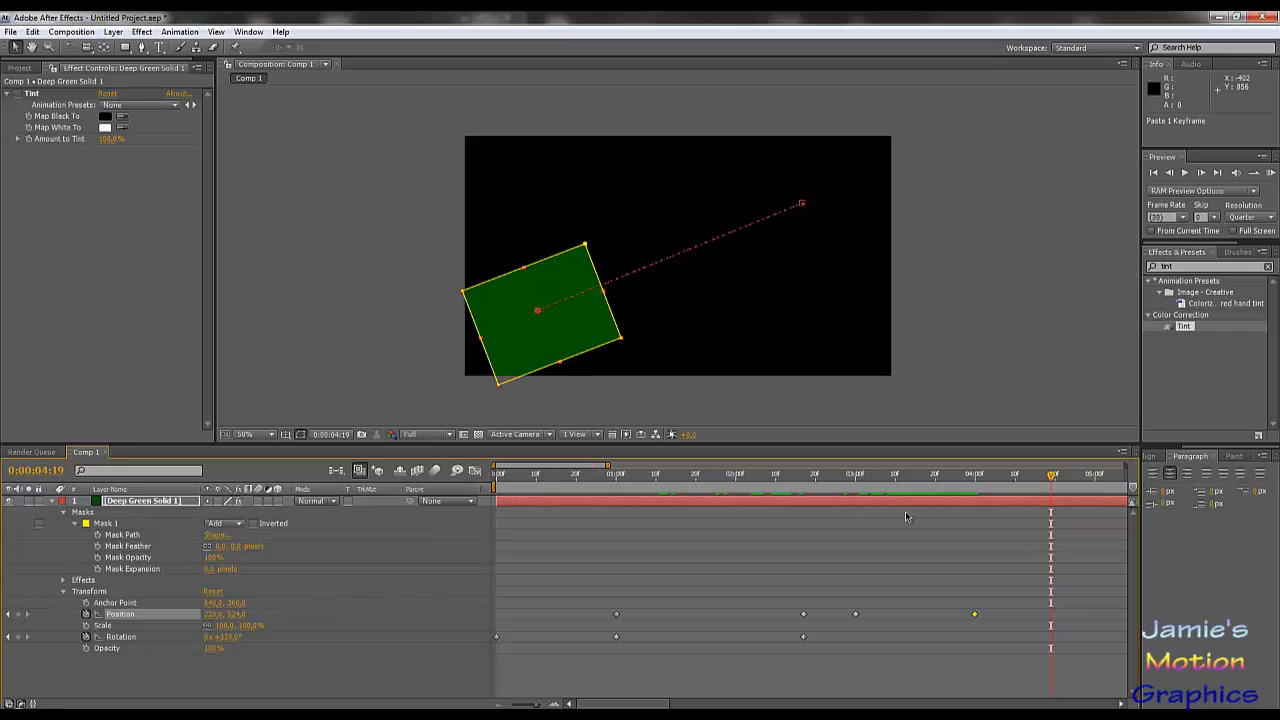
left_click_drag(1052, 482, 1096, 483)
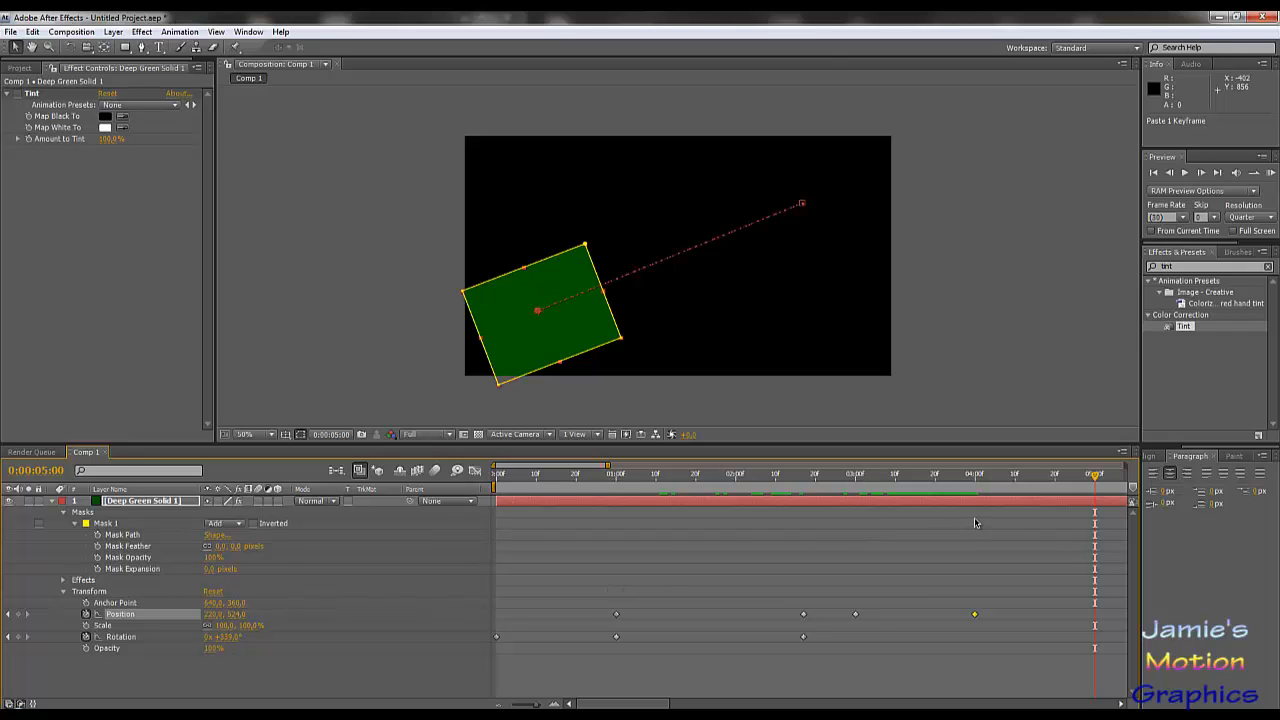
left_click(1170, 173)
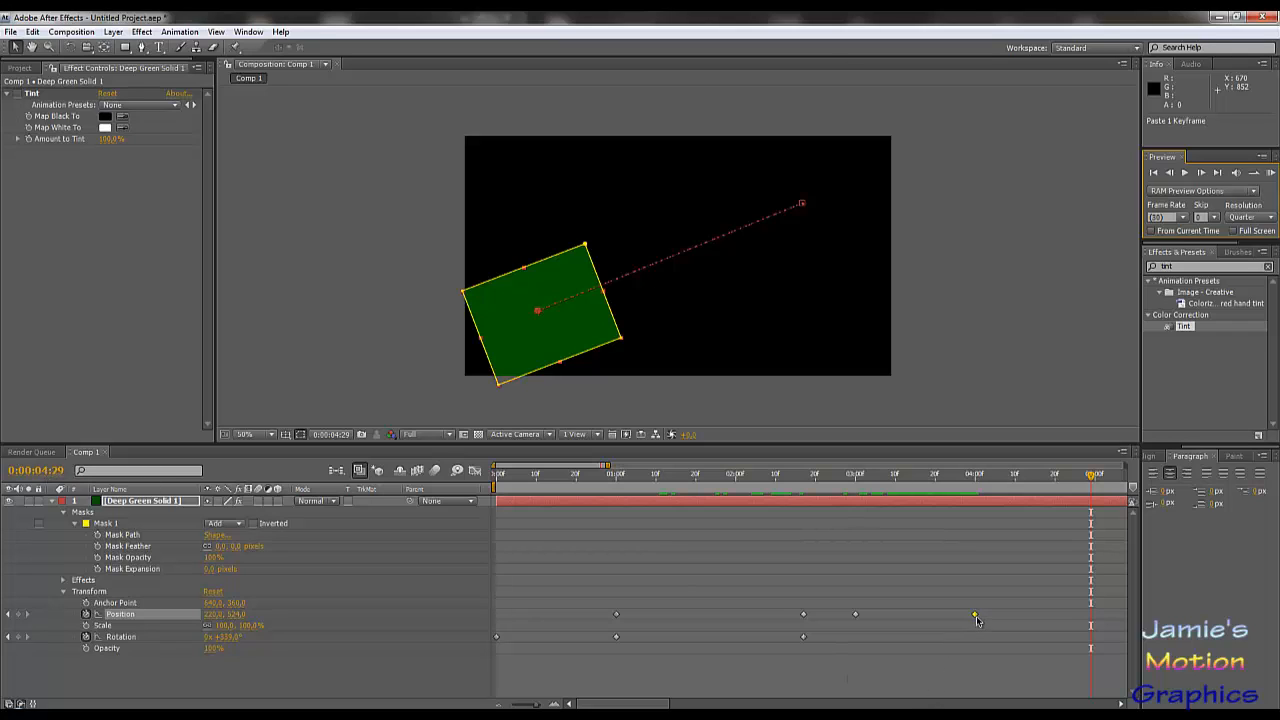
left_click(18, 615)
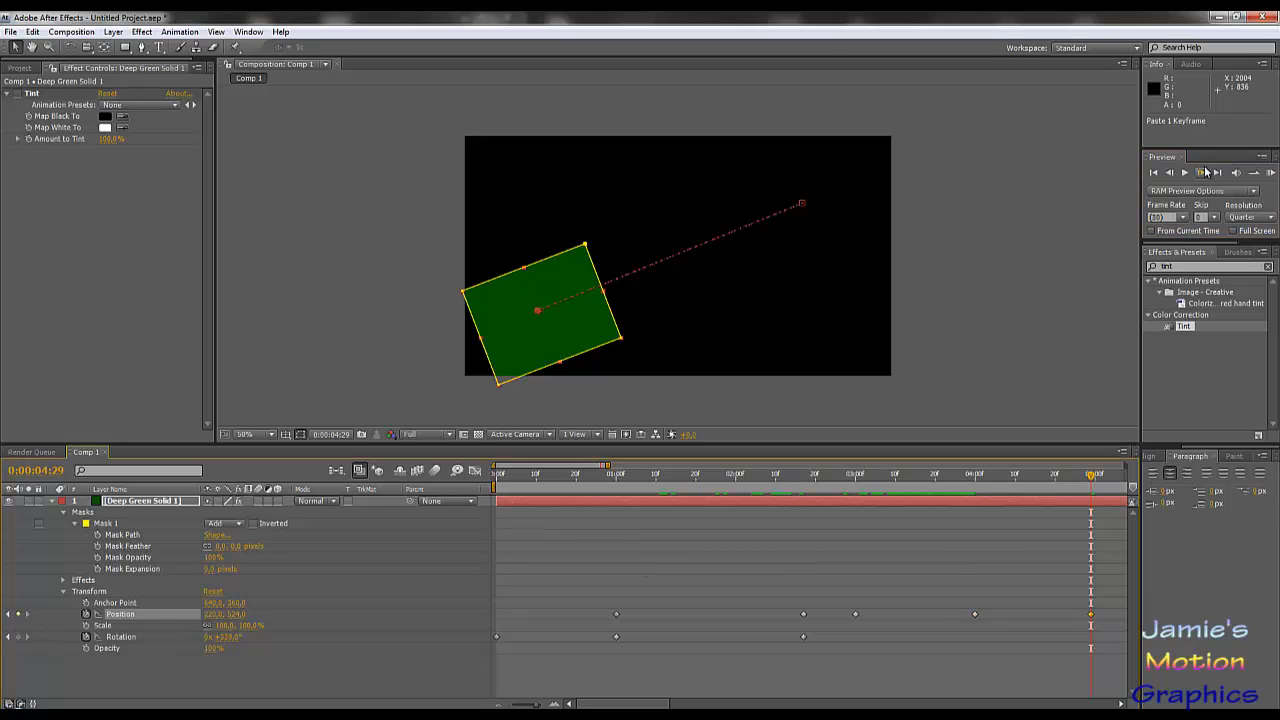
Paste a copy of the 0:00:02:17 Position keyframe at 0:00:05:00.
left_click(1202, 173)
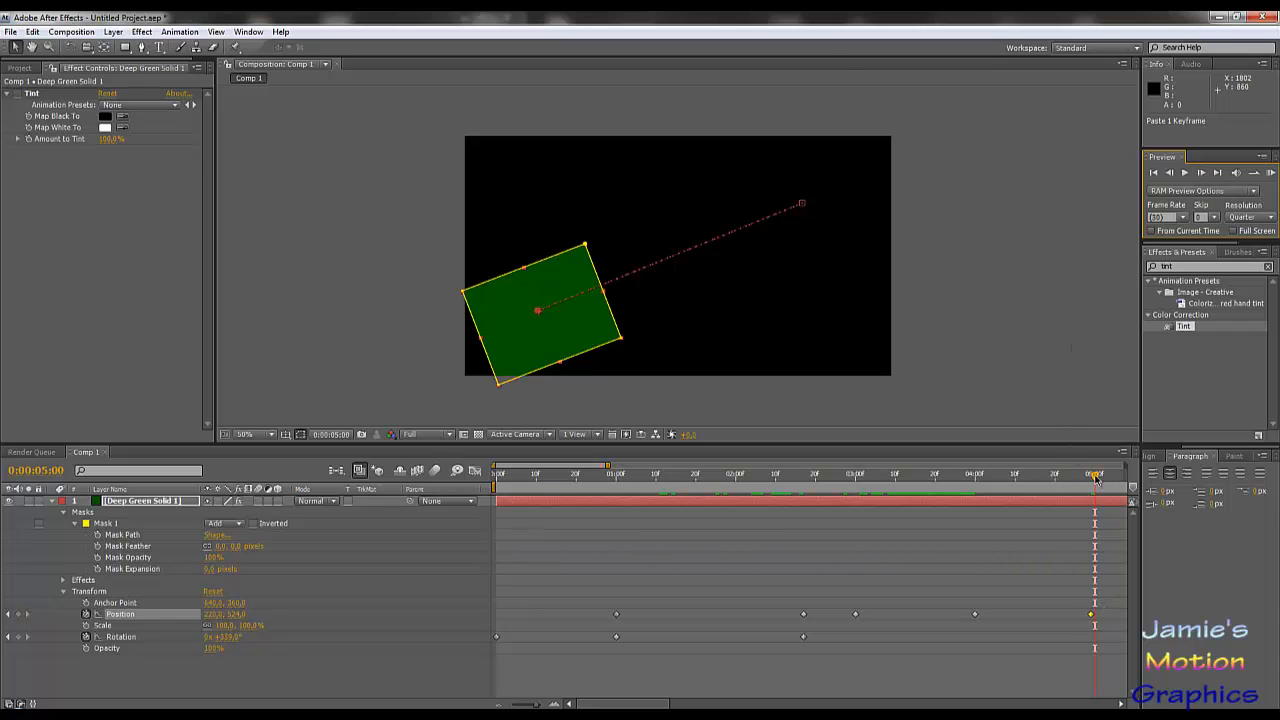
left_click_drag(1096, 478, 1097, 479)
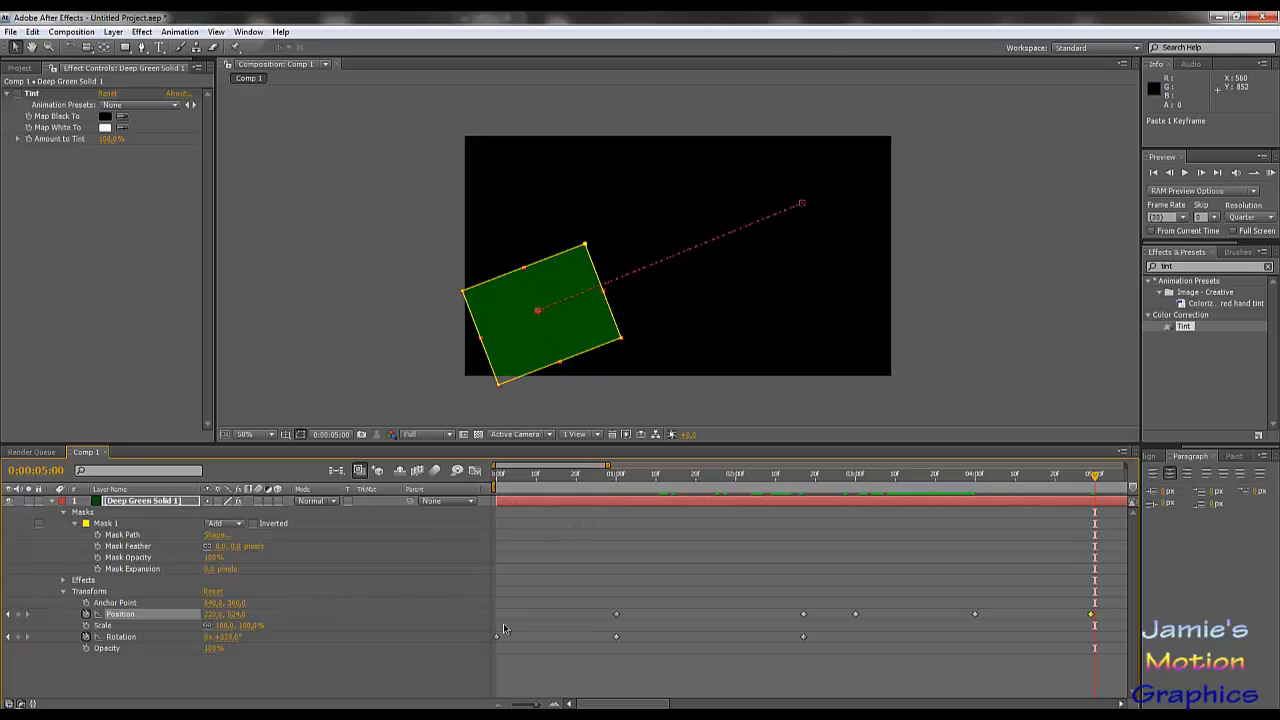
left_click(616, 615)
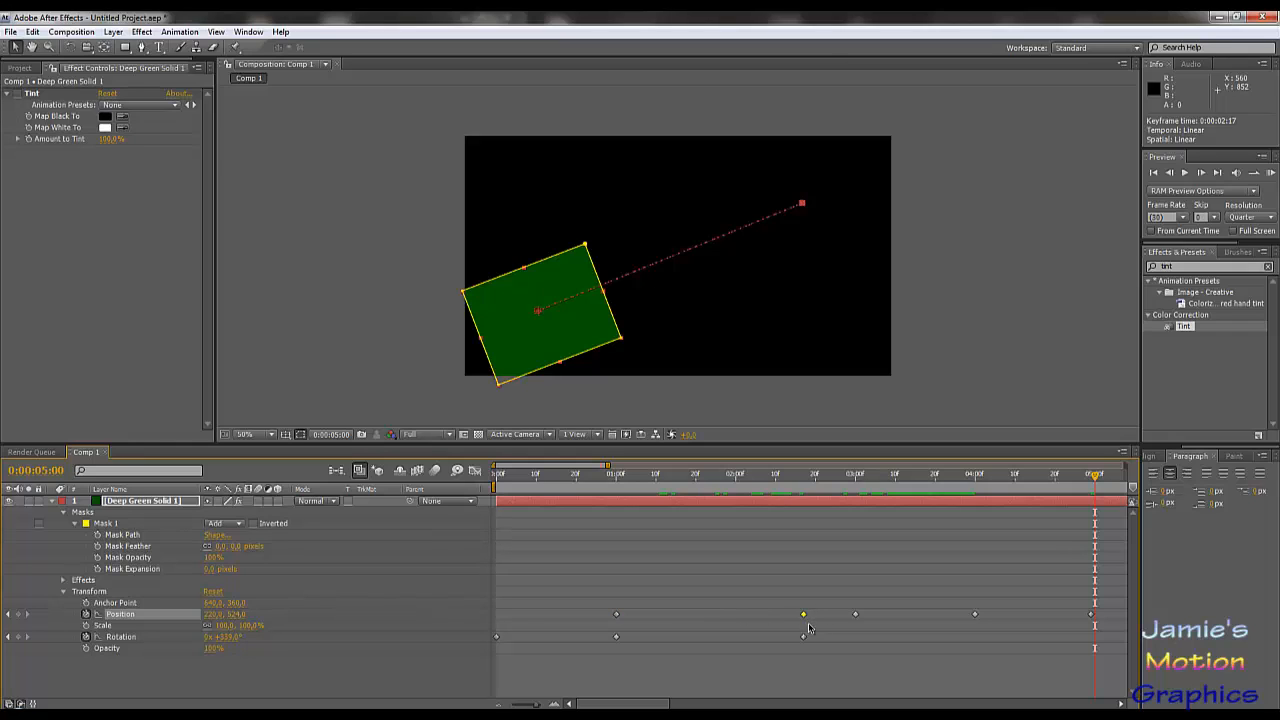
key("ctrl+v")
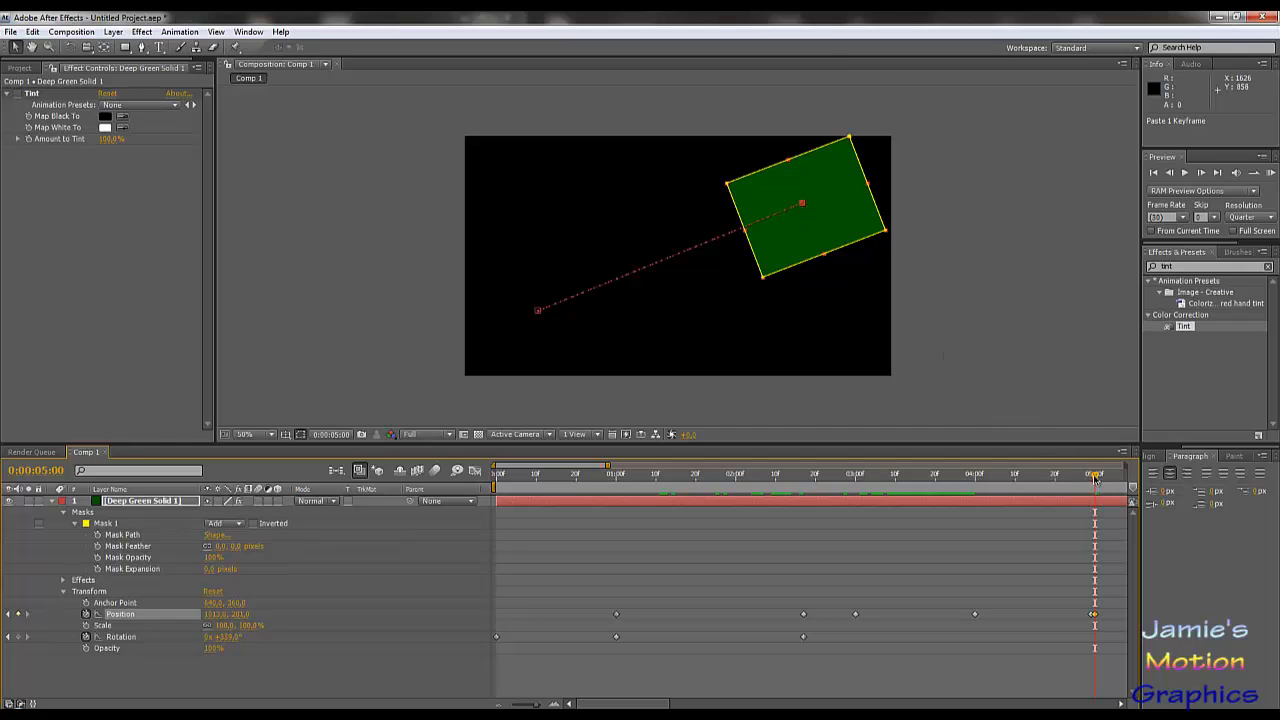
Play through 0:00:05:00, then step between 0:00:04:29 and 0:00:05:00 to examine the solid's one-frame position jump.
left_click_drag(1094, 480, 1059, 476)
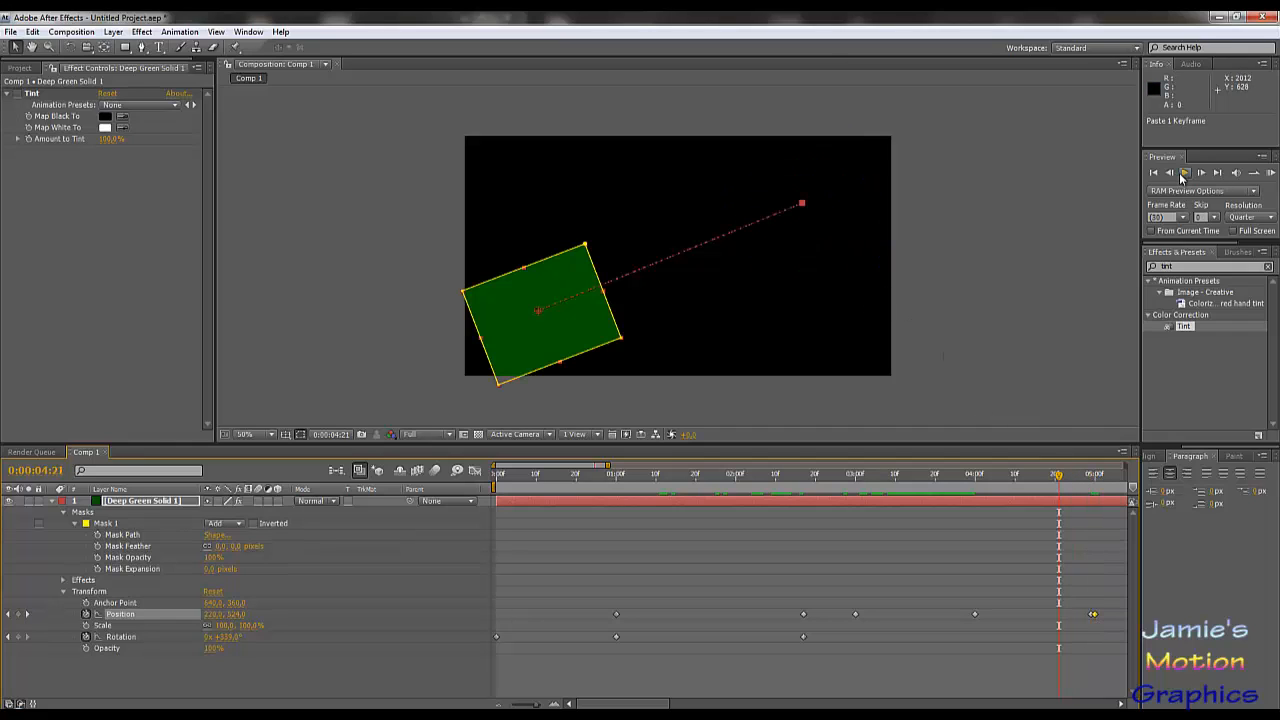
left_click(1184, 174)
left_click(1182, 175)
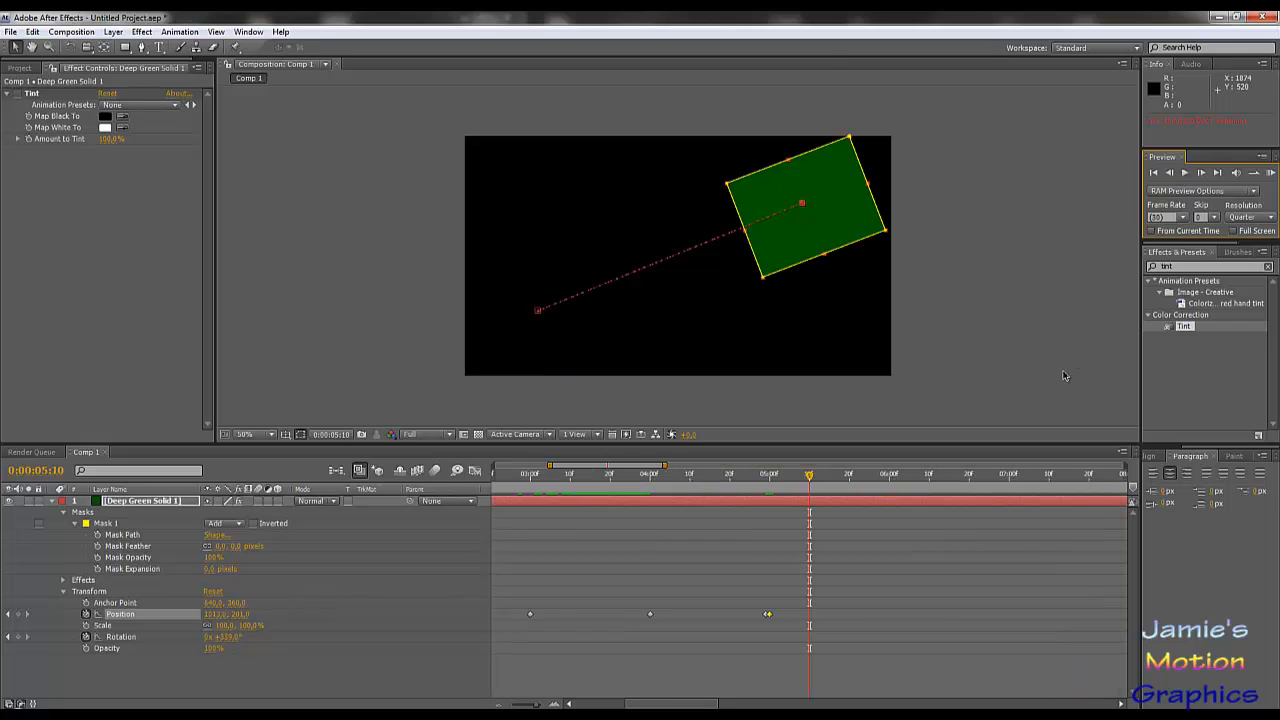
left_click_drag(809, 477, 769, 477)
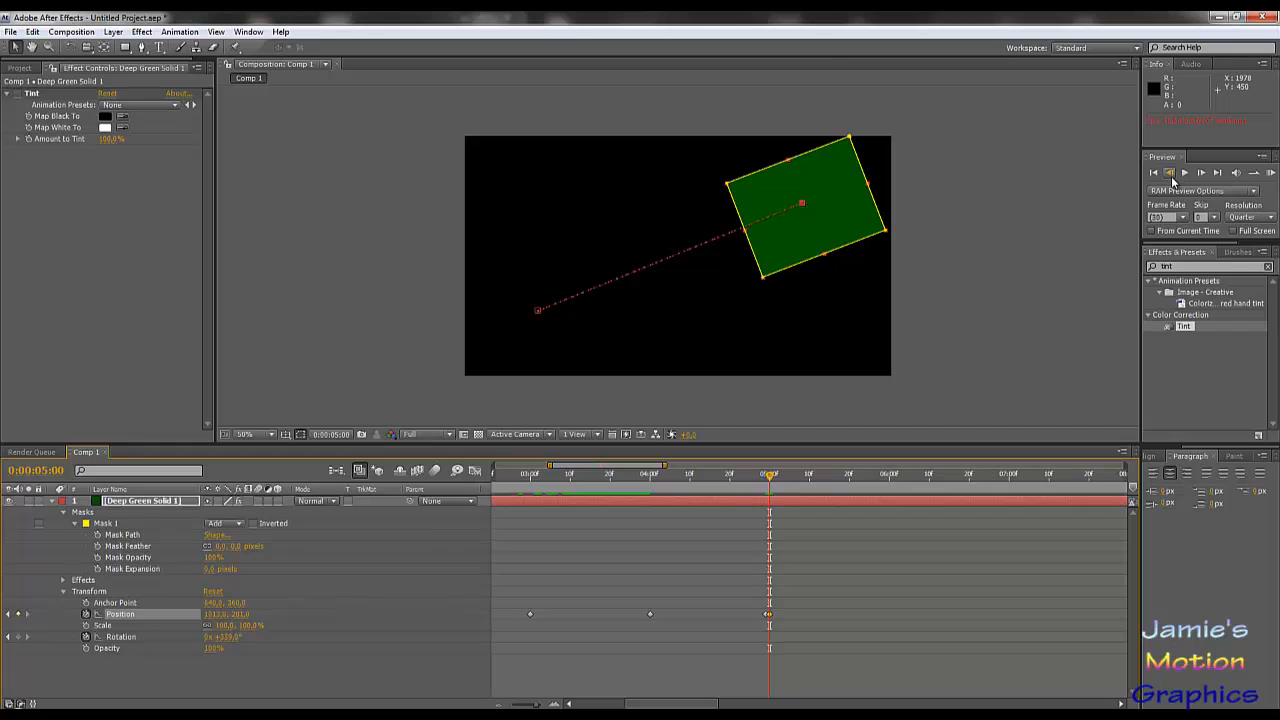
left_click(1172, 177)
left_click(1201, 176)
left_click(1173, 177)
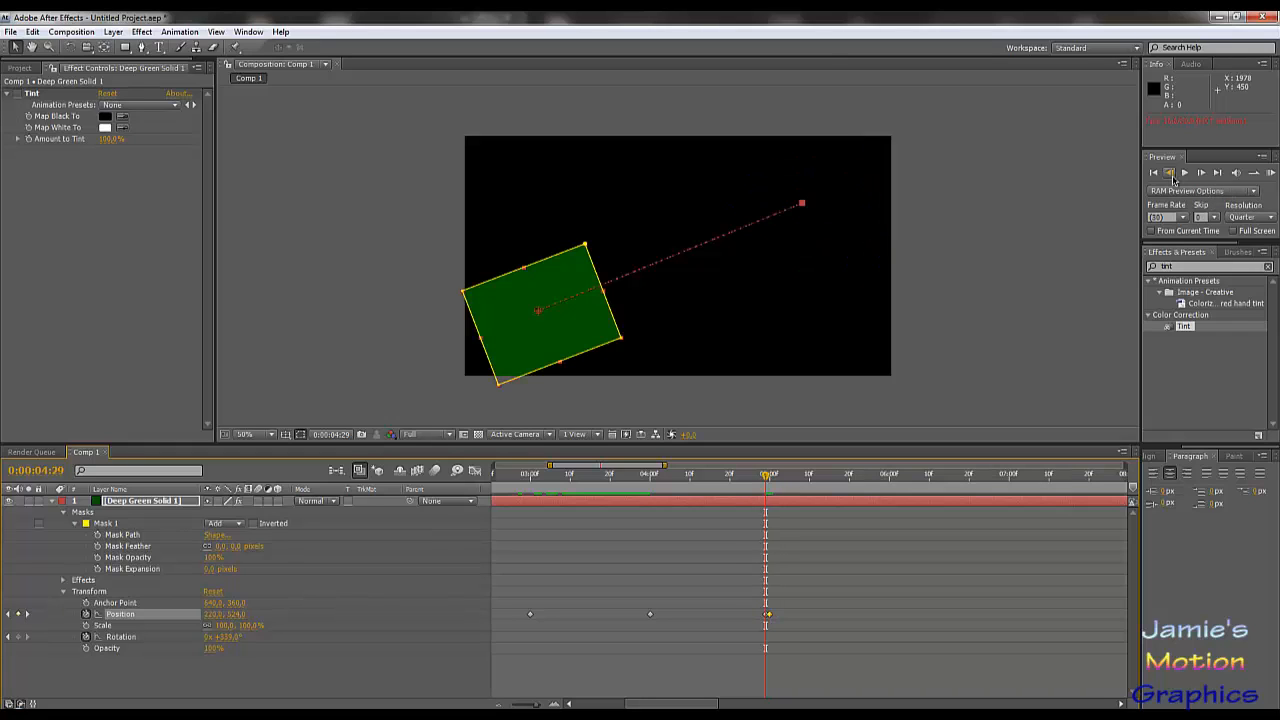
key("Page_Down")
key("Page_Up")
key("Page_Down")
key("Page_Up")
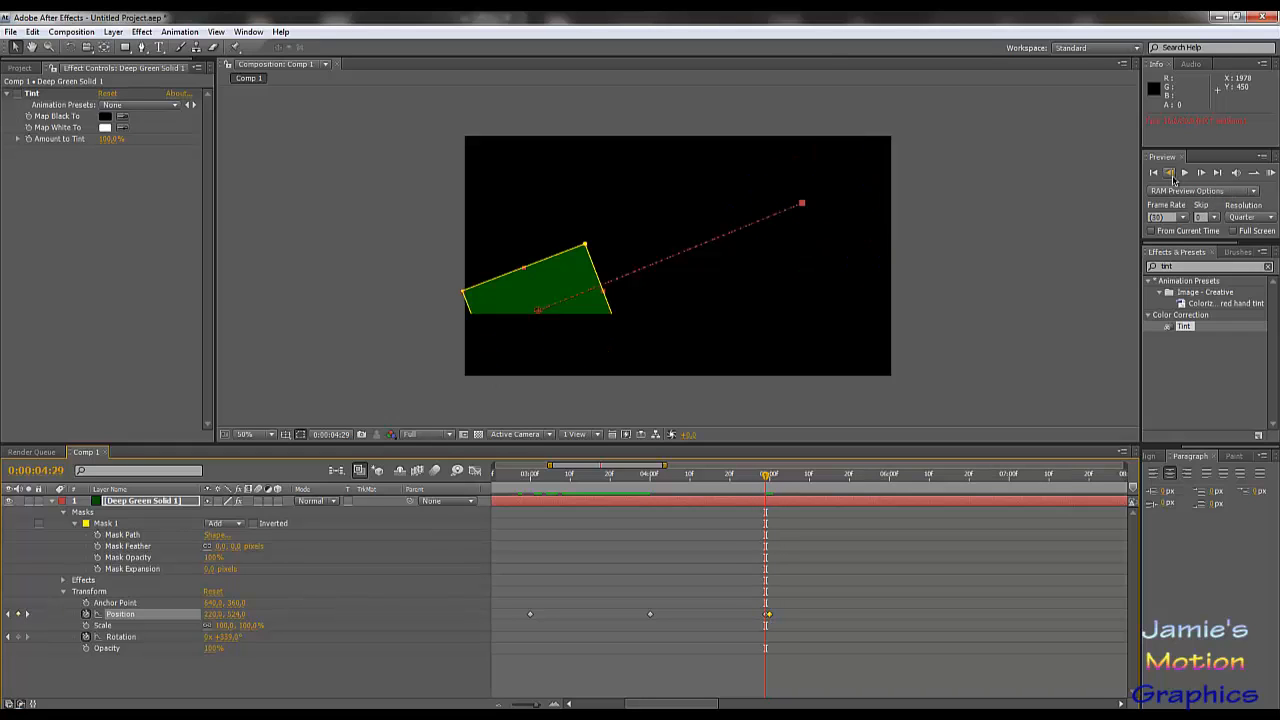
key("Page_Down")
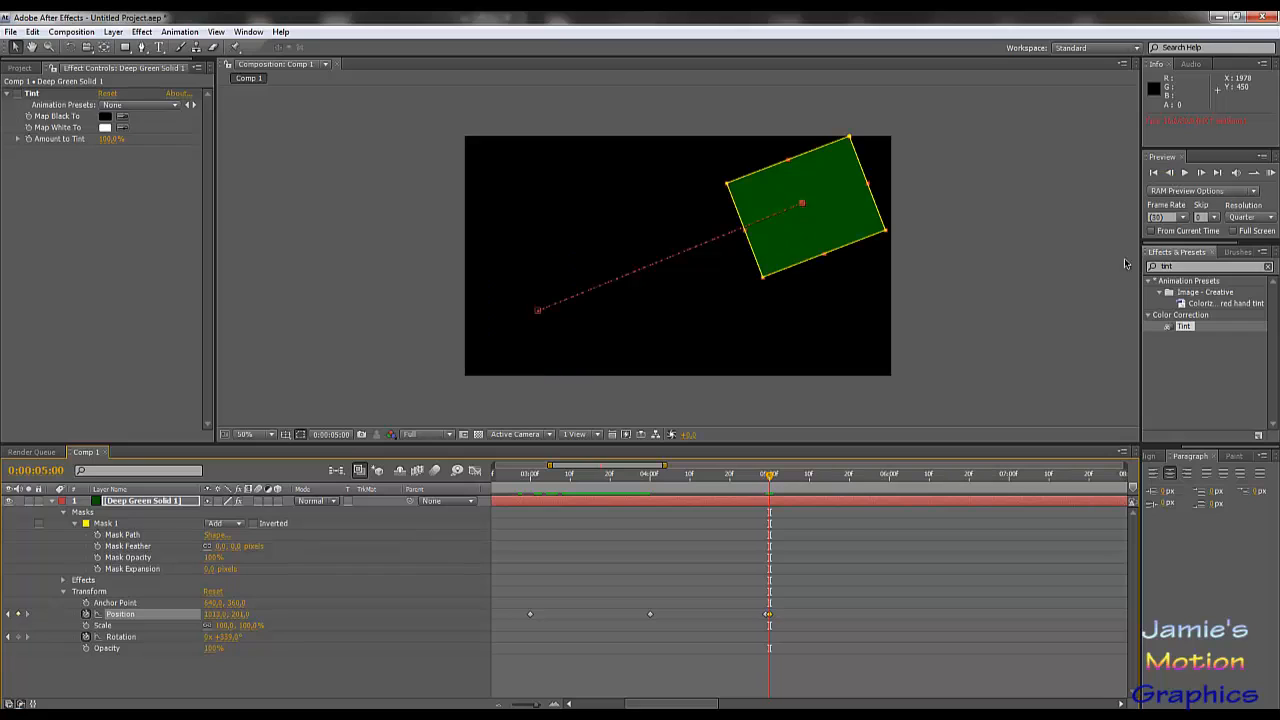
Try deleting the Position keyframe at 0:00:04:29, preview the motion up to 0:00:05:00, and undo the deletion.
left_click(763, 476)
mouse_move(766, 616)
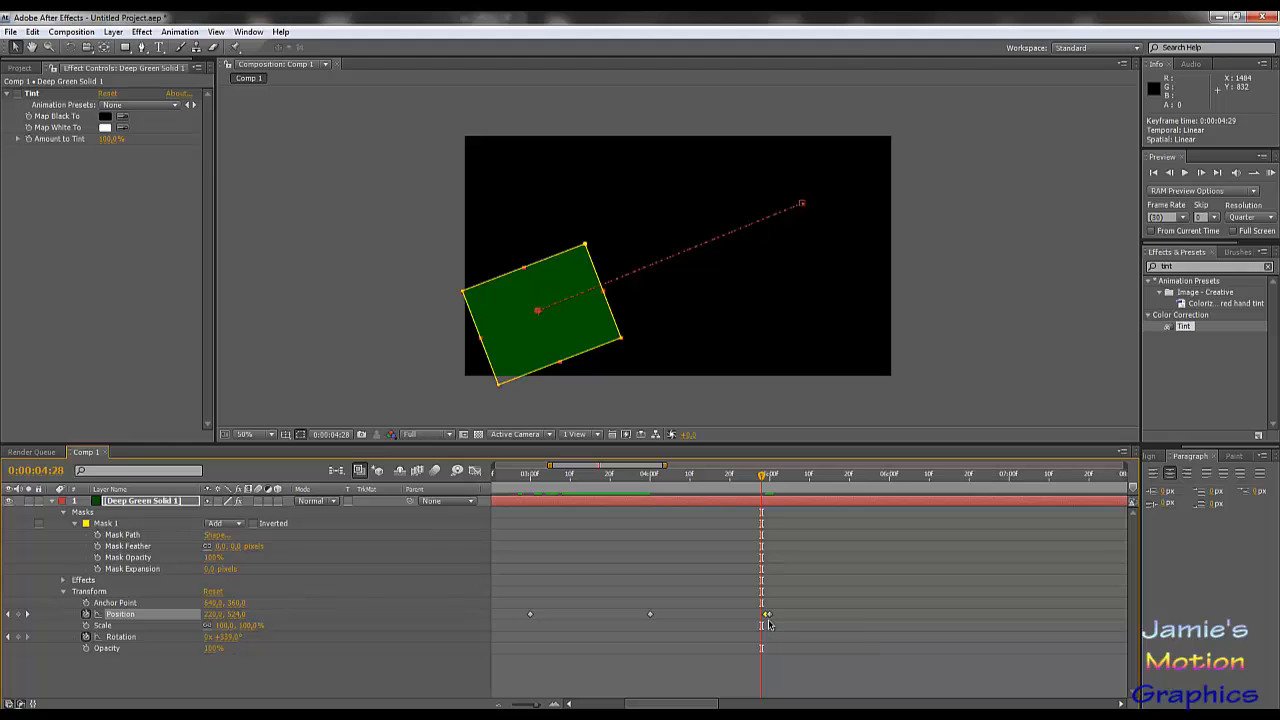
key("KP_0")
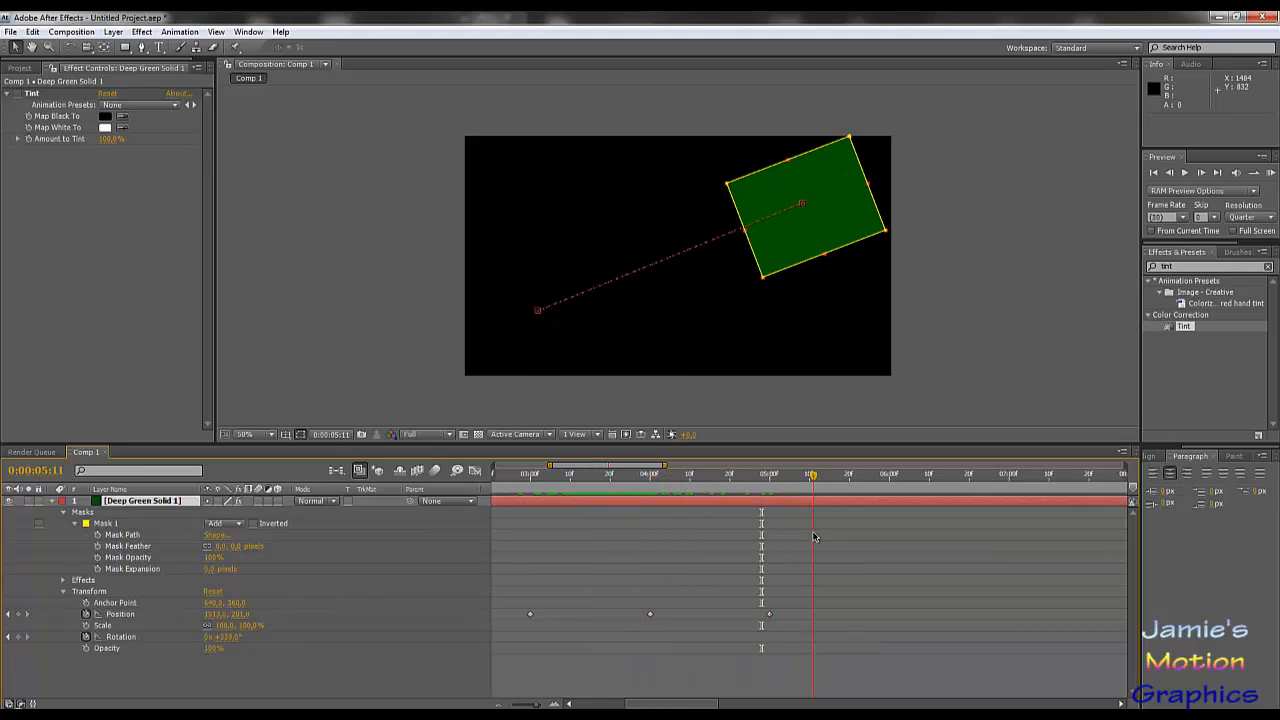
key("ctrl+z")
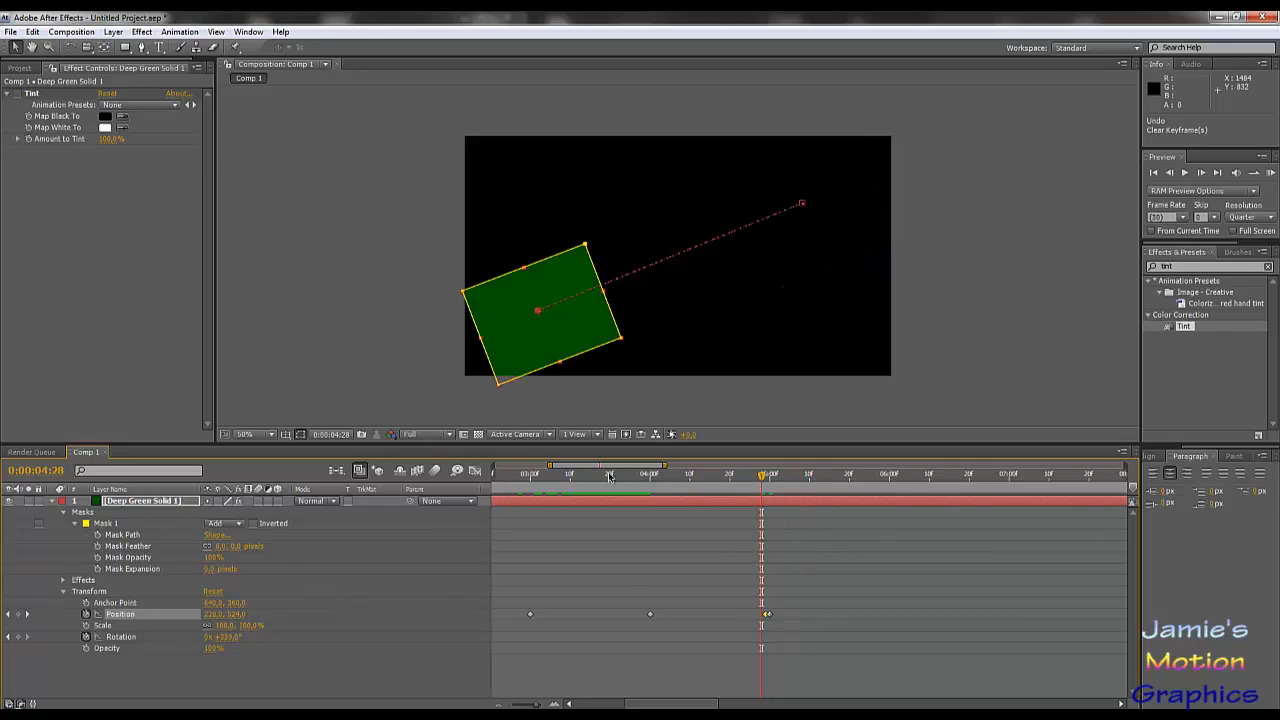
Enable keyframing for Mask 1's Mask Path at 0:00:01:18 and move its keyframe to 0:00:02:00.
left_click_drag(598, 480, 688, 529)
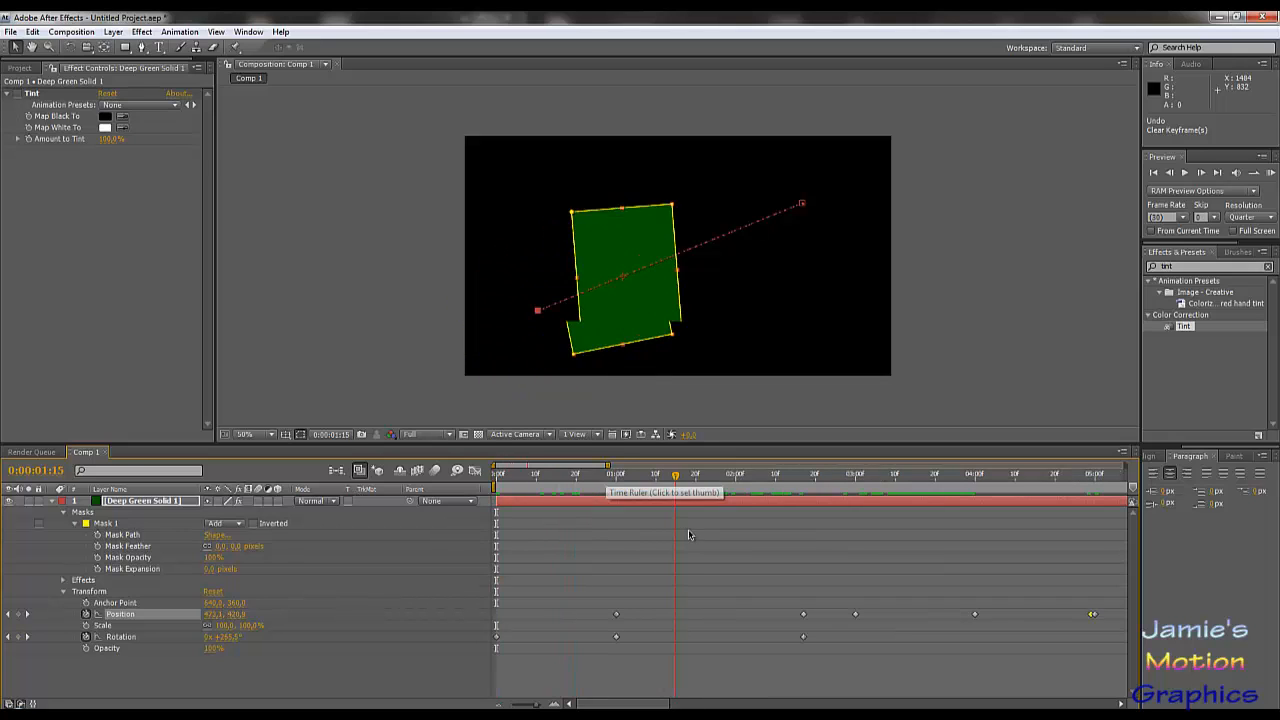
left_click(98, 536)
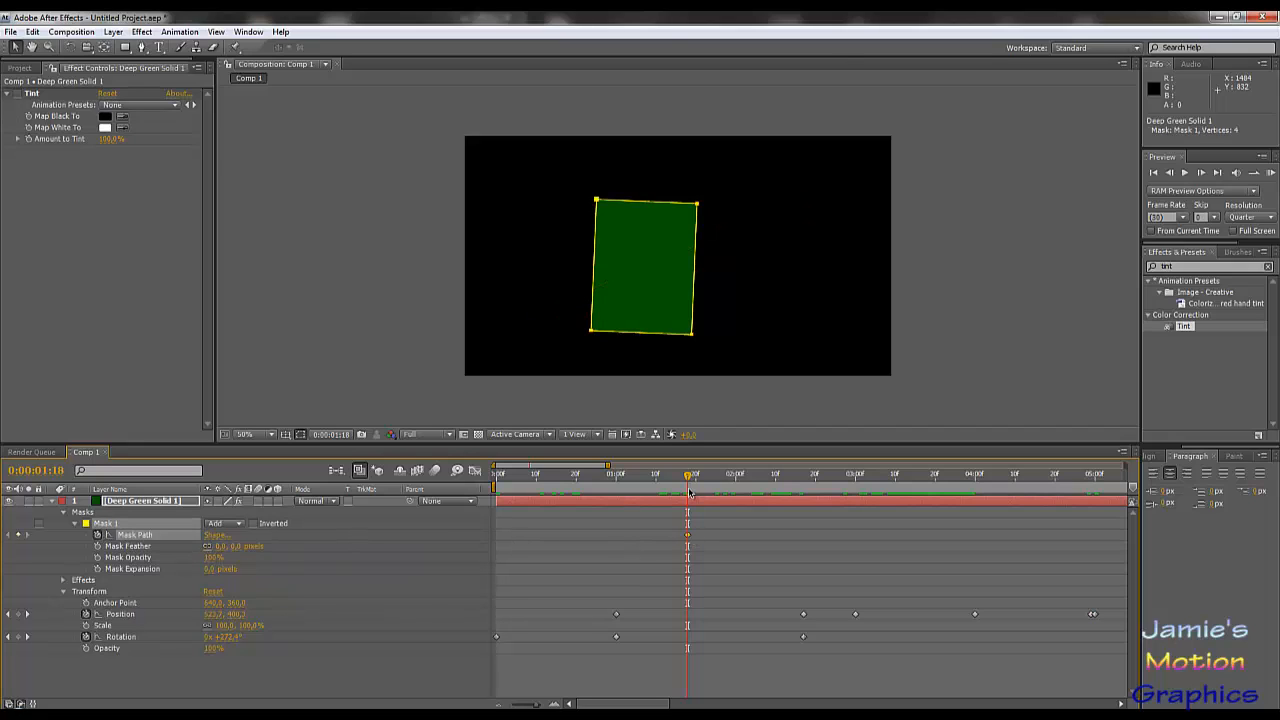
mouse_move(688, 492)
left_mouse_down()
mouse_move(712, 492)
mouse_move(685, 493)
left_mouse_up()
left_click_drag(689, 540, 738, 540)
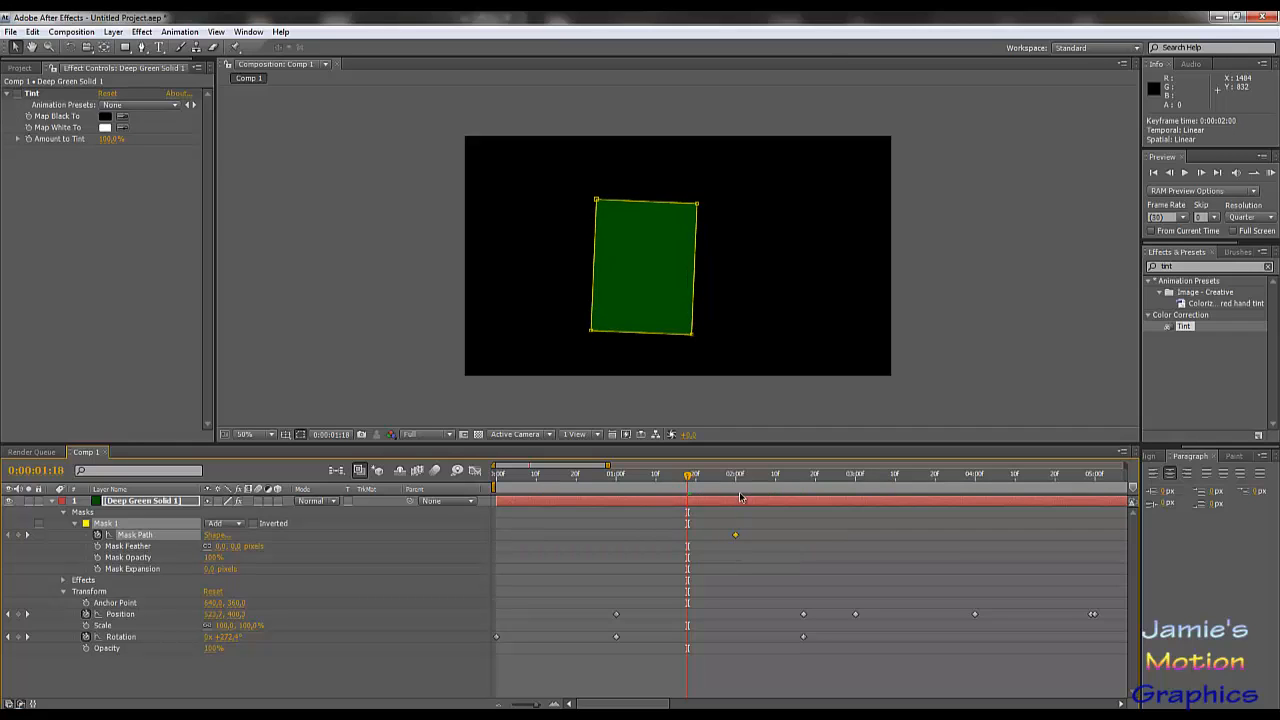
At 0:00:03:00, reset Mask 1's shape to Ellipse to add a second Mask Path keyframe.
left_click_drag(736, 487, 857, 491)
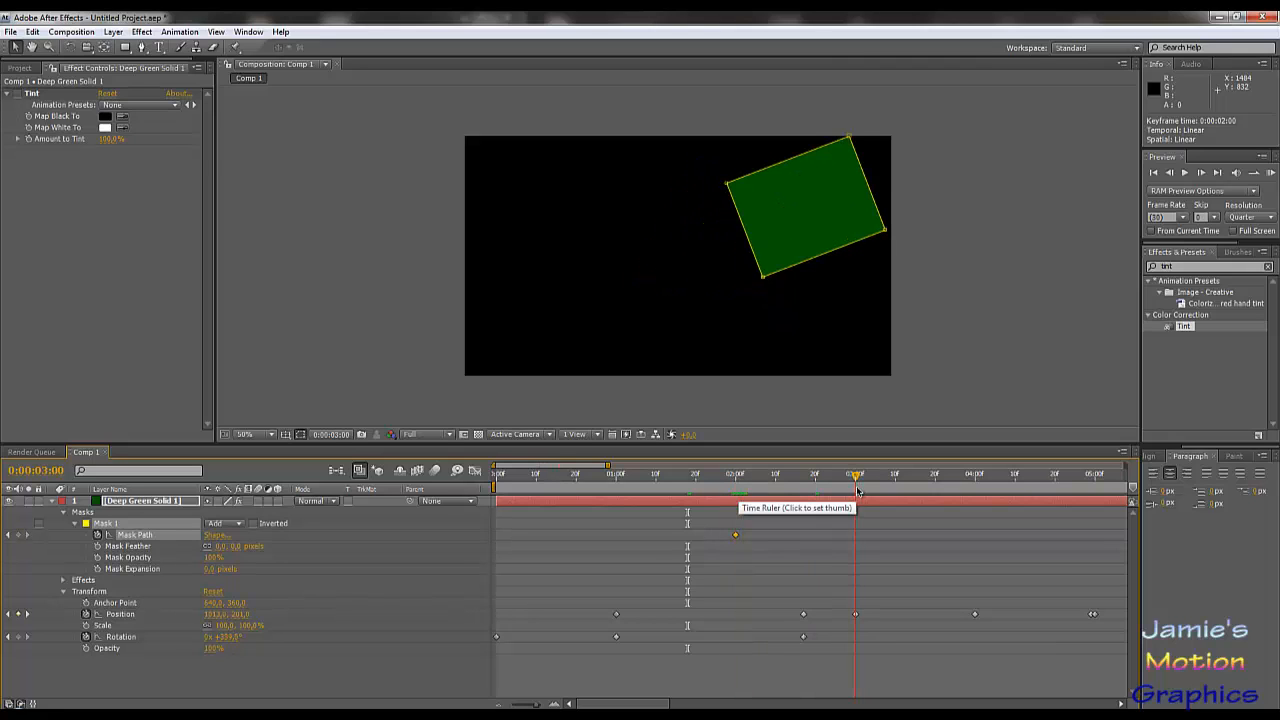
left_click(217, 535)
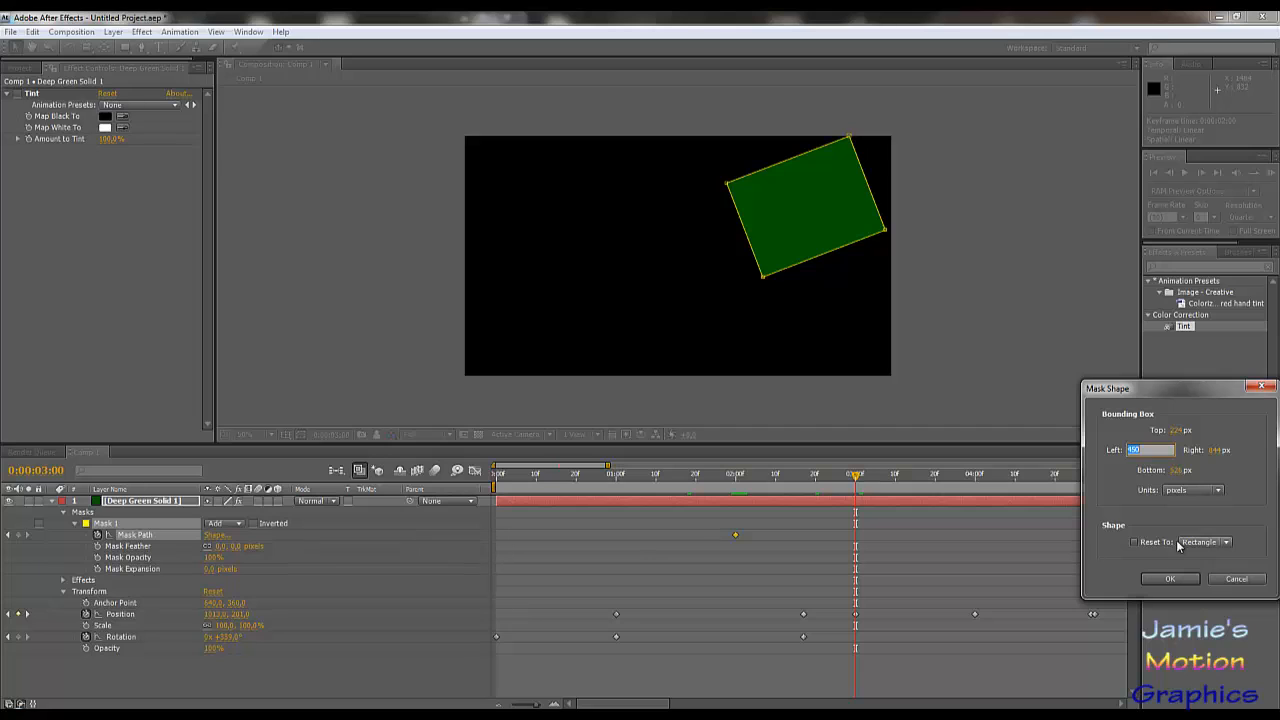
left_click(1135, 543)
left_click(1200, 542)
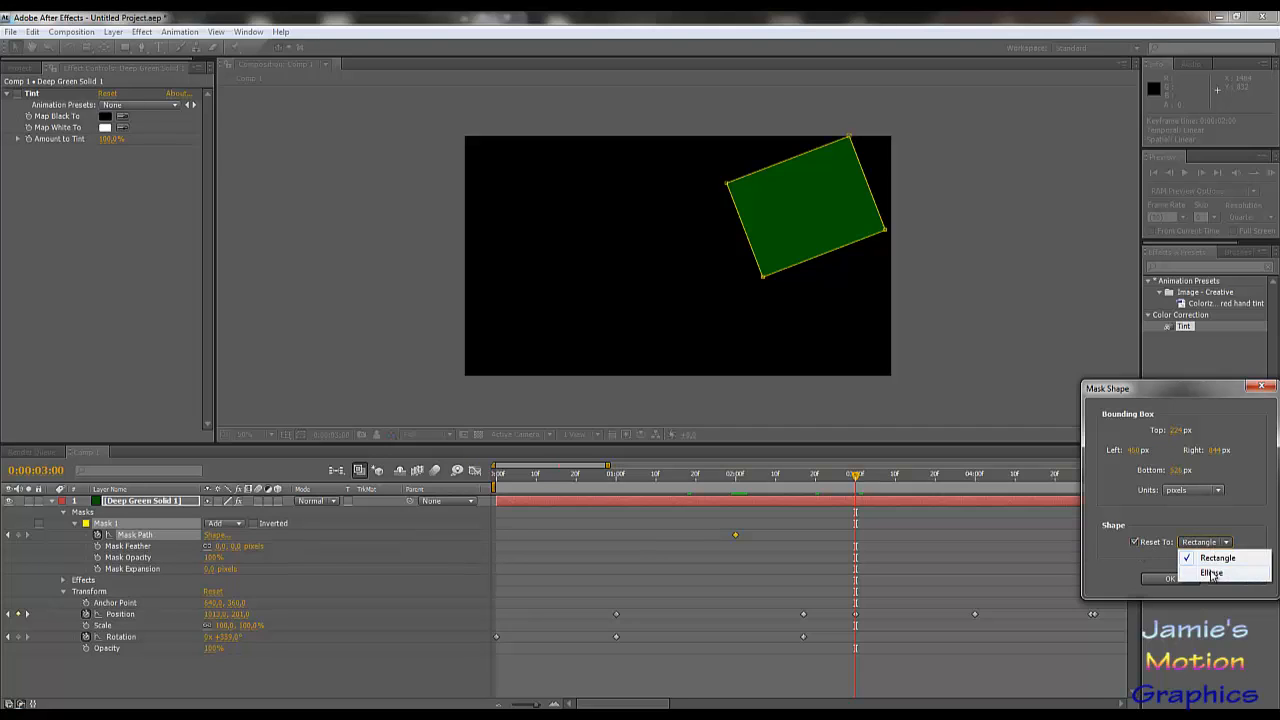
left_click(1212, 568)
left_click(1172, 580)
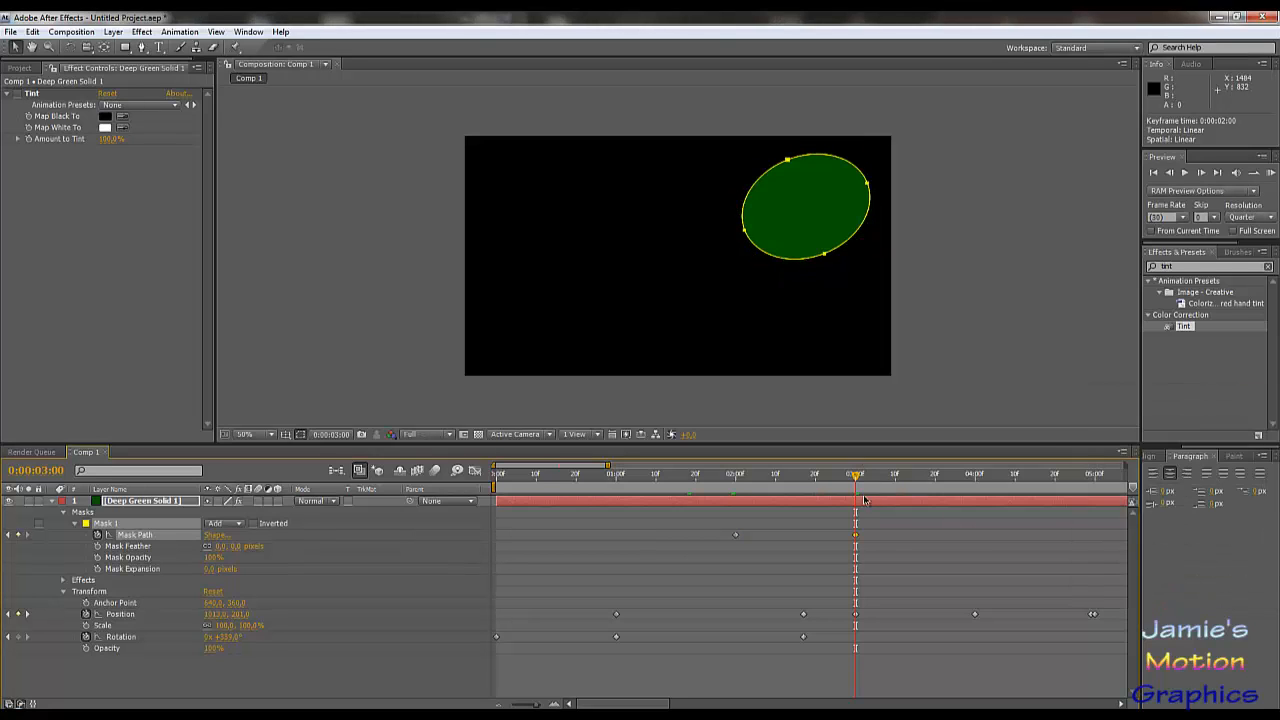
Review the mask animation past 0:00:03:00 and back to the rectangular shape at 0:00:02:00.
left_click_drag(855, 488, 855, 522)
key("space")
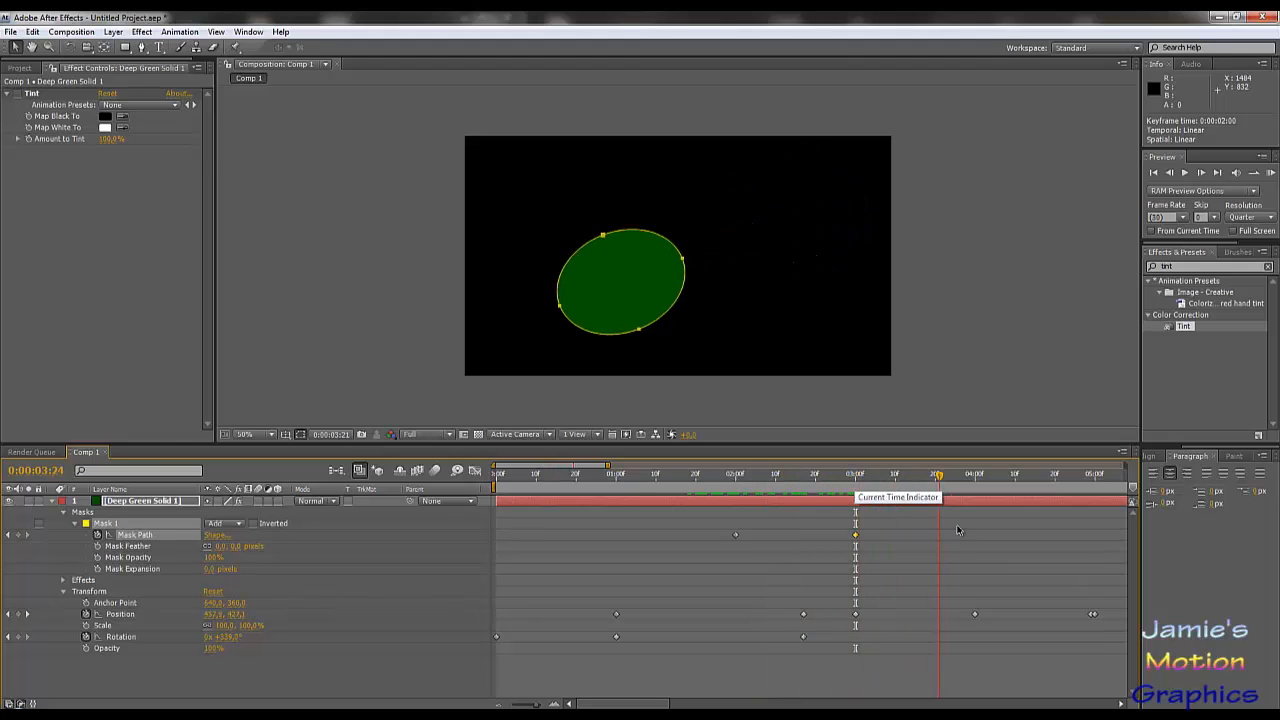
left_click_drag(946, 531, 736, 547)
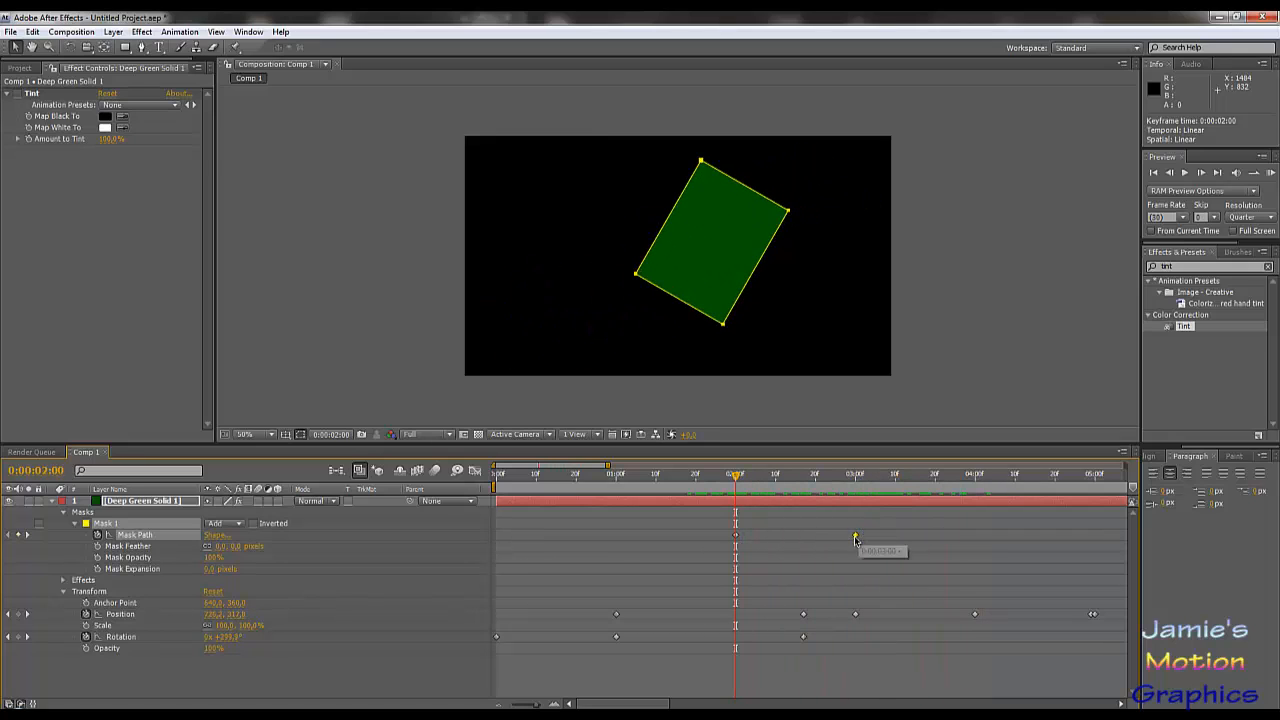
Try the elliptical Mask Path keyframe at 0:00:02:17, 0:00:03:17 and 0:00:02:26, checking the morph speed, and return it to 0:00:03:00.
left_click_drag(855, 538, 803, 536)
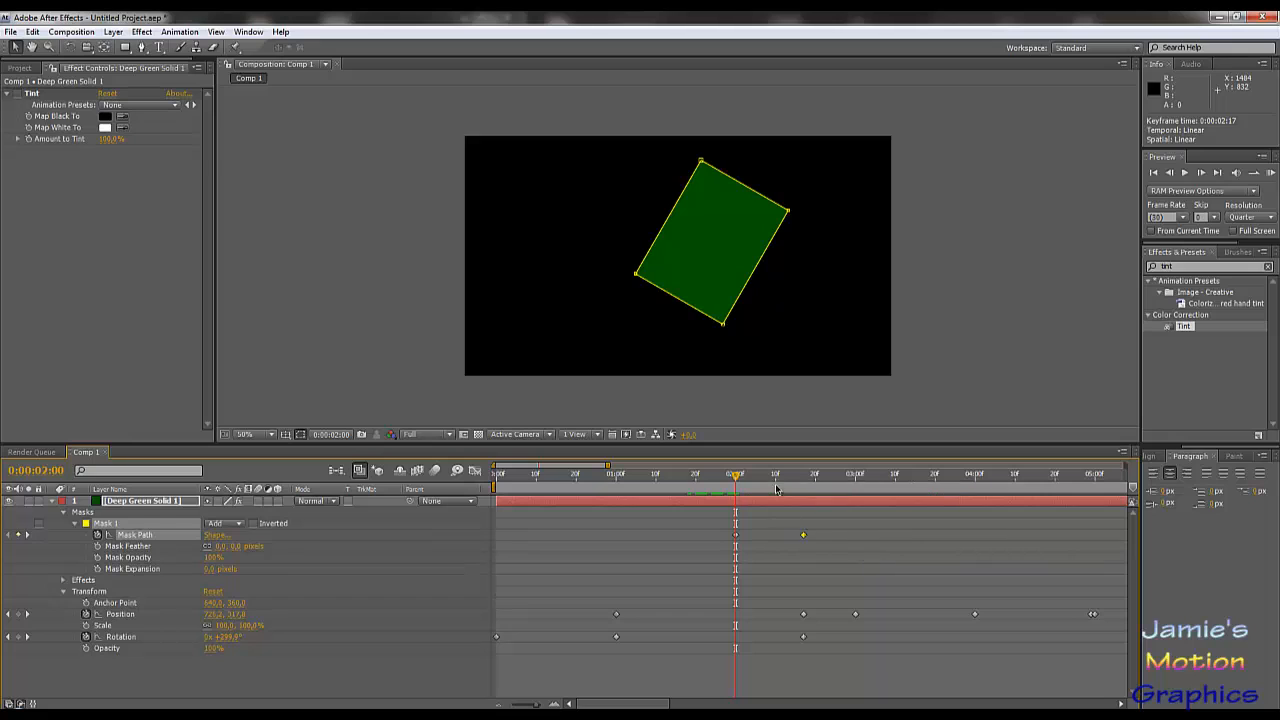
left_click_drag(771, 480, 859, 500)
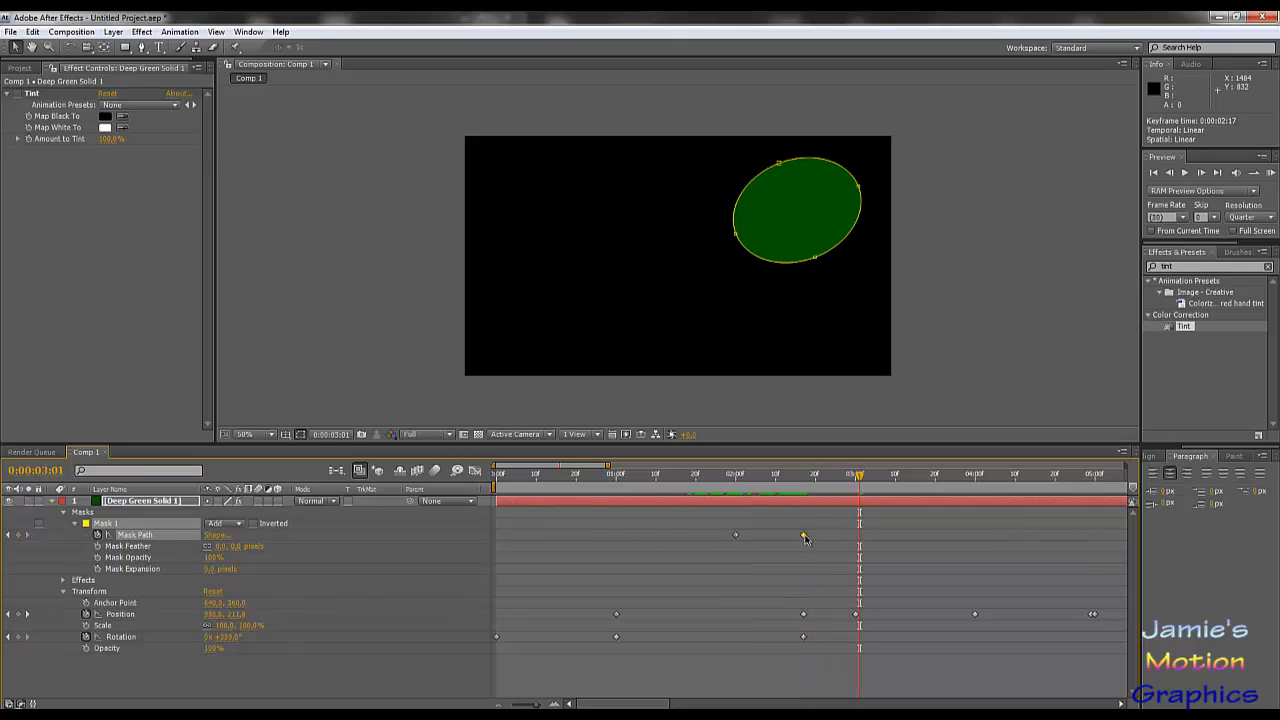
left_click_drag(805, 538, 922, 535)
left_click_drag(859, 477, 943, 478)
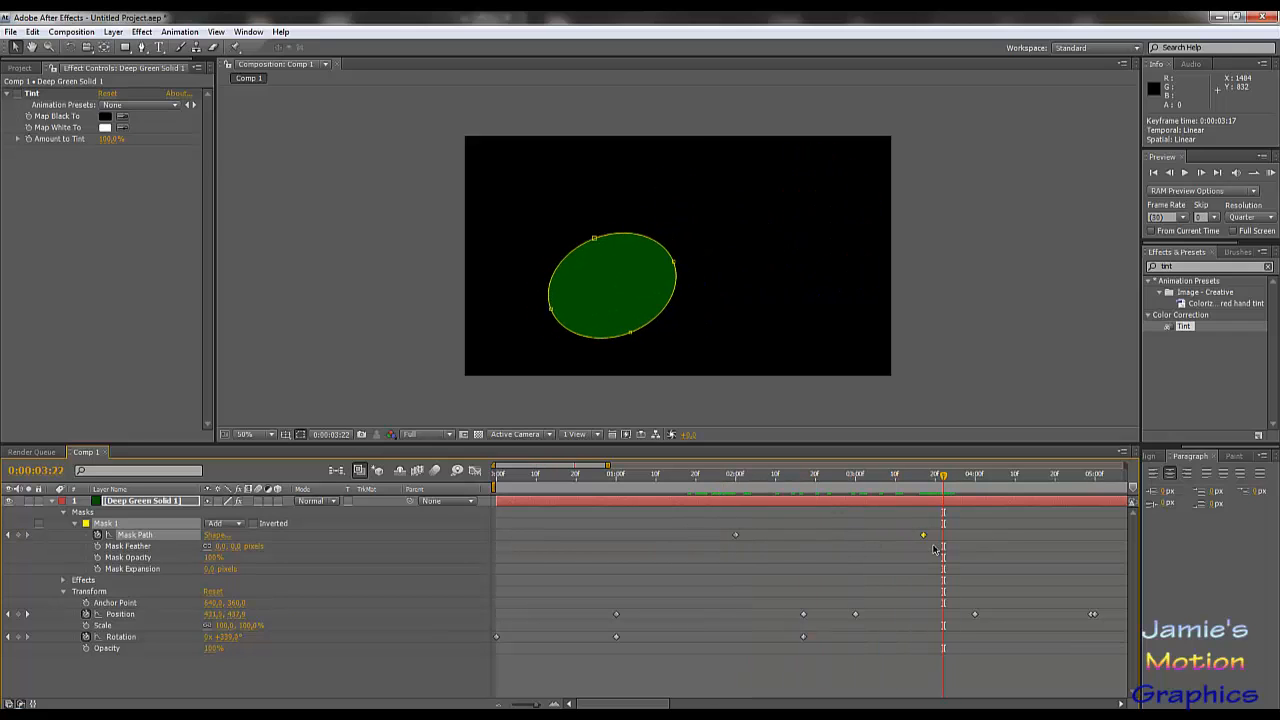
left_click_drag(903, 478, 737, 506)
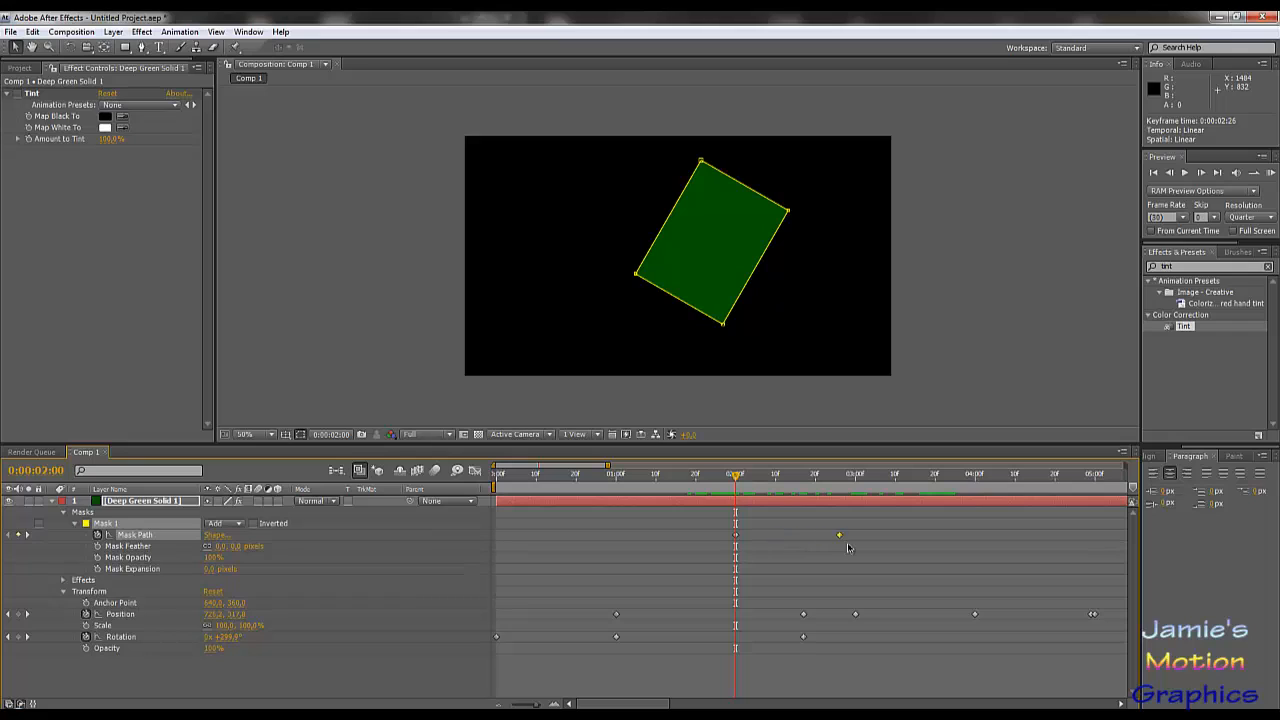
left_click_drag(847, 543, 855, 544)
left_click_drag(855, 538, 772, 538)
mouse_move(743, 484)
left_mouse_down()
mouse_move(775, 482)
mouse_move(738, 500)
left_mouse_up()
At 0:00:00:29, try disabling keyframing for Mask Path, and undo the removal of its keyframes.
left_click_drag(733, 487, 612, 487)
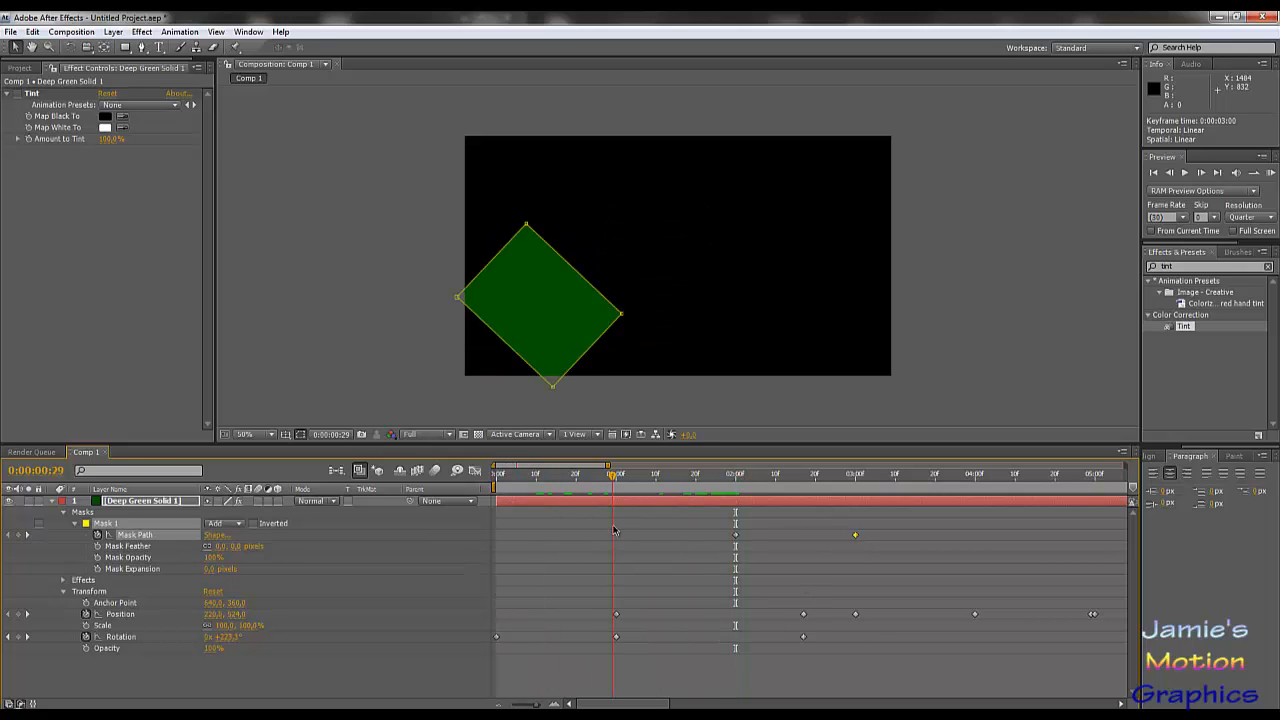
left_click(97, 536)
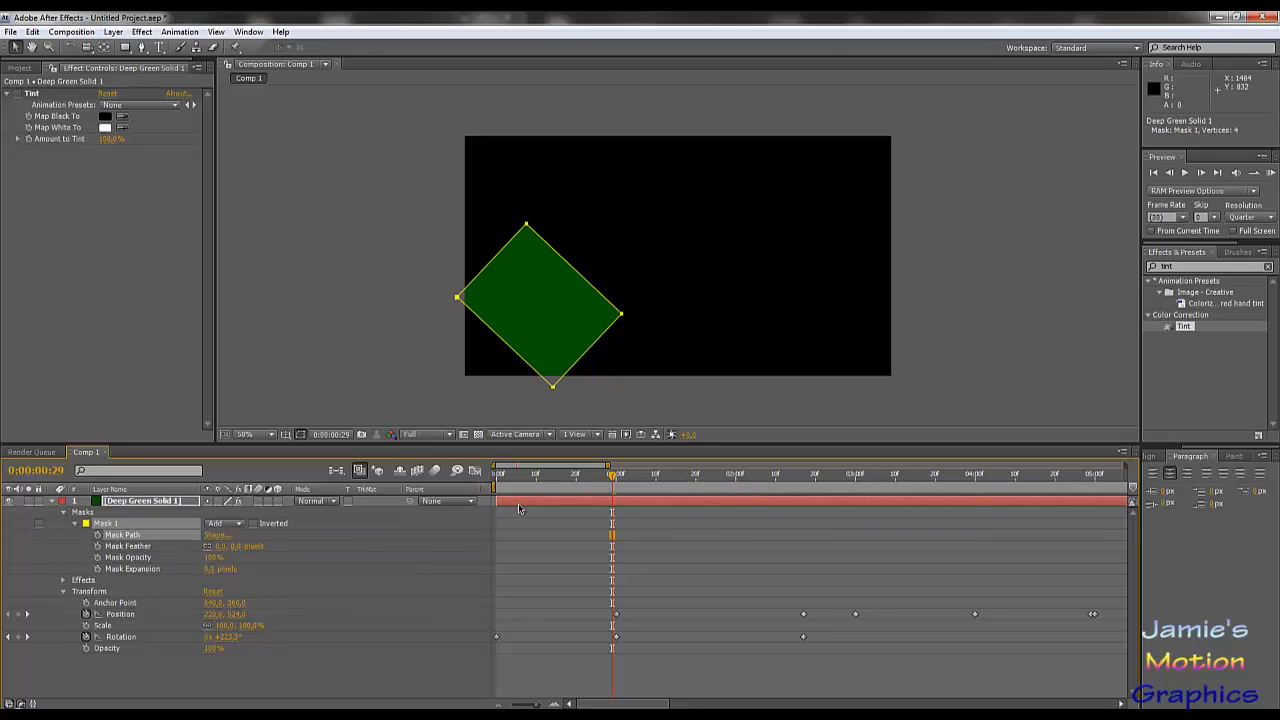
key("ctrl+z")
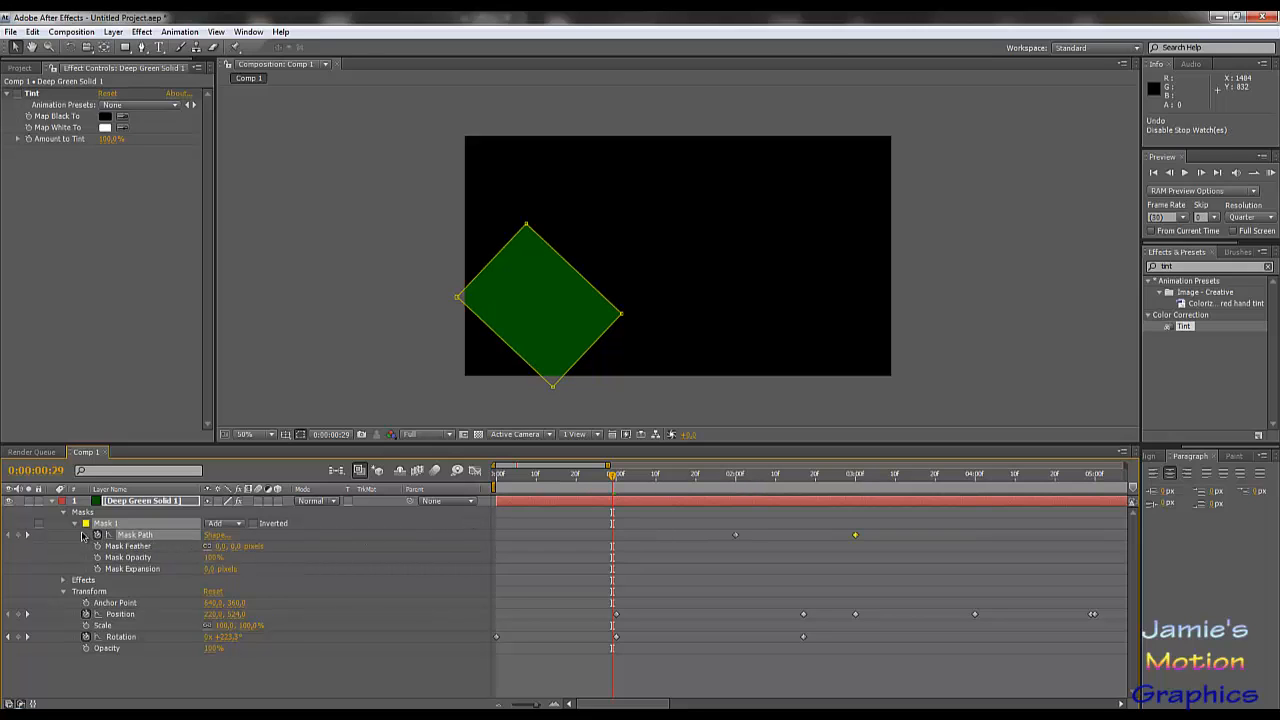
Try disabling keyframing for Mask Path at 0:00:00:29 and again at 0:00:02:18, undoing the keyframe removal each time.
left_click(97, 536)
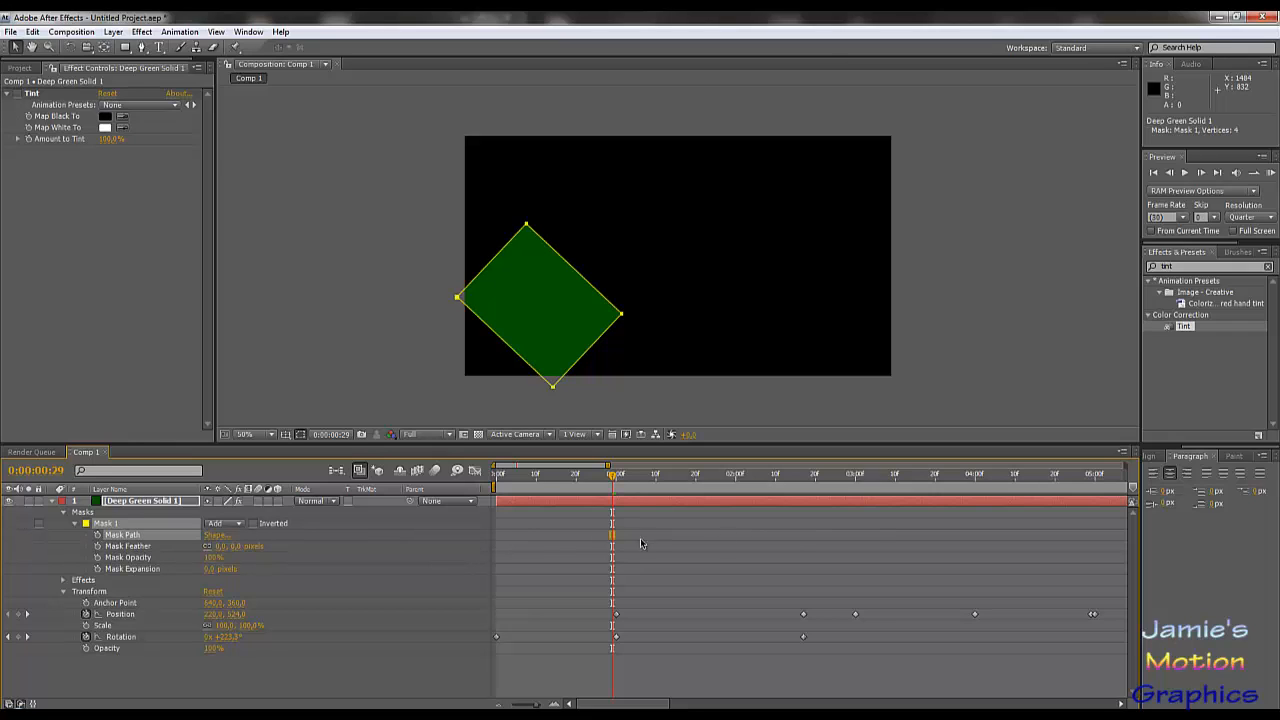
key("ctrl+z")
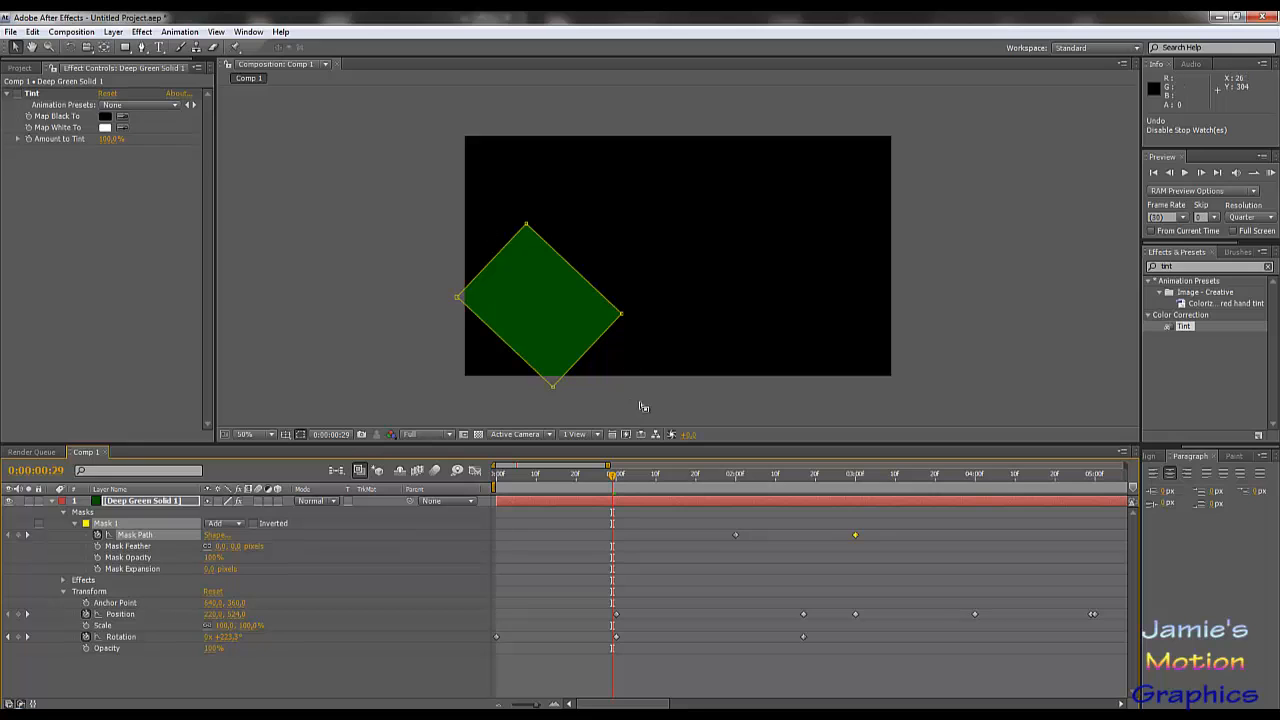
left_click_drag(613, 477, 808, 522)
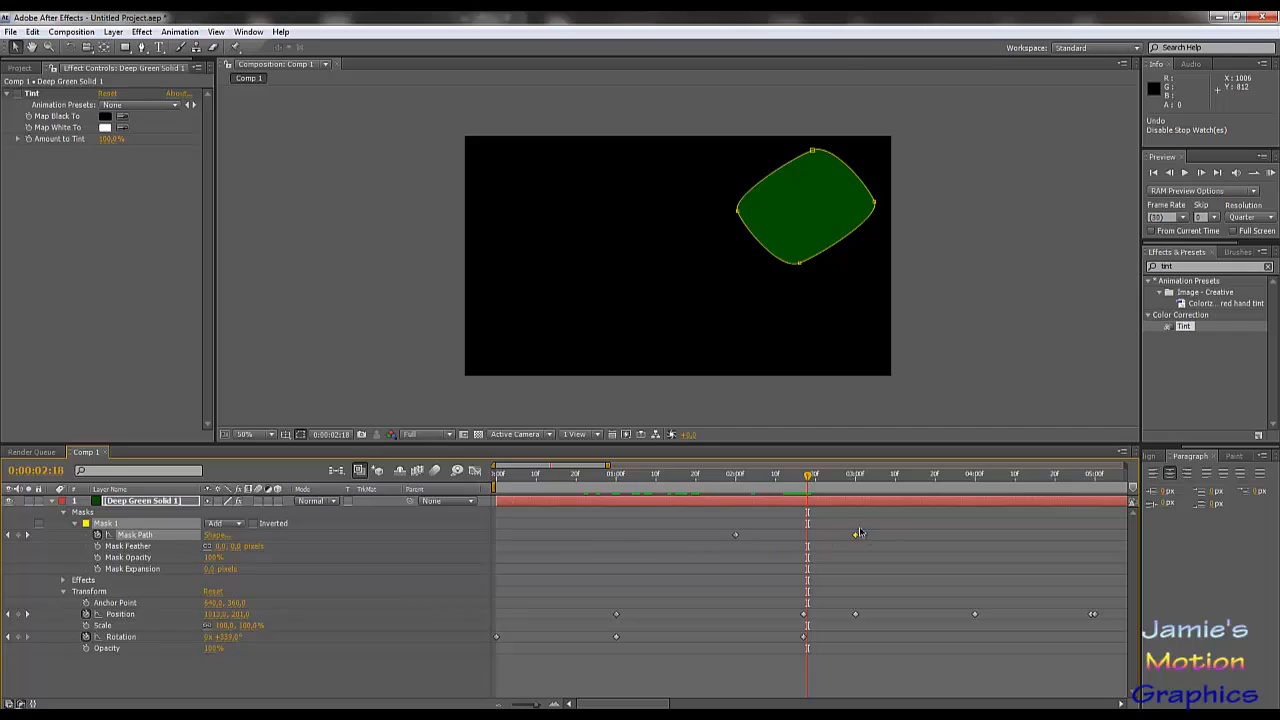
left_click(108, 535)
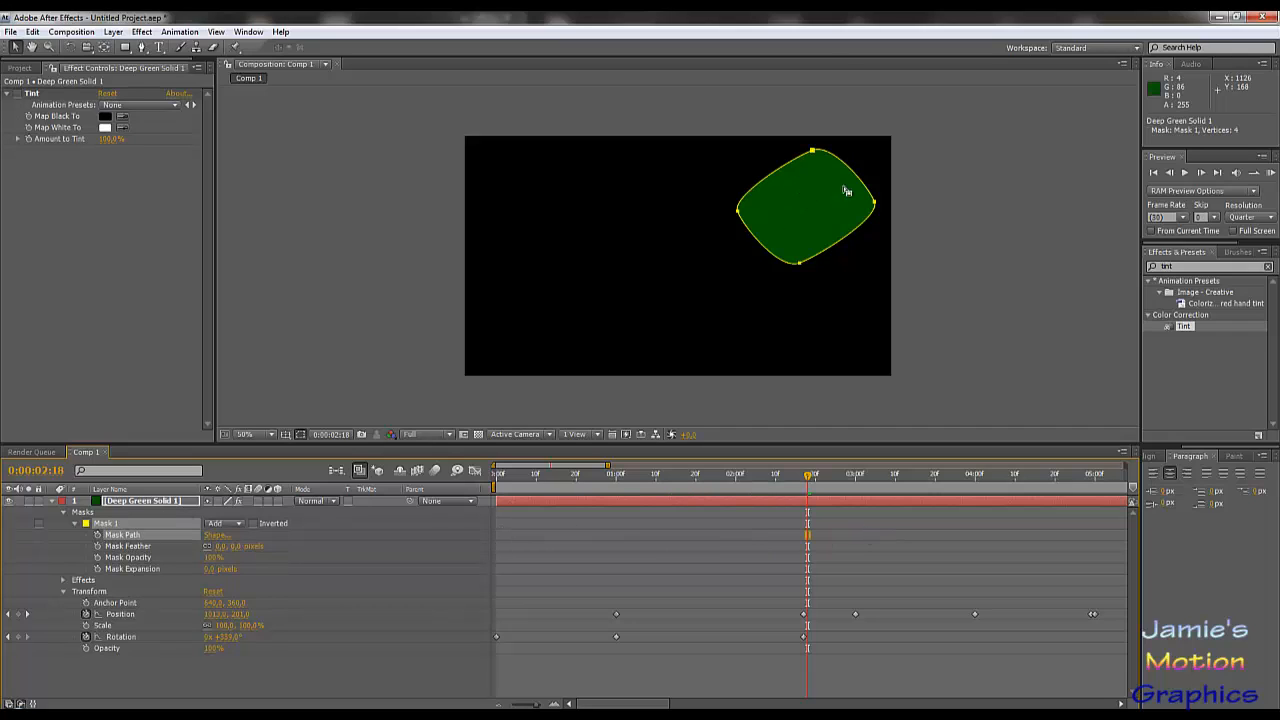
key("ctrl+z")
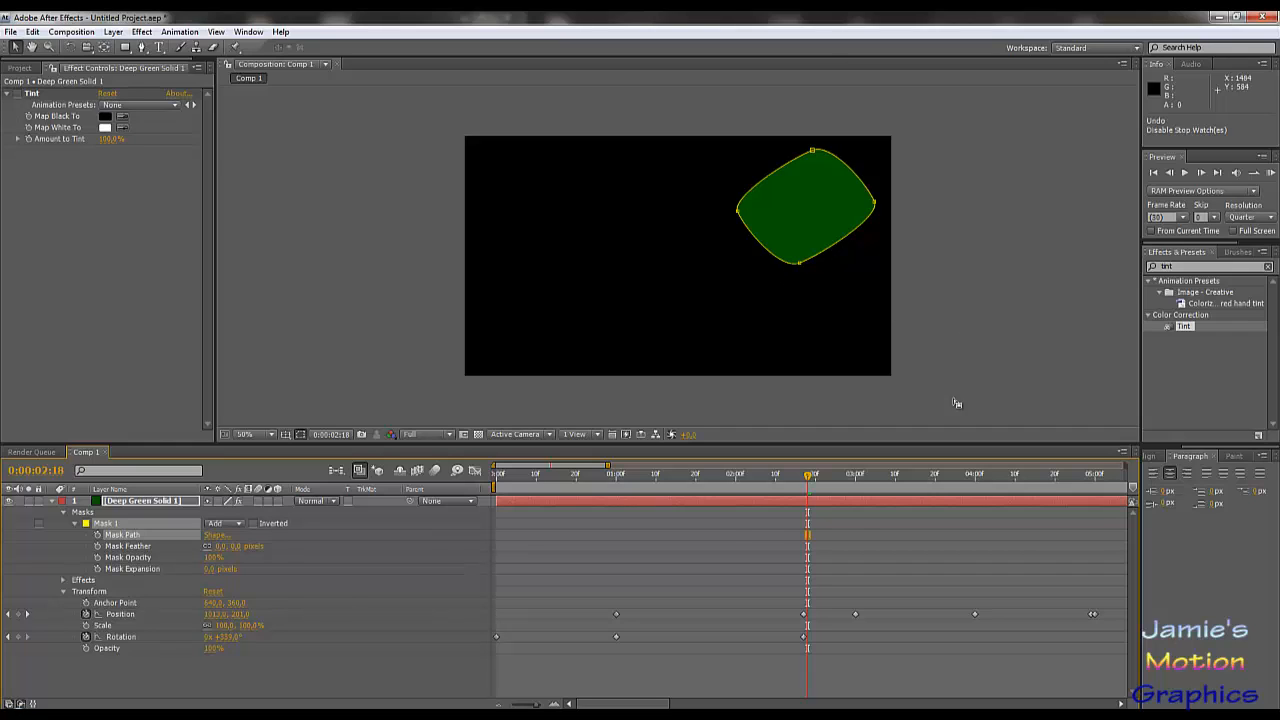
Try disabling keyframing for Mask Path at 0:00:03:13, and undo it together with the earlier keyframe move.
left_click_drag(810, 481, 908, 477)
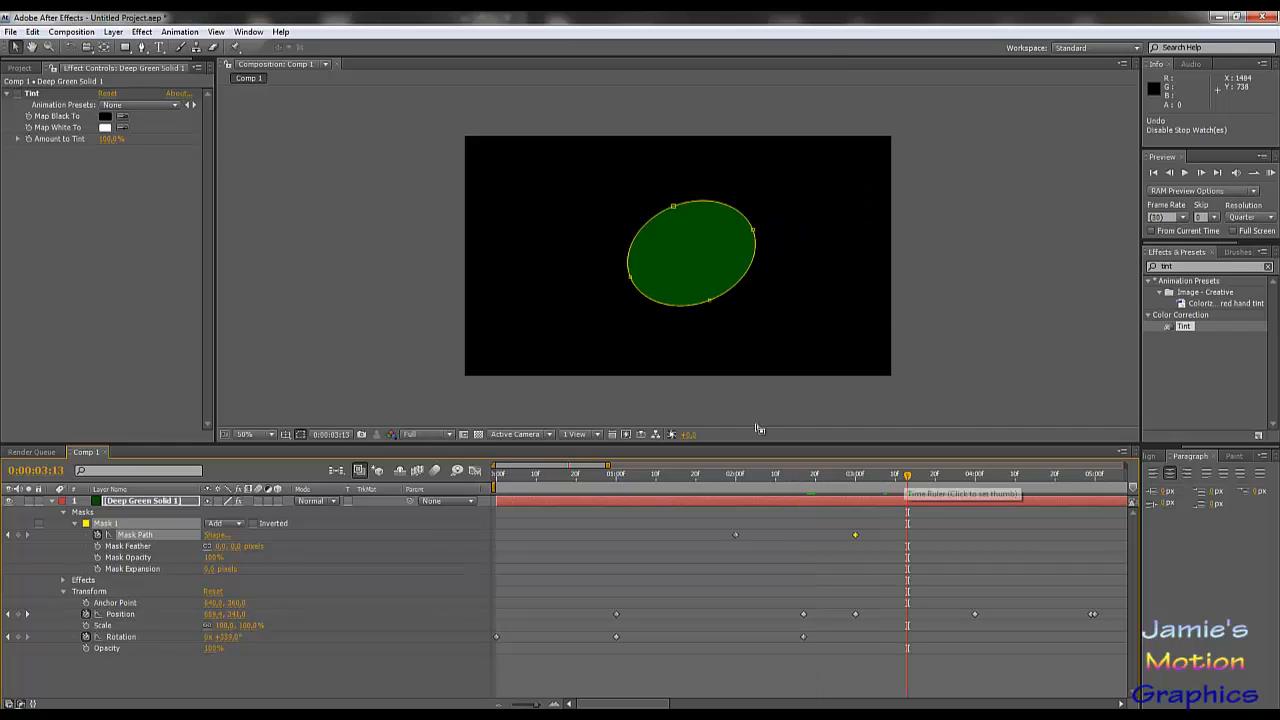
left_click(96, 535)
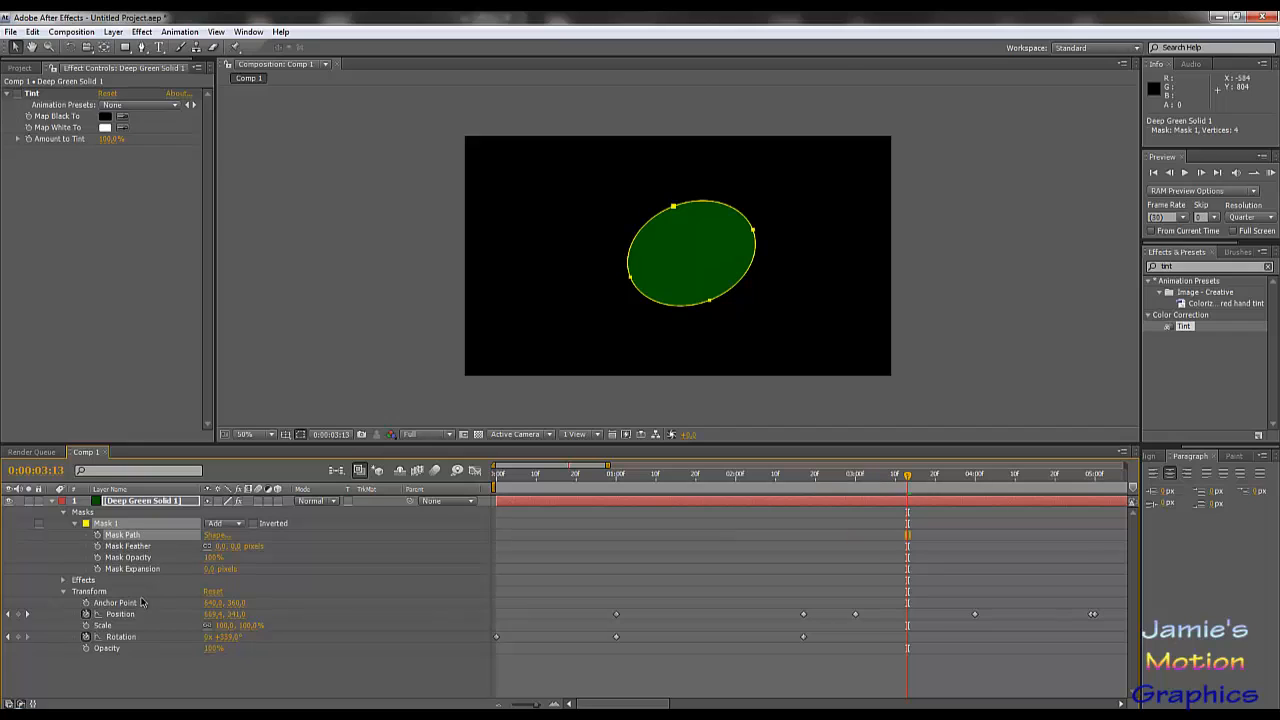
key("ctrl+z")
key("ctrl+z")
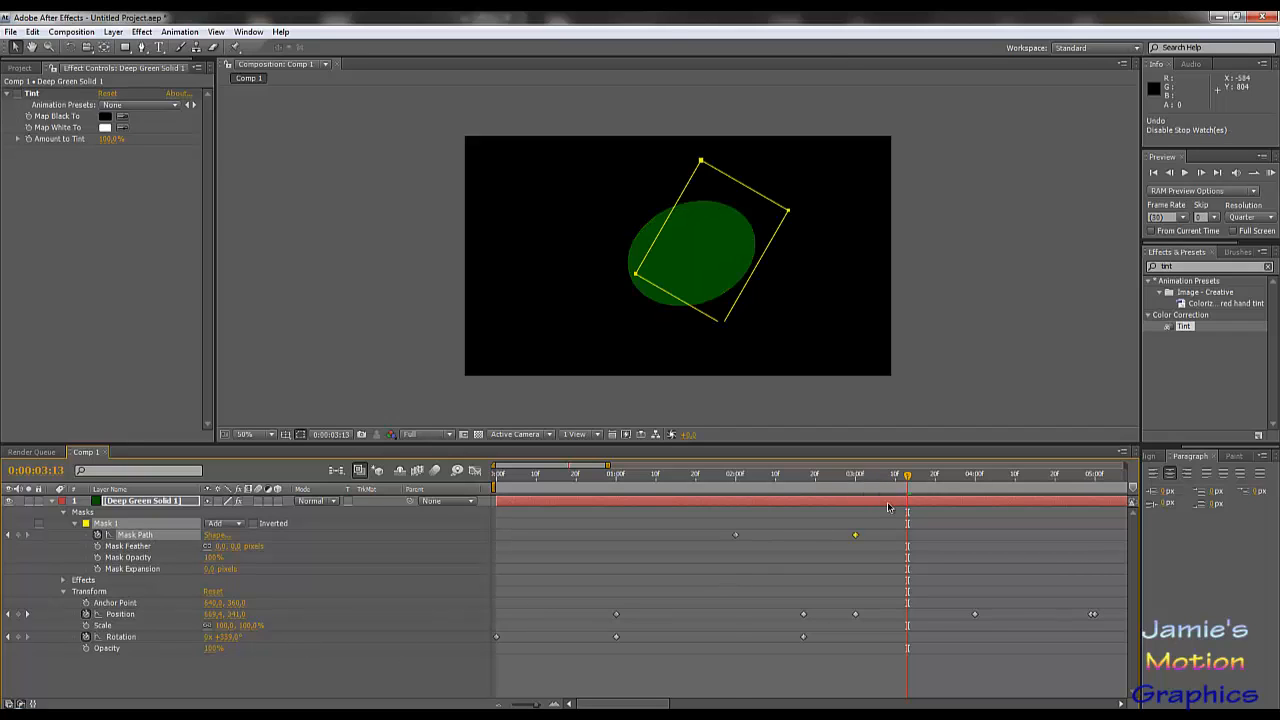
At 0:00:02:22, try disabling keyframing for Mask Path, check the elliptical mask back to 0:00:01:13, and undo the removal.
left_click(826, 476)
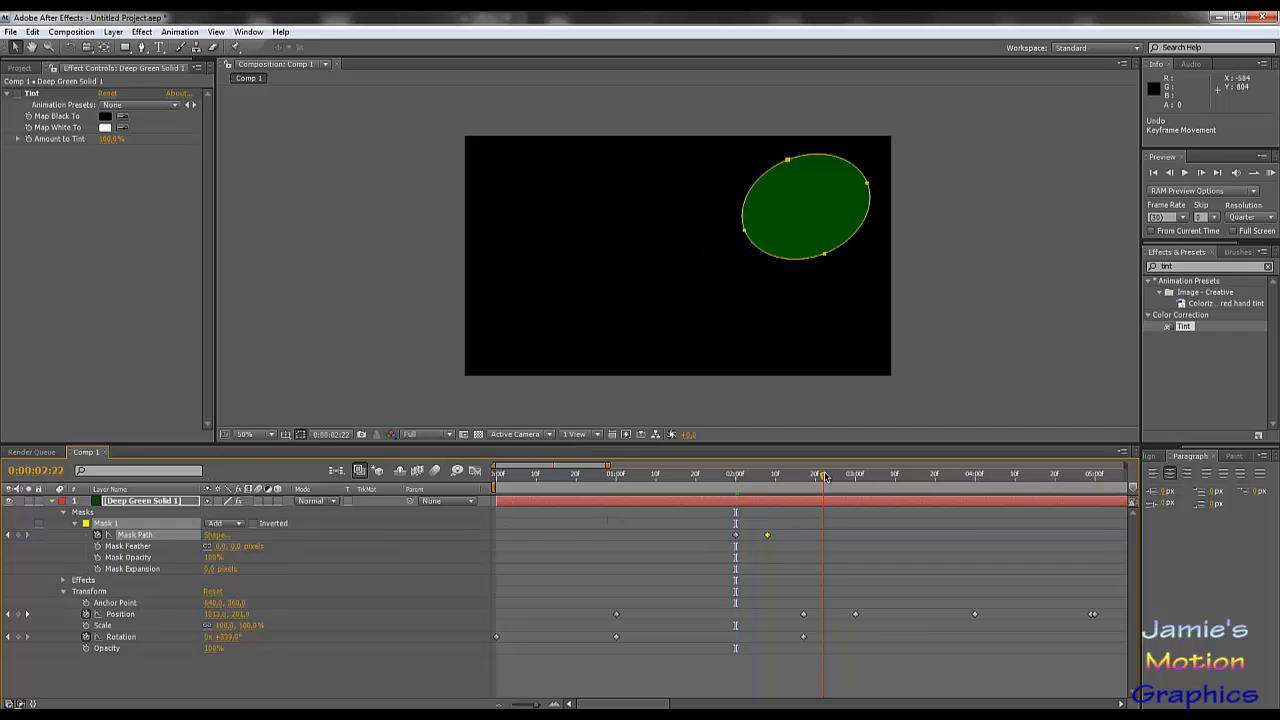
left_click(99, 536)
left_click_drag(822, 478, 668, 560)
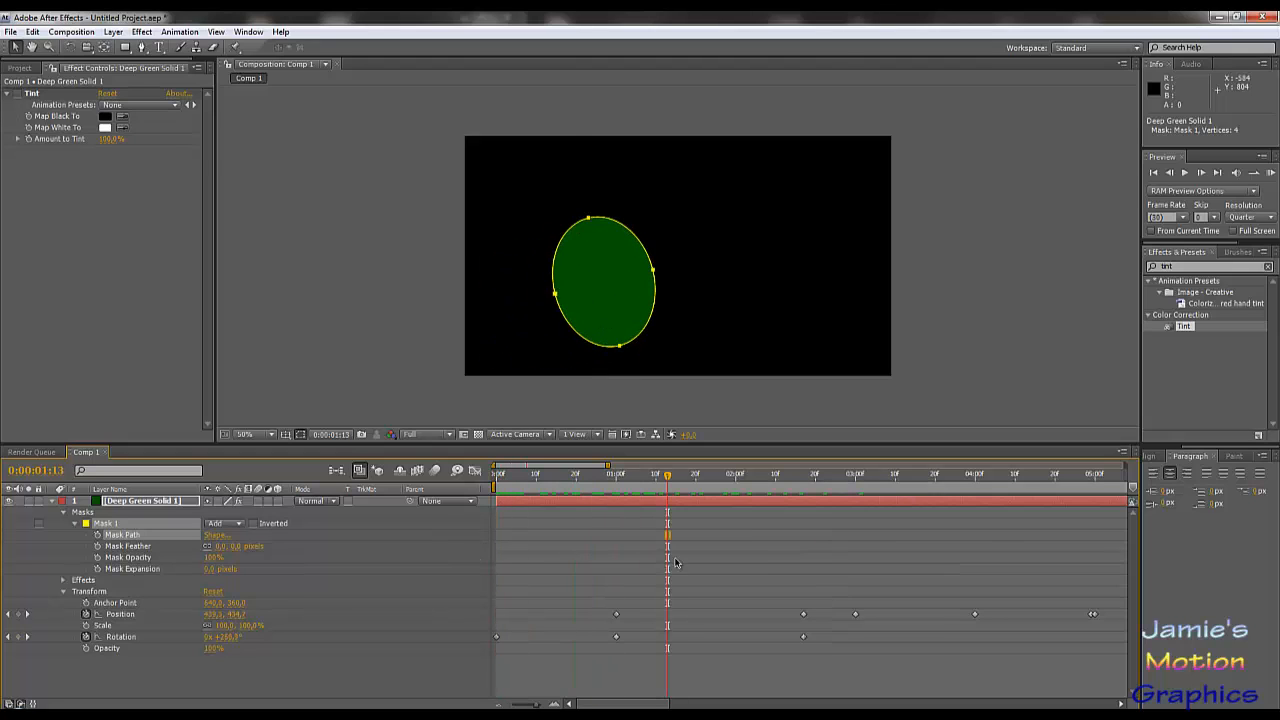
key("ctrl+z")
At 0:00:01:19, disable keyframing for Mask Path to keep the rectangular mask, and check the animation up to 0:00:03:22.
left_click_drag(733, 481, 691, 486)
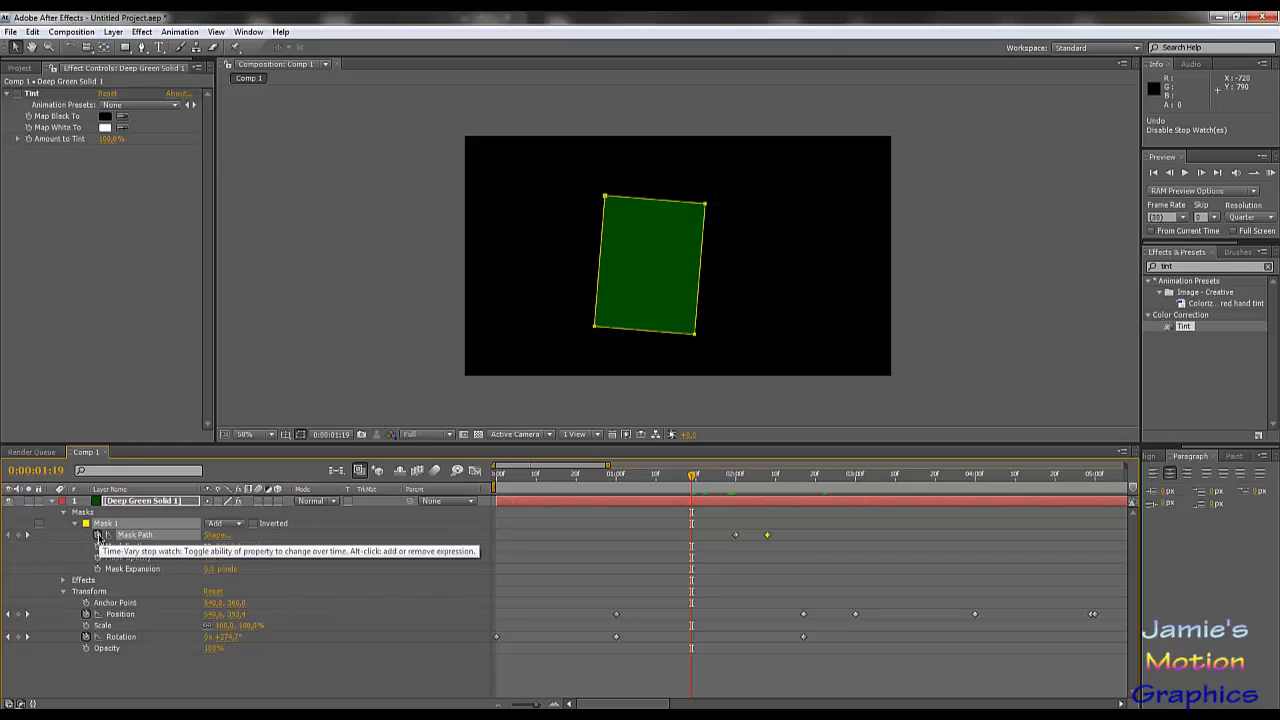
left_click(98, 535)
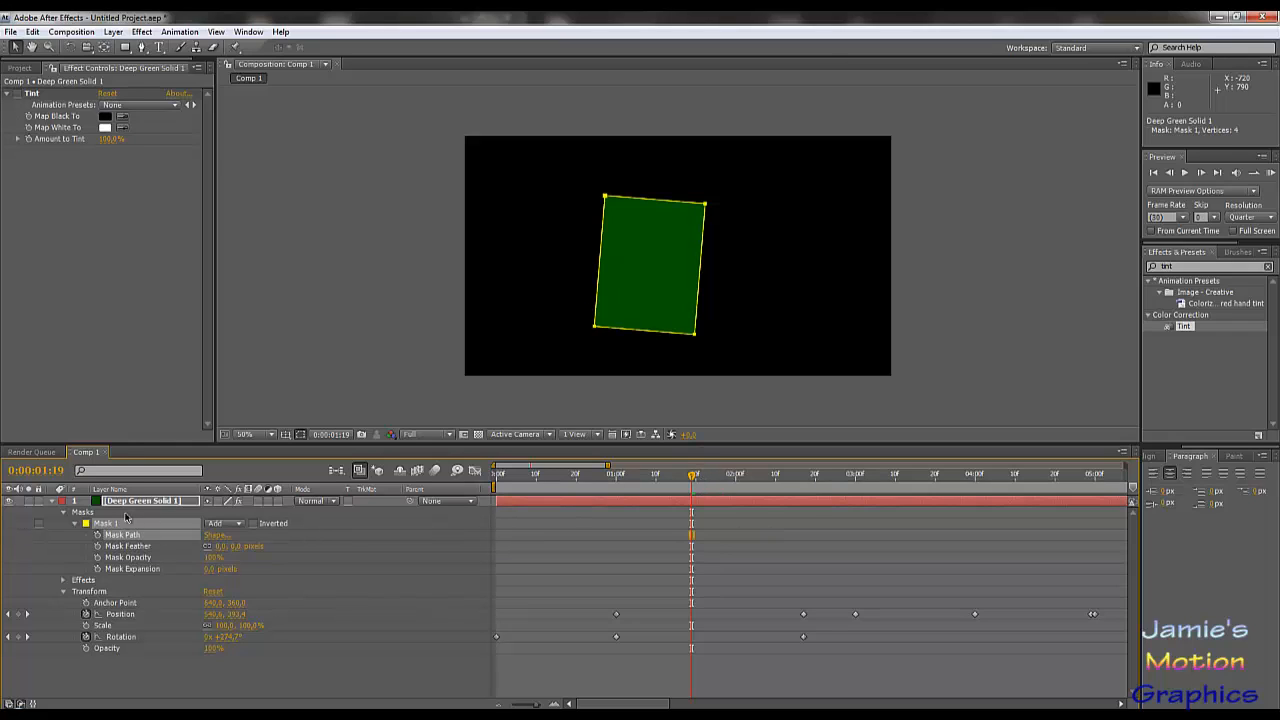
left_click_drag(696, 481, 947, 491)
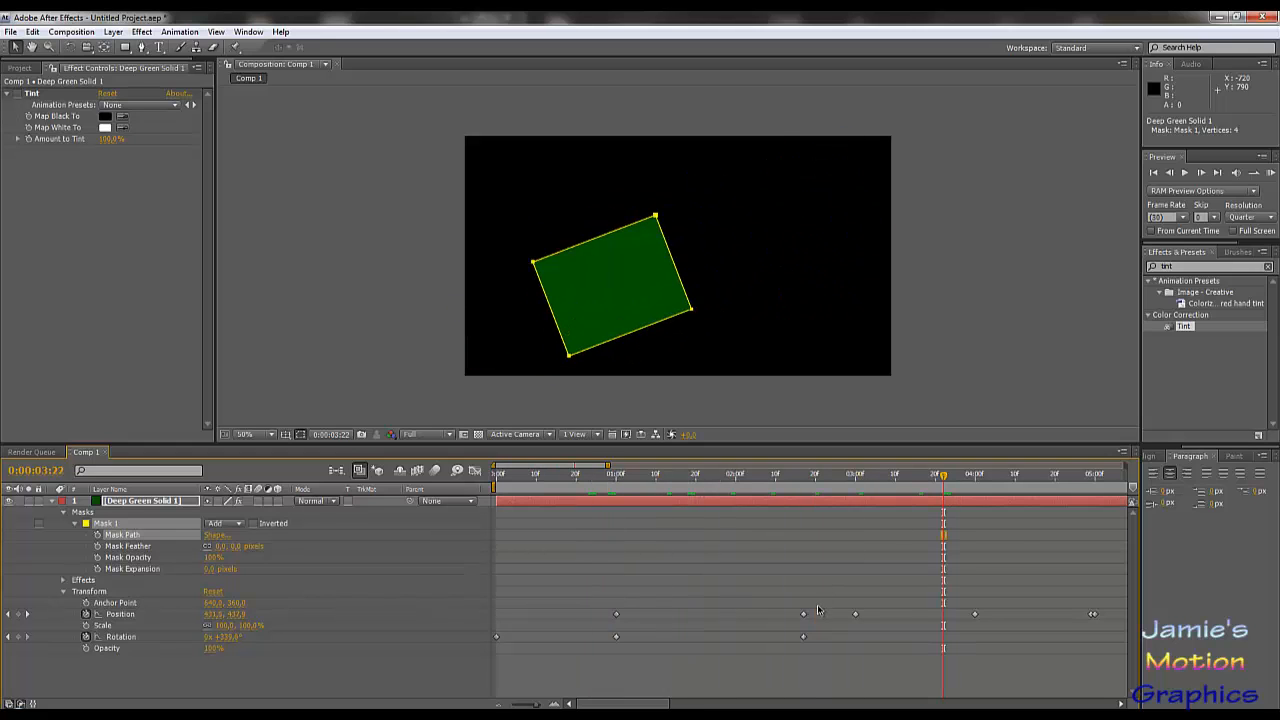
Apply Easy Ease to the Position keyframe at 0:00:01:00.
left_click(812, 620)
left_click(803, 614)
left_click_drag(758, 478, 617, 618)
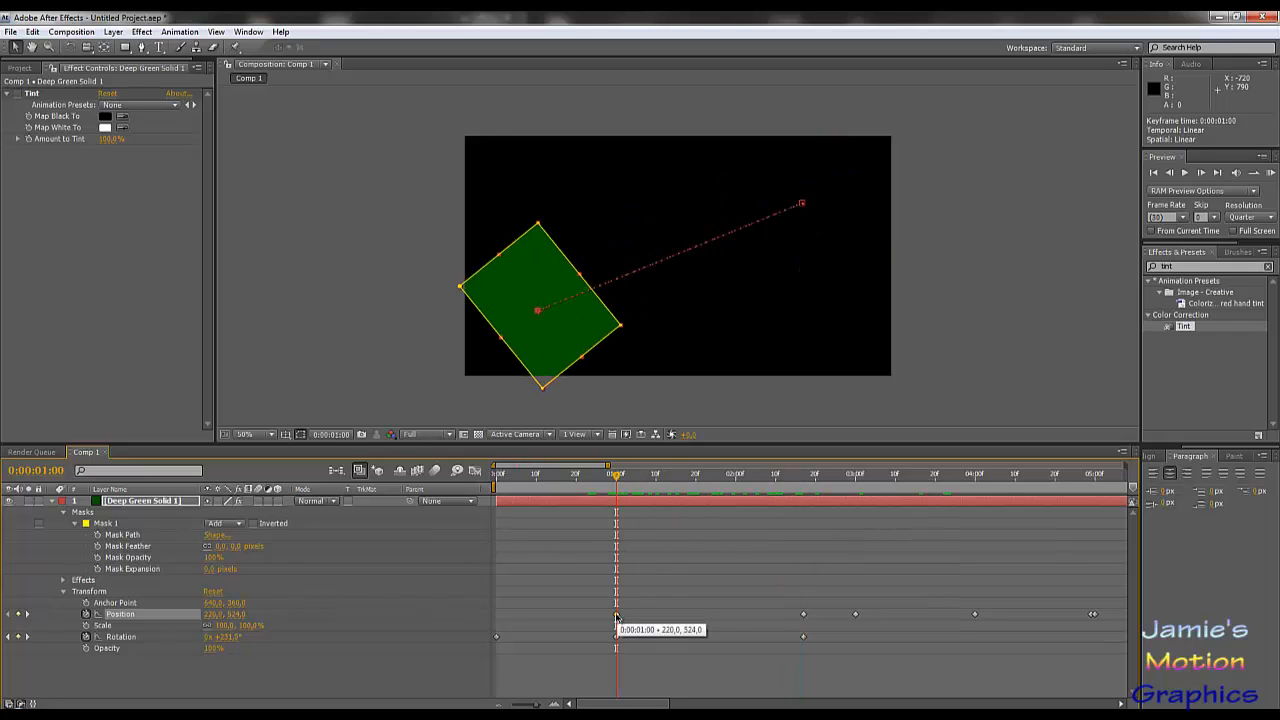
left_click(616, 614)
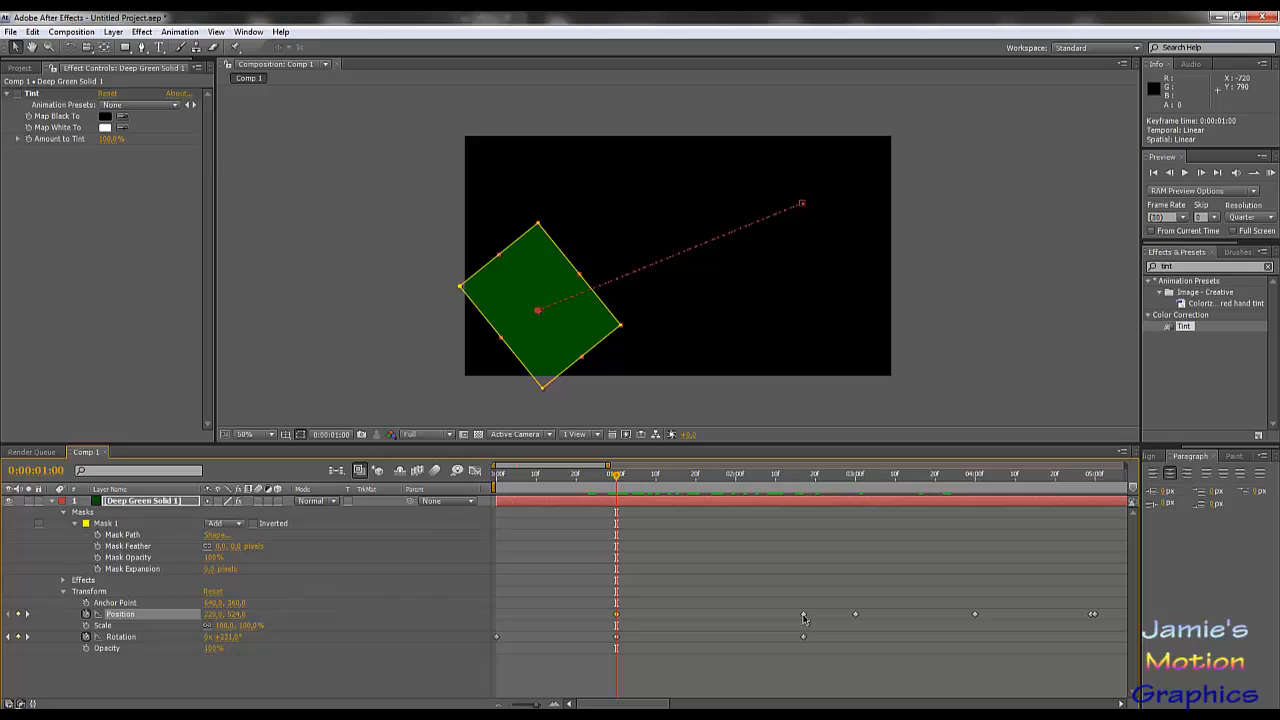
right_click(617, 616)
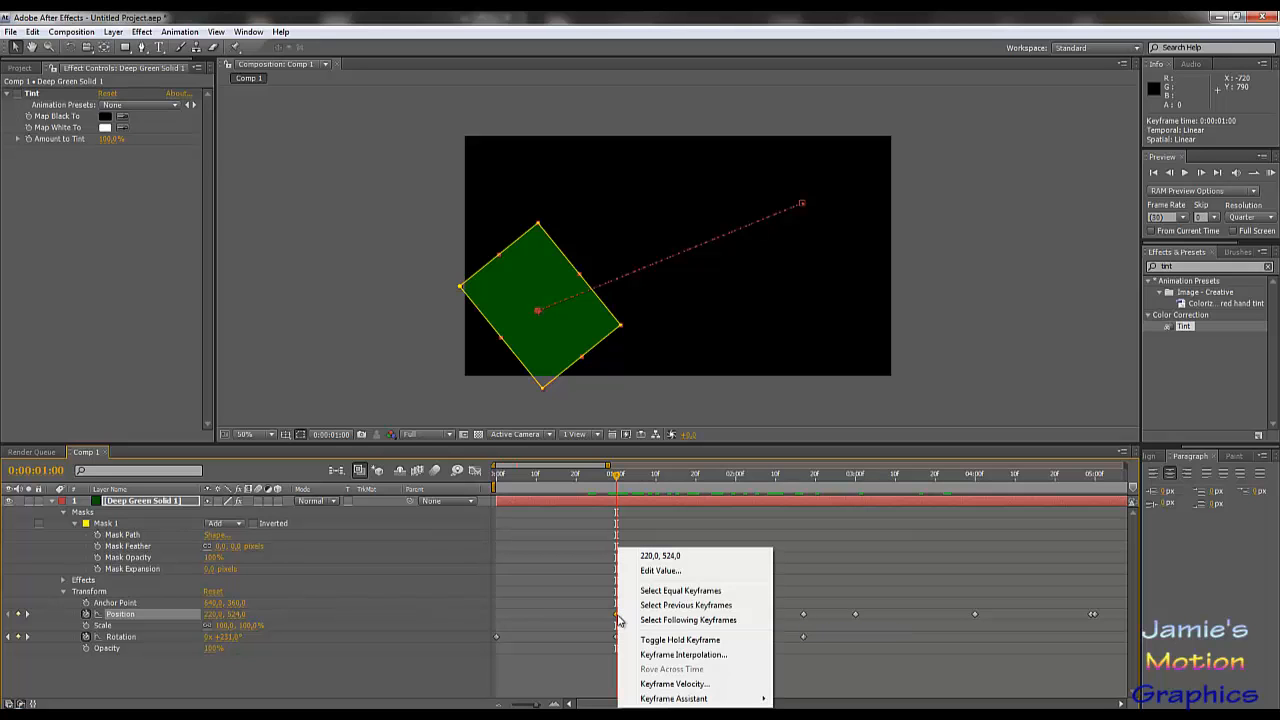
mouse_move(703, 698)
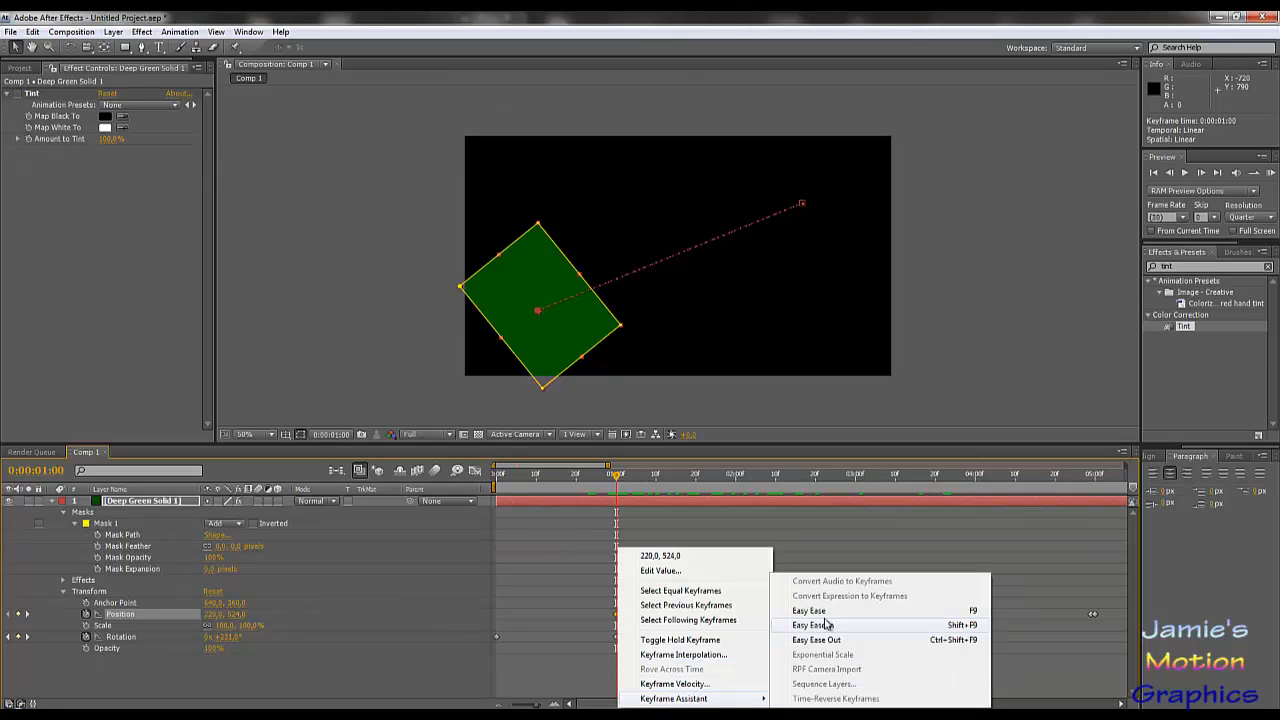
left_click(971, 615)
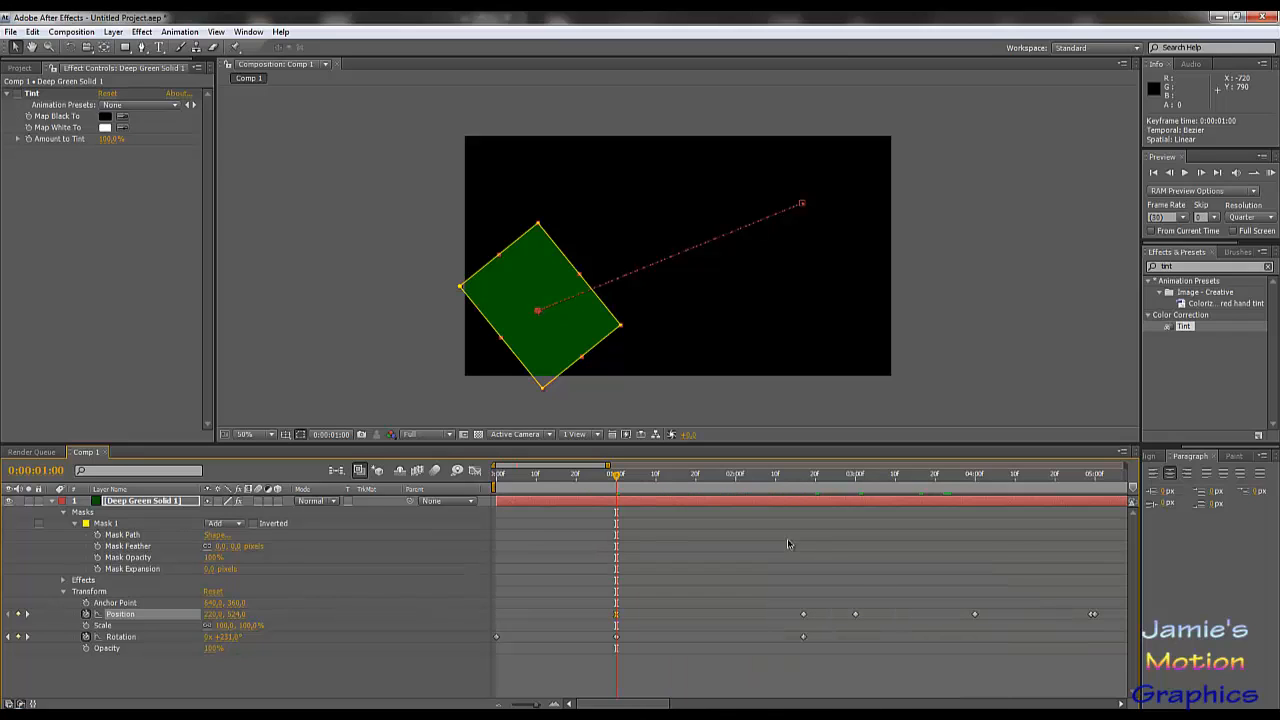
Review the eased start of the movement and apply Easy Ease to the Position keyframe at 0:00:02:17.
left_click_drag(617, 481, 617, 508)
left_click_drag(640, 487, 805, 527)
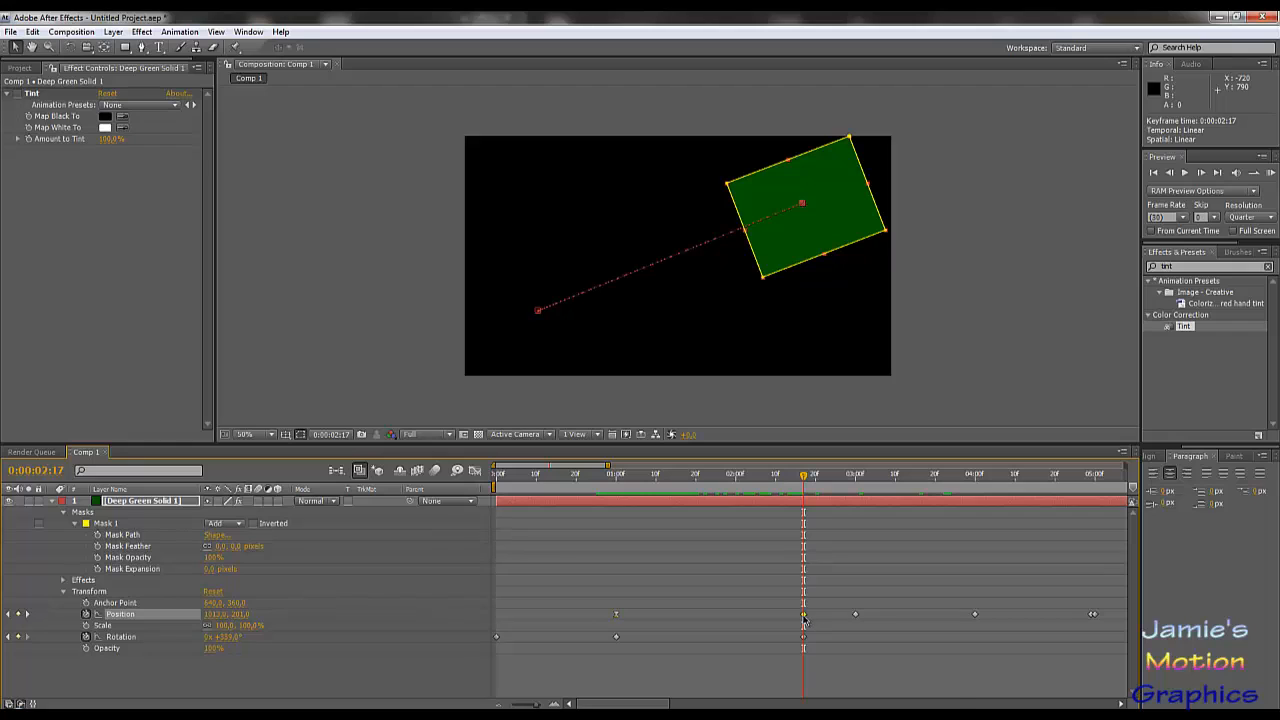
right_click(804, 618)
mouse_move(893, 698)
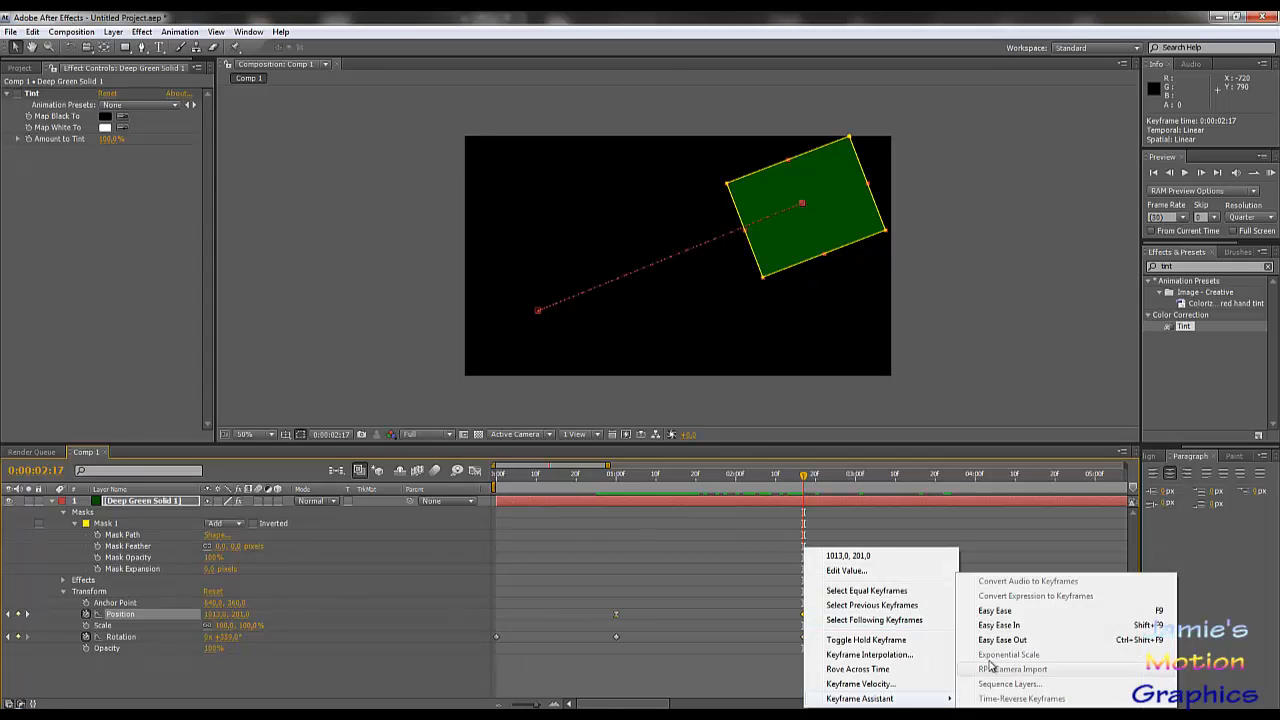
left_click(997, 611)
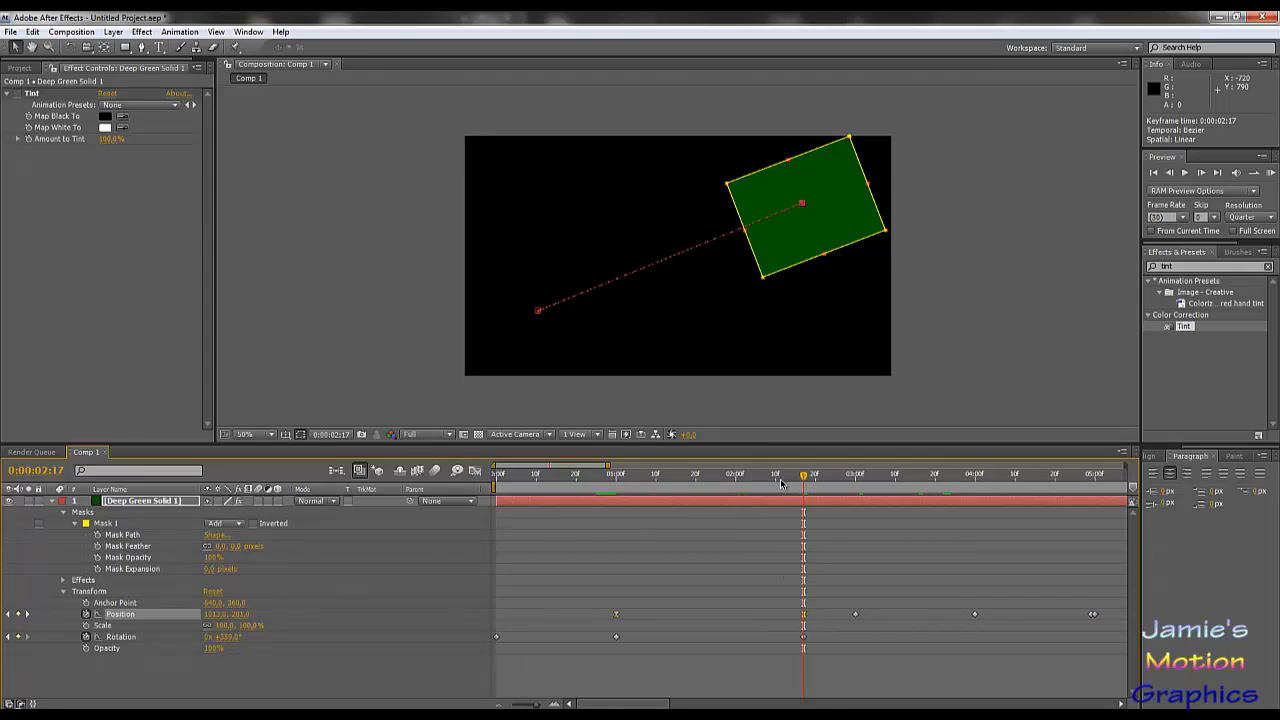
Review the eased movement between 0:00:01:00 and 0:00:02:17 and examine its Position curves in the Graph Editor.
left_click_drag(781, 484, 618, 500)
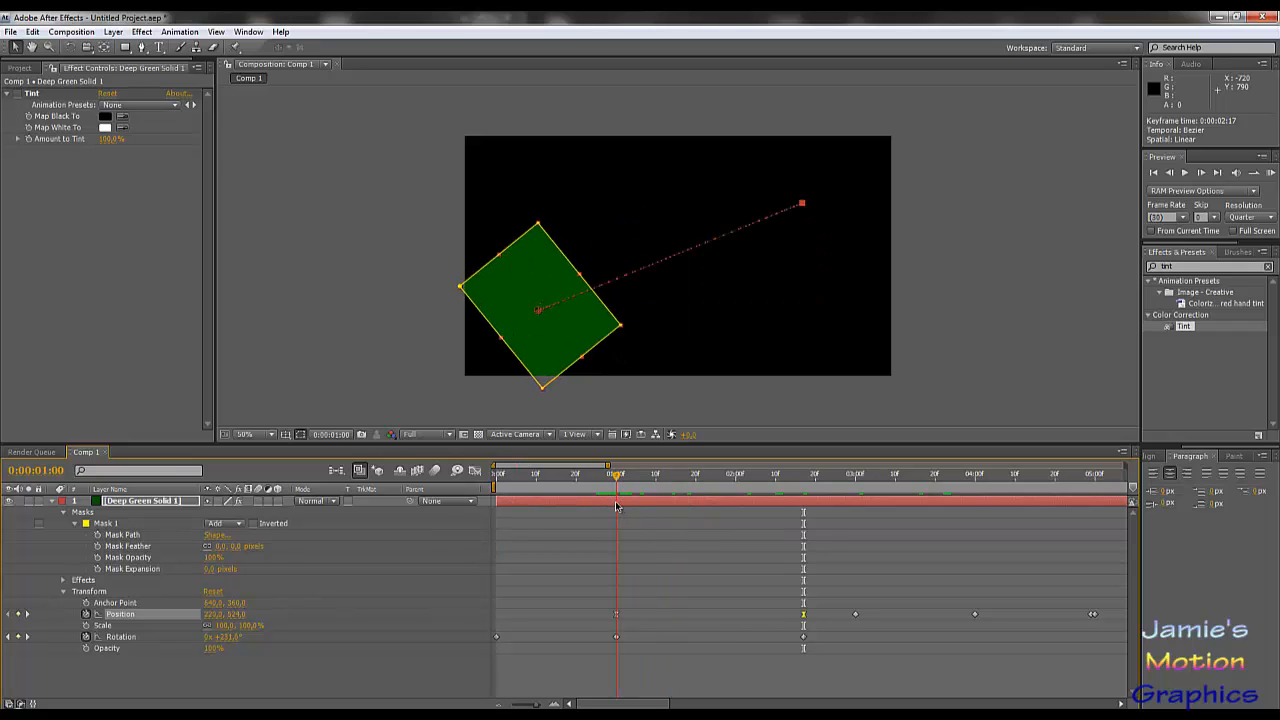
left_click_drag(616, 507, 804, 541)
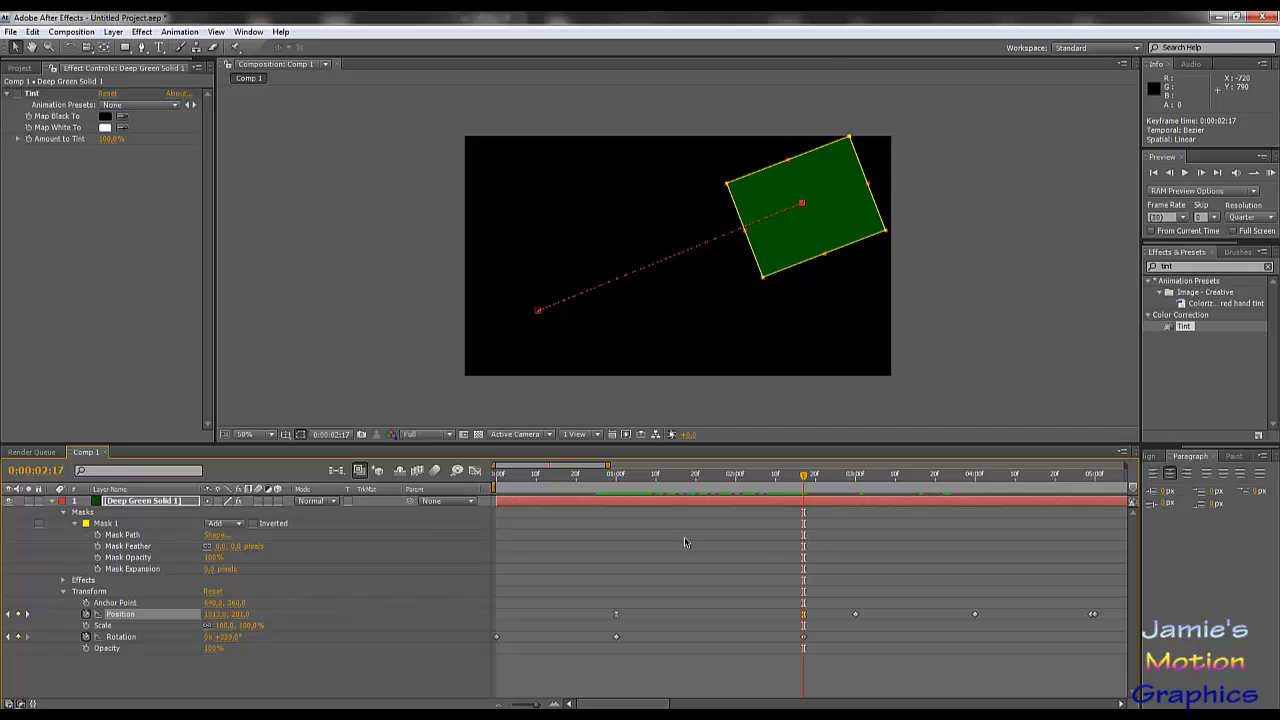
left_click(477, 474)
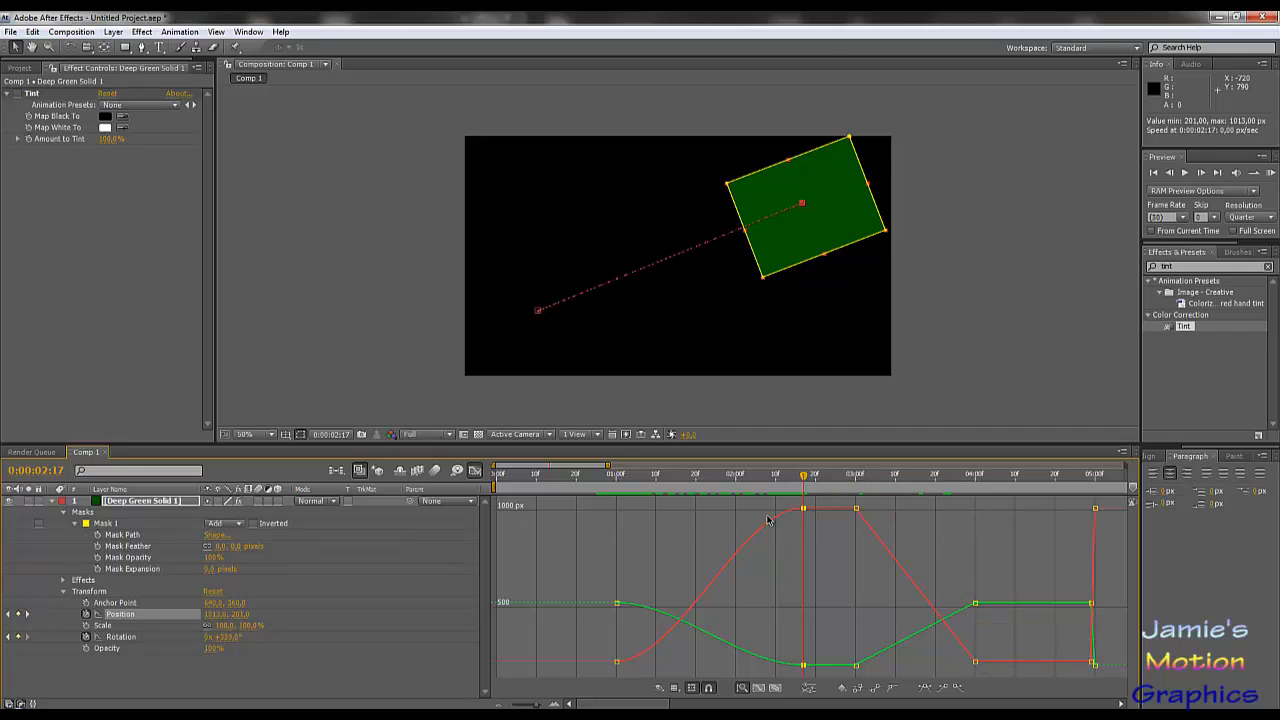
left_click(617, 663)
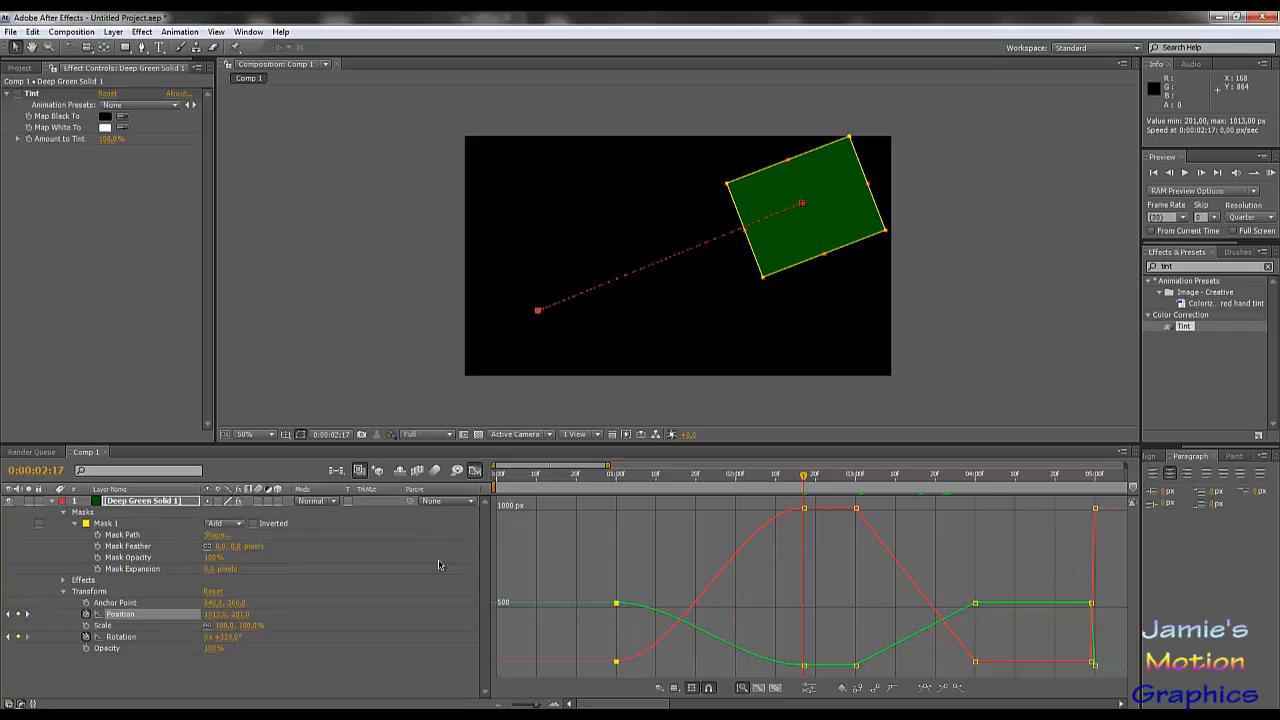
left_click(476, 471)
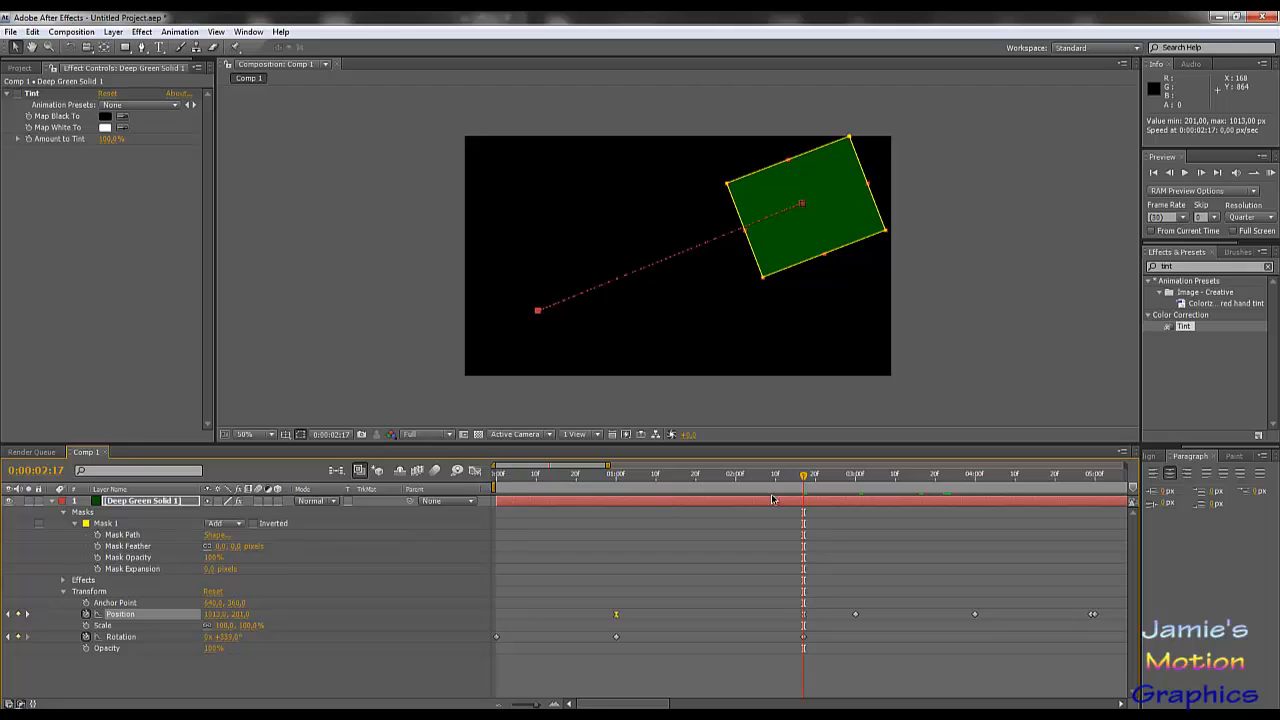
View the Keyframe Assistant easing options for the Position keyframe at 0:00:03:00 without applying any.
left_click_drag(771, 484, 860, 632)
right_click(856, 617)
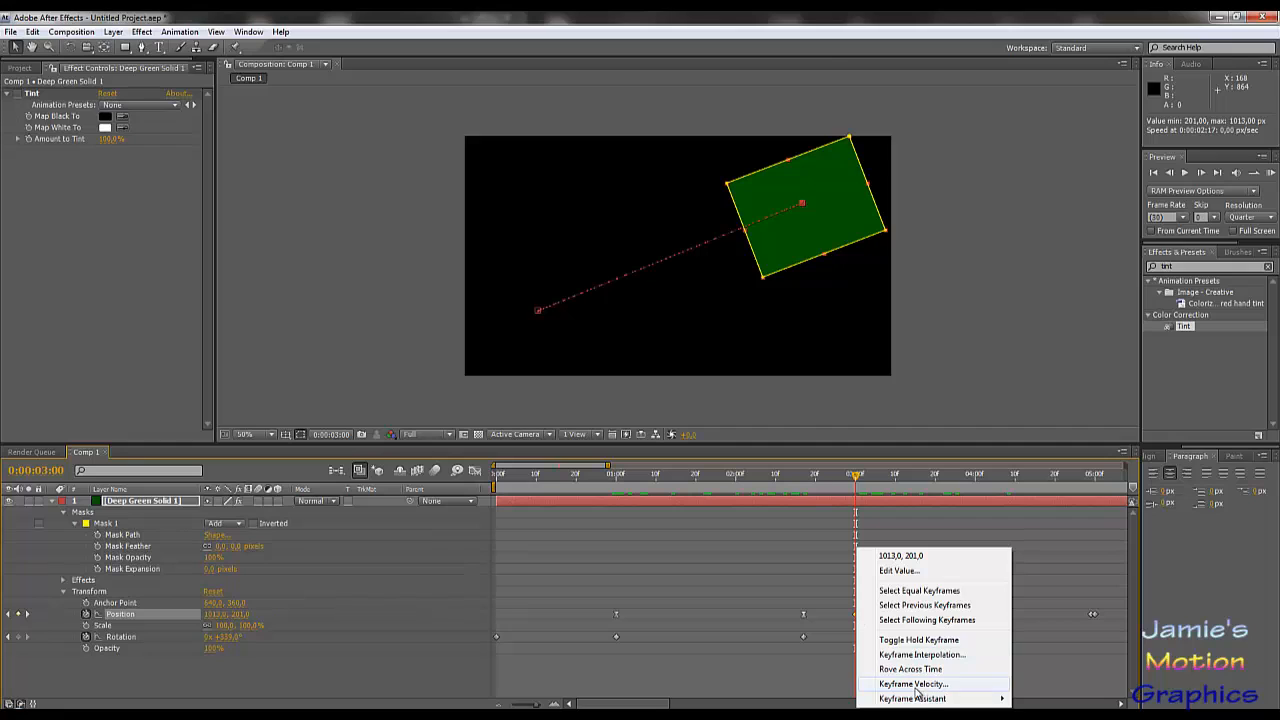
mouse_move(920, 698)
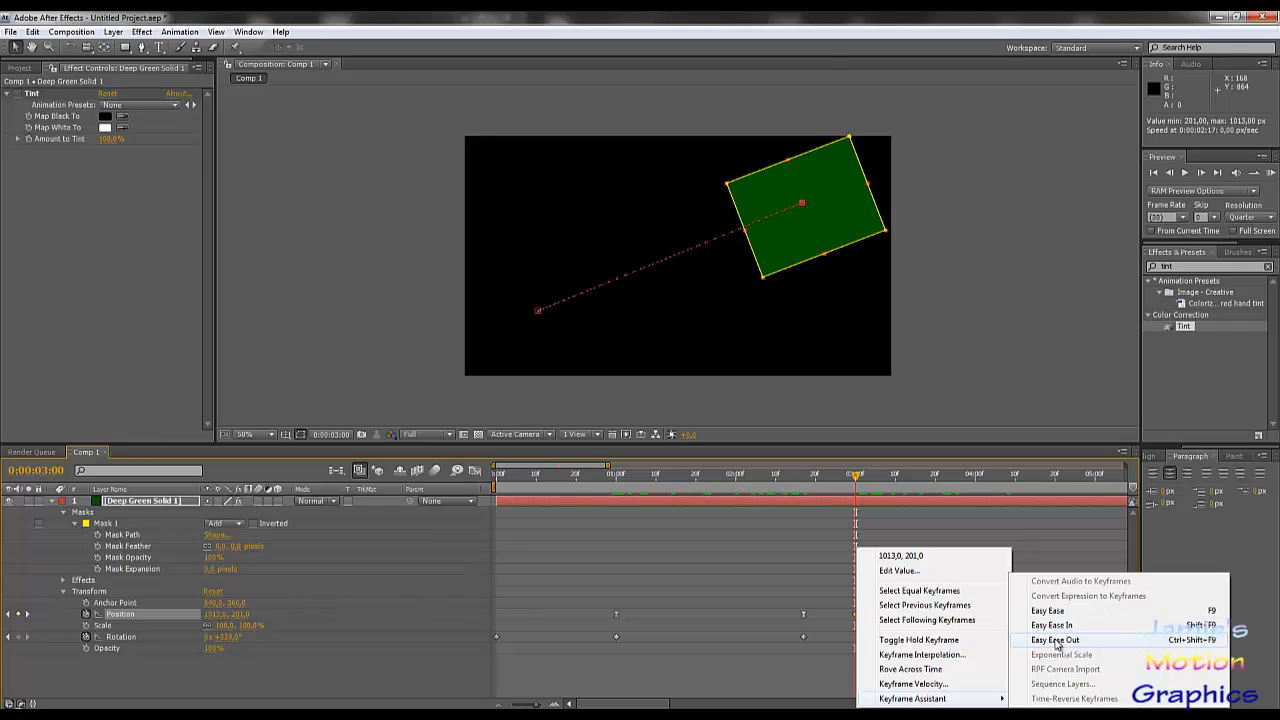
left_click(827, 478)
left_click(827, 478)
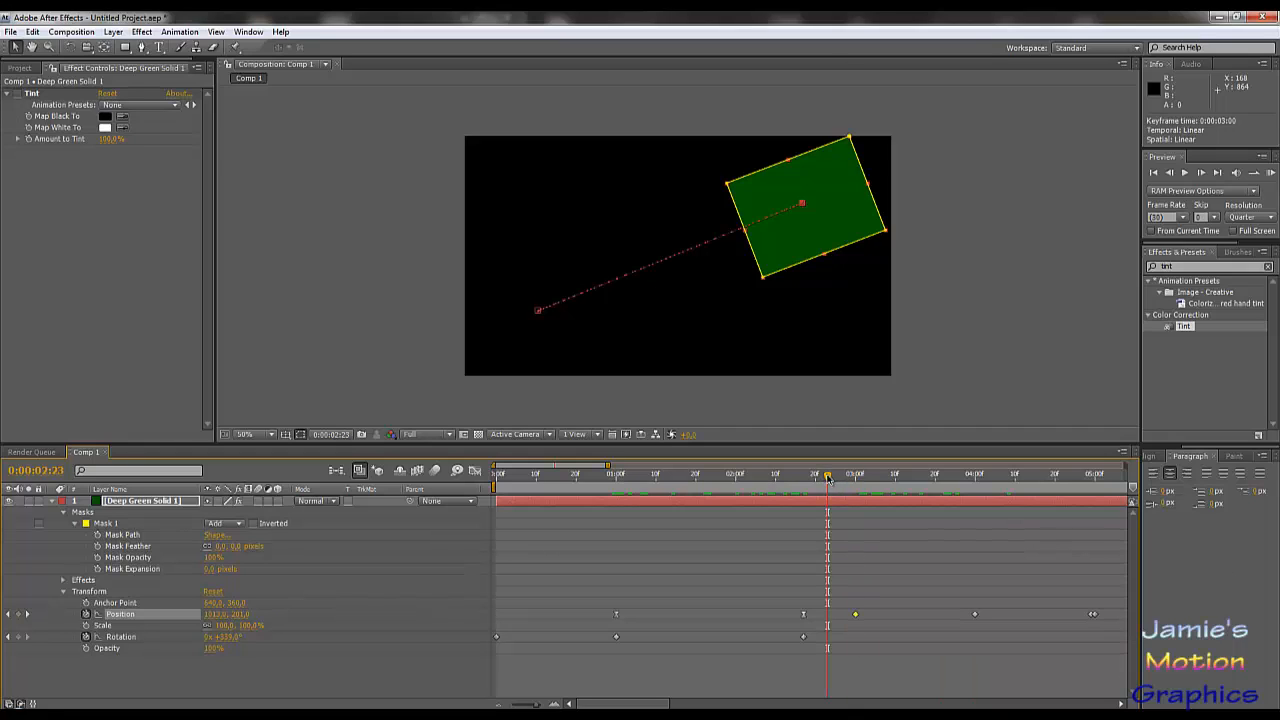
Set the temporal interpolation of the Position keyframe at 0:00:01:00 to Linear.
left_click_drag(827, 478, 615, 477)
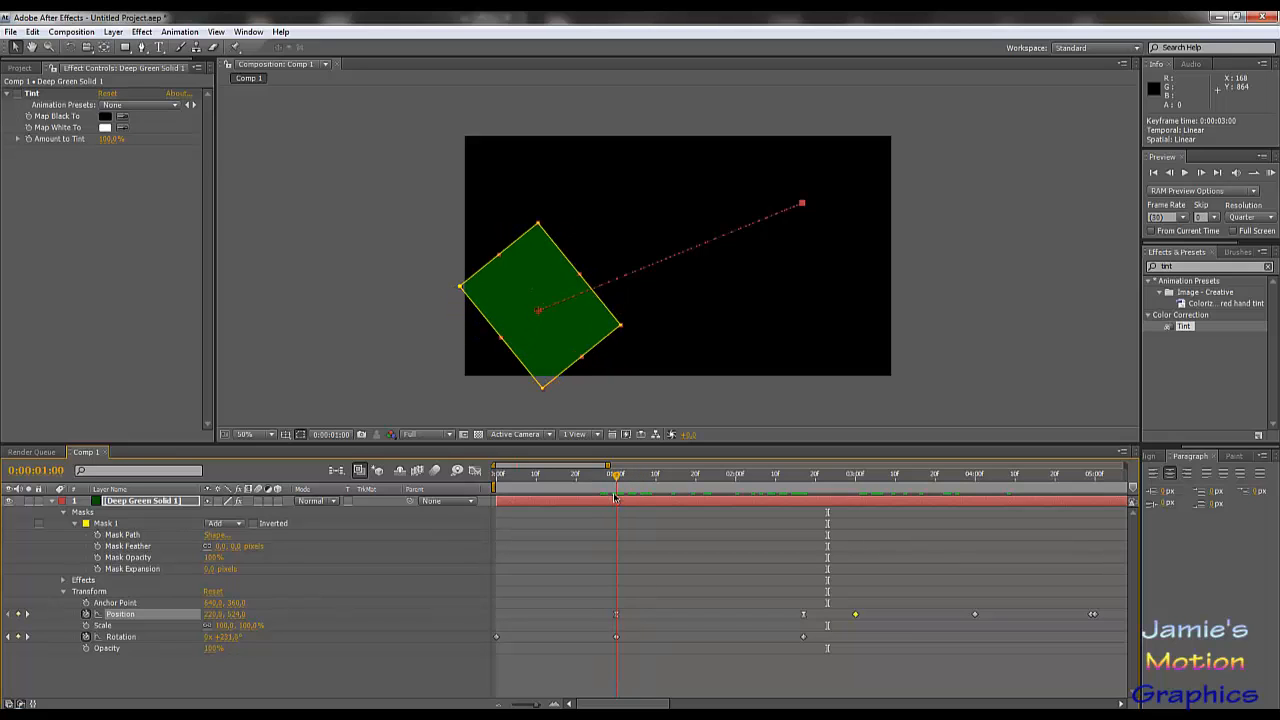
left_click(616, 615)
right_click(616, 615)
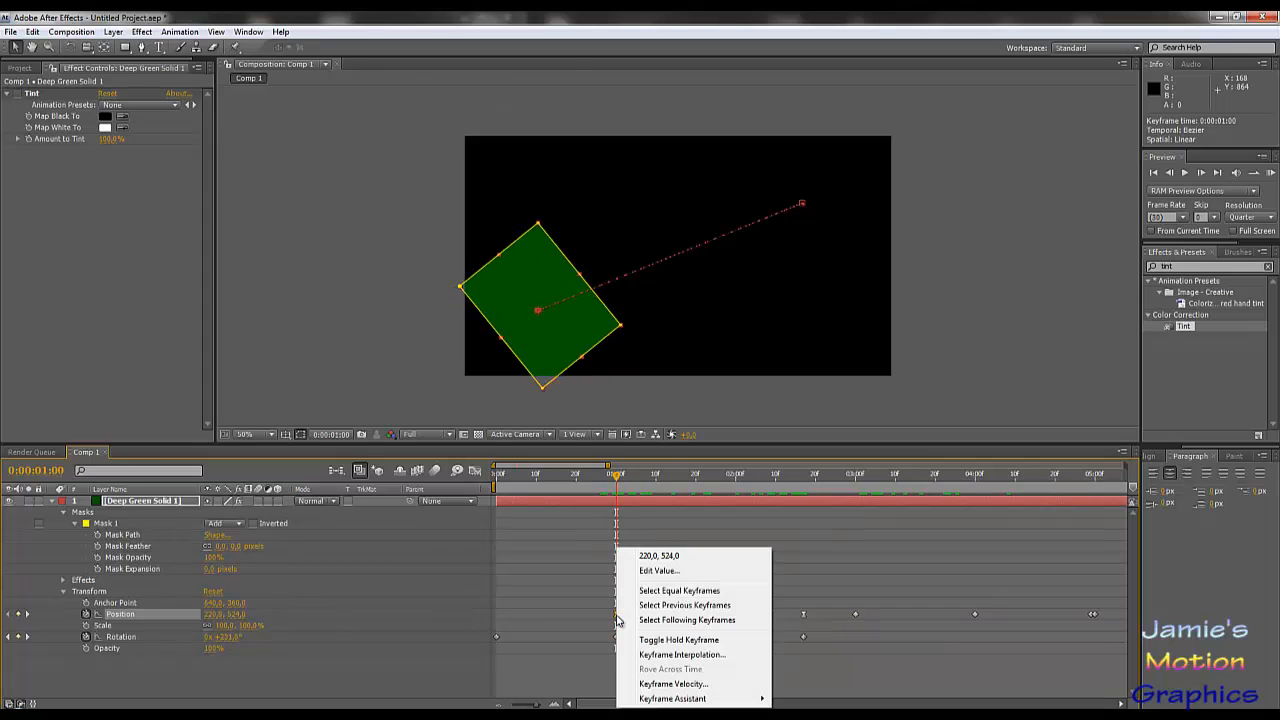
left_click(675, 476)
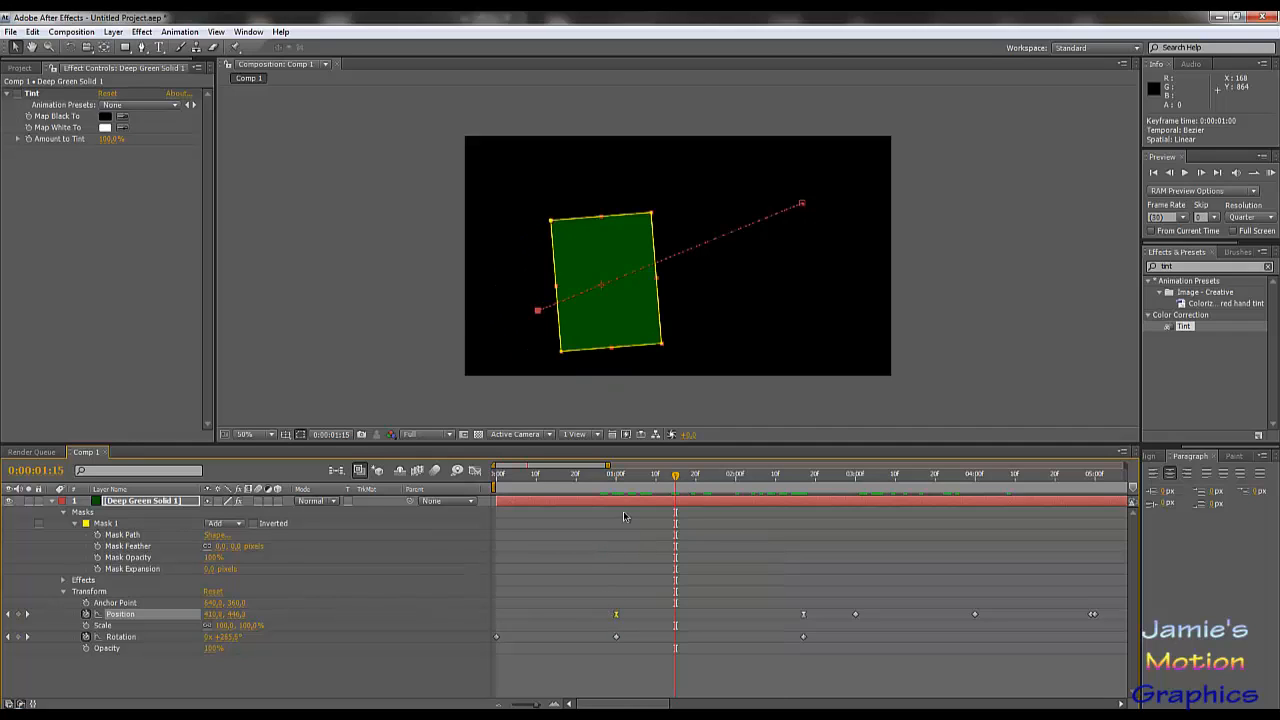
right_click(617, 615)
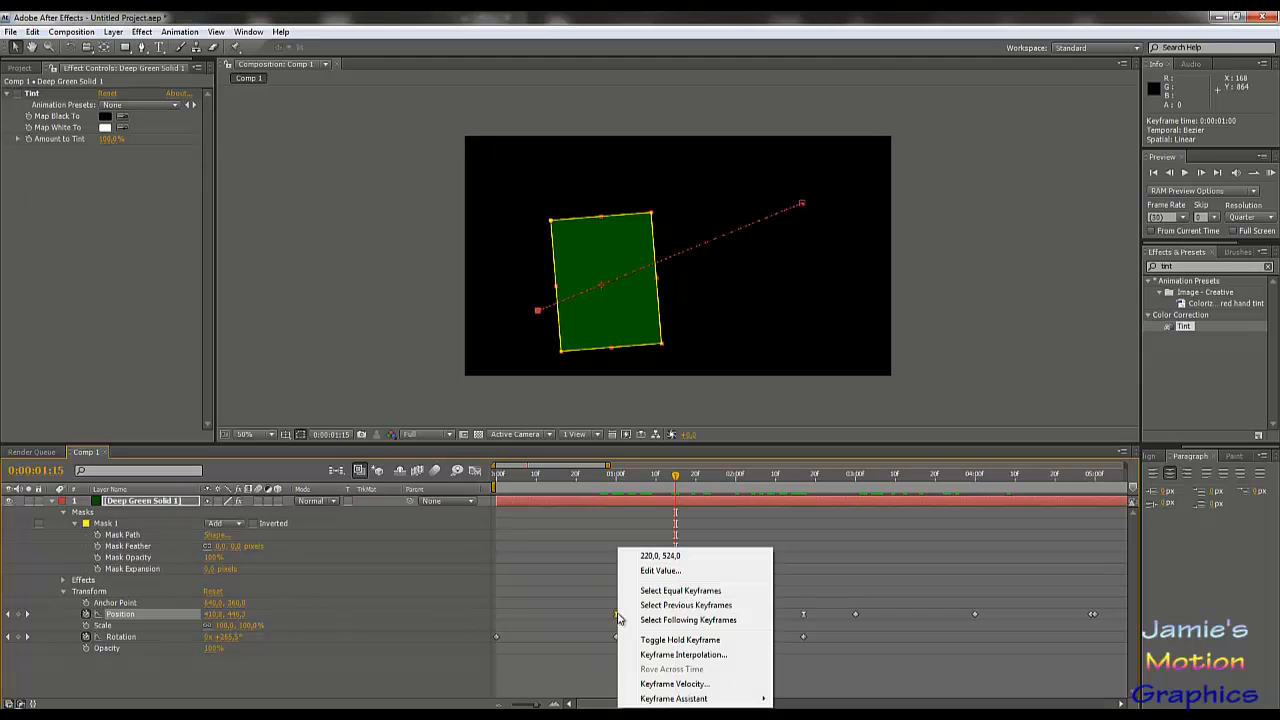
left_click(665, 655)
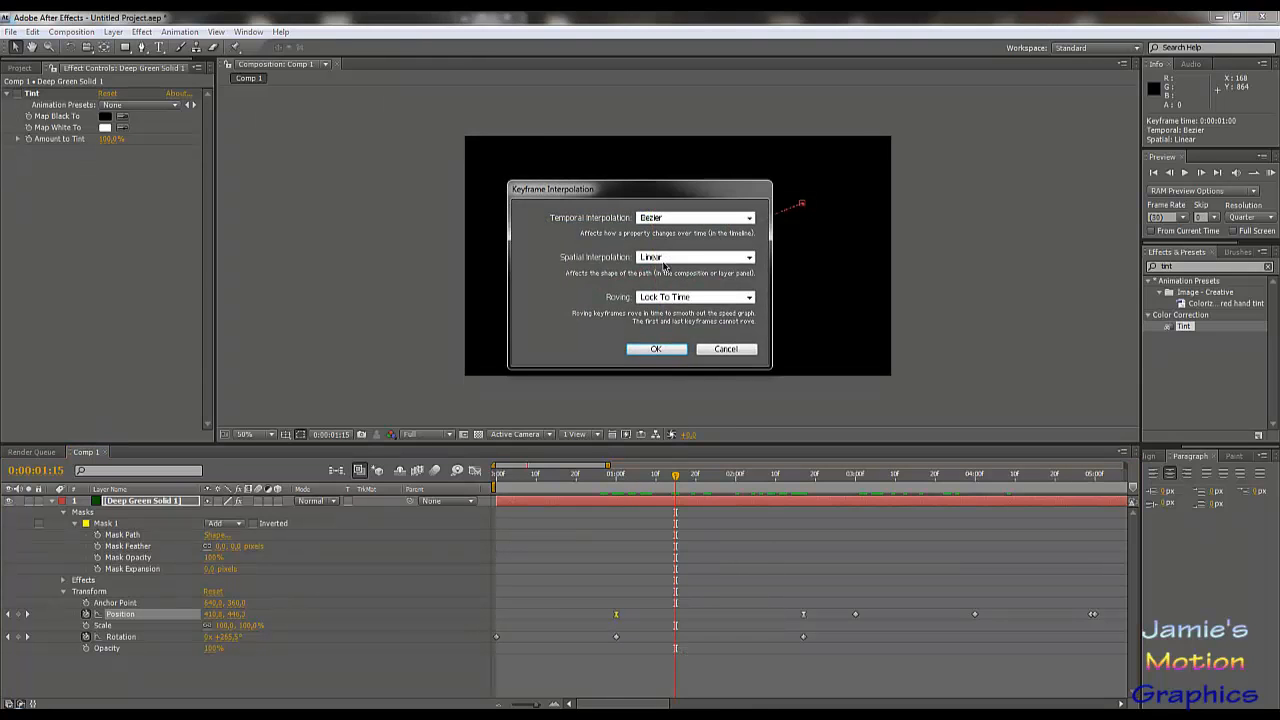
left_click(676, 218)
left_click(650, 246)
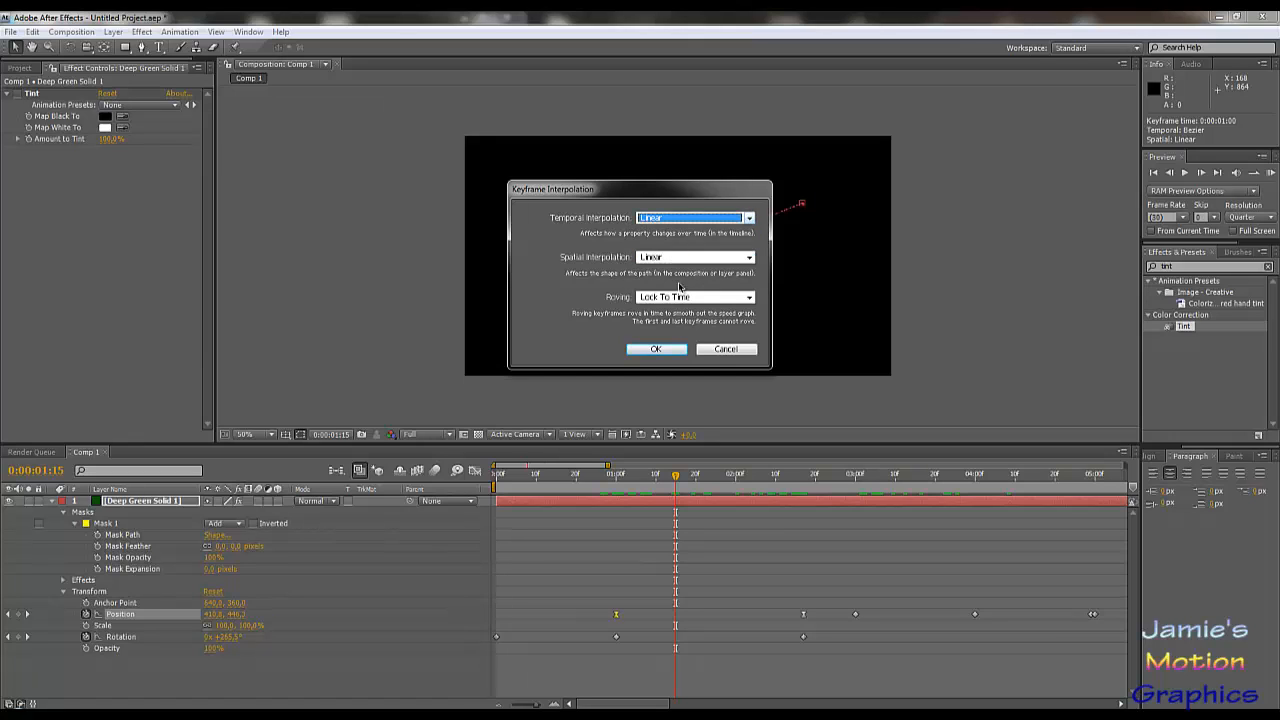
left_click(656, 349)
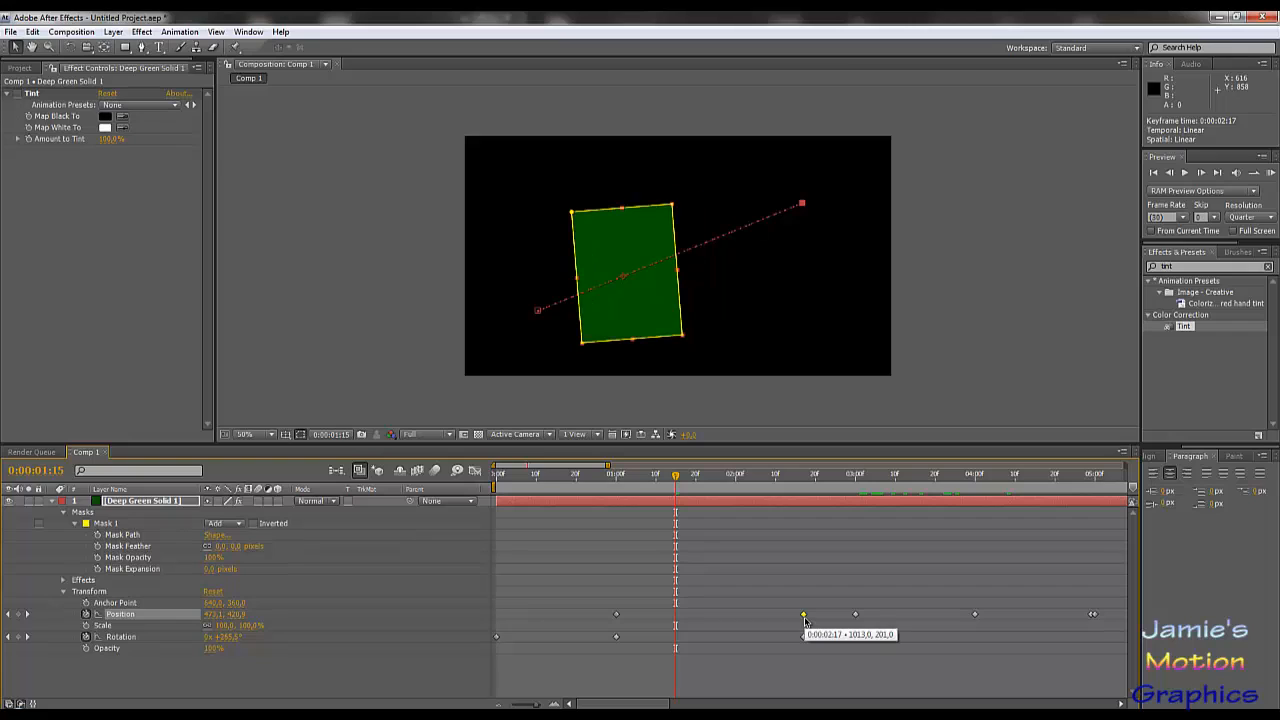
Toggle the Position keyframe at 0:00:02:17 between Linear and Auto Bezier interpolation, ending on Auto Bezier.
left_click(803, 614)
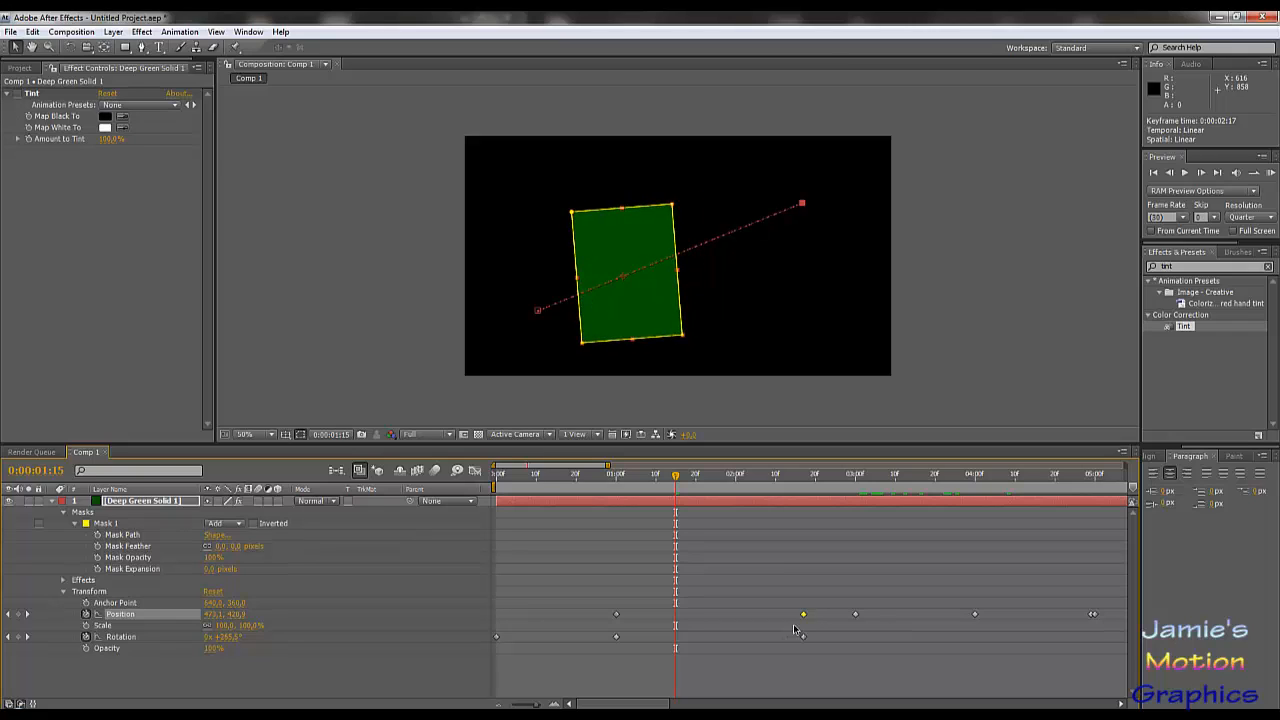
left_click(804, 616, "ctrl")
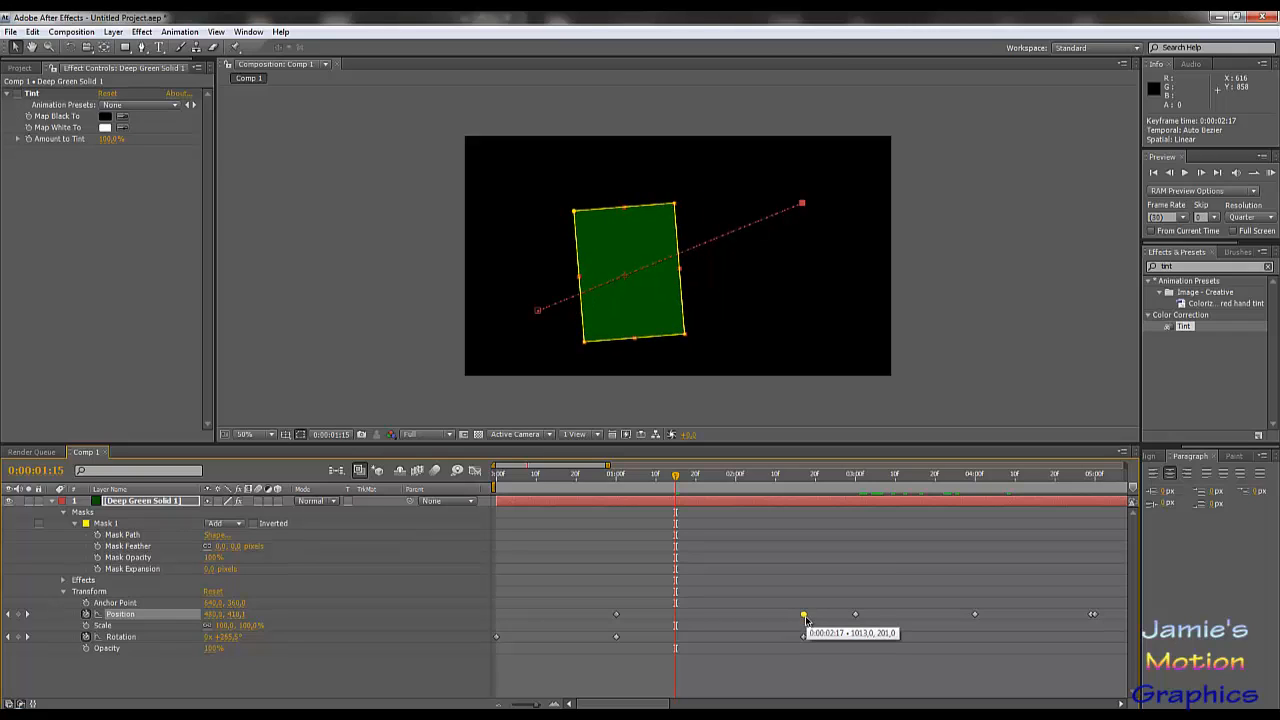
left_click(804, 616, "ctrl")
left_click(804, 616, "ctrl")
left_click(804, 616, "ctrl")
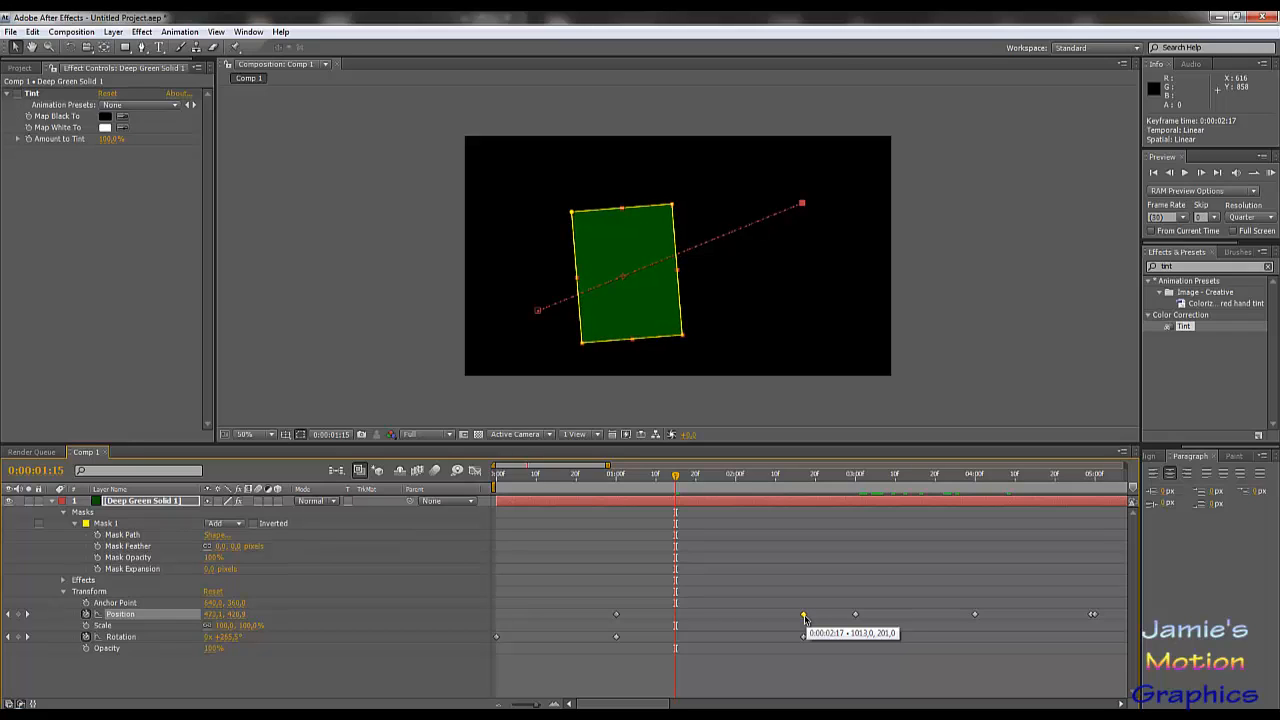
left_click(804, 616, "ctrl")
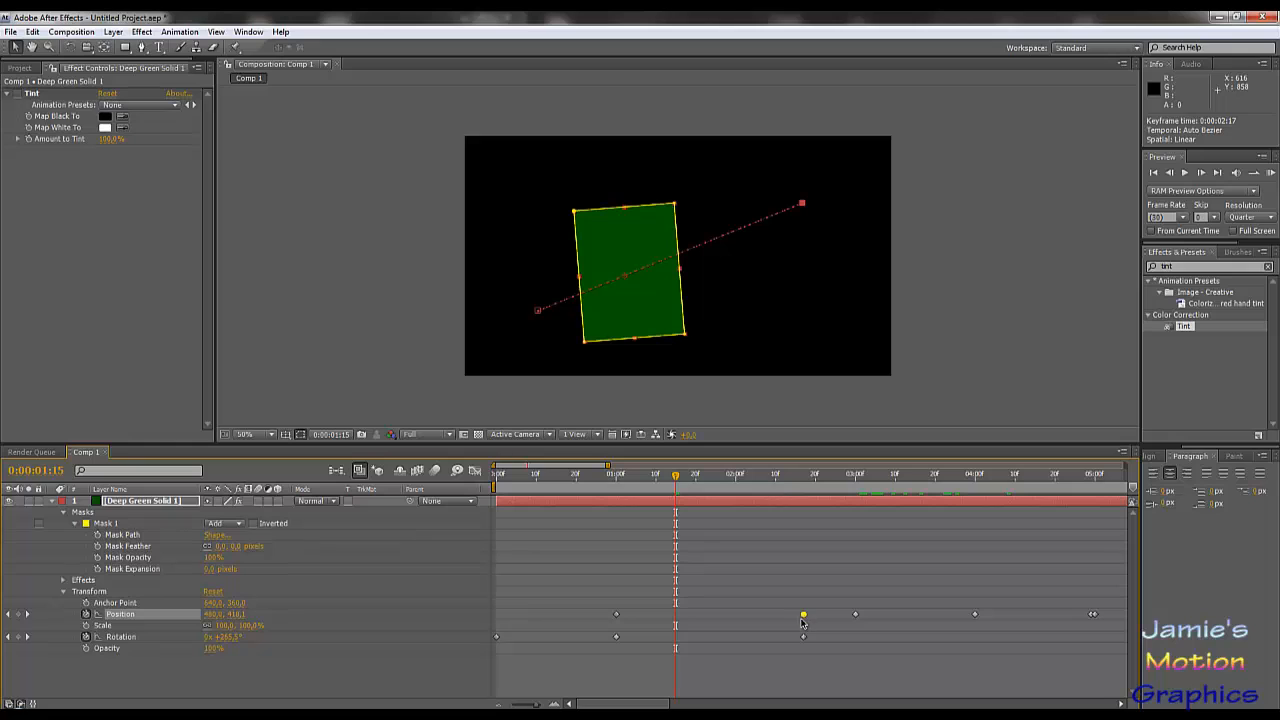
View the temporal interpolation options for the Position keyframe at 0:00:02:17 without changing them.
right_click(804, 616)
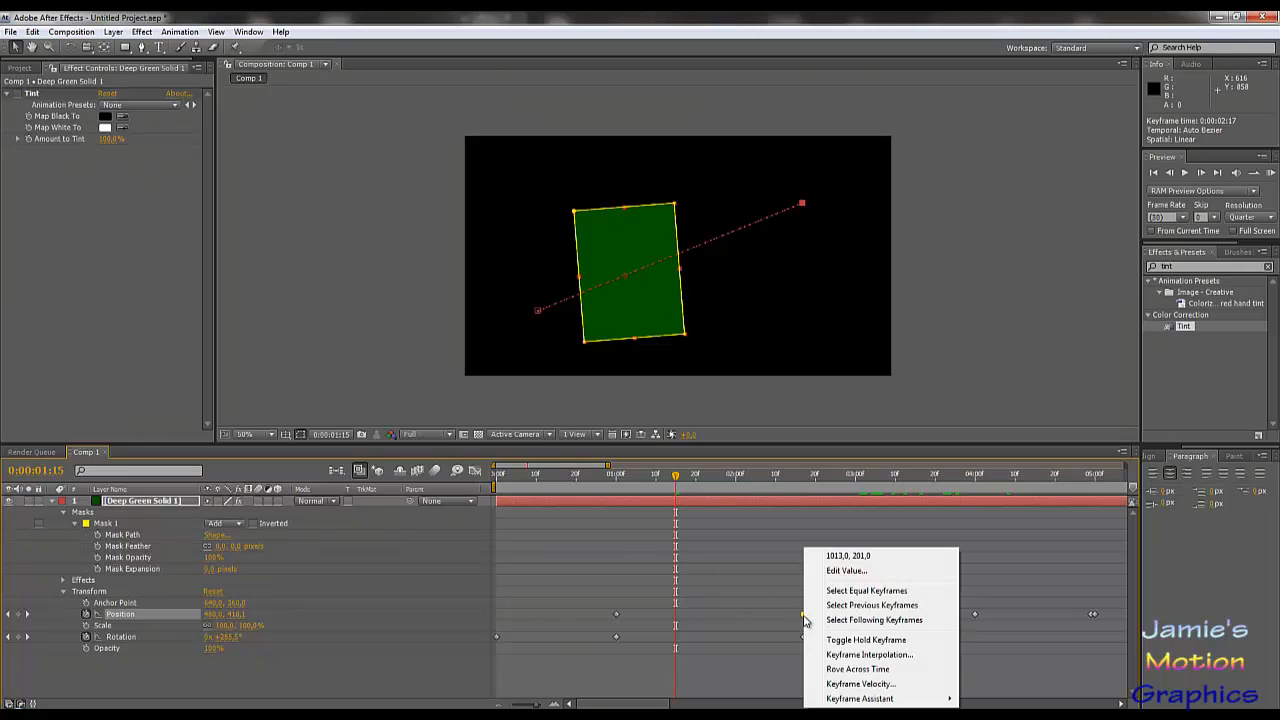
left_click(866, 655)
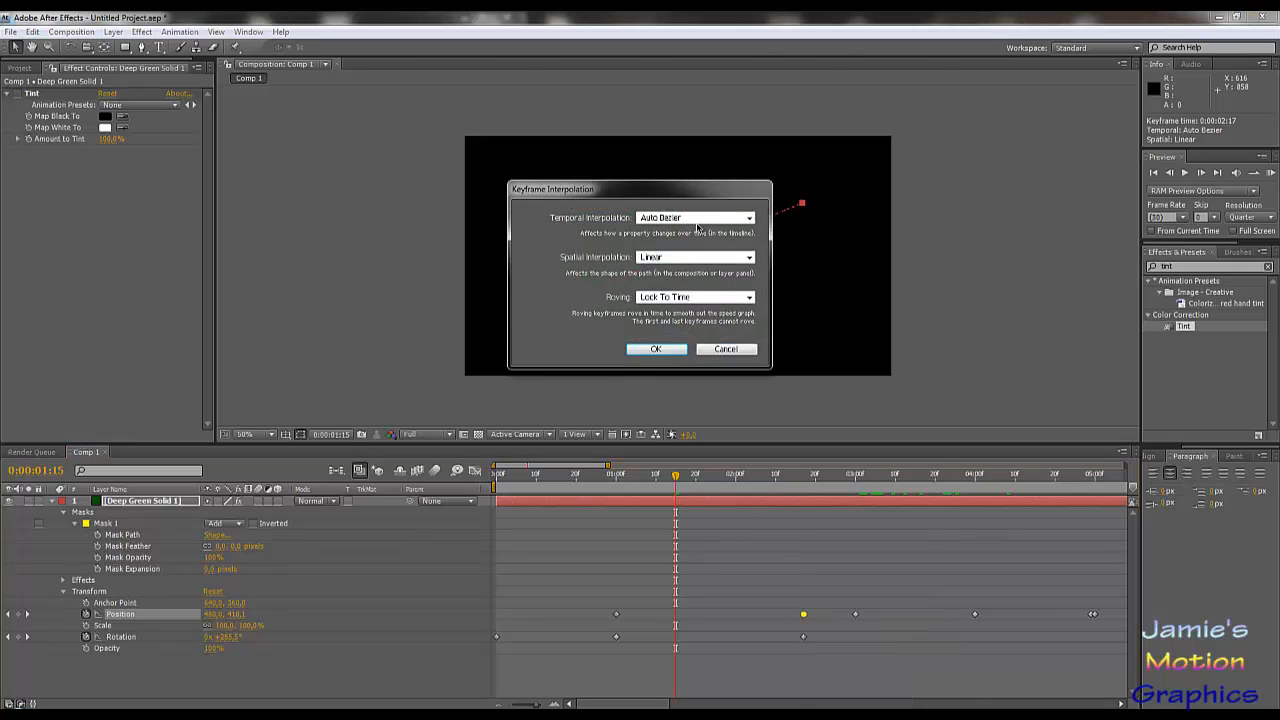
left_click(749, 218)
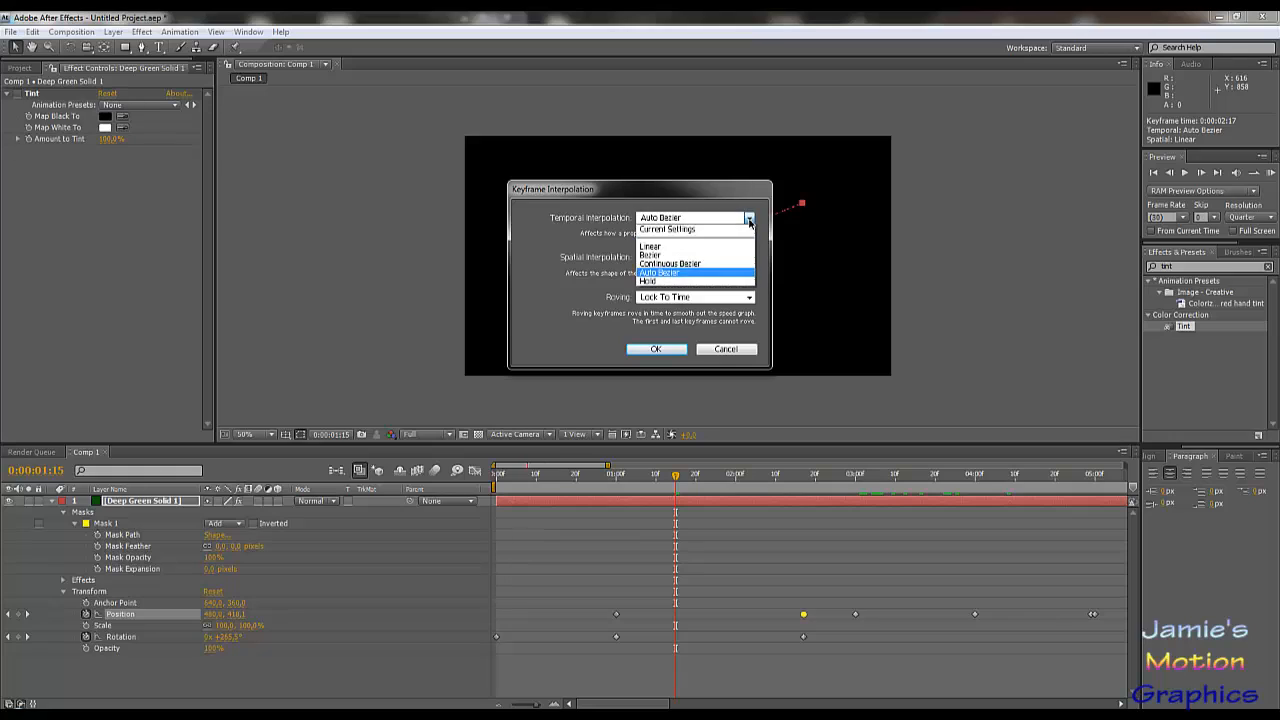
left_click(749, 218)
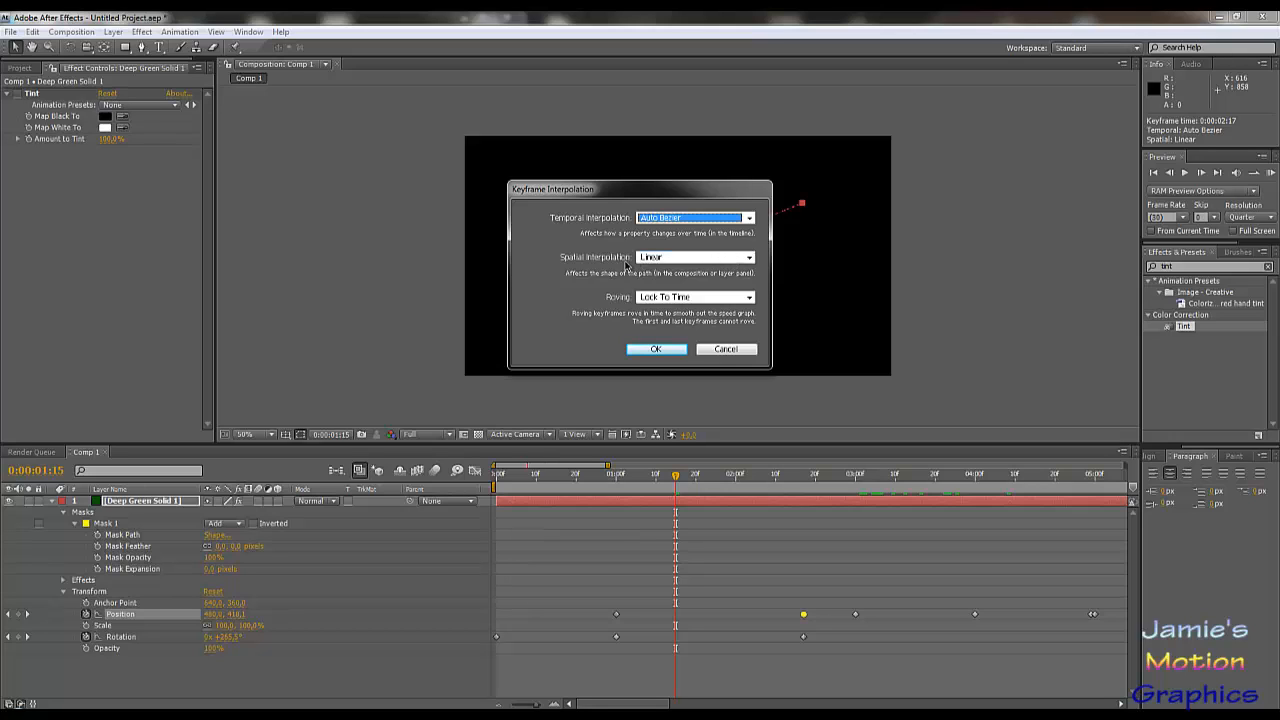
left_click(730, 352)
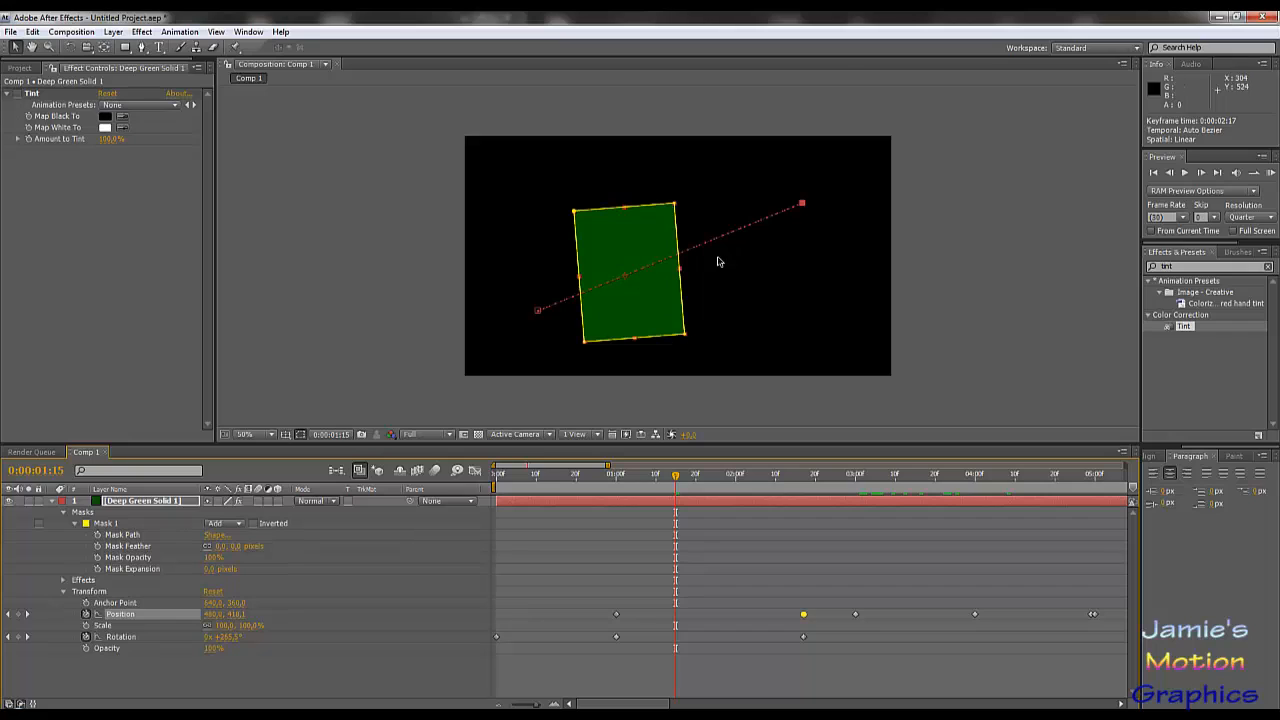
Examine the two ends of the motion path by selecting their Position keyframes in the composition, and deselect the layer.
left_click(539, 312)
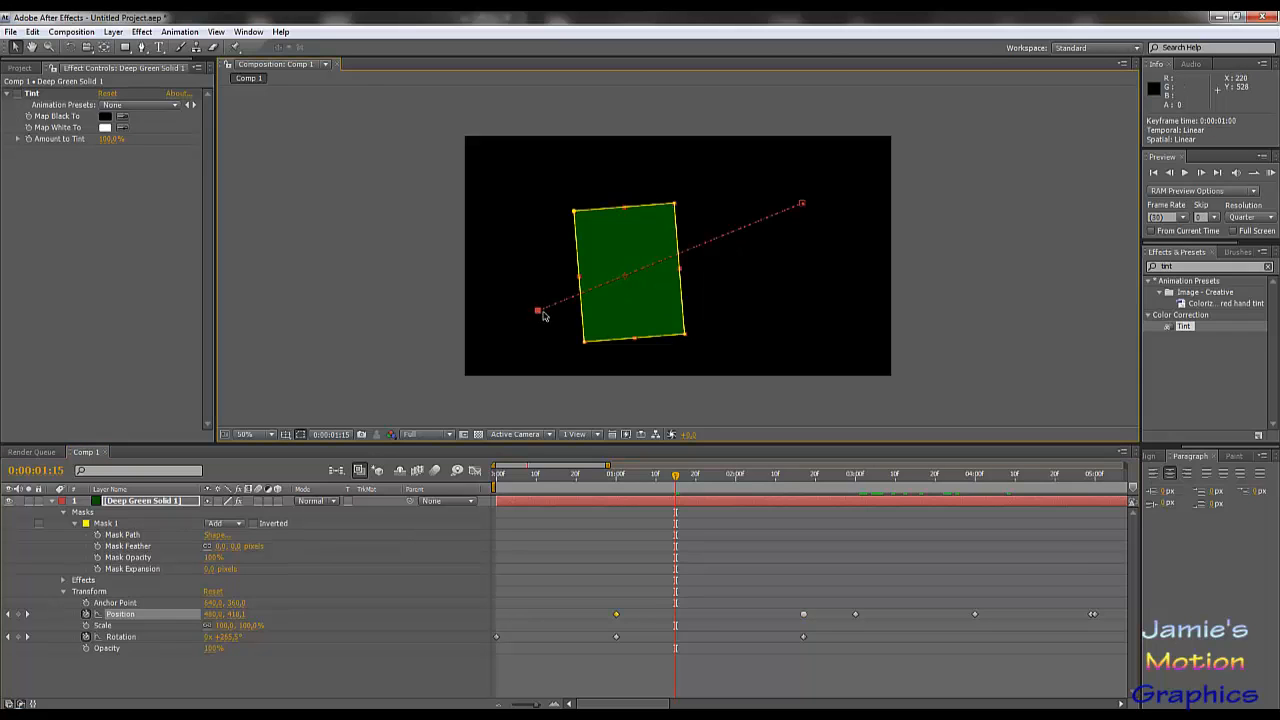
left_click(803, 206)
left_click(539, 312)
left_click(757, 567)
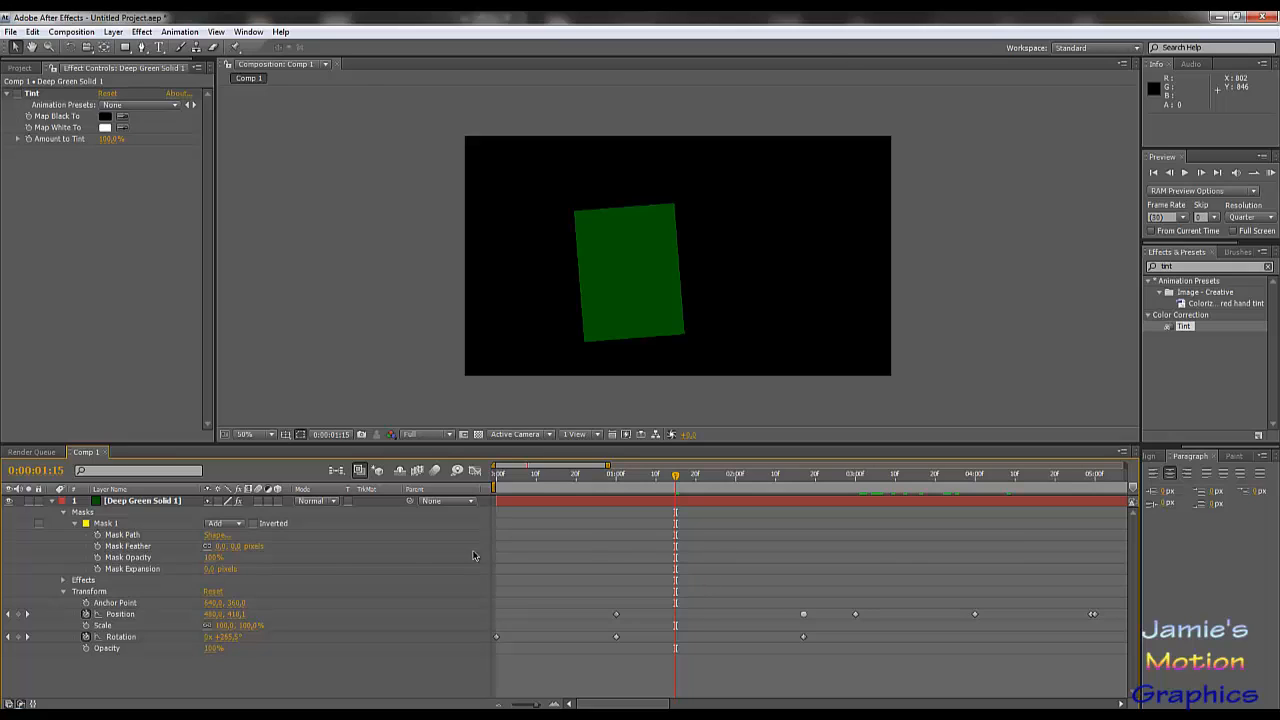
Enable the Tint effect and, at 0:00:00:00, set both Map Black To and Map White To to red FF0000.
left_click(17, 93)
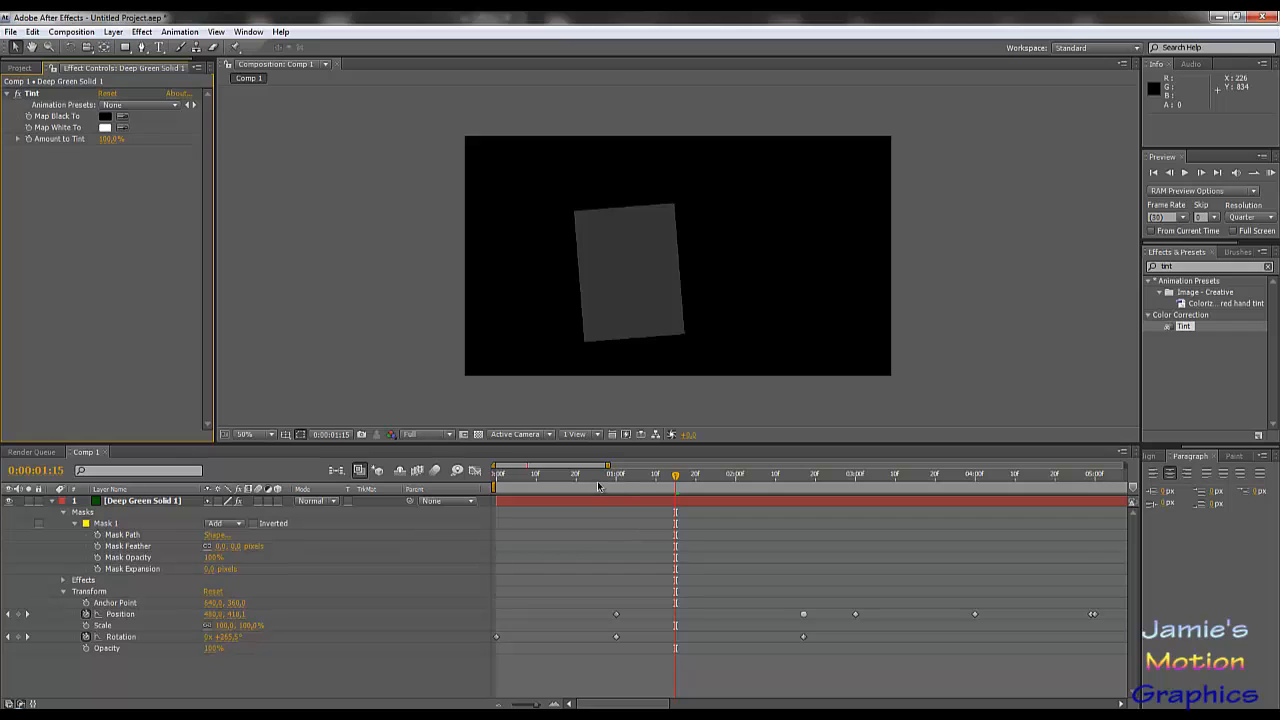
left_click_drag(589, 476, 480, 470)
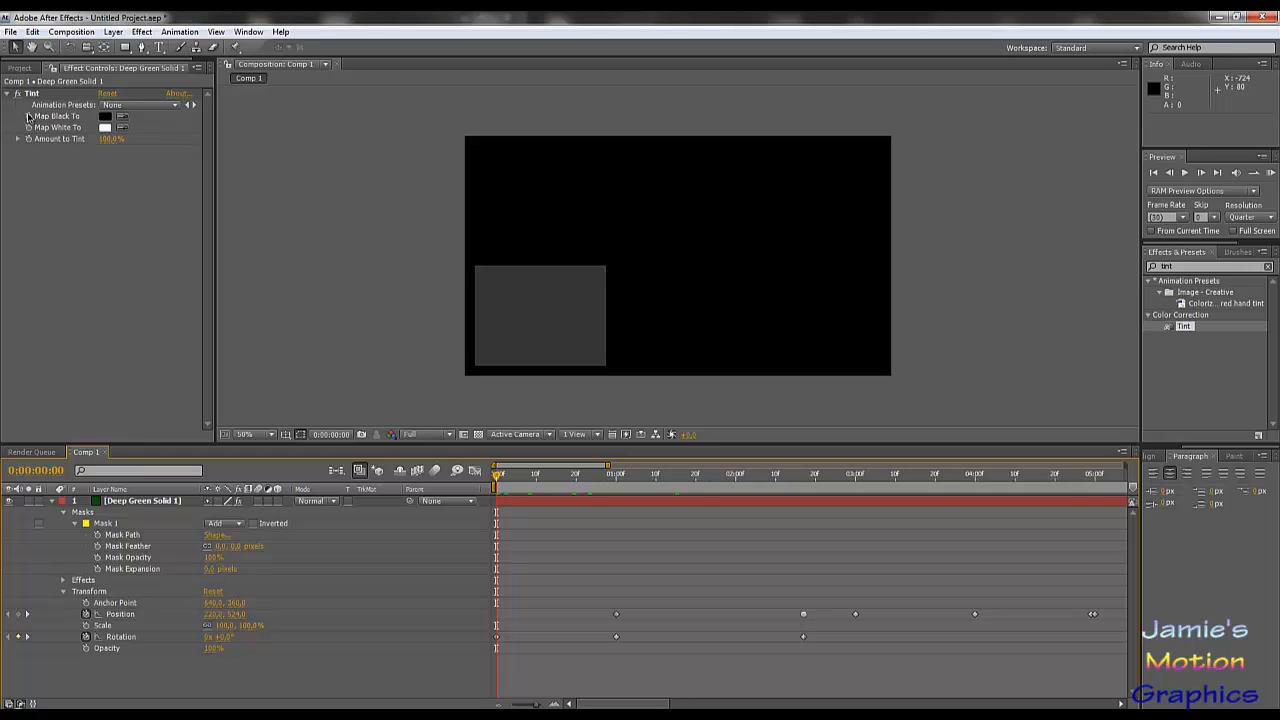
left_click(105, 118)
left_click(486, 418)
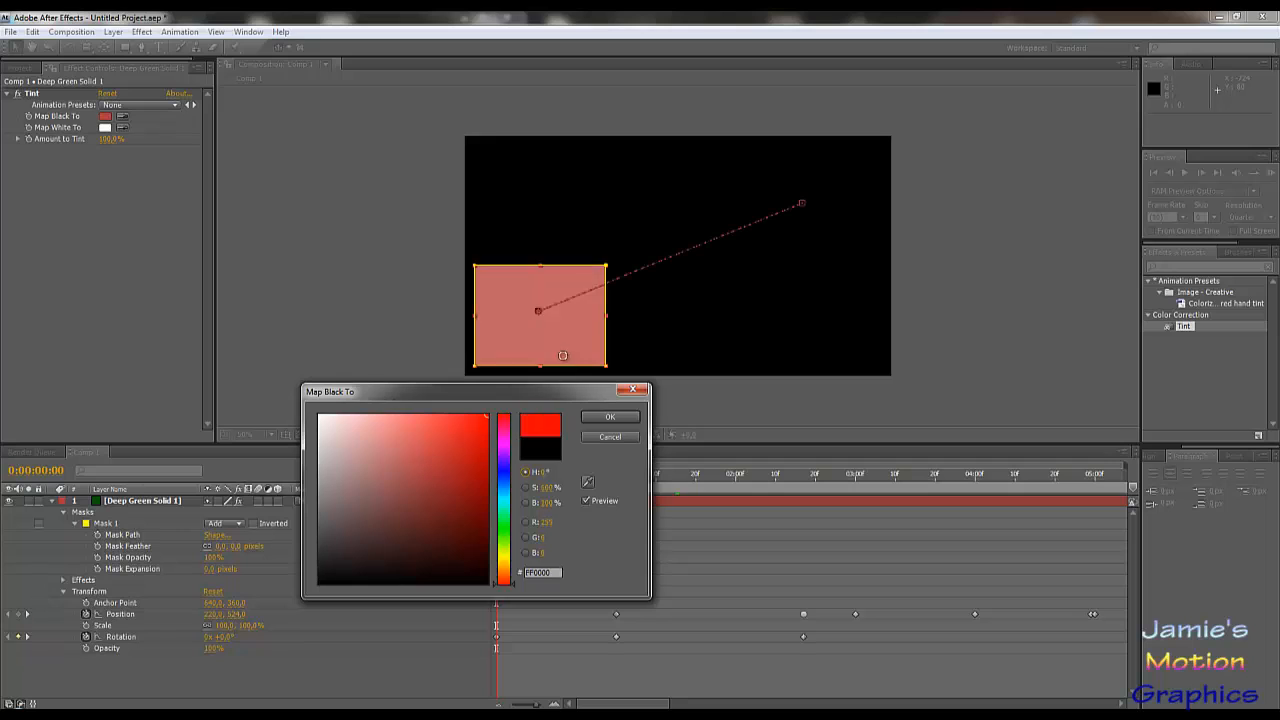
left_click(593, 418)
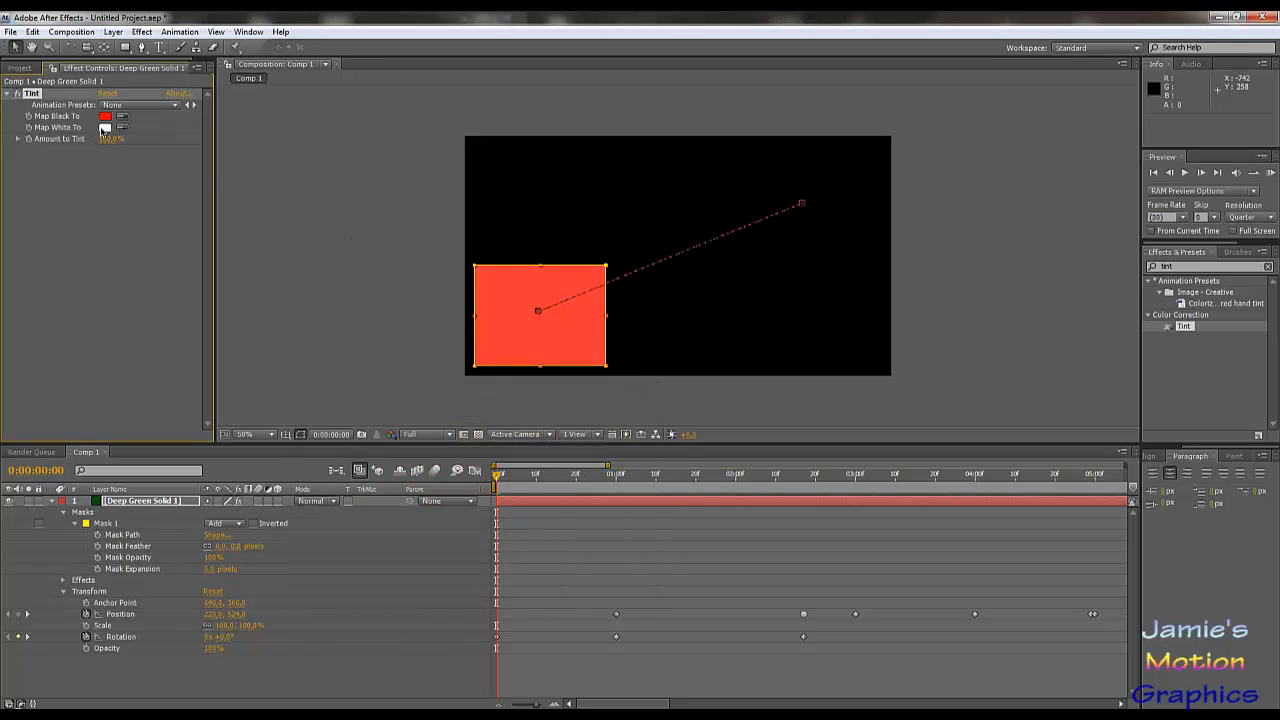
left_click(105, 127)
left_click(488, 416)
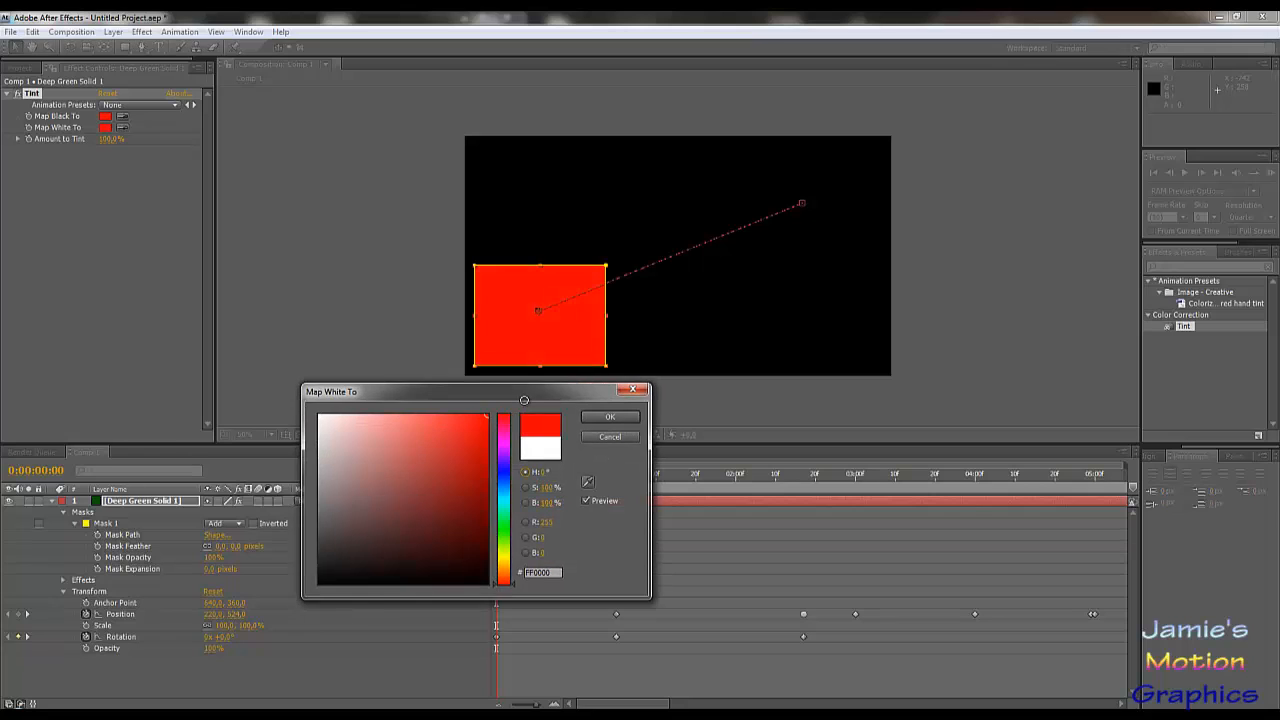
left_click(607, 416)
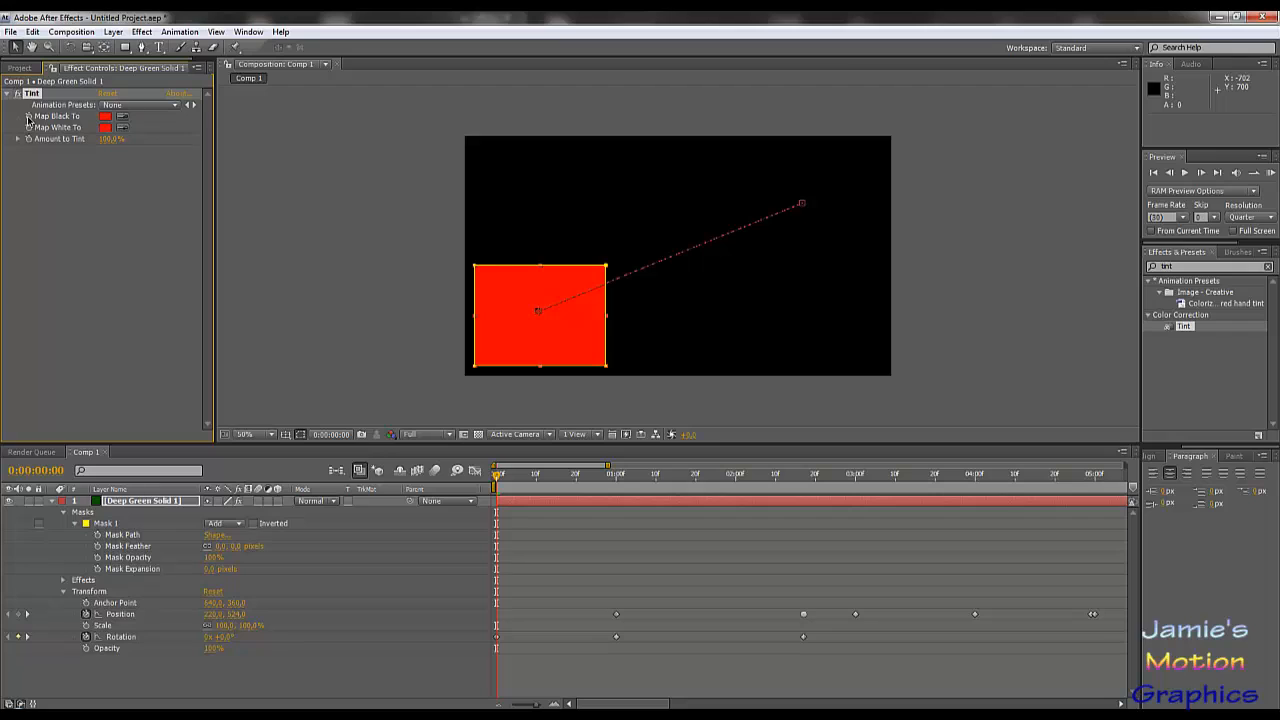
Keyframe Map Black To and Map White To at 0:00:00:00 and 0:00:01:00, with only the solid's animated properties revealed.
left_click(161, 501)
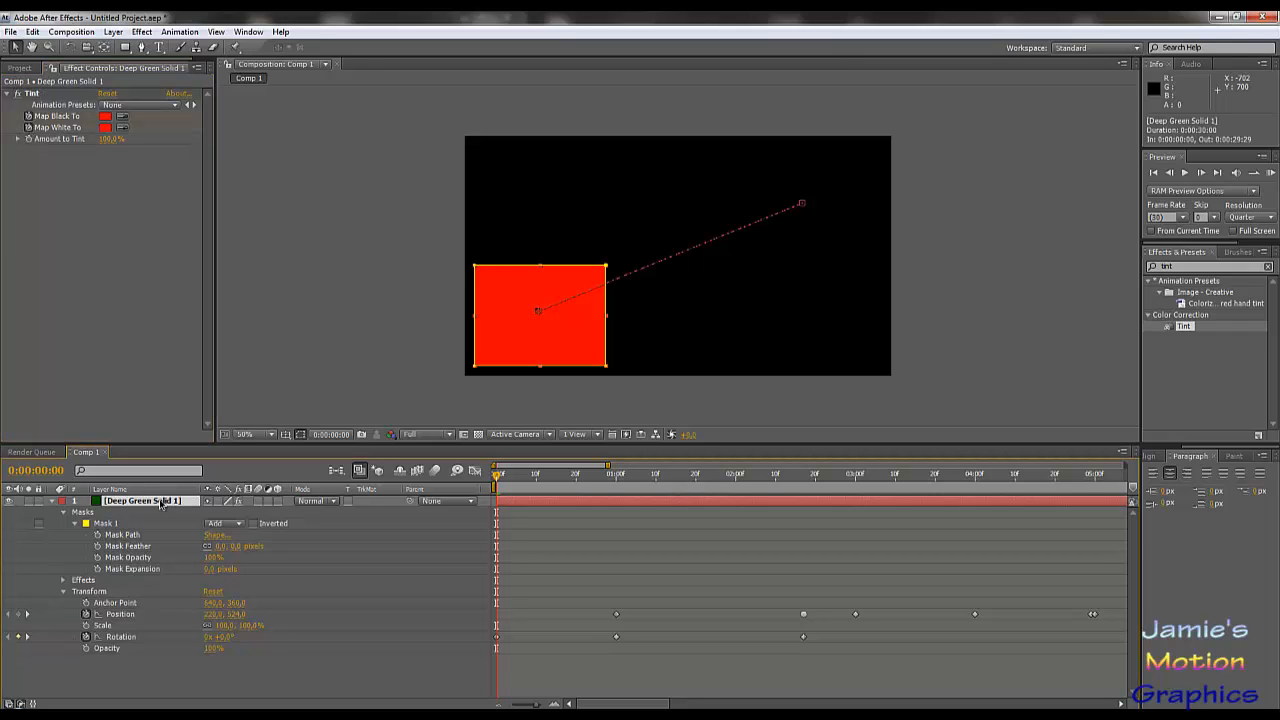
key("u")
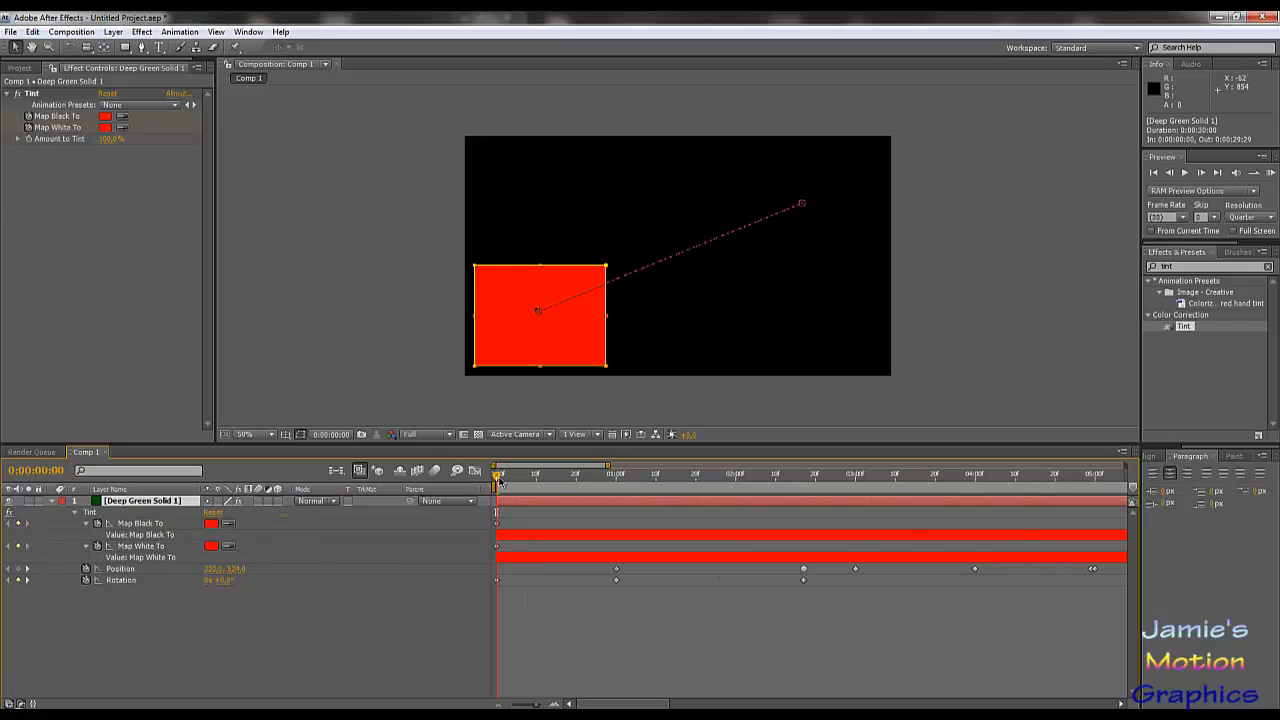
left_click_drag(498, 477, 620, 497)
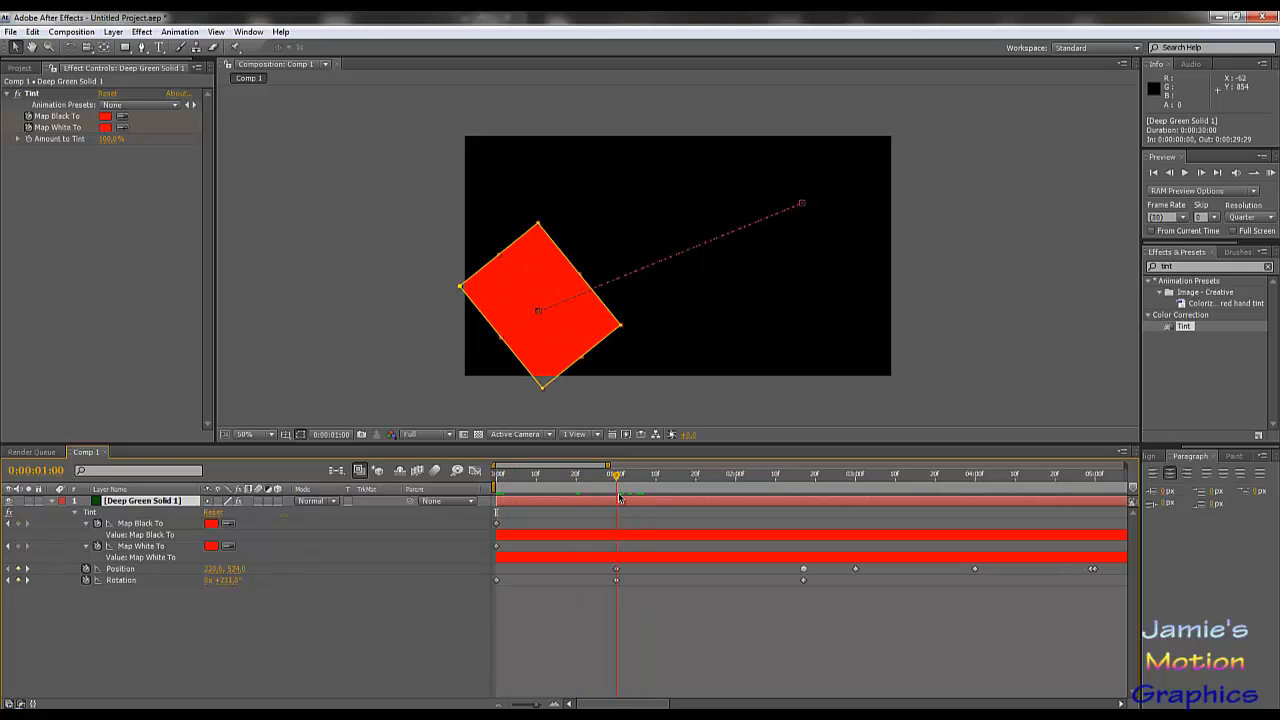
mouse_move(620, 497)
left_mouse_down()
mouse_move(806, 488)
mouse_move(540, 490)
mouse_move(616, 491)
left_mouse_up()
left_click(18, 523)
left_click(18, 546)
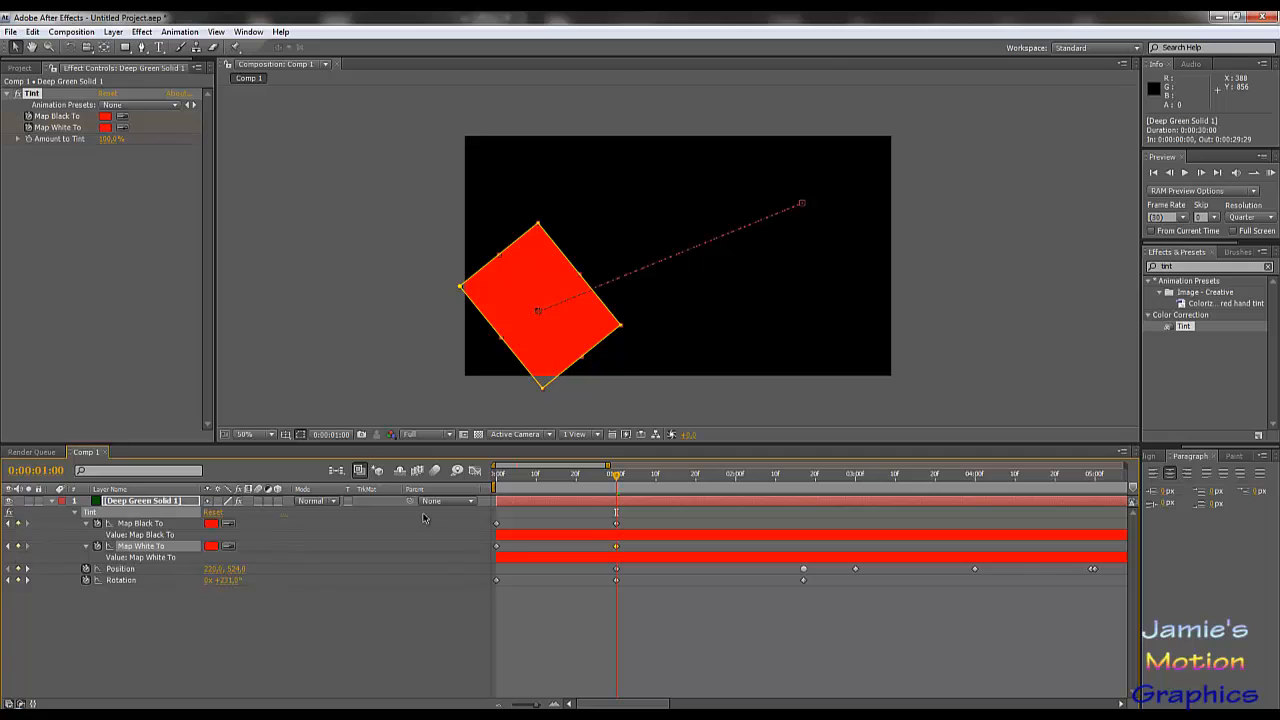
At 0:00:02:17, set Map Black To to green 23AC20 and sample the same green for Map White To.
left_click_drag(617, 478, 807, 490)
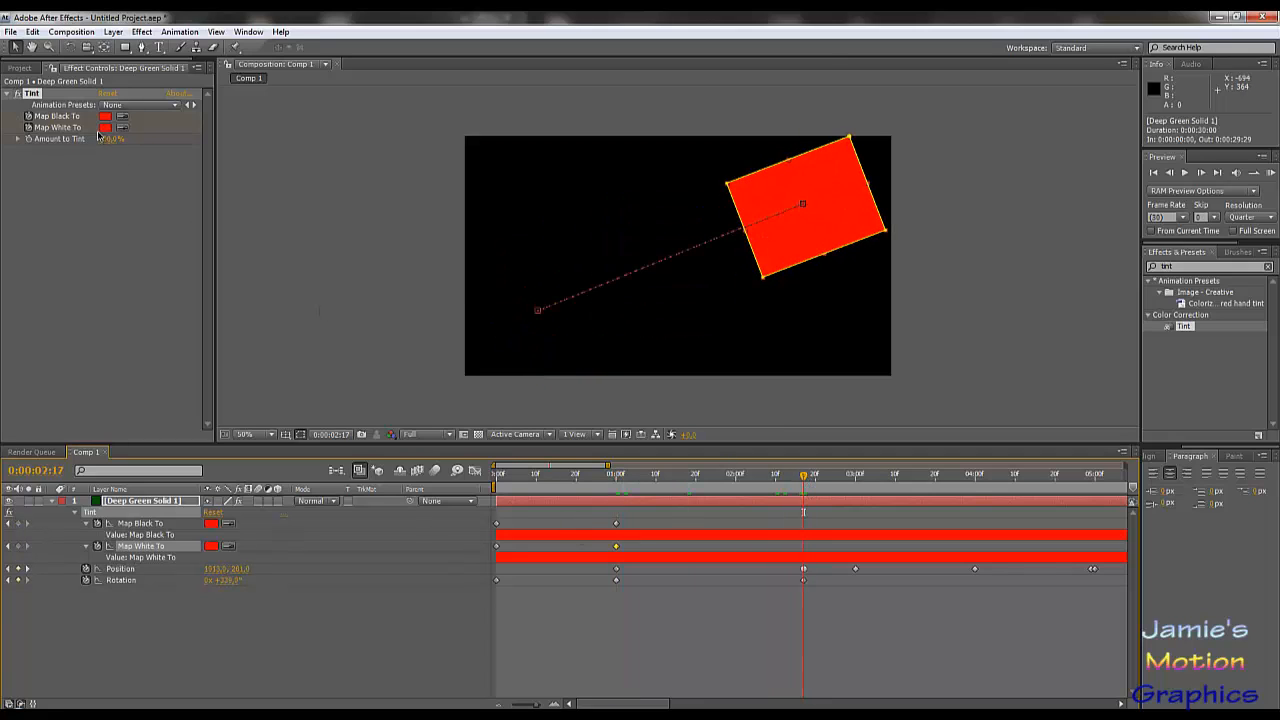
left_click(105, 118)
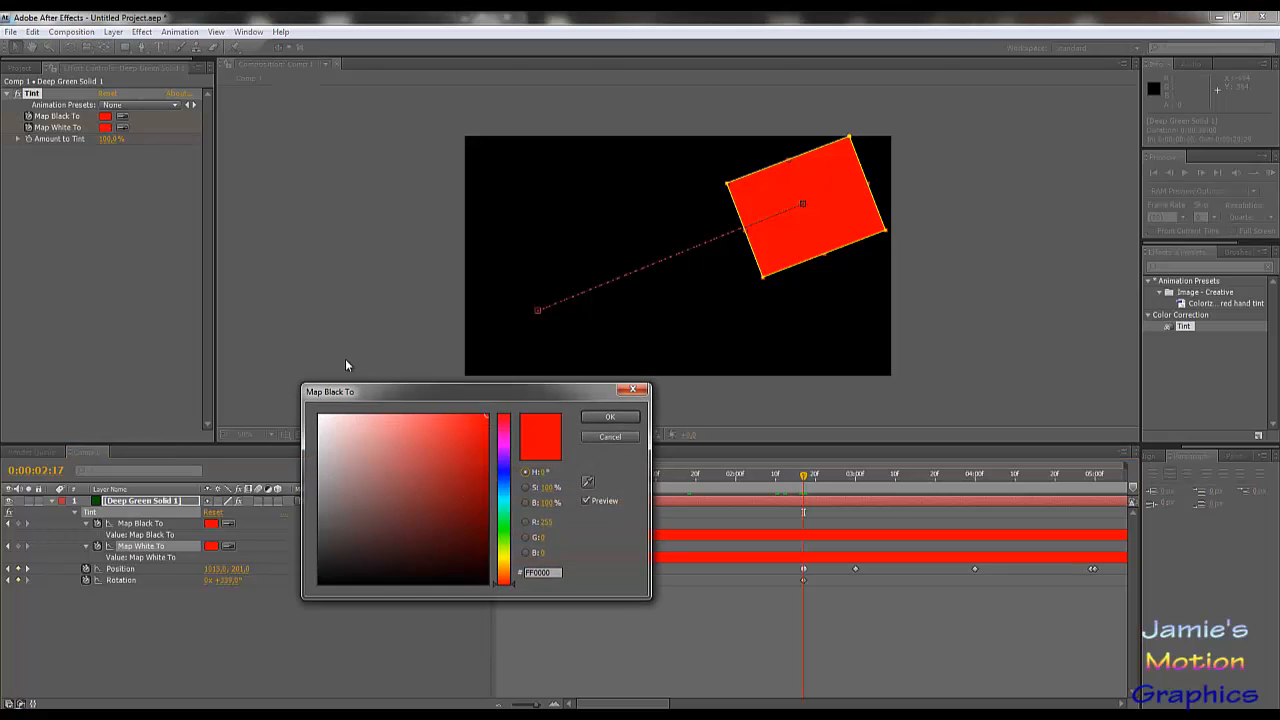
left_click(504, 528)
left_click(470, 529)
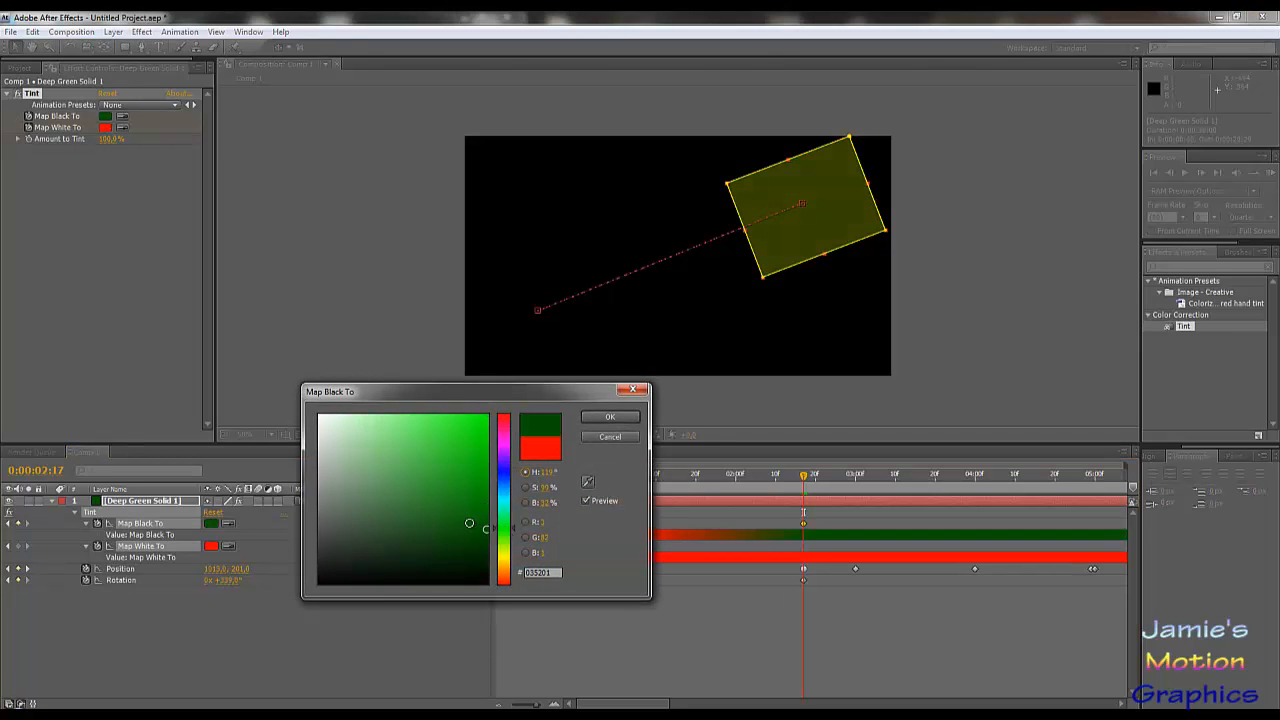
left_click(479, 490)
mouse_move(484, 476)
left_mouse_down()
mouse_move(477, 438)
mouse_move(463, 480)
mouse_move(457, 469)
left_mouse_up()
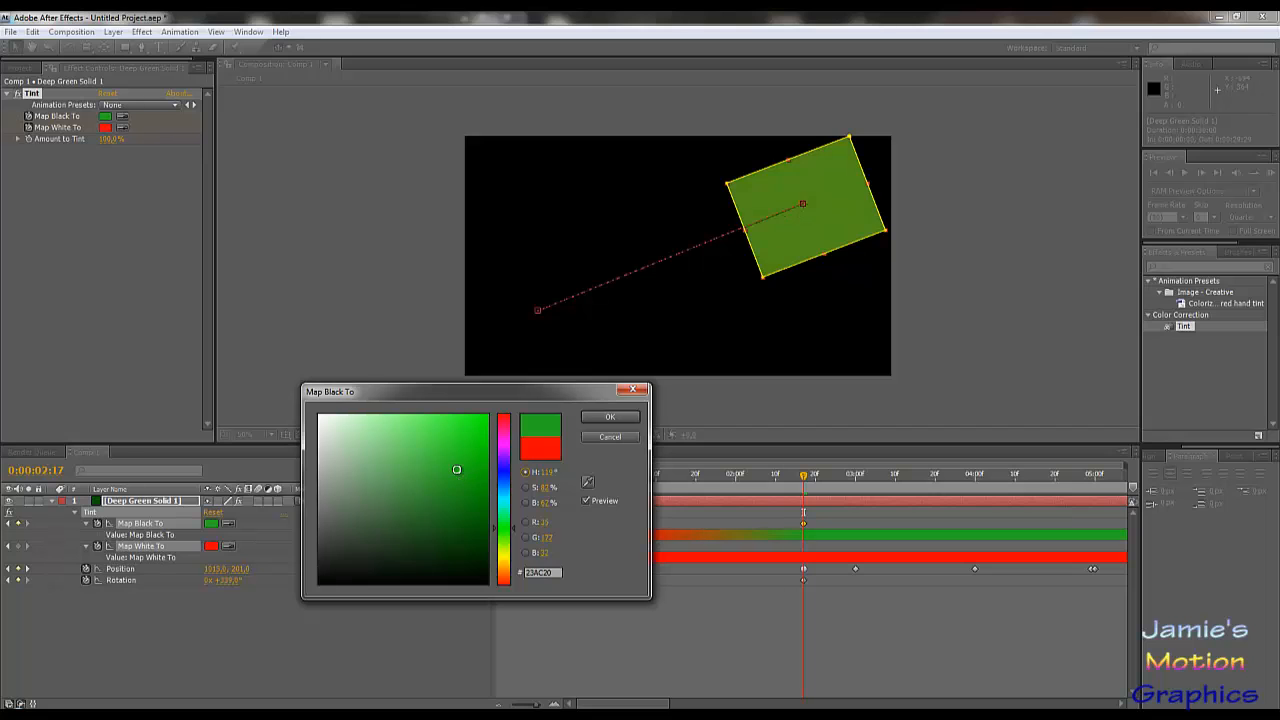
left_click(591, 419)
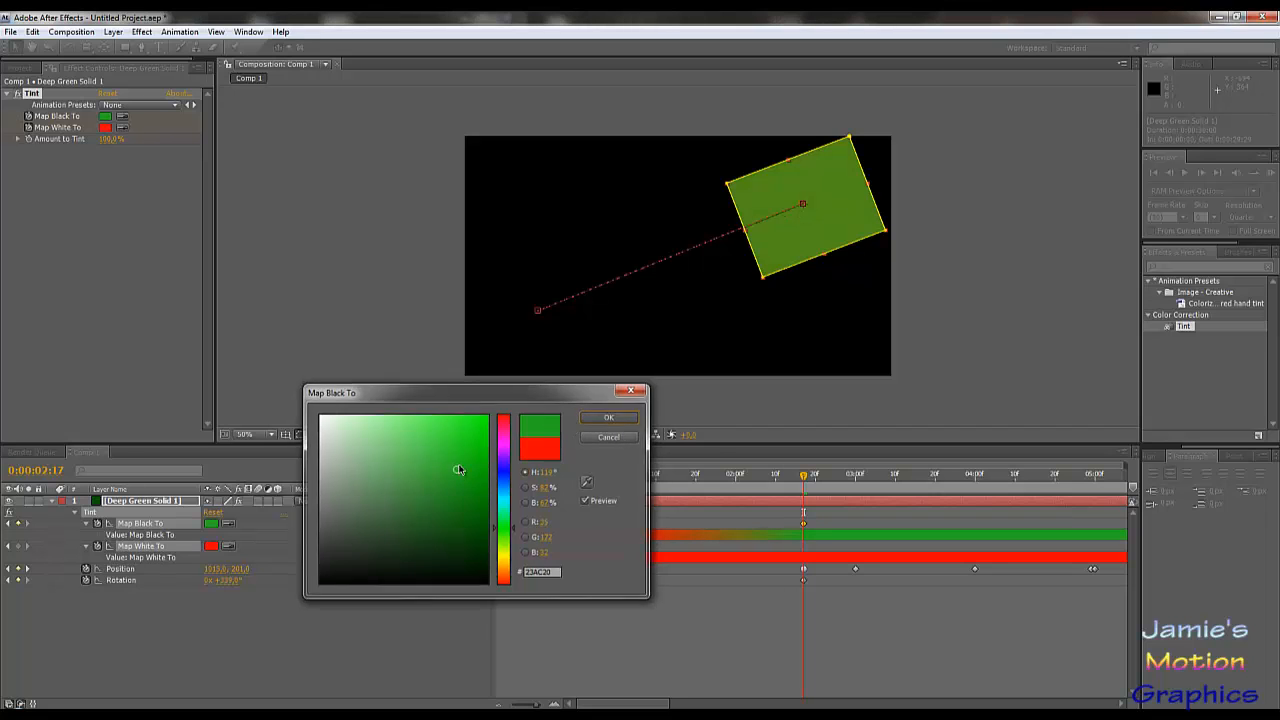
left_click(229, 546)
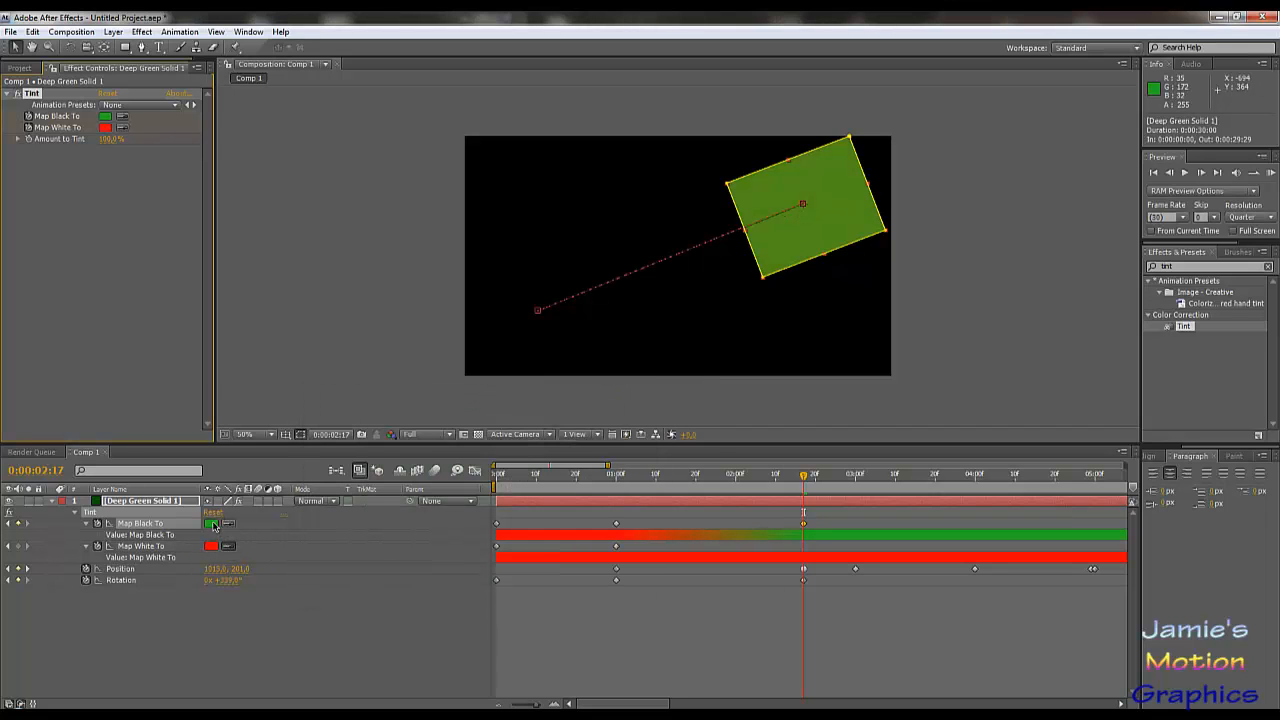
left_click(213, 523)
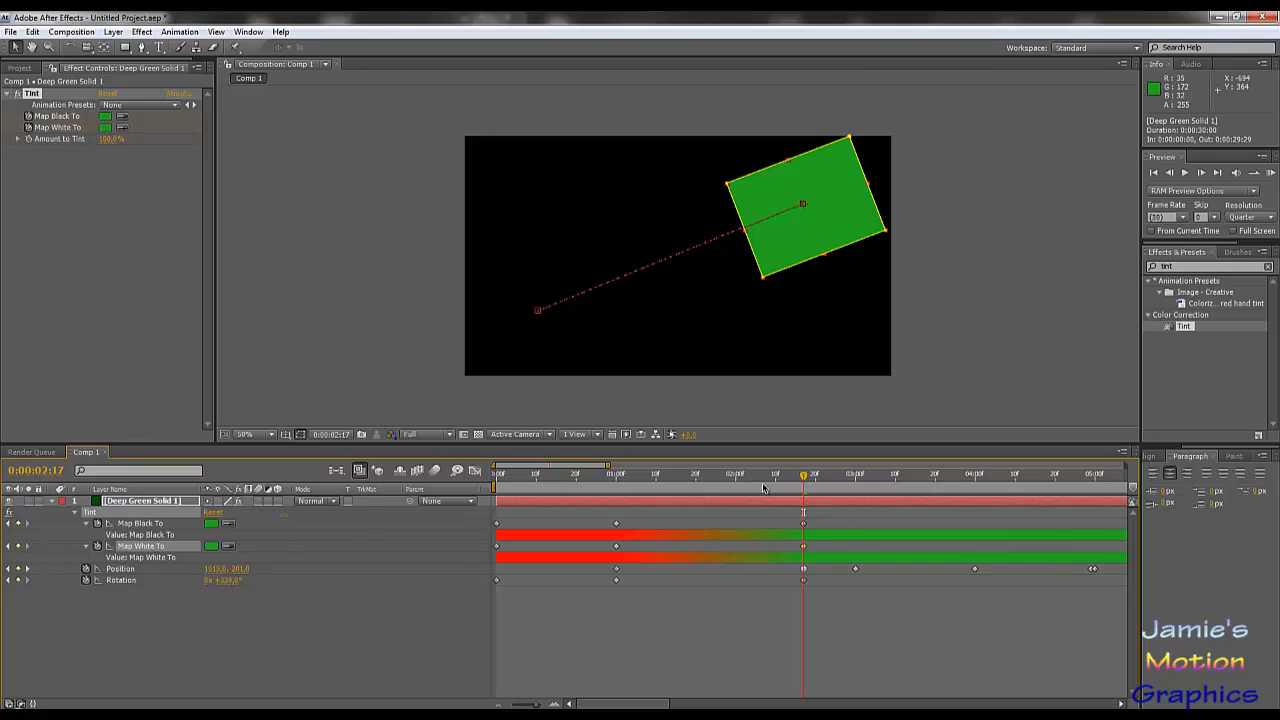
Delete the Map Black To and Map White To keyframes at 0:00:00:00.
left_click_drag(759, 481, 534, 518)
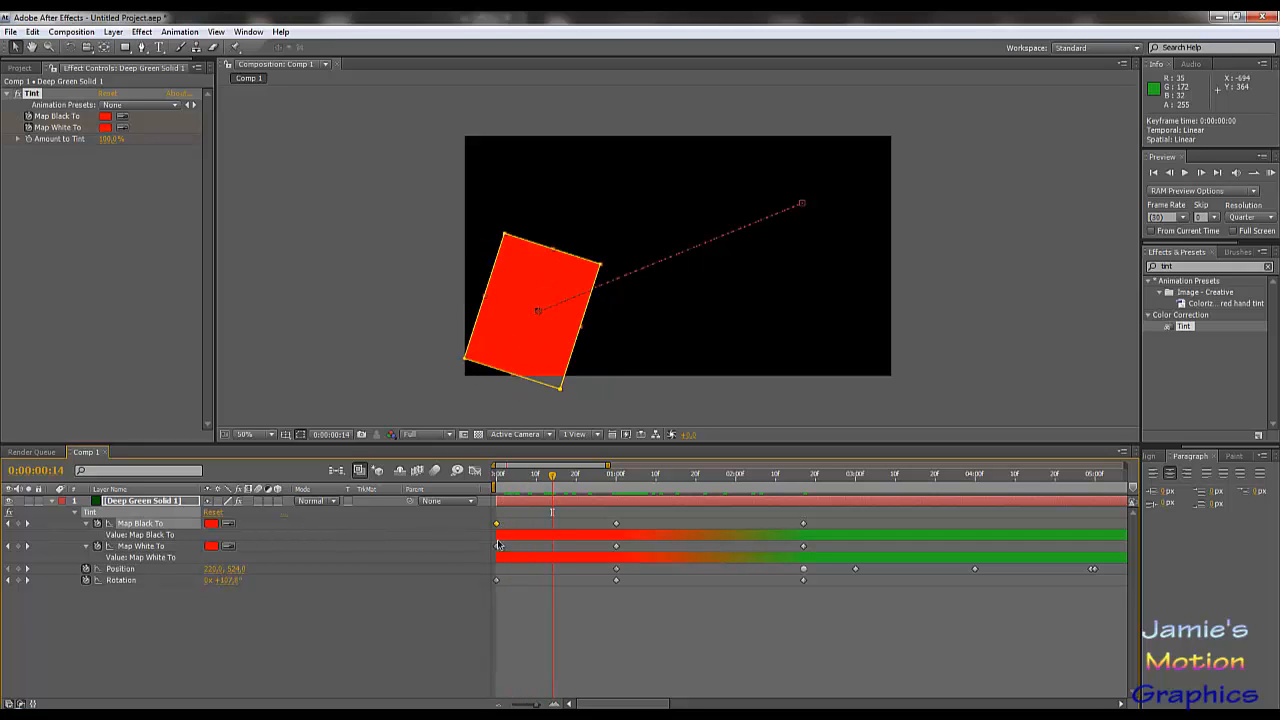
left_click(498, 546)
key("Delete")
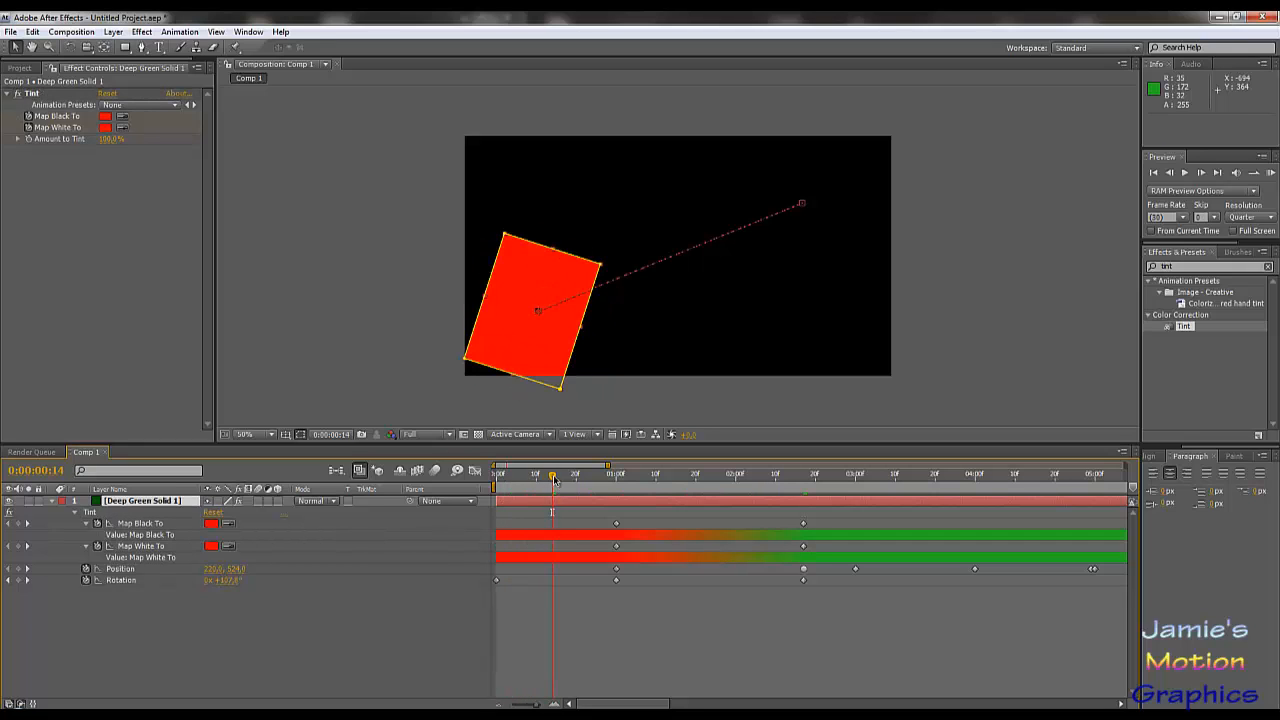
Examine the solid's Tint colour, Rotation and Position between 0:00:00:00 and 0:00:04:29 at their keyframes, with the layer deselected.
left_click_drag(555, 481, 703, 527)
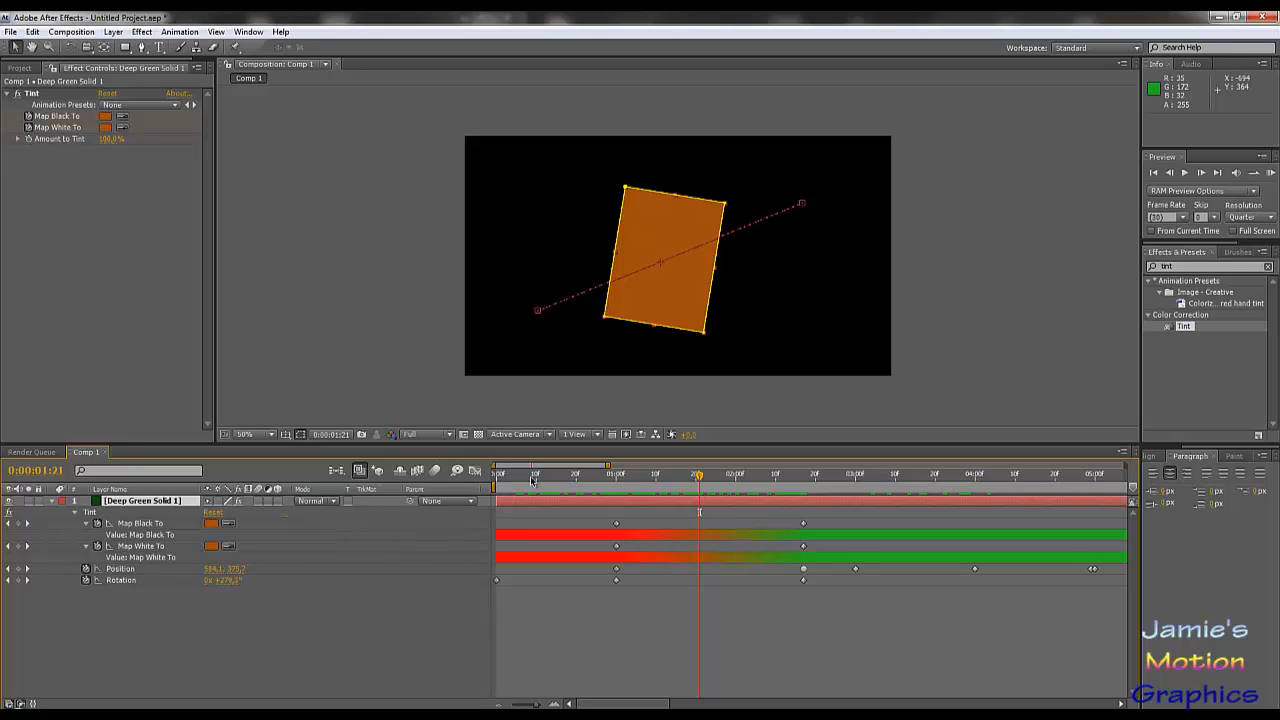
mouse_move(622, 476)
left_mouse_down()
mouse_move(622, 493)
mouse_move(824, 508)
mouse_move(616, 496)
left_mouse_up()
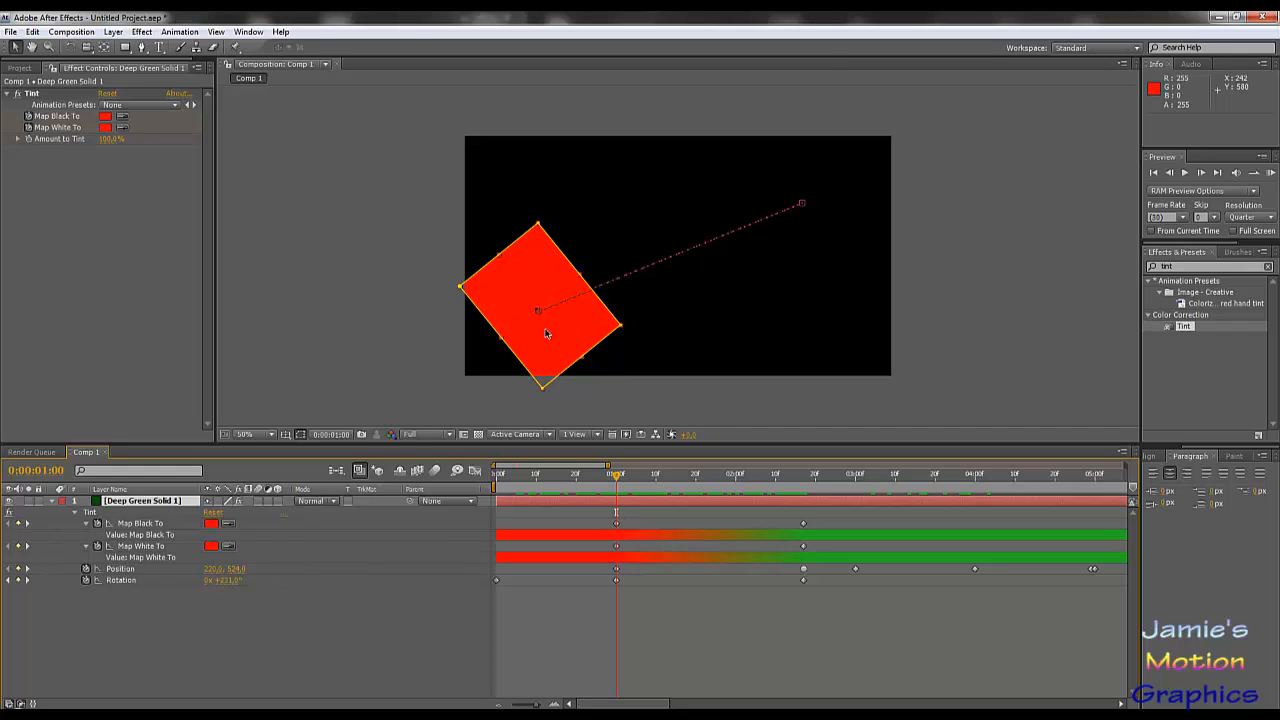
left_click(121, 583)
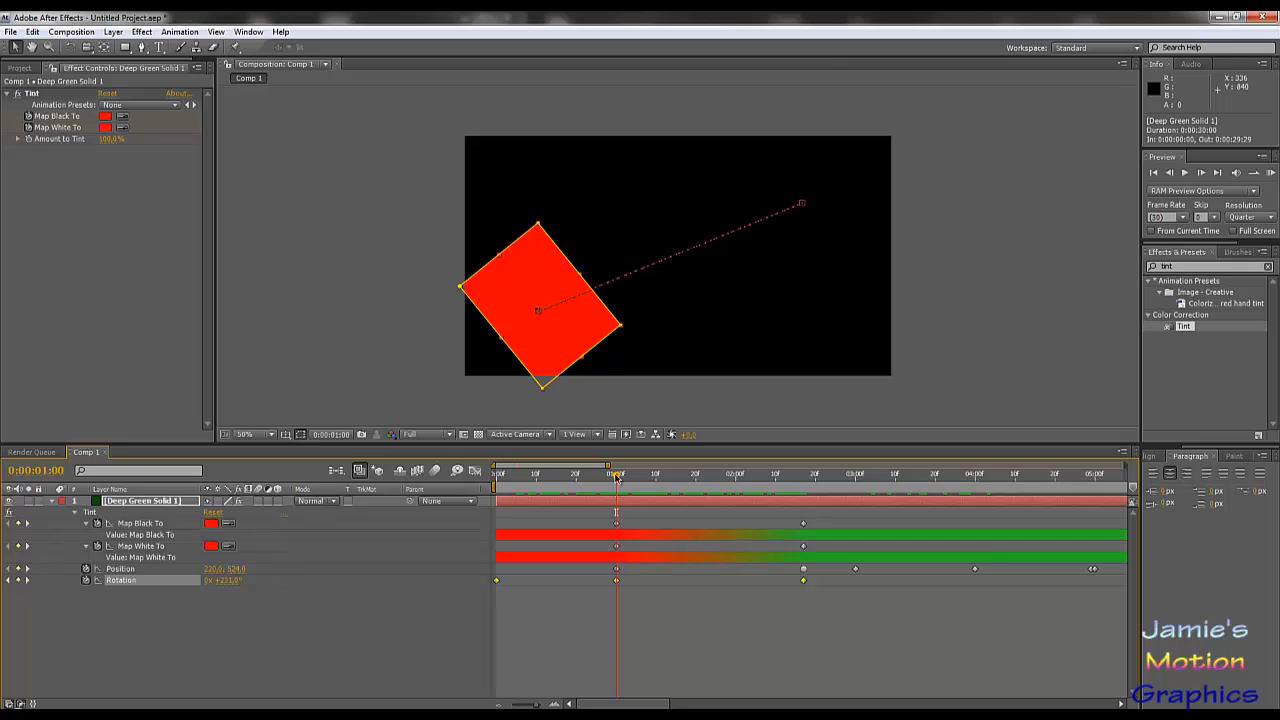
left_click_drag(617, 478, 803, 511)
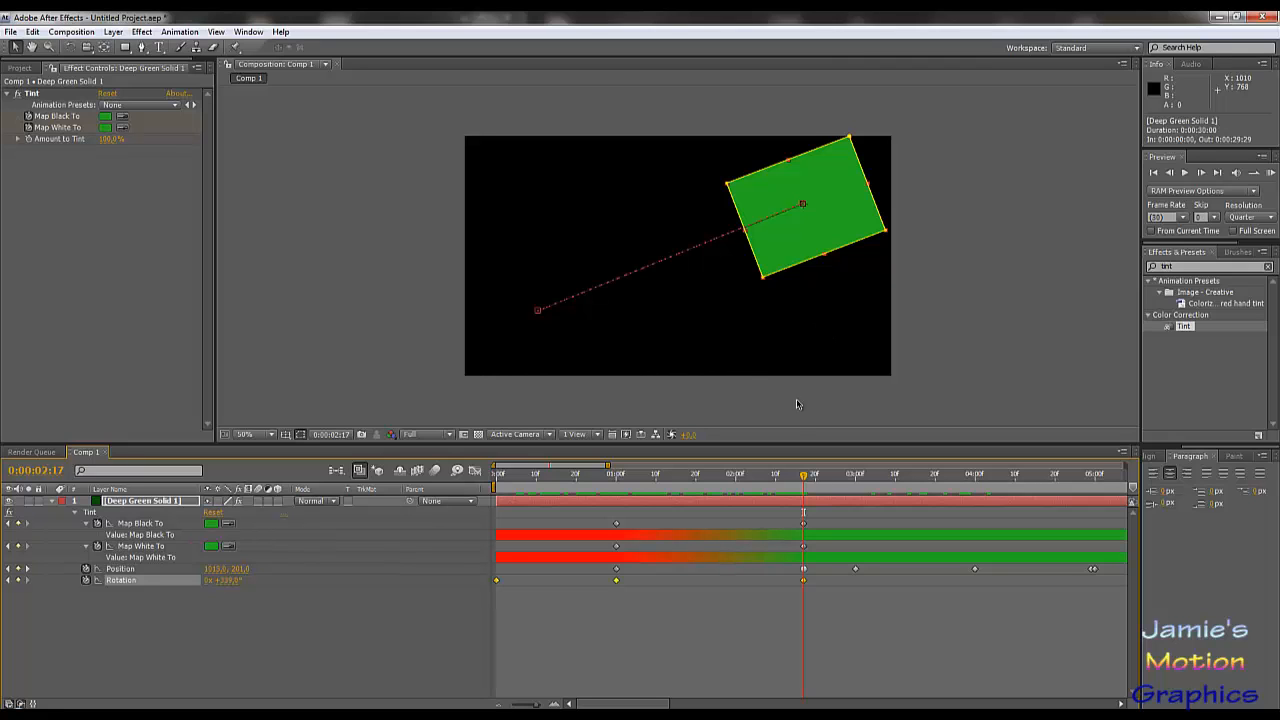
left_click_drag(734, 476, 470, 580)
left_click(430, 631)
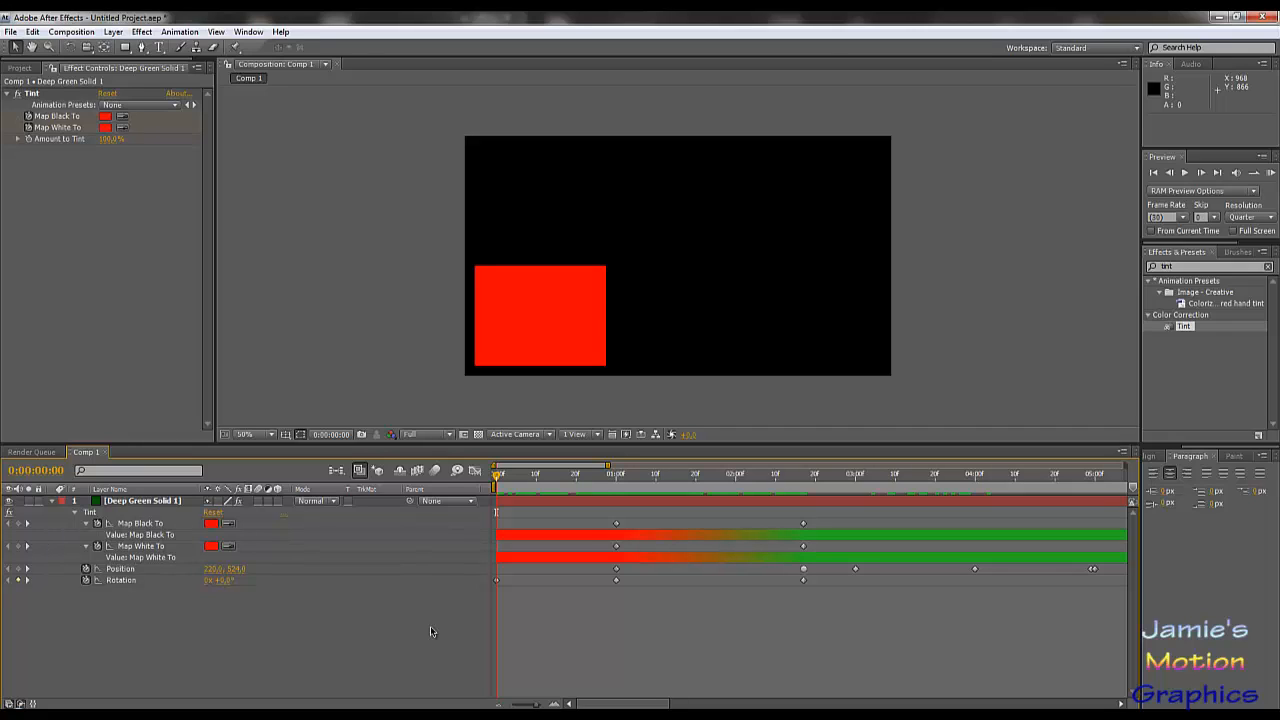
left_click_drag(579, 475, 616, 485)
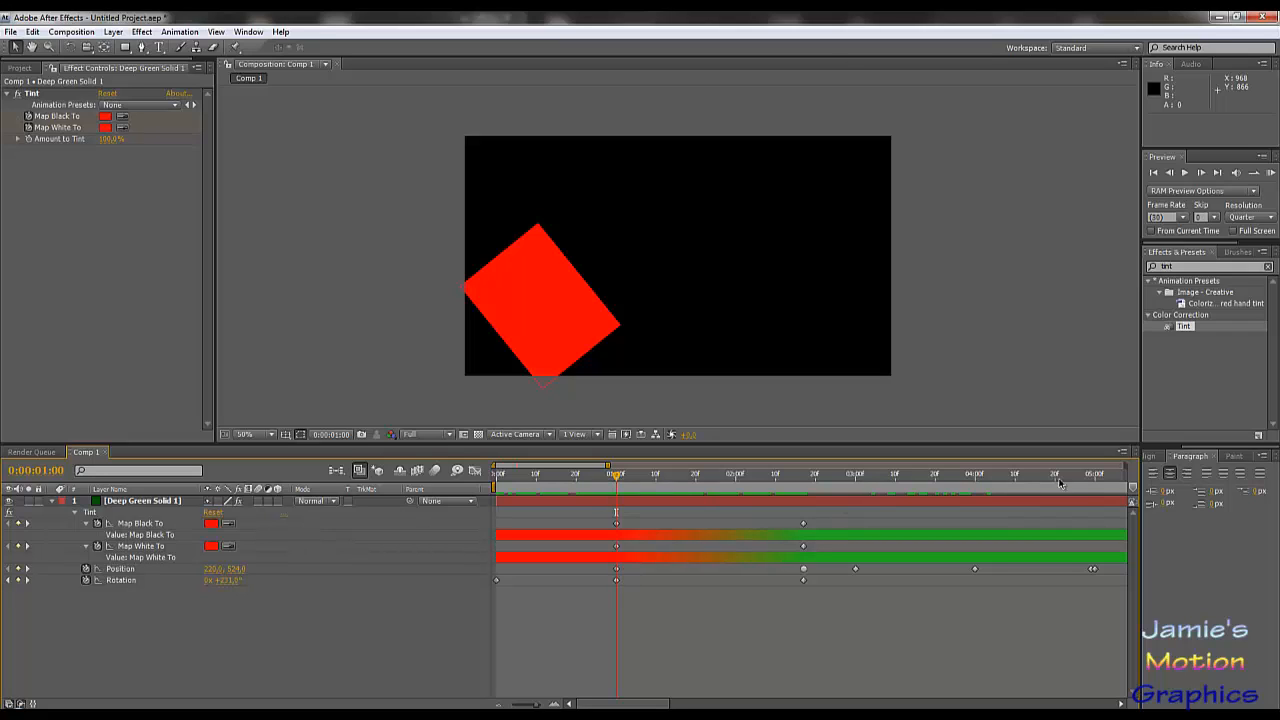
left_click(803, 479)
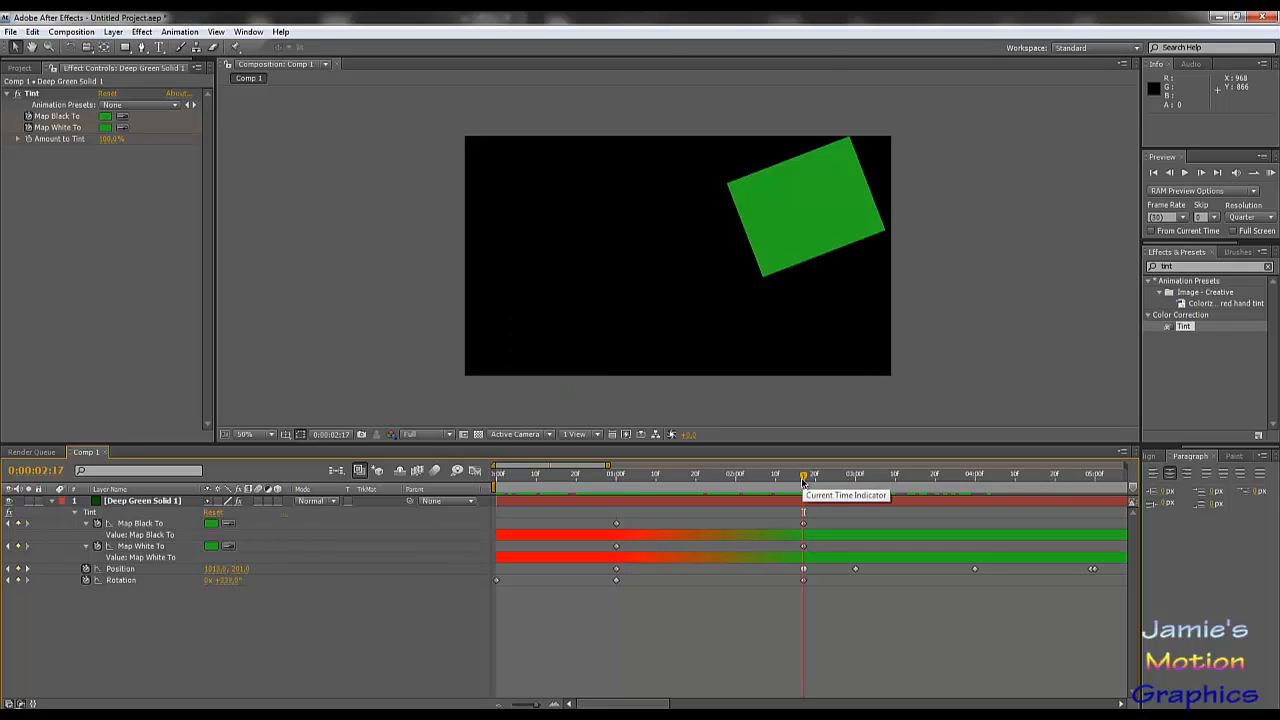
left_click_drag(885, 488, 1075, 506)
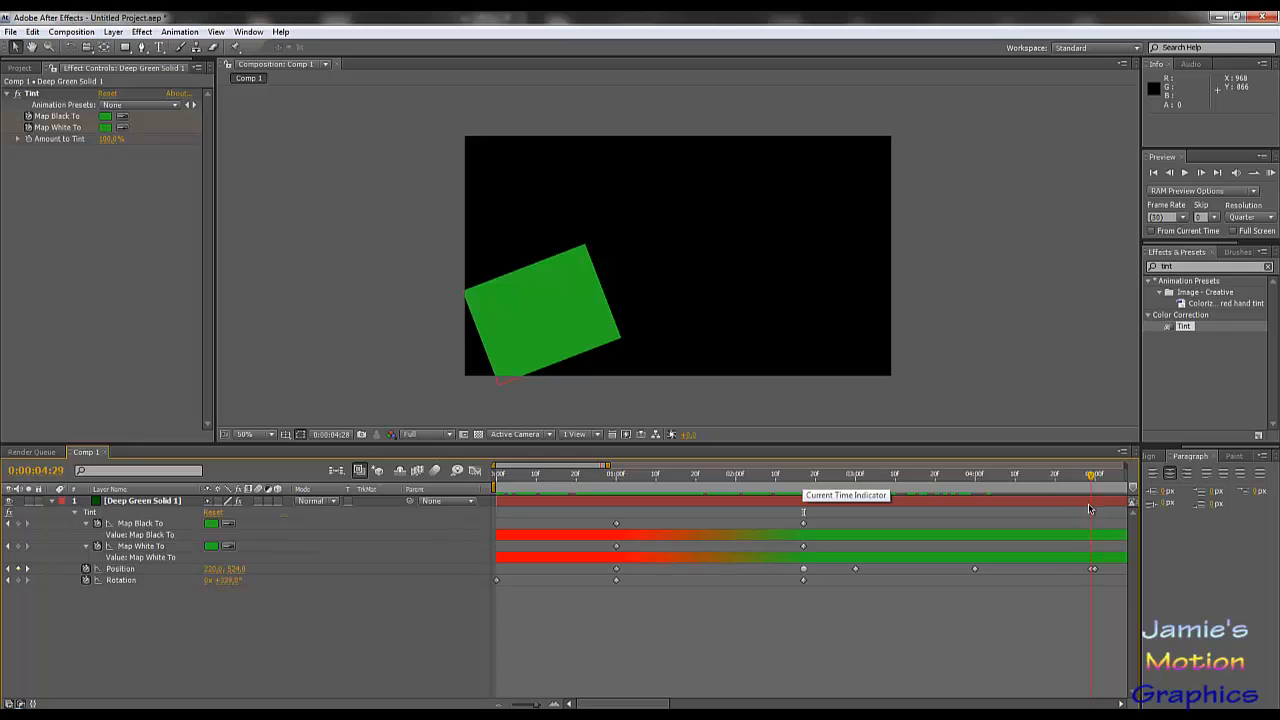
Add Map Black To and Map White To keyframes at 0:00:03:13, holding the current green.
left_click_drag(1091, 507, 906, 514)
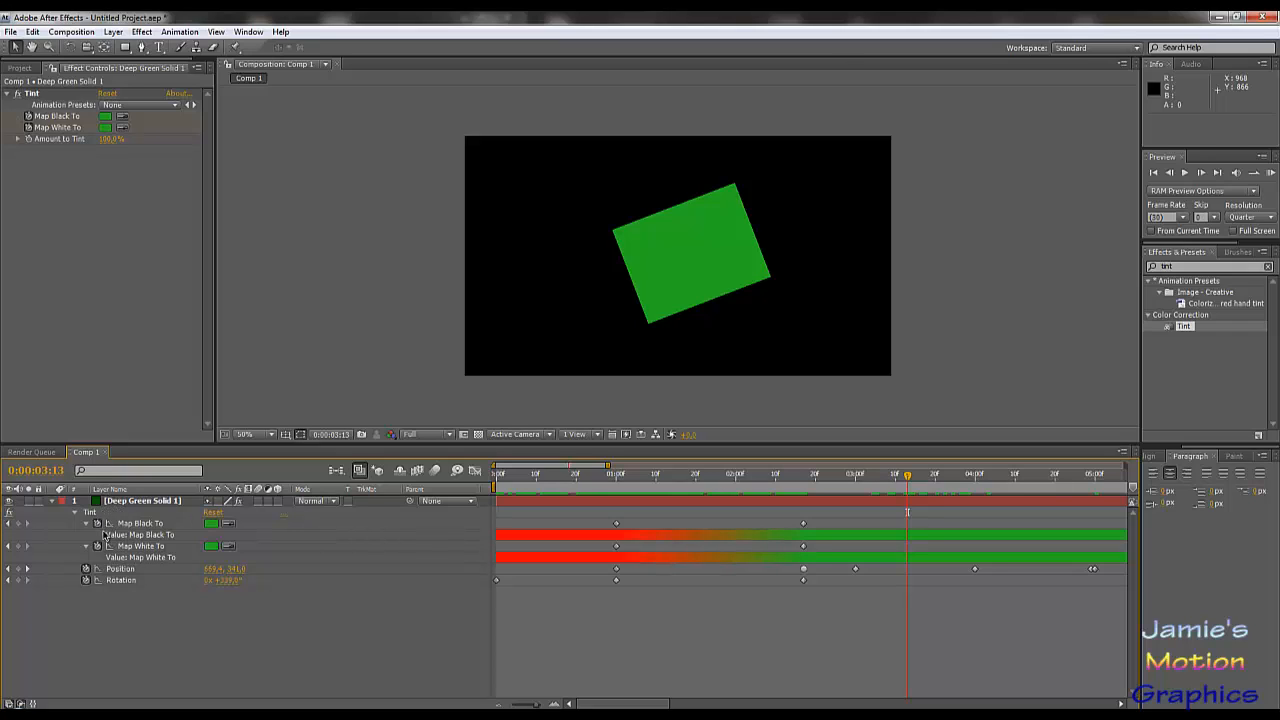
left_click(18, 524)
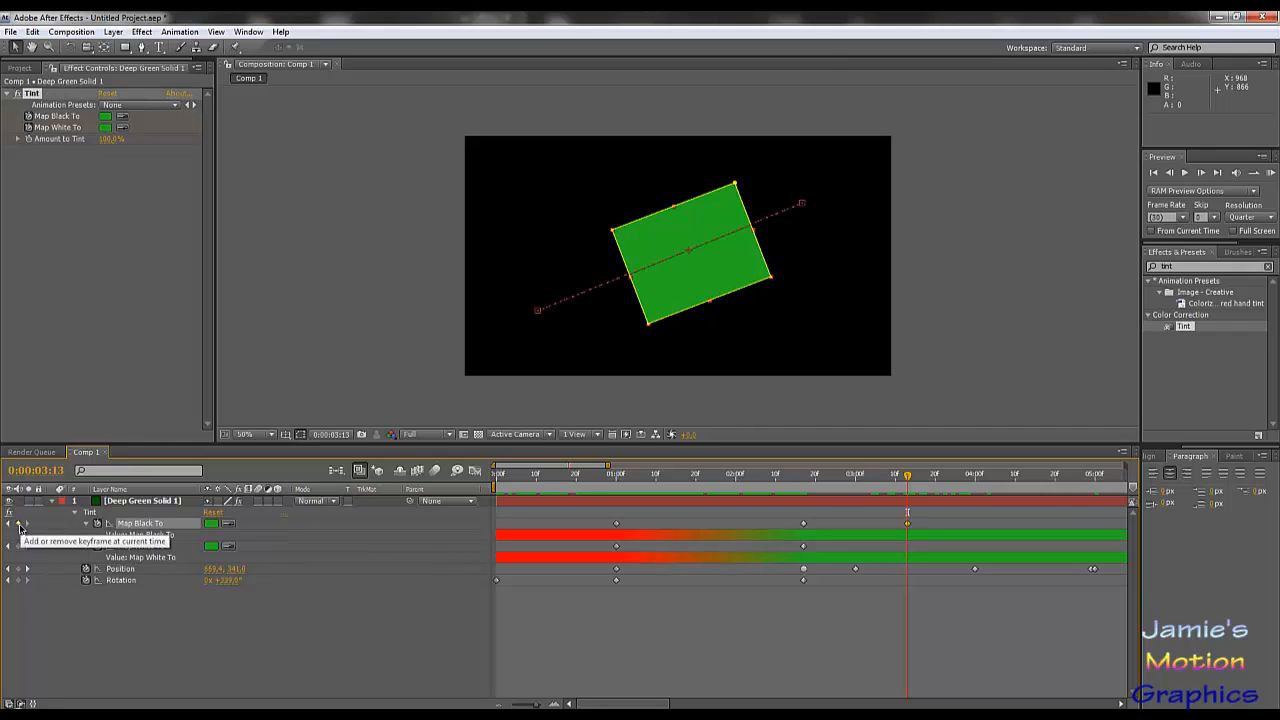
left_click(18, 547)
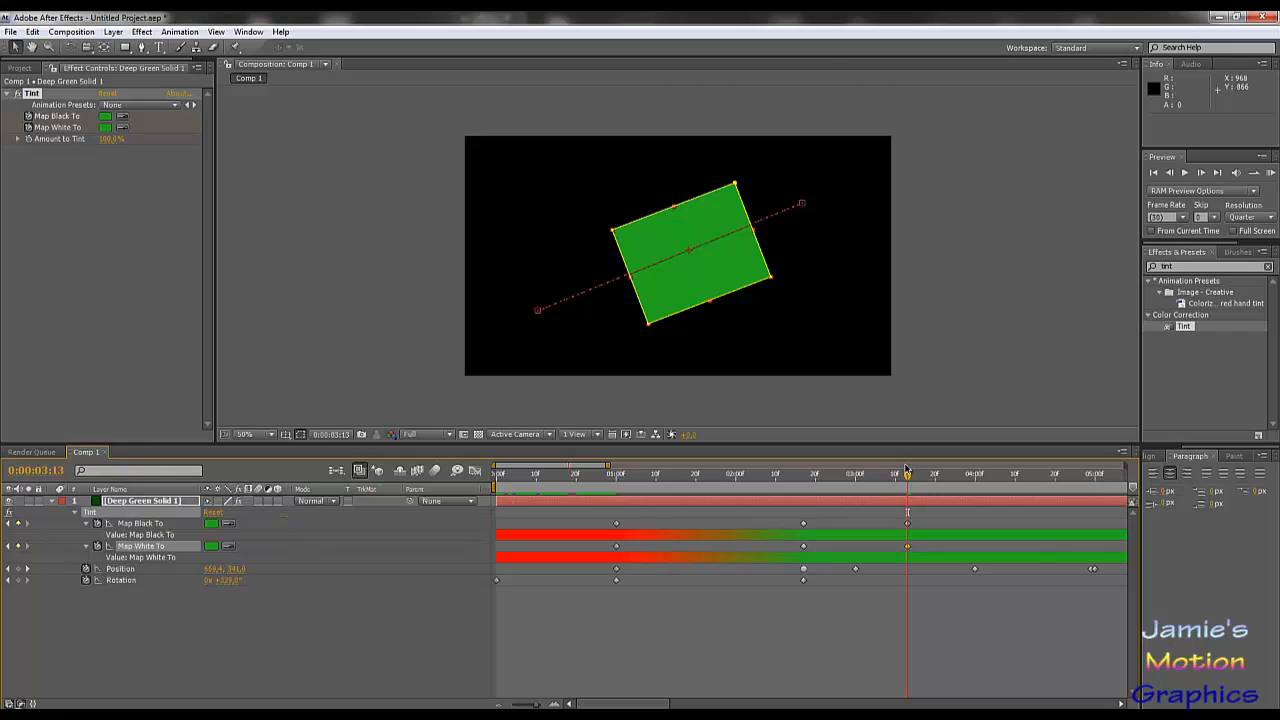
One frame further, at 0:00:03:14, set Map Black To to purple (RGB 157, 32, 172) and sample the same purple for Map White To.
left_click_drag(907, 470, 911, 470)
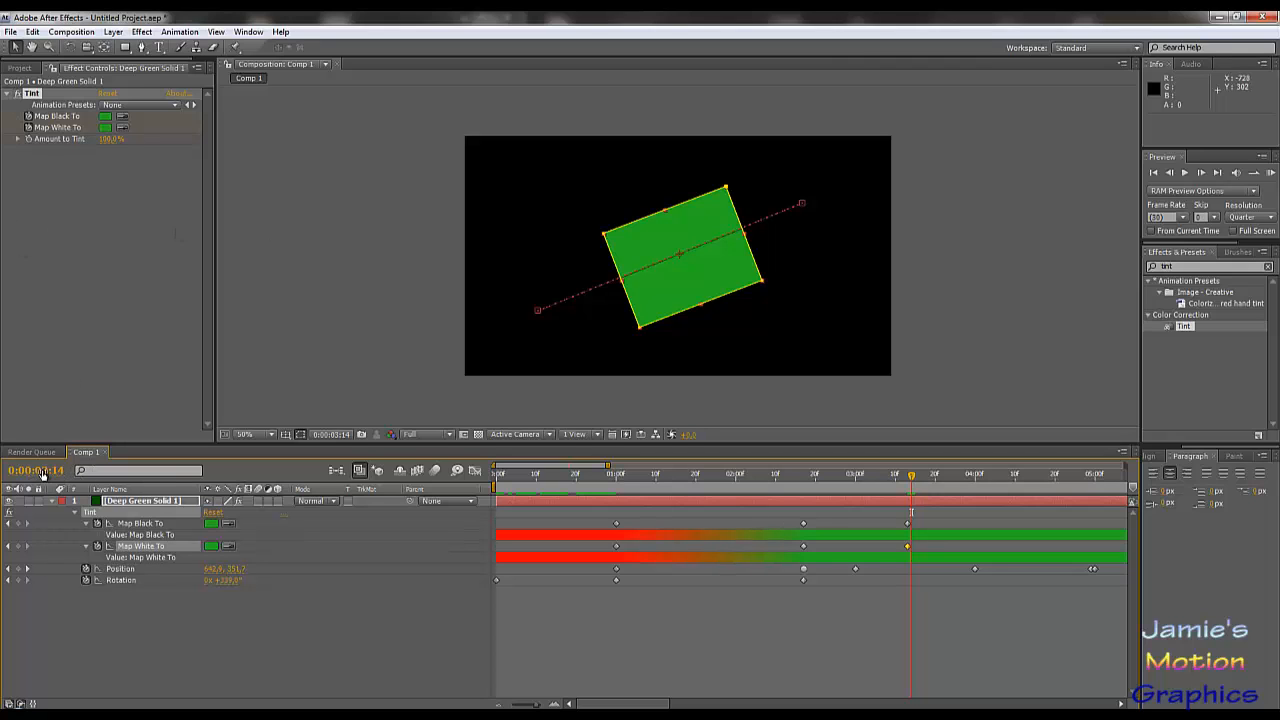
left_click(105, 117)
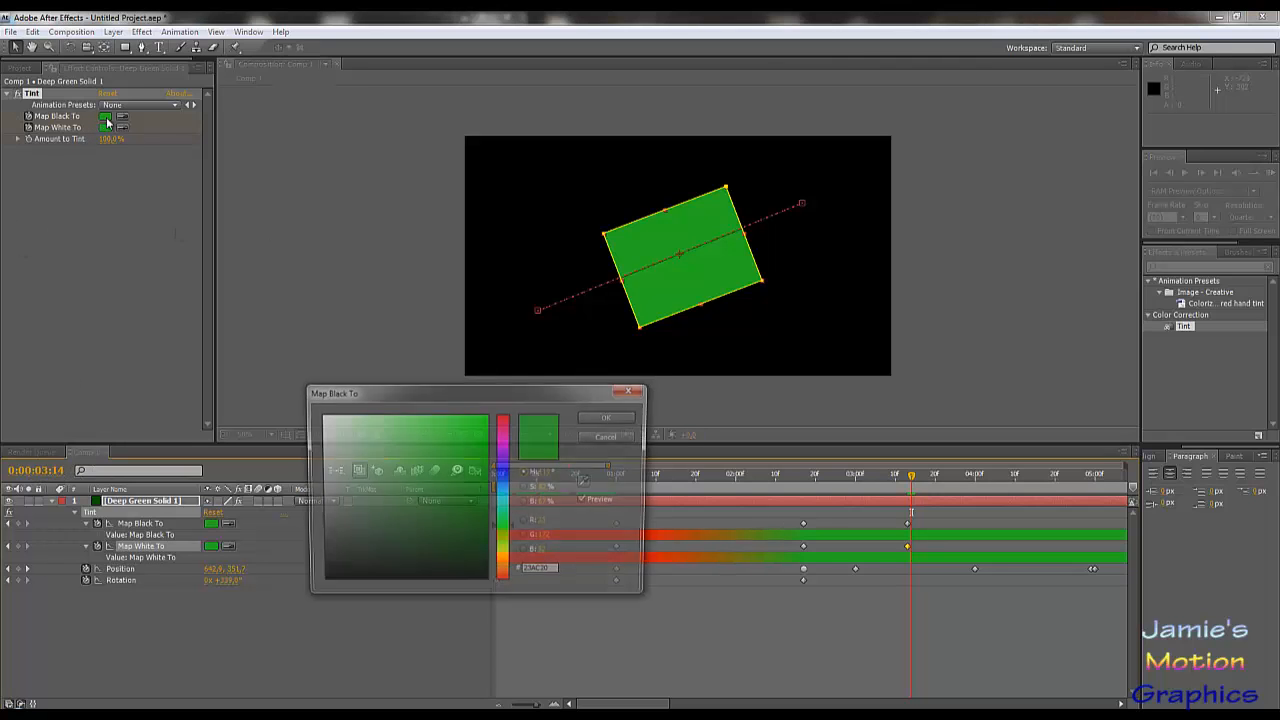
left_click(504, 450)
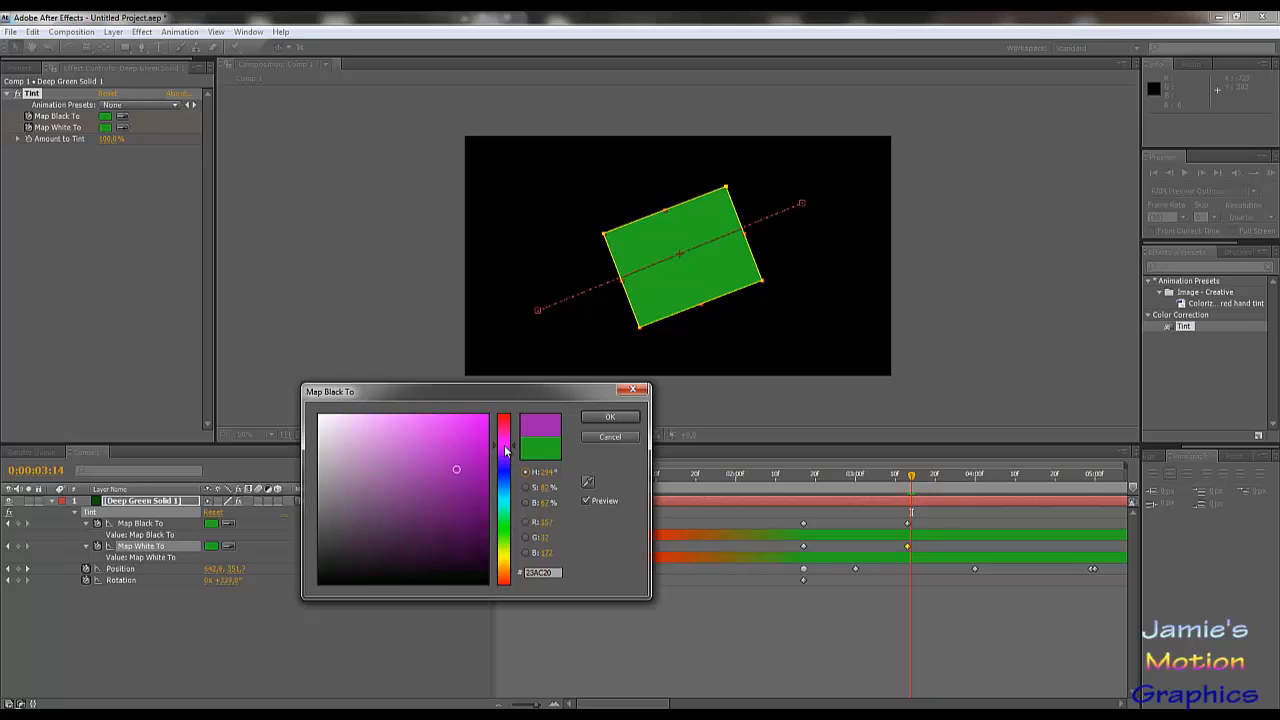
left_click(607, 418)
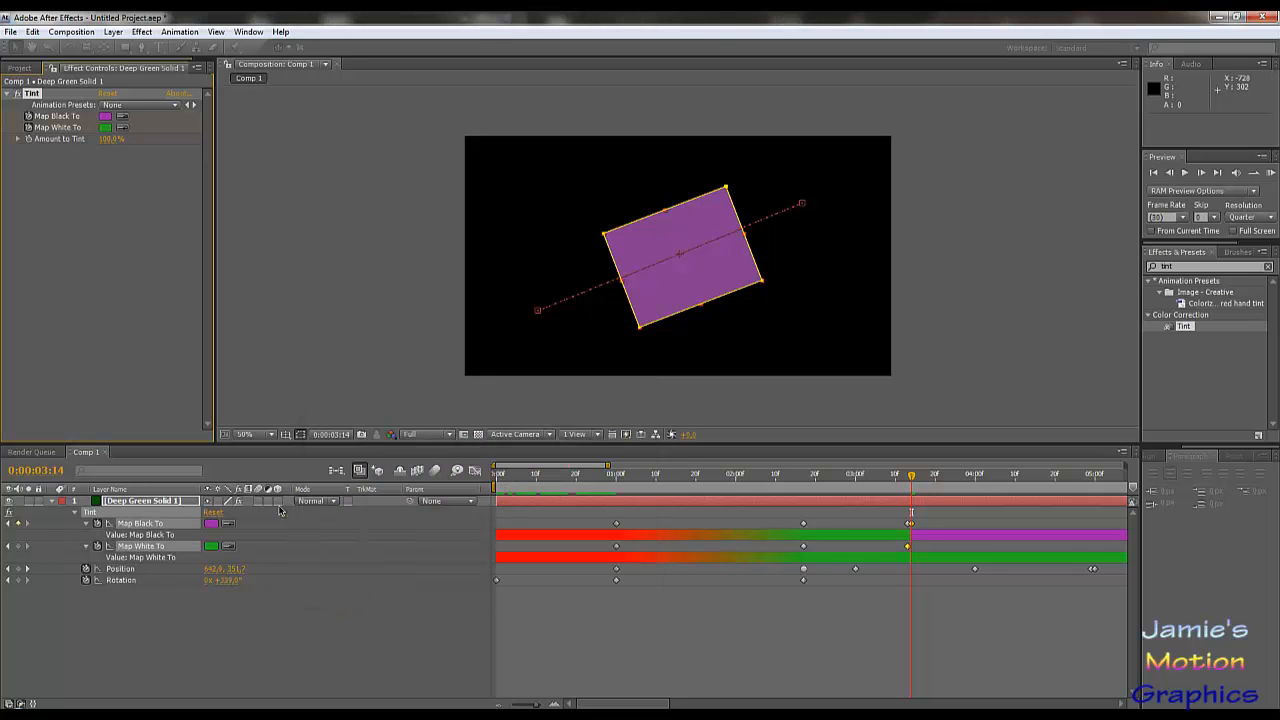
left_click(233, 545)
left_click(214, 523)
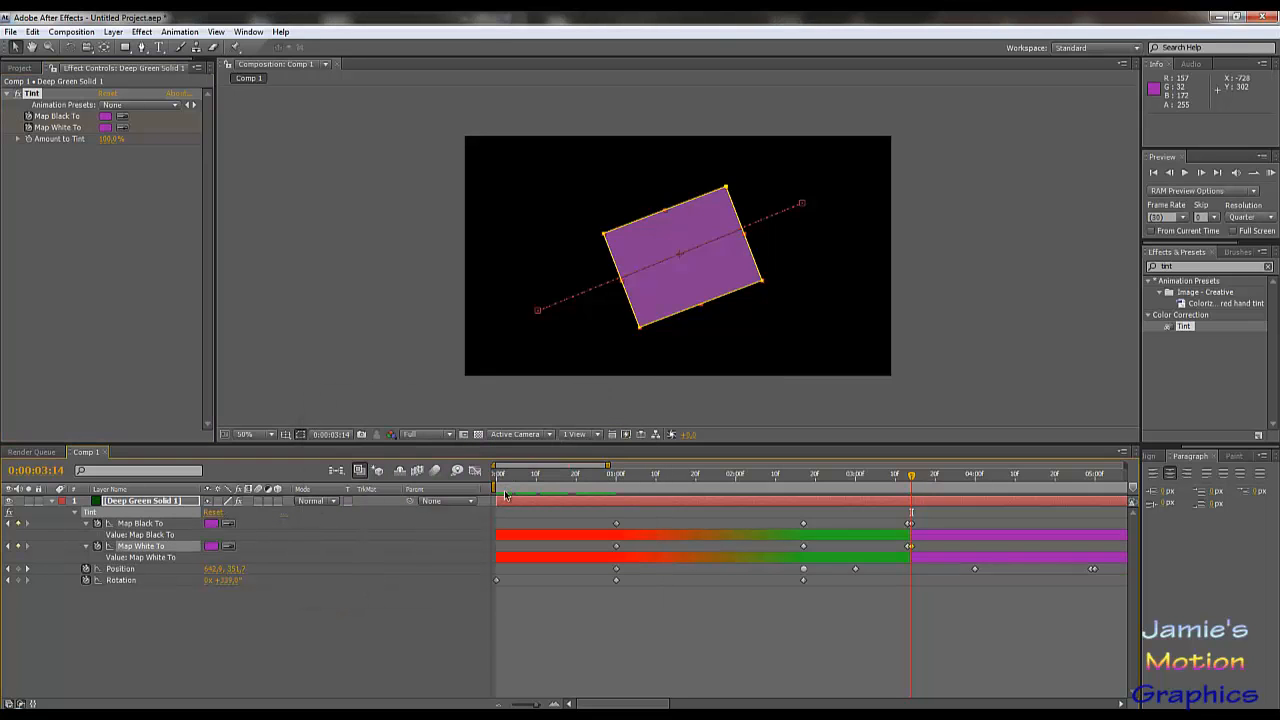
Examine the Tint colour switch between 0:00:03:13 and 0:00:03:14 frame by frame and in a playback from 0:00:03:07.
mouse_move(912, 484)
left_mouse_down()
mouse_move(863, 484)
mouse_move(907, 484)
left_mouse_up()
left_click_drag(912, 487, 908, 487)
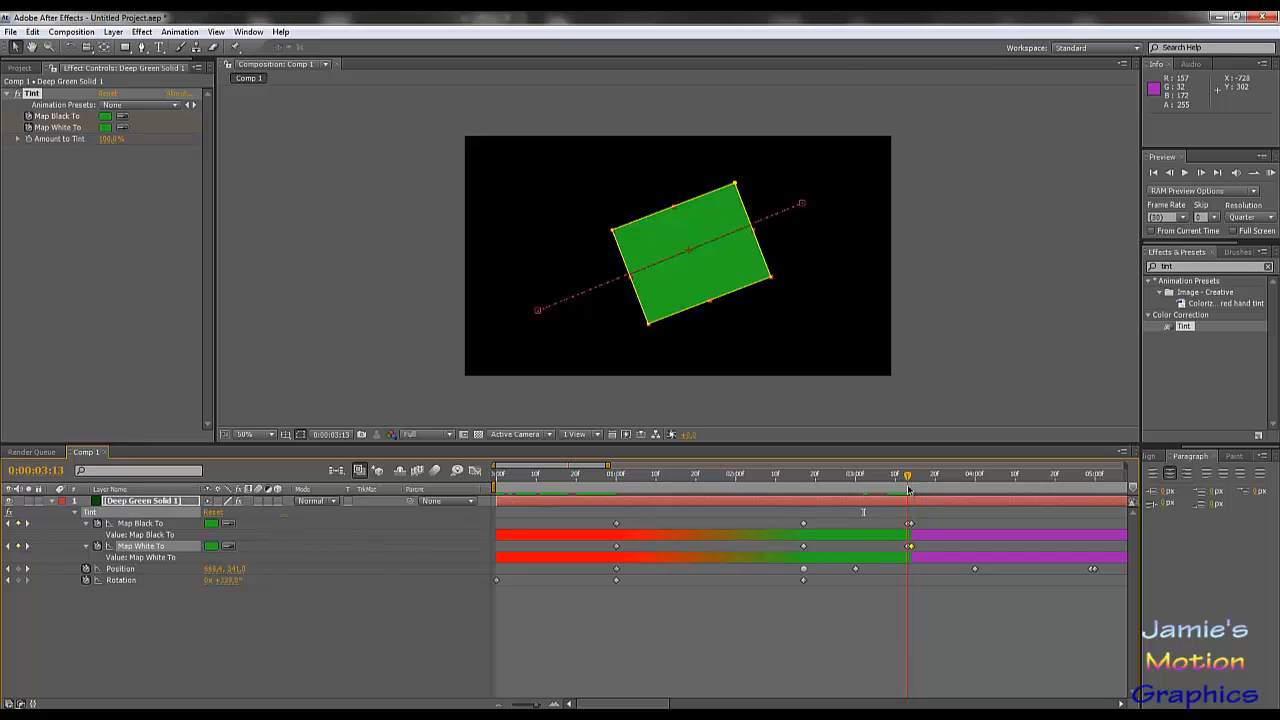
left_click(909, 546)
left_click_drag(910, 483, 912, 487)
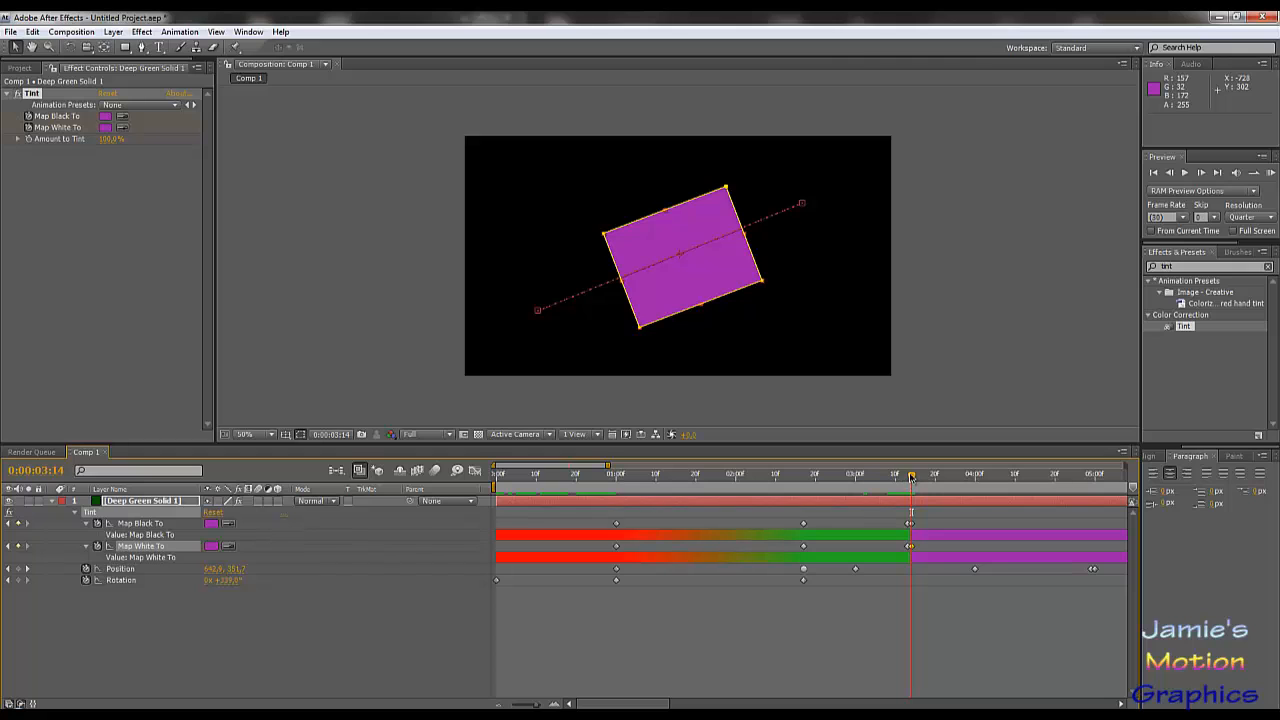
left_click_drag(910, 478, 883, 478)
left_click(1185, 173)
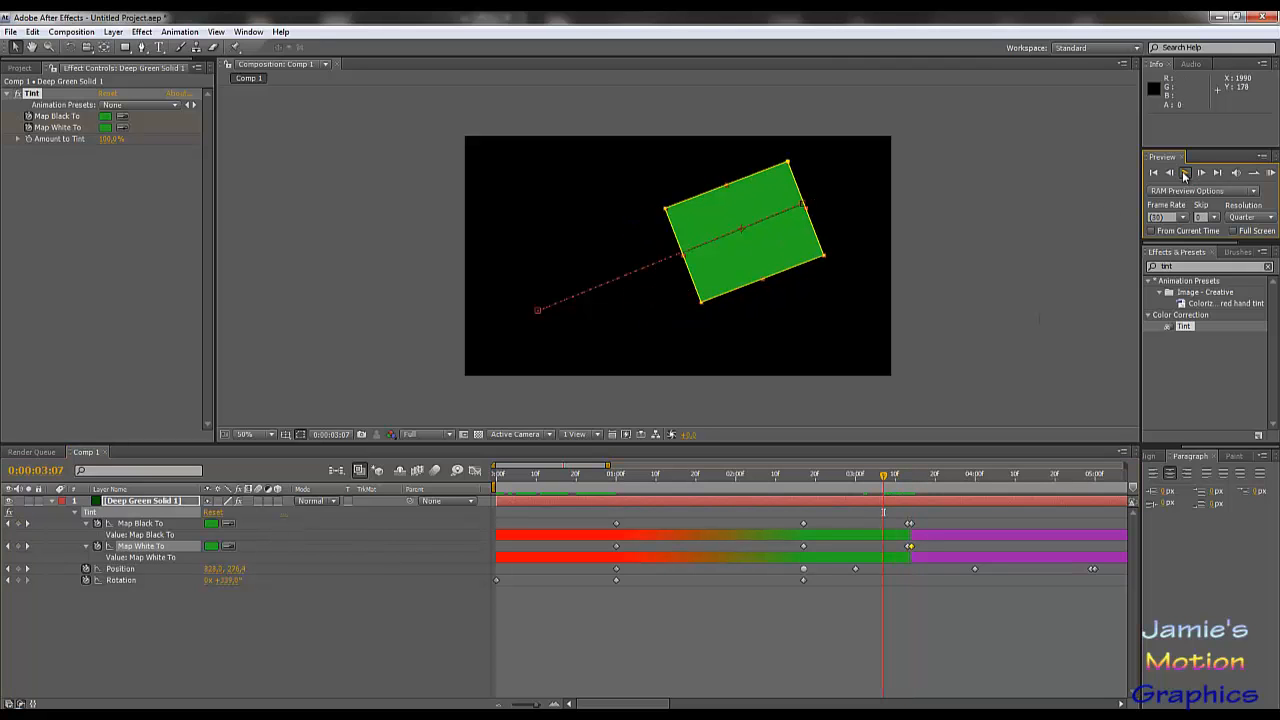
left_click(1185, 174)
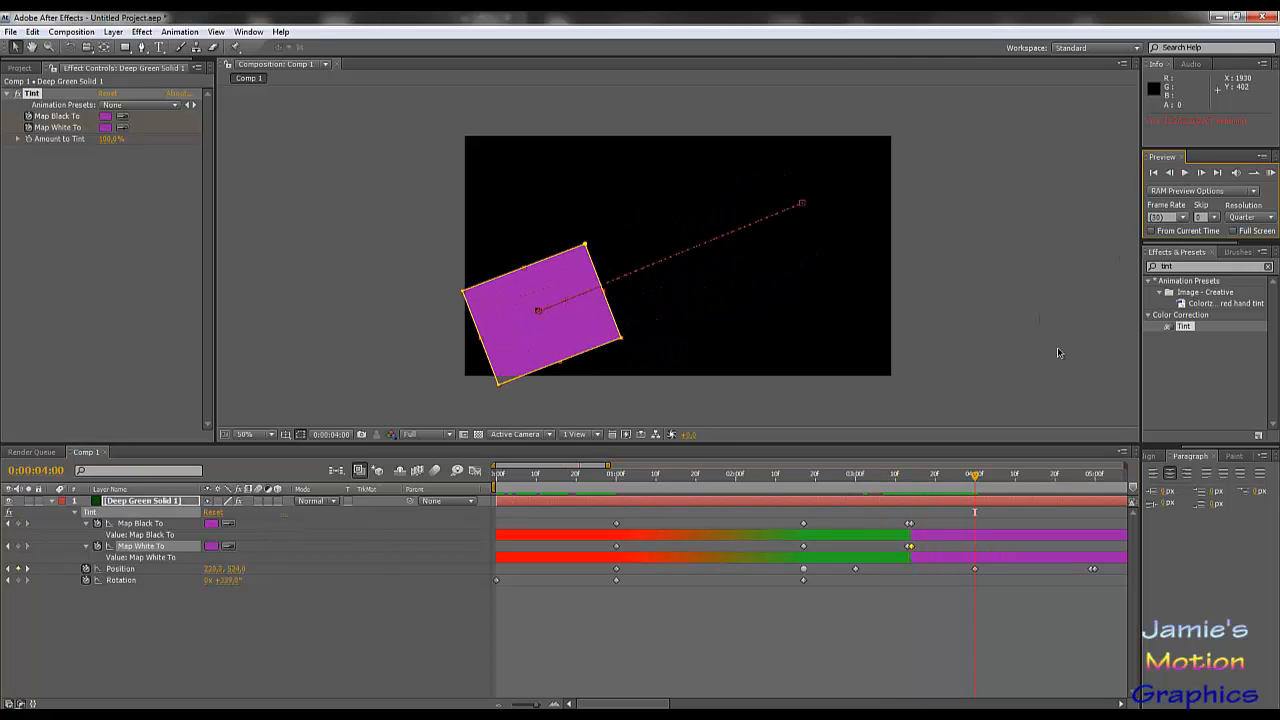
left_click_drag(950, 478, 914, 484)
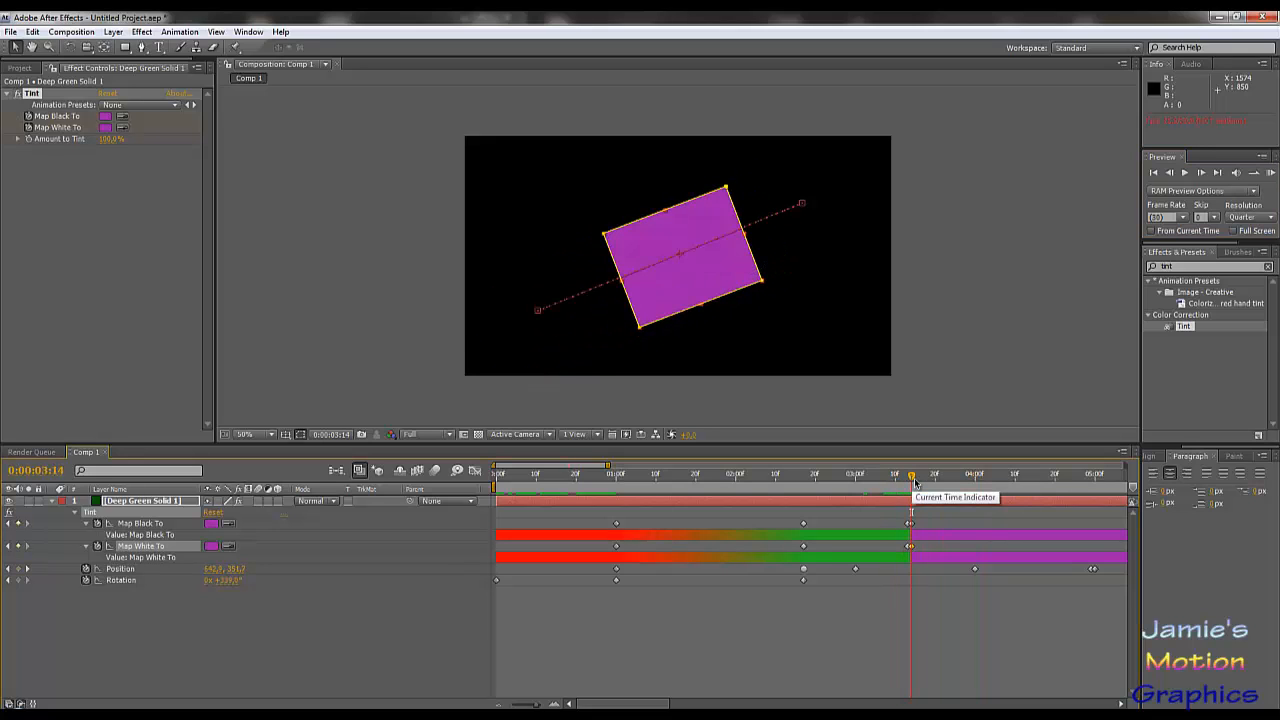